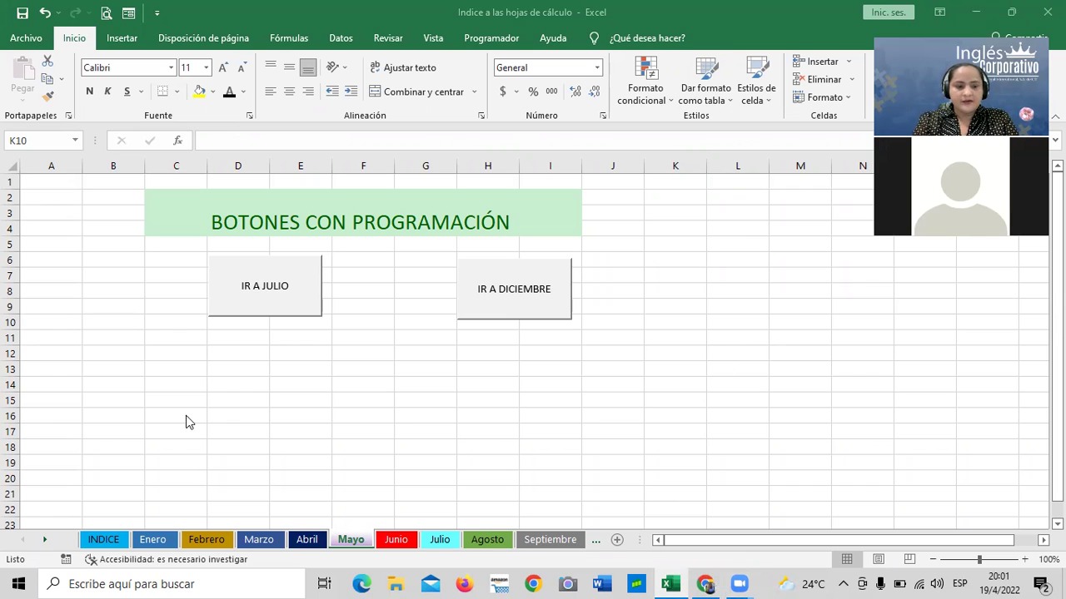
Step: Step through the Enero, Febrero, Marzo, Abril, Mayo and Junio sheets, selecting cell H21 on Junio
{"action": "left_click", "coordinate": [94, 541]}
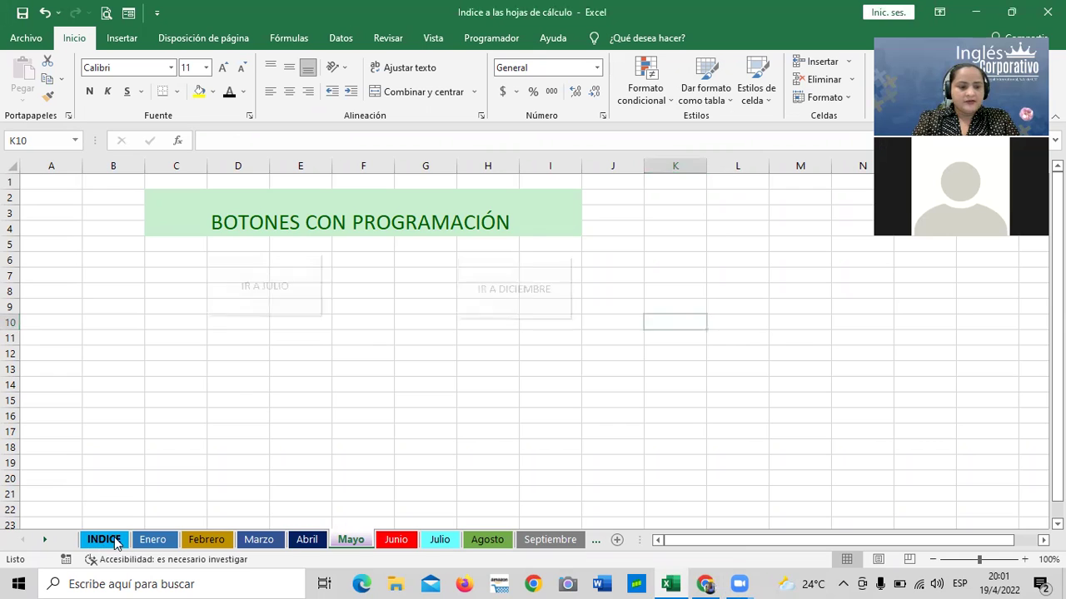
{"action": "left_click", "coordinate": [153, 541]}
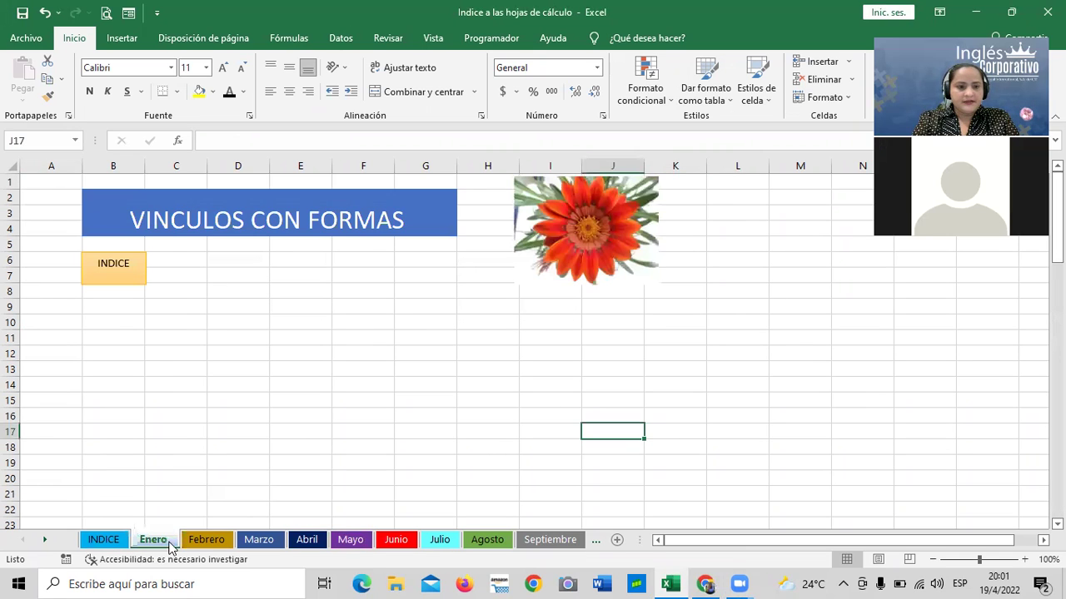
{"action": "left_click", "coordinate": [213, 543]}
{"action": "left_click", "coordinate": [260, 542]}
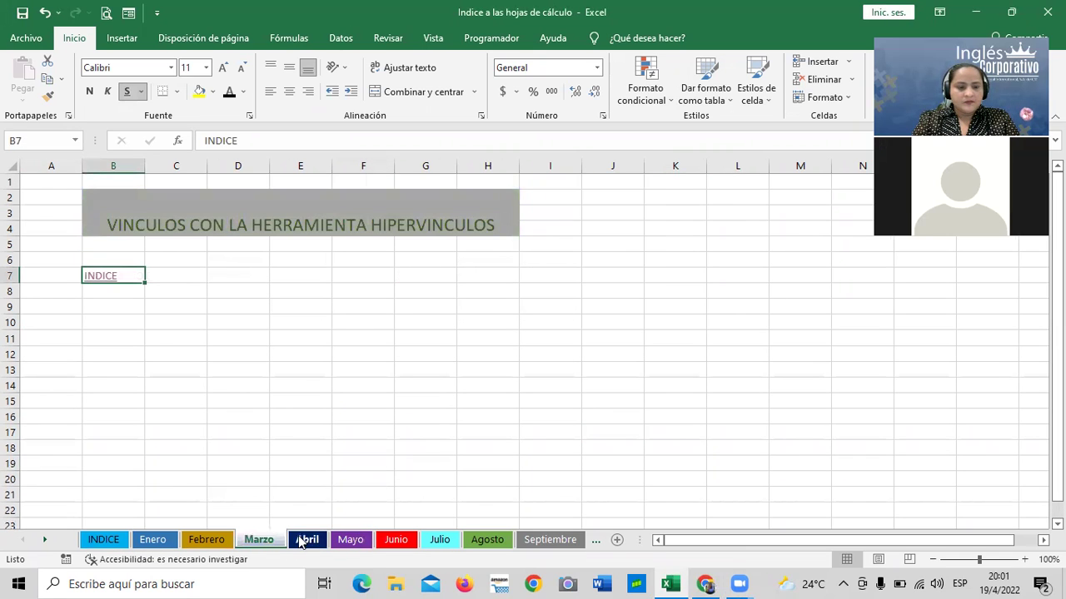
{"action": "left_click", "coordinate": [304, 541]}
{"action": "left_click", "coordinate": [351, 542]}
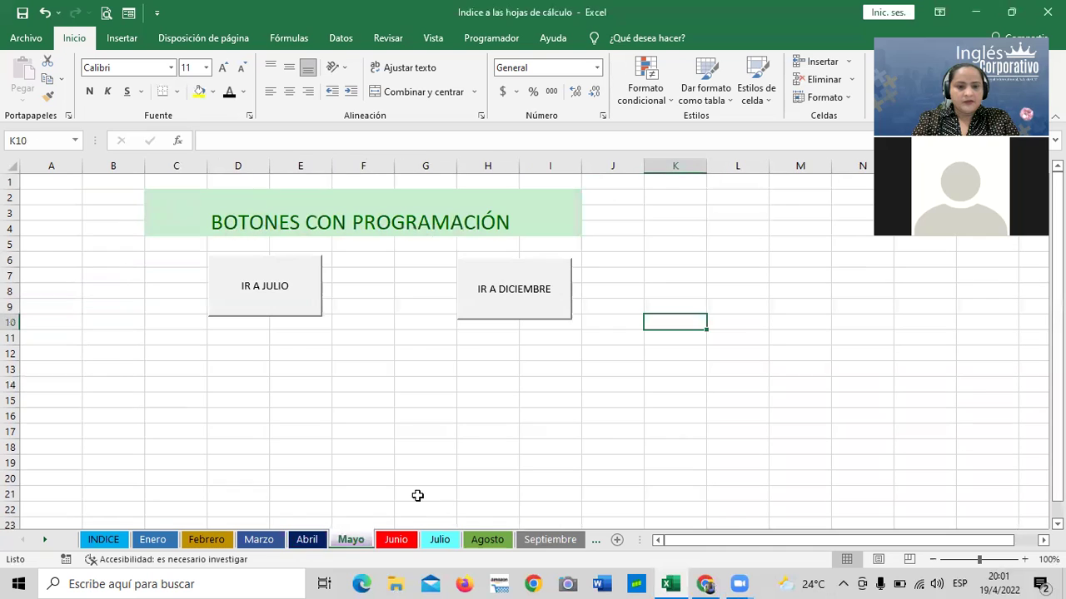
{"action": "left_click", "coordinate": [397, 541]}
{"action": "left_click", "coordinate": [483, 491]}
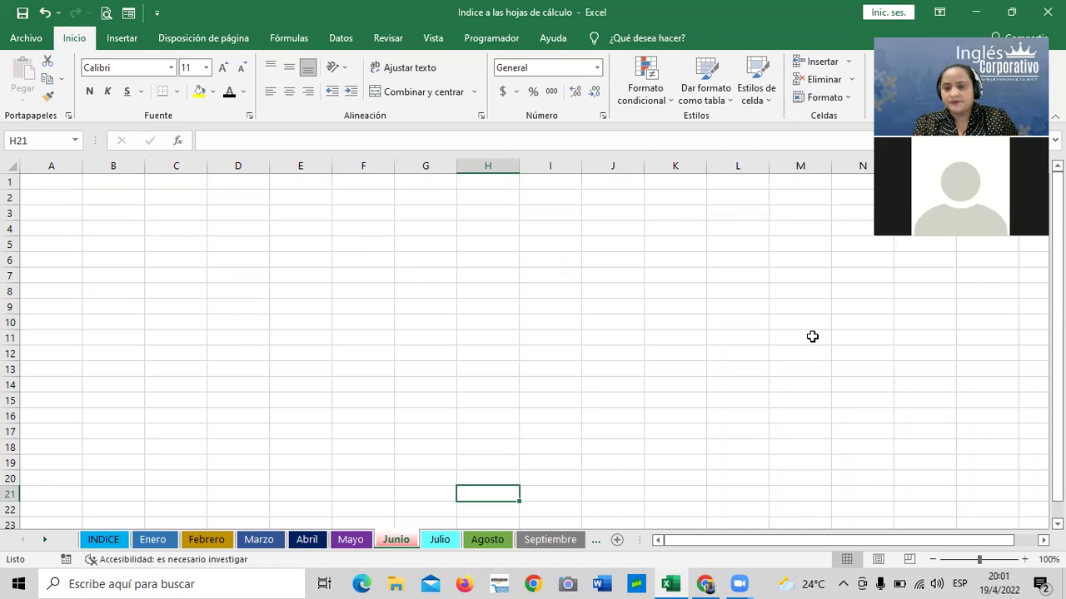
{"action": "left_click", "coordinate": [705, 583]}
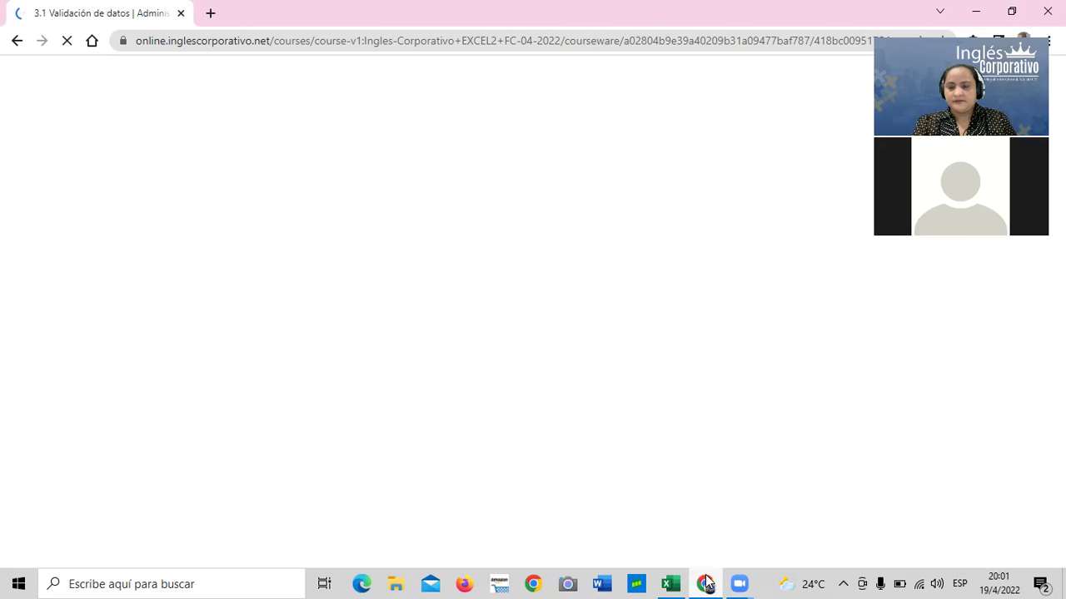
Step: Scroll the 3.1 Validación de datos lesson page back up to its Validación de Datos video
{"action": "scroll", "coordinate": [857, 211], "scroll_direction": "down", "scroll_amount": 3}
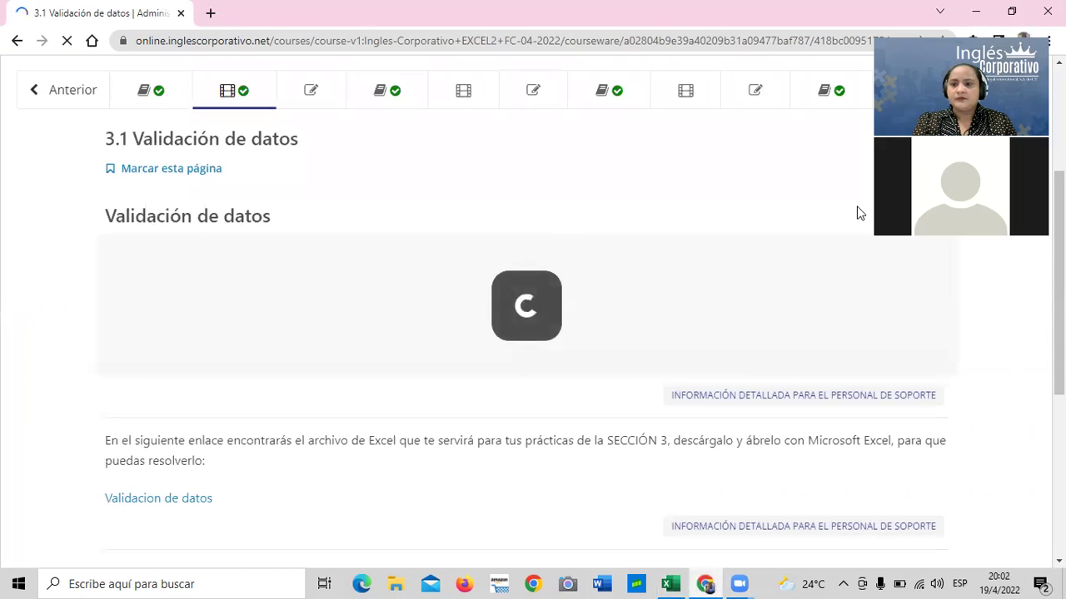
{"action": "scroll", "coordinate": [497, 285], "scroll_direction": "up", "scroll_amount": 2}
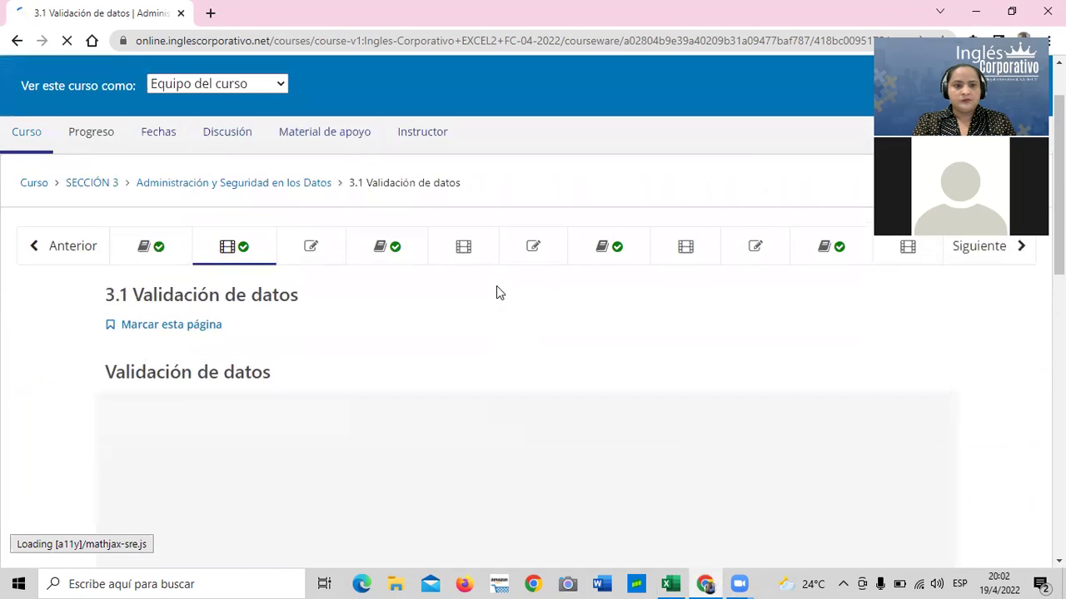
{"action": "scroll", "coordinate": [496, 286], "scroll_direction": "up", "scroll_amount": 1}
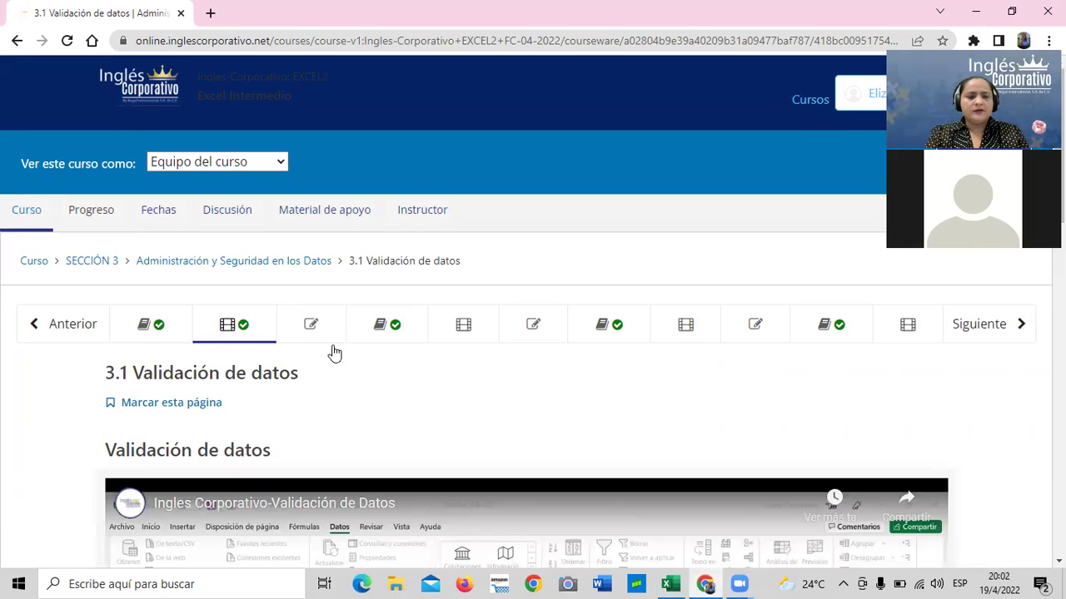
{"action": "scroll", "coordinate": [338, 354], "scroll_direction": "down", "scroll_amount": 1}
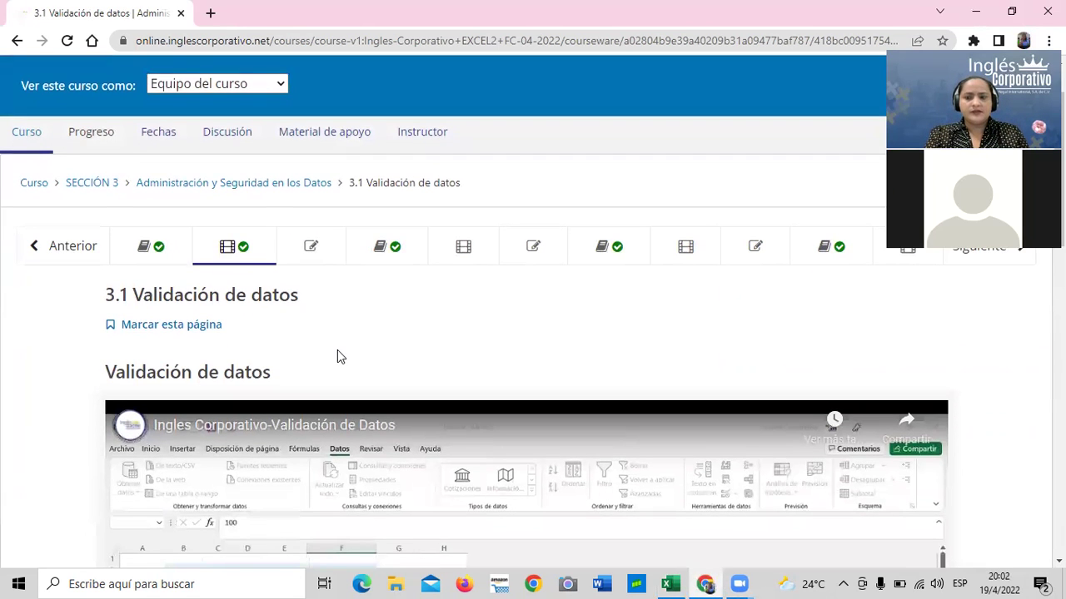
Step: Open the 3.2 Laboratorio 1 quiz (0.0/33.0 points) and scroll through its data-validation questions
{"action": "left_click", "coordinate": [306, 254]}
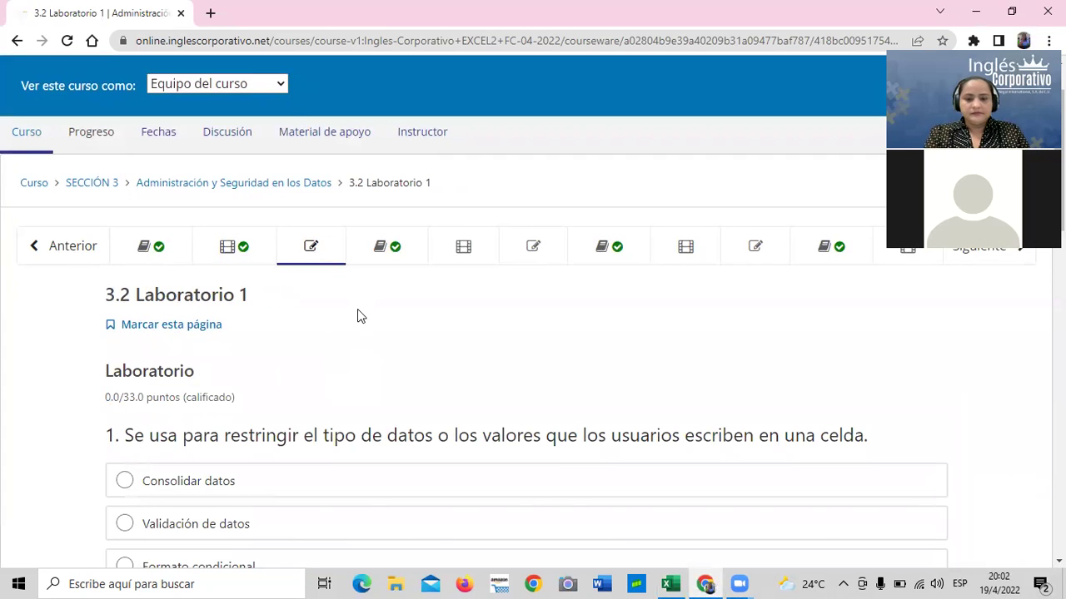
{"action": "scroll", "coordinate": [357, 316], "scroll_direction": "down", "scroll_amount": 2}
{"action": "scroll", "coordinate": [358, 319], "scroll_direction": "down", "scroll_amount": 3}
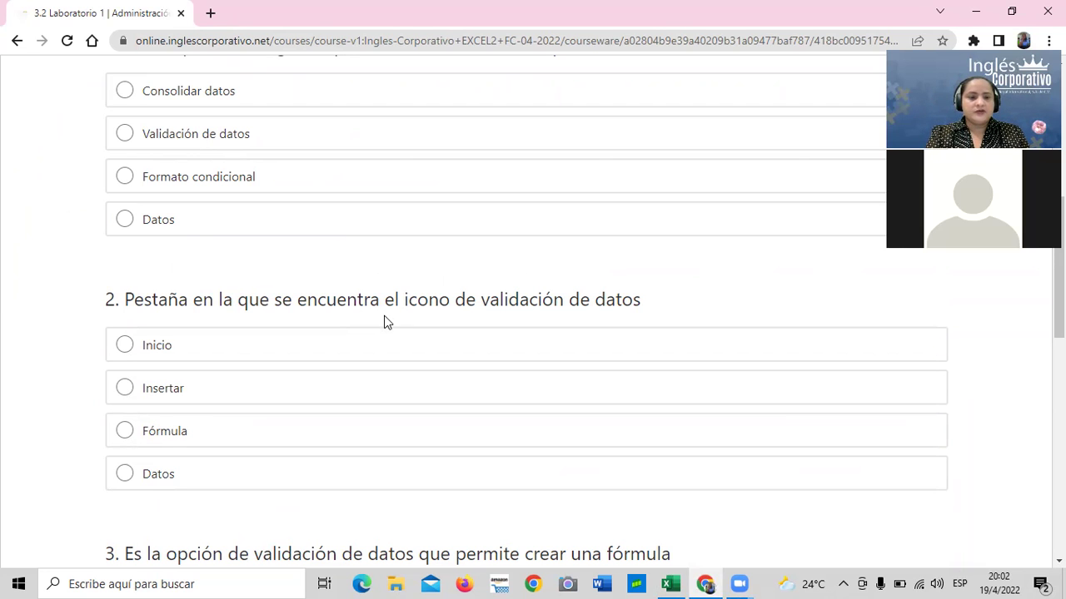
{"action": "scroll", "coordinate": [387, 331], "scroll_direction": "up", "scroll_amount": 3}
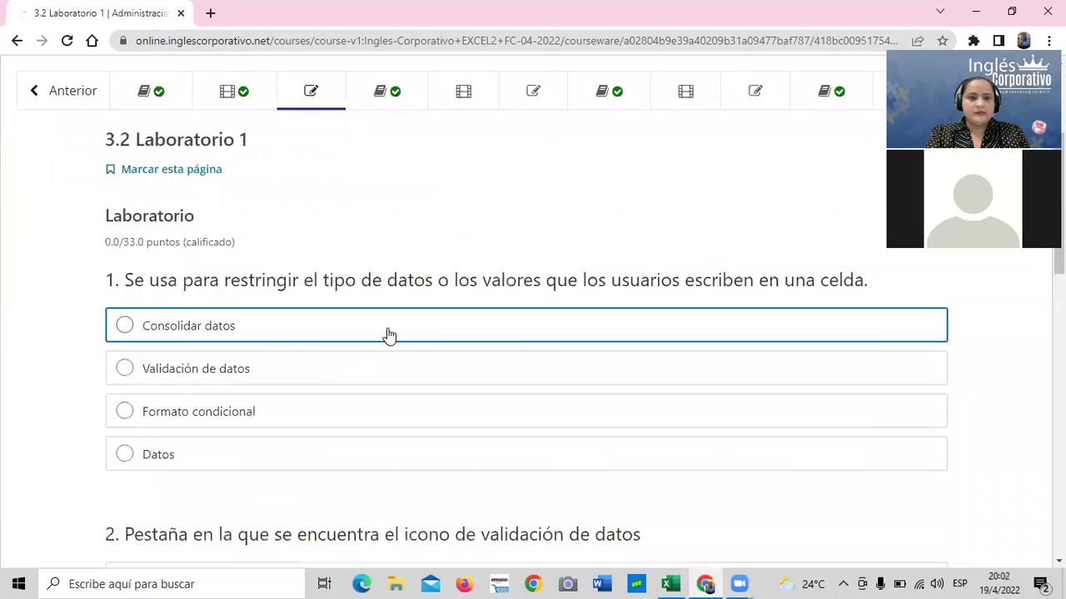
{"action": "scroll", "coordinate": [387, 333], "scroll_direction": "up", "scroll_amount": 2}
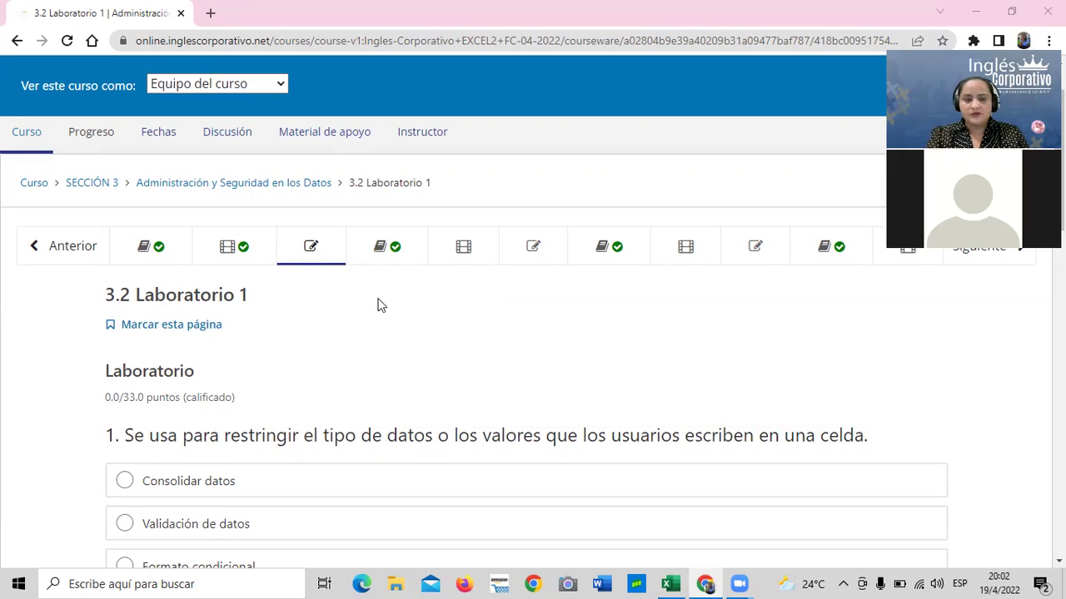
Step: Open the Progreso page and scroll through the grade chart and the 0% section scores
{"action": "left_click", "coordinate": [82, 134]}
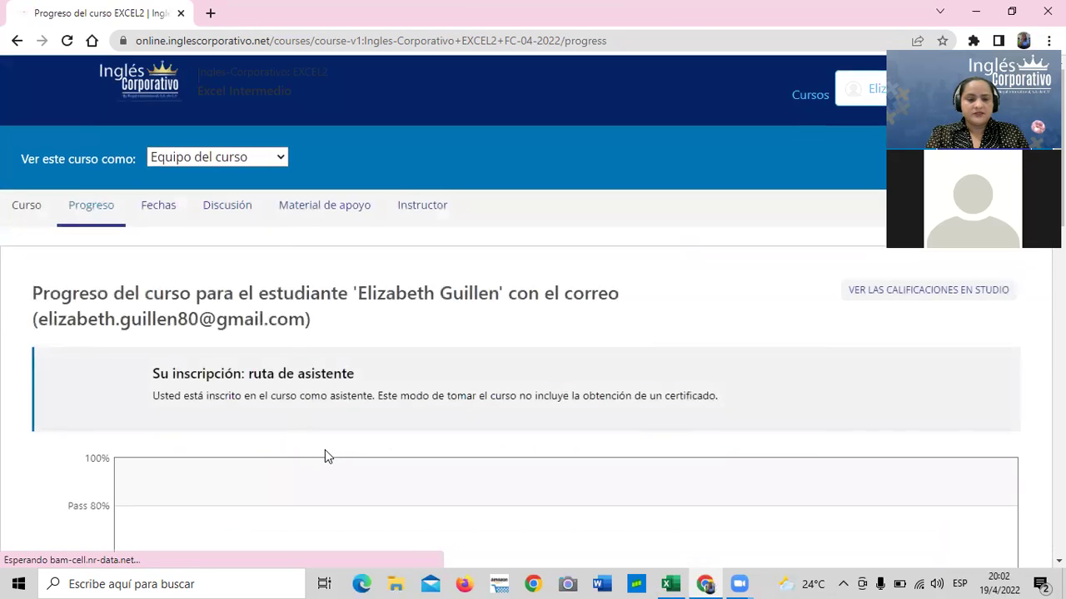
{"action": "scroll", "coordinate": [325, 449], "scroll_direction": "down", "scroll_amount": 4}
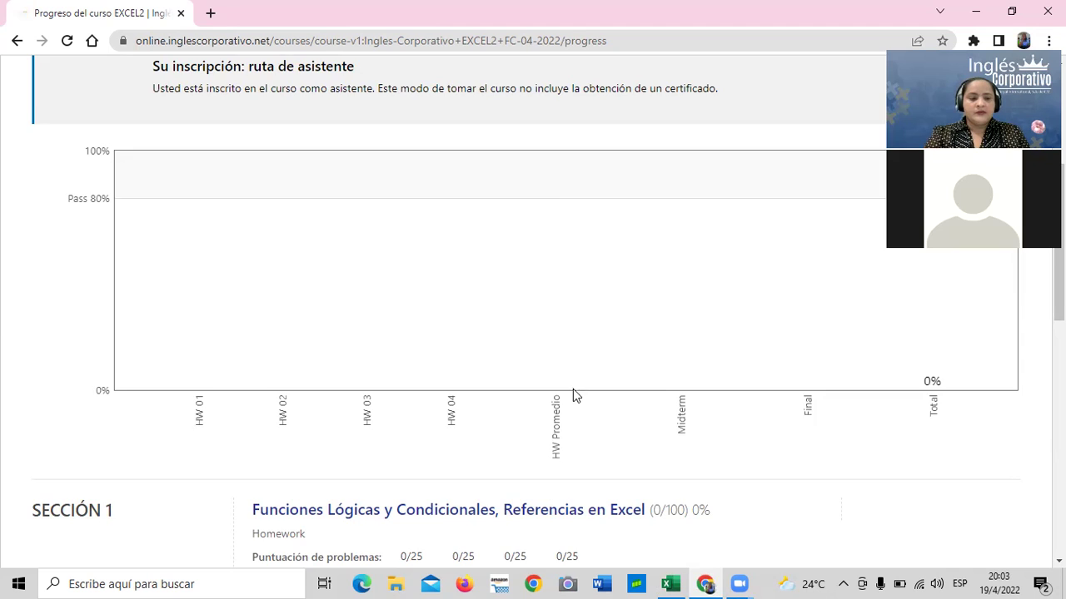
{"action": "scroll", "coordinate": [573, 390], "scroll_direction": "down", "scroll_amount": 3}
{"action": "scroll", "coordinate": [571, 398], "scroll_direction": "down", "scroll_amount": 2}
{"action": "scroll", "coordinate": [516, 421], "scroll_direction": "down", "scroll_amount": 3}
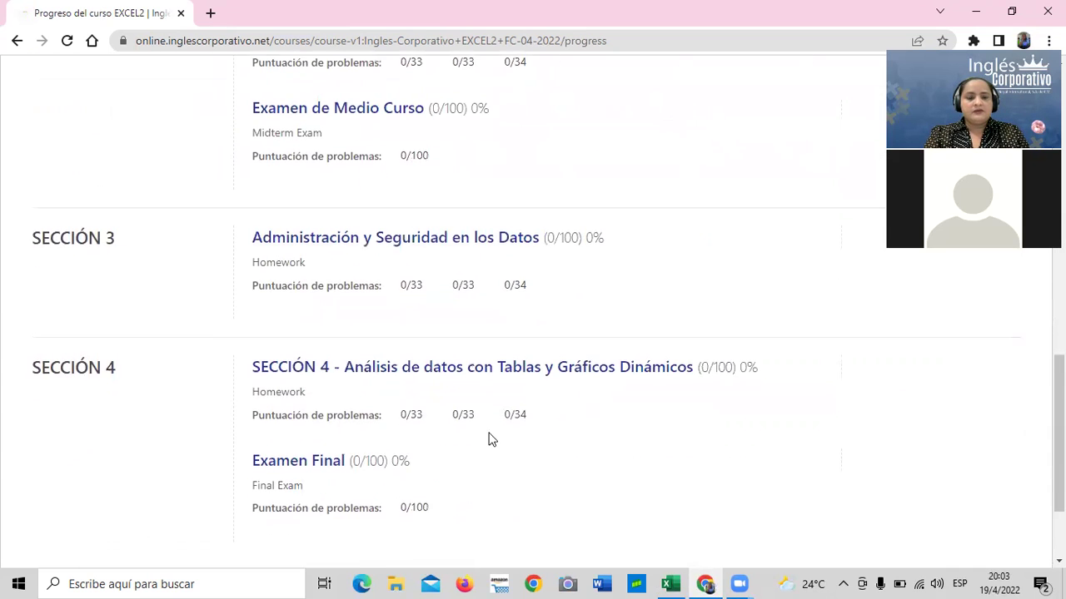
{"action": "scroll", "coordinate": [490, 438], "scroll_direction": "down", "scroll_amount": 2}
{"action": "scroll", "coordinate": [488, 442], "scroll_direction": "up", "scroll_amount": 1}
{"action": "scroll", "coordinate": [482, 445], "scroll_direction": "up", "scroll_amount": 7}
{"action": "scroll", "coordinate": [482, 445], "scroll_direction": "up", "scroll_amount": 4}
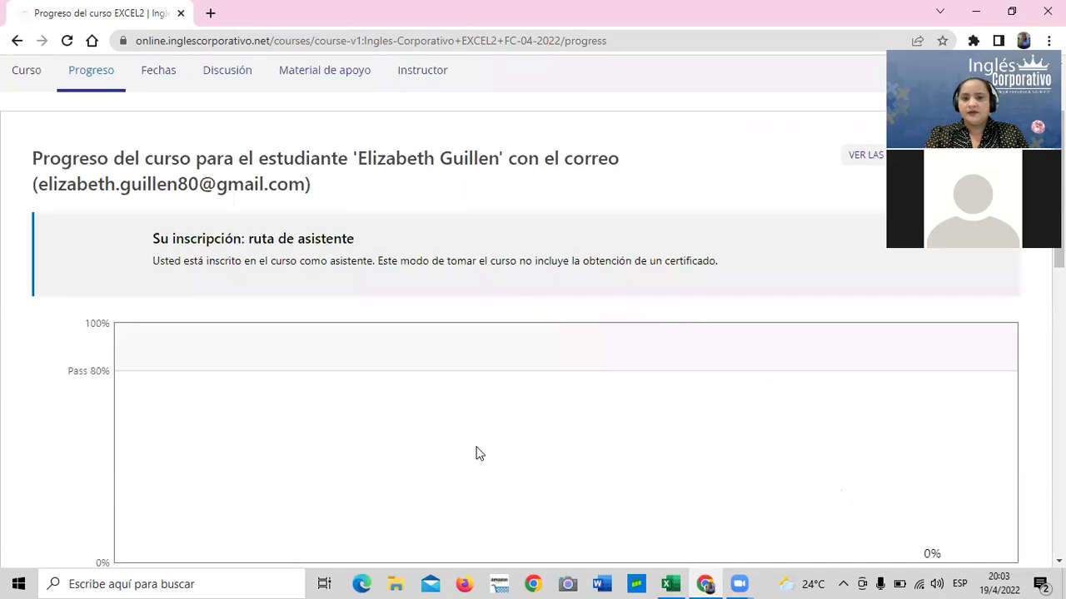
{"action": "scroll", "coordinate": [499, 421], "scroll_direction": "up", "scroll_amount": 2}
Step: Return to the Curso outline and open the Sección 3 Administración y Seguridad en los Datos homework
{"action": "left_click", "coordinate": [34, 216]}
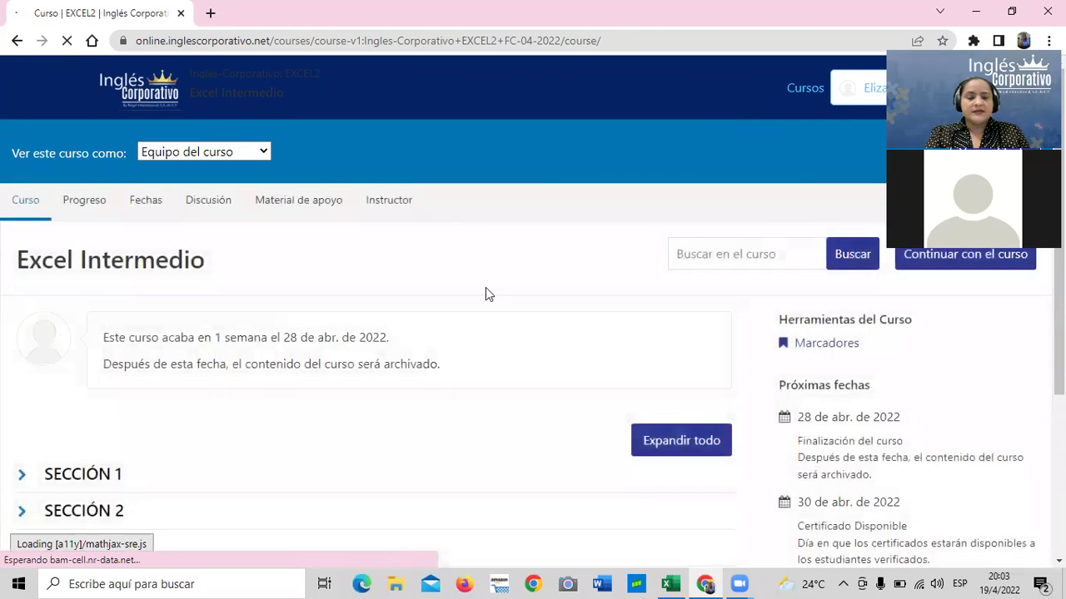
{"action": "scroll", "coordinate": [251, 423], "scroll_direction": "down", "scroll_amount": 3}
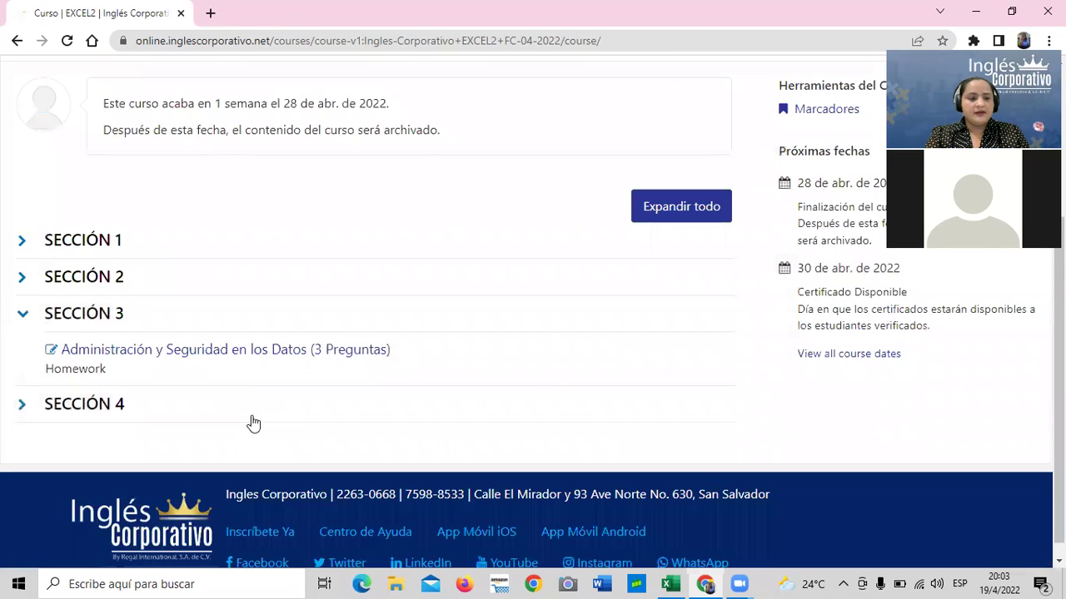
{"action": "left_click", "coordinate": [240, 348]}
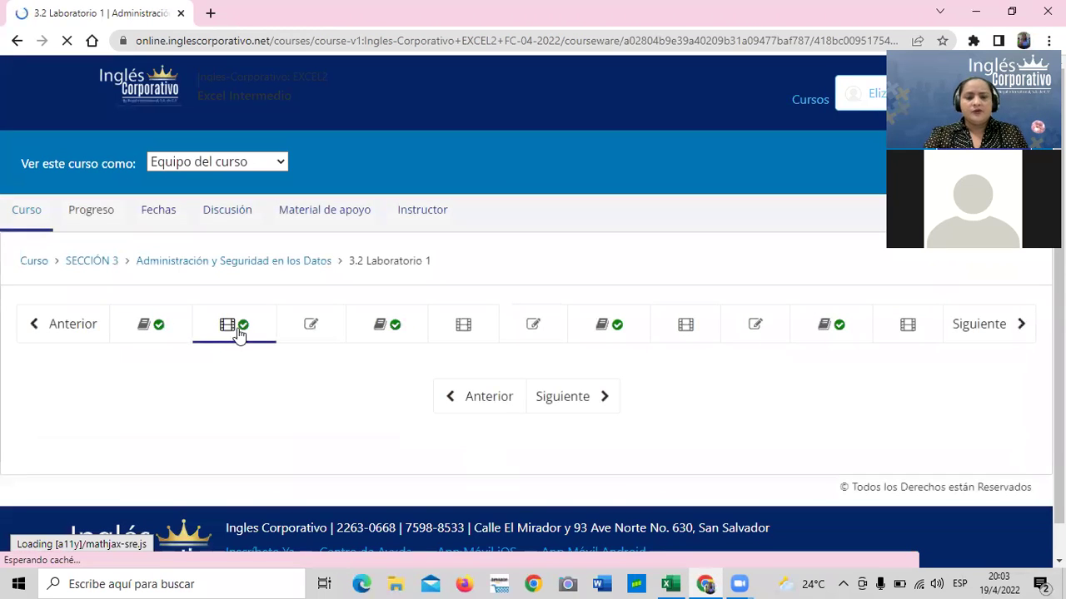
{"action": "left_click", "coordinate": [535, 336]}
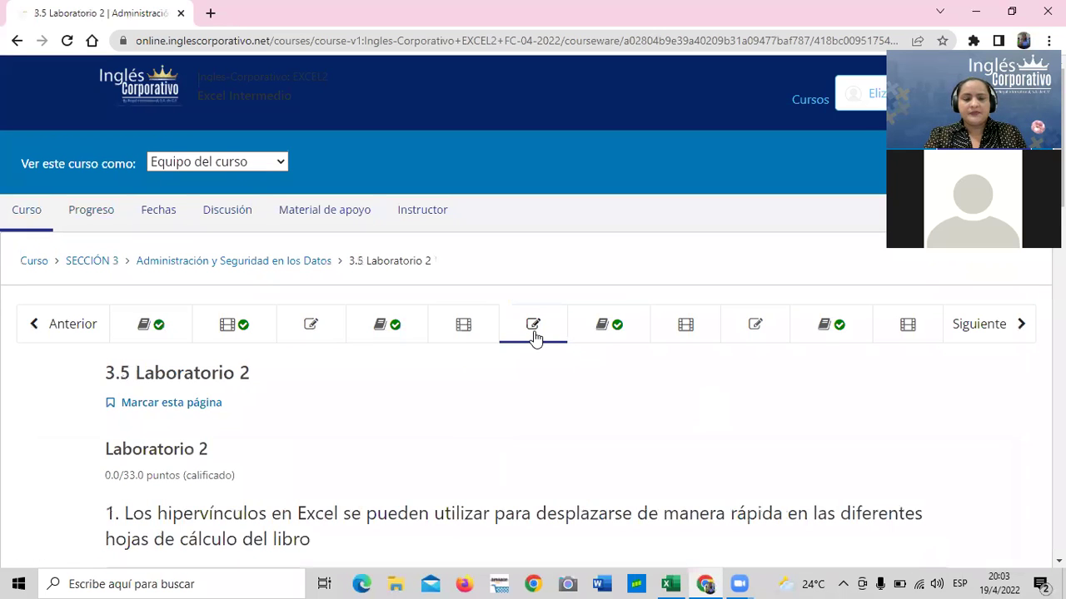
{"action": "scroll", "coordinate": [537, 367], "scroll_direction": "down", "scroll_amount": 3}
{"action": "scroll", "coordinate": [537, 367], "scroll_direction": "down", "scroll_amount": 4}
{"action": "scroll", "coordinate": [537, 368], "scroll_direction": "down", "scroll_amount": 1}
{"action": "scroll", "coordinate": [537, 368], "scroll_direction": "down", "scroll_amount": 1}
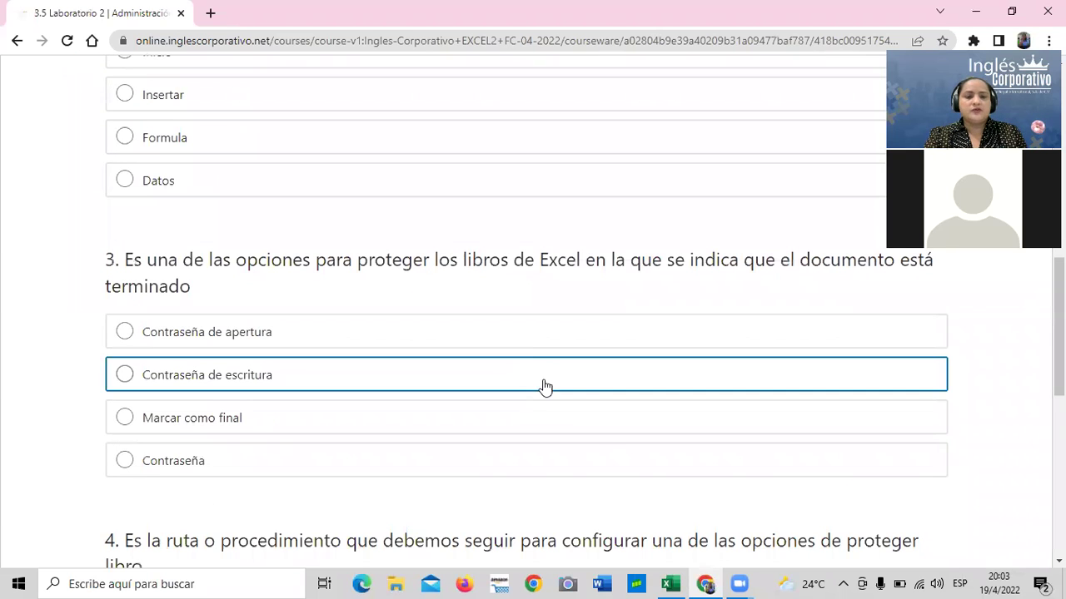
{"action": "scroll", "coordinate": [611, 435], "scroll_direction": "up", "scroll_amount": 2}
{"action": "scroll", "coordinate": [617, 350], "scroll_direction": "up", "scroll_amount": 3}
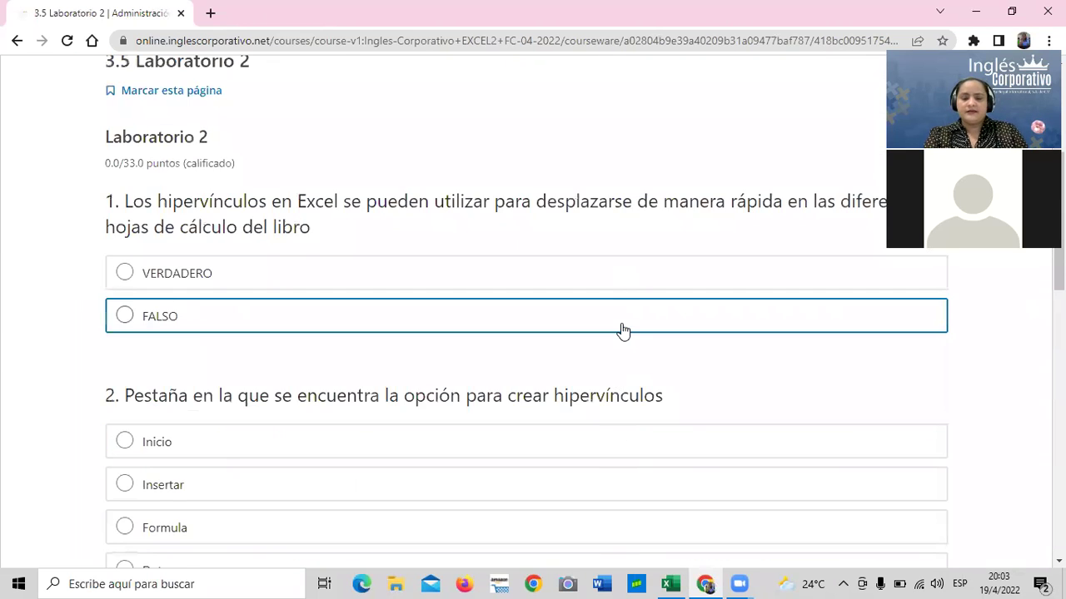
{"action": "scroll", "coordinate": [623, 330], "scroll_direction": "up", "scroll_amount": 3}
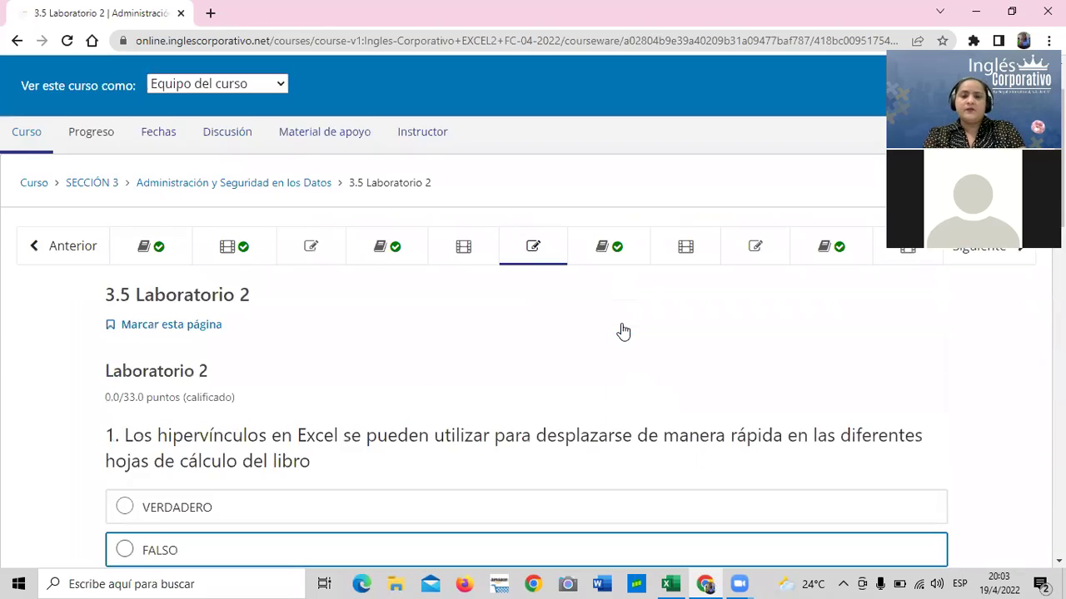
Step: Open lesson 3.3 Objetivo de la lección and read through its hyperlink sheet-index instructions
{"action": "left_click", "coordinate": [378, 241]}
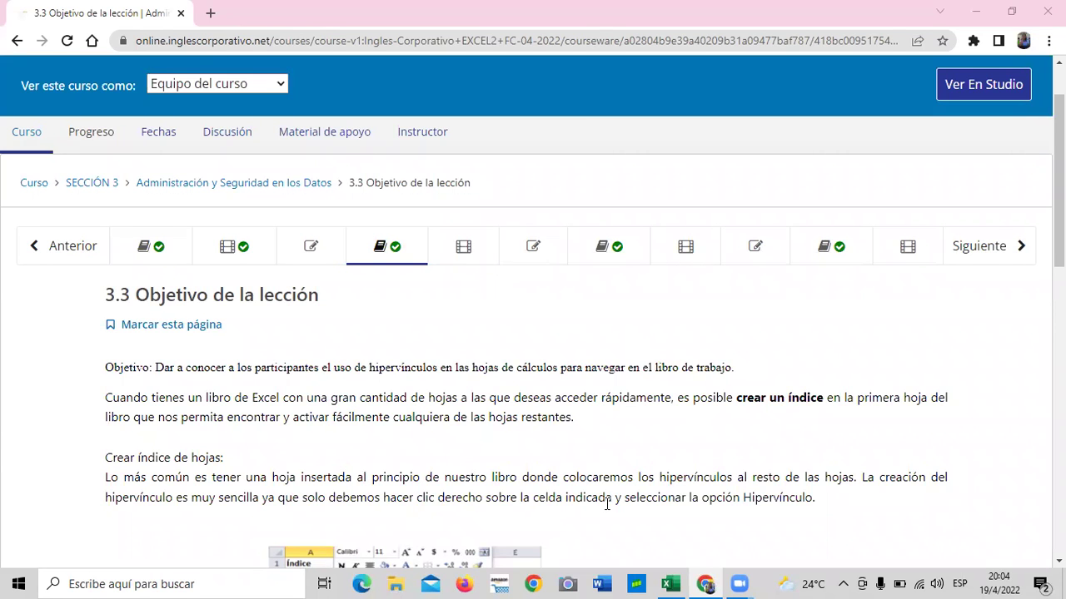
{"action": "scroll", "coordinate": [575, 474], "scroll_direction": "down", "scroll_amount": 2}
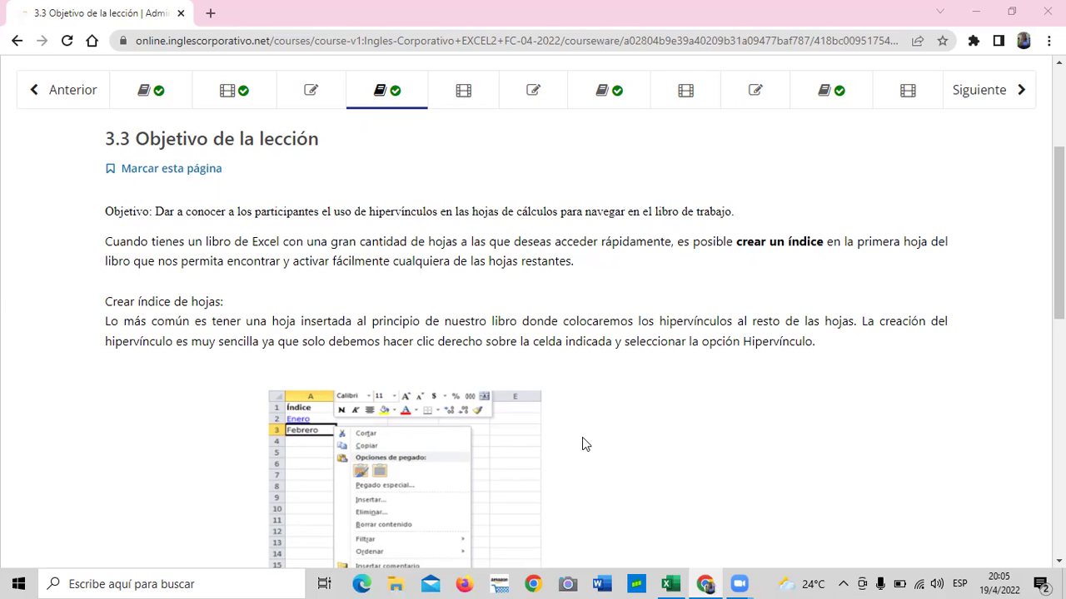
{"action": "scroll", "coordinate": [582, 438], "scroll_direction": "down", "scroll_amount": 2}
{"action": "scroll", "coordinate": [582, 434], "scroll_direction": "down", "scroll_amount": 2}
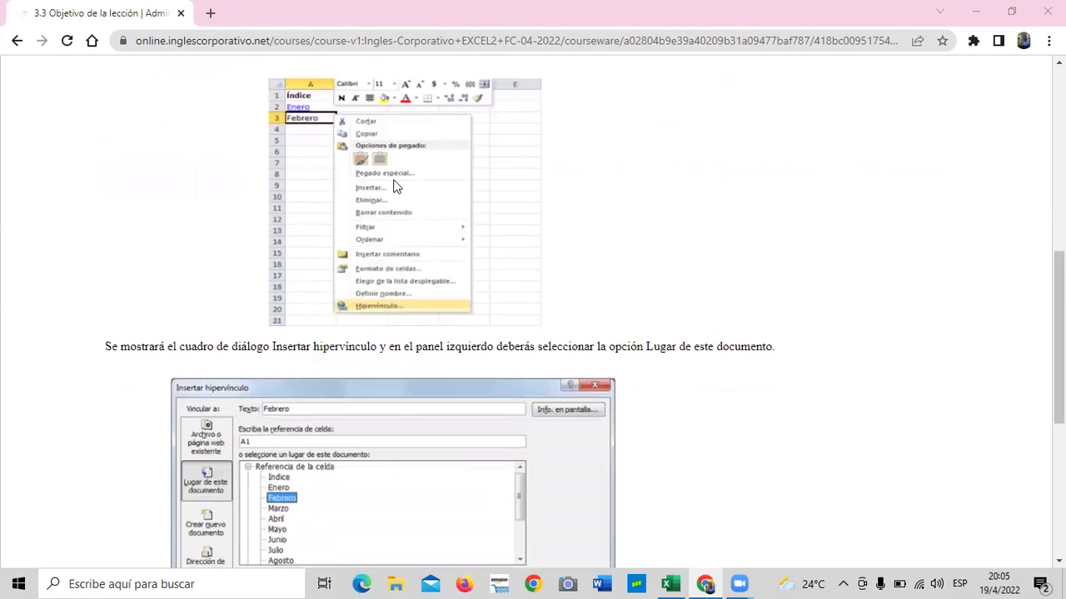
{"action": "scroll", "coordinate": [480, 337], "scroll_direction": "down", "scroll_amount": 1}
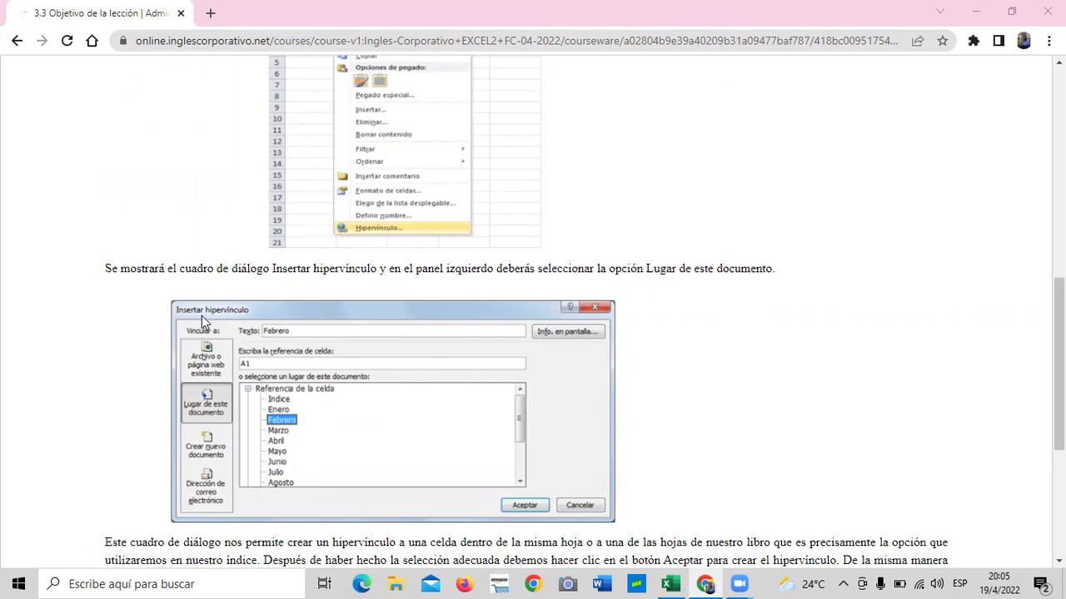
{"action": "scroll", "coordinate": [275, 333], "scroll_direction": "down", "scroll_amount": 1}
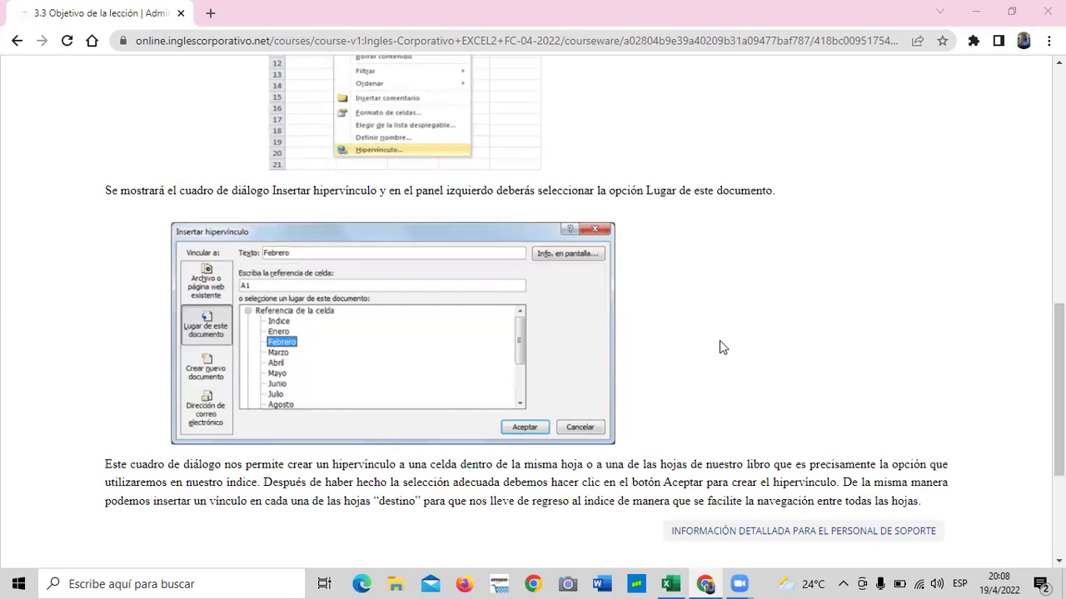
{"action": "scroll", "coordinate": [711, 350], "scroll_direction": "down", "scroll_amount": 2}
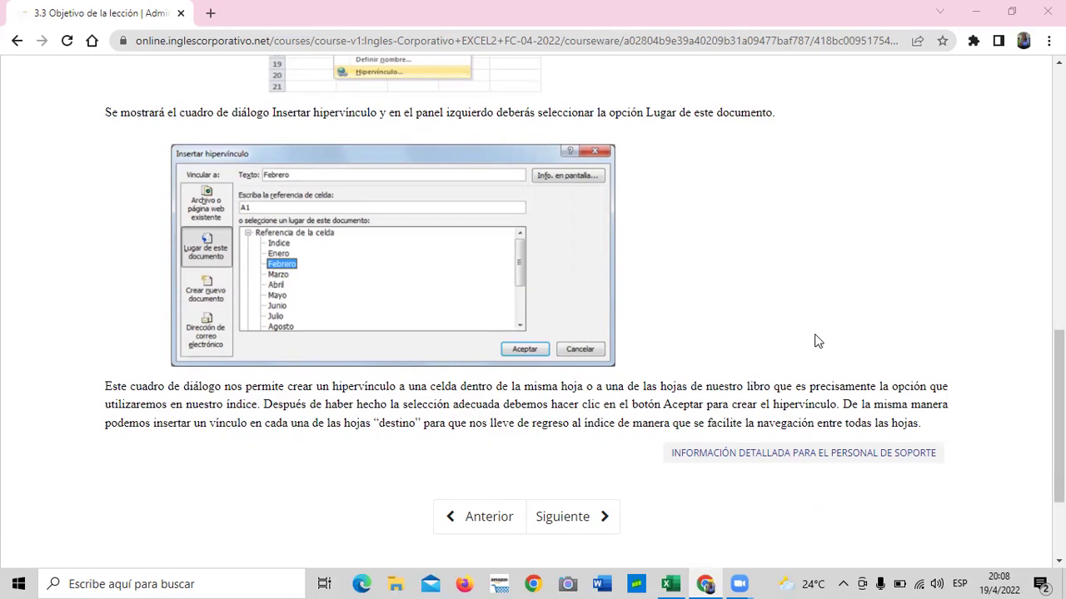
Step: Advance to lesson 3.4 Creación de índices con vínculos and scroll to its video and practice-file link
{"action": "left_click", "coordinate": [585, 518]}
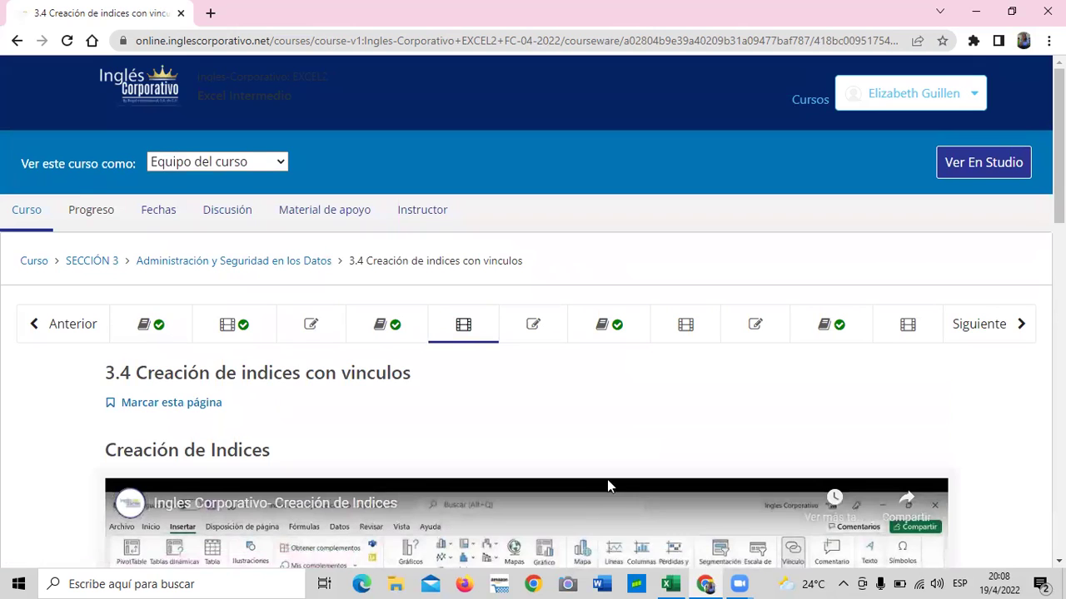
{"action": "scroll", "coordinate": [607, 486], "scroll_direction": "down", "scroll_amount": 2}
{"action": "scroll", "coordinate": [606, 486], "scroll_direction": "down", "scroll_amount": 3}
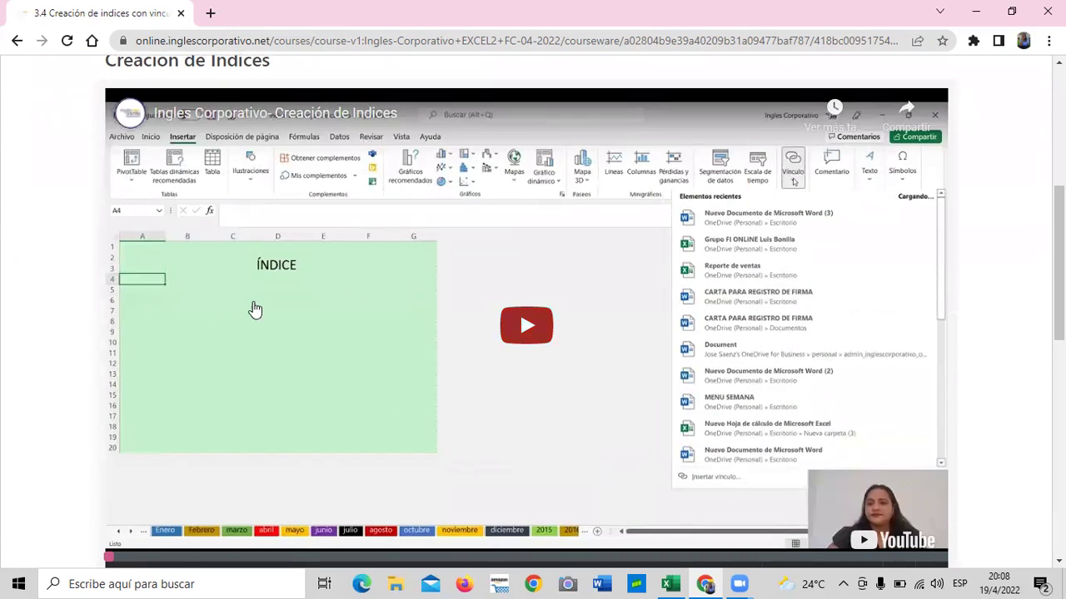
{"action": "scroll", "coordinate": [217, 343], "scroll_direction": "down", "scroll_amount": 1}
{"action": "scroll", "coordinate": [209, 433], "scroll_direction": "down", "scroll_amount": 1}
{"action": "scroll", "coordinate": [199, 524], "scroll_direction": "down", "scroll_amount": 2}
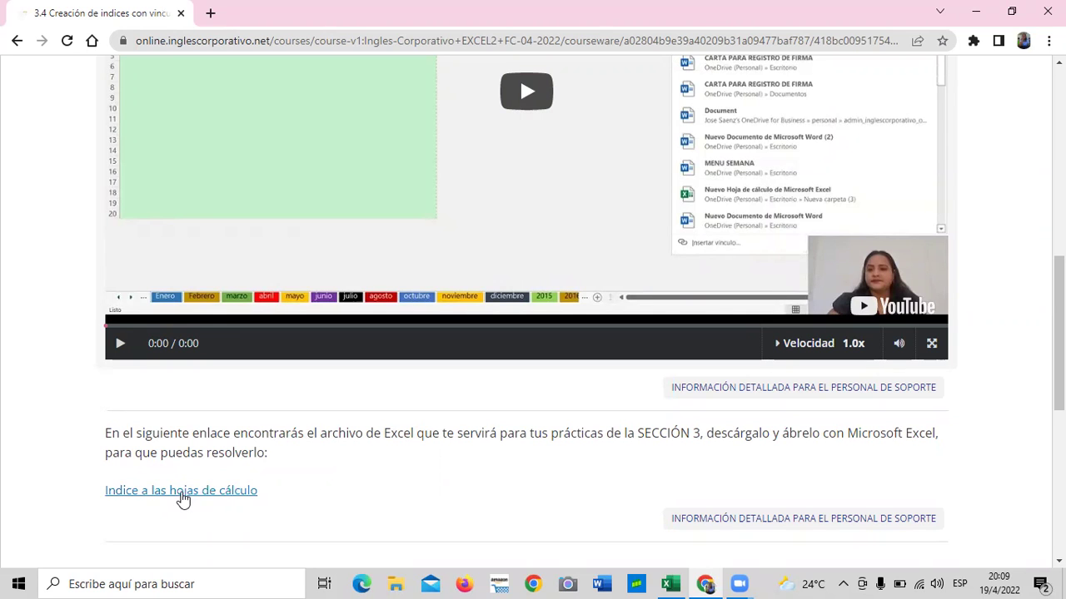
{"action": "scroll", "coordinate": [312, 379], "scroll_direction": "up", "scroll_amount": 1}
{"action": "scroll", "coordinate": [312, 379], "scroll_direction": "up", "scroll_amount": 1}
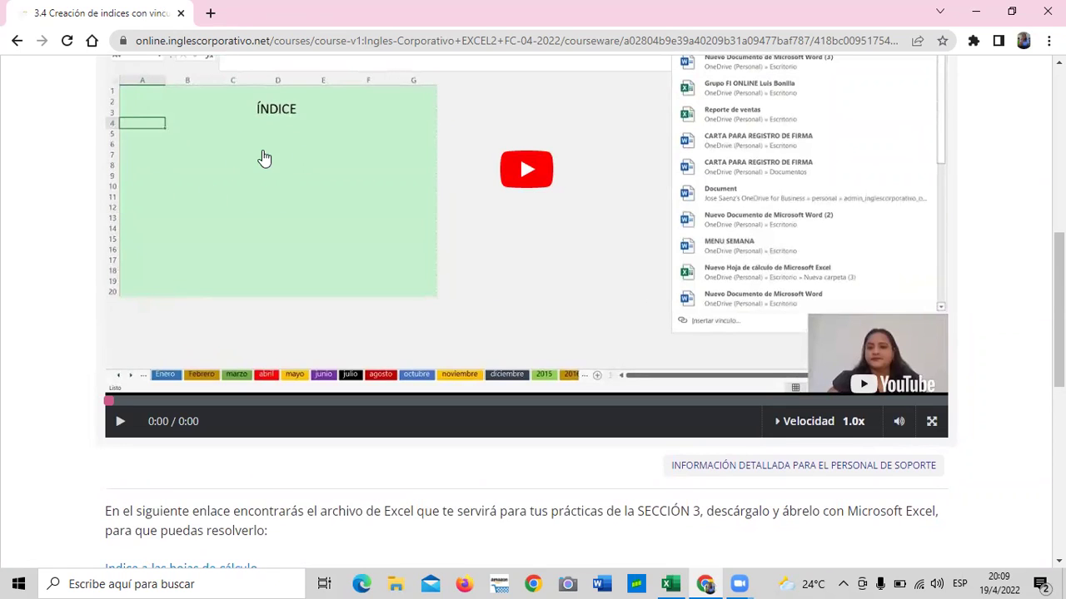
{"action": "scroll", "coordinate": [517, 491], "scroll_direction": "down", "scroll_amount": 3}
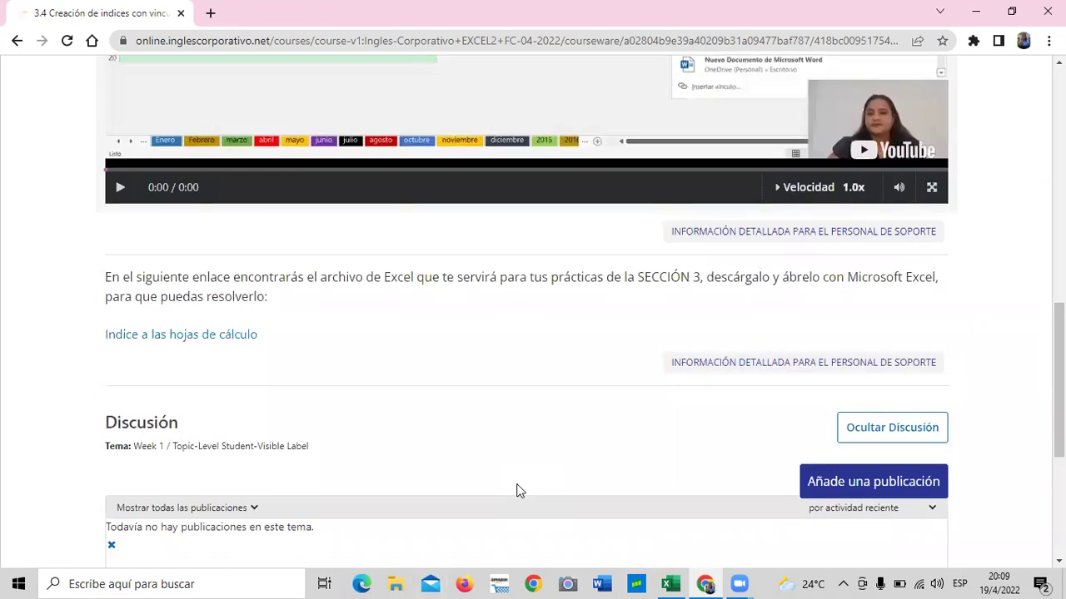
{"action": "scroll", "coordinate": [525, 472], "scroll_direction": "up", "scroll_amount": 3}
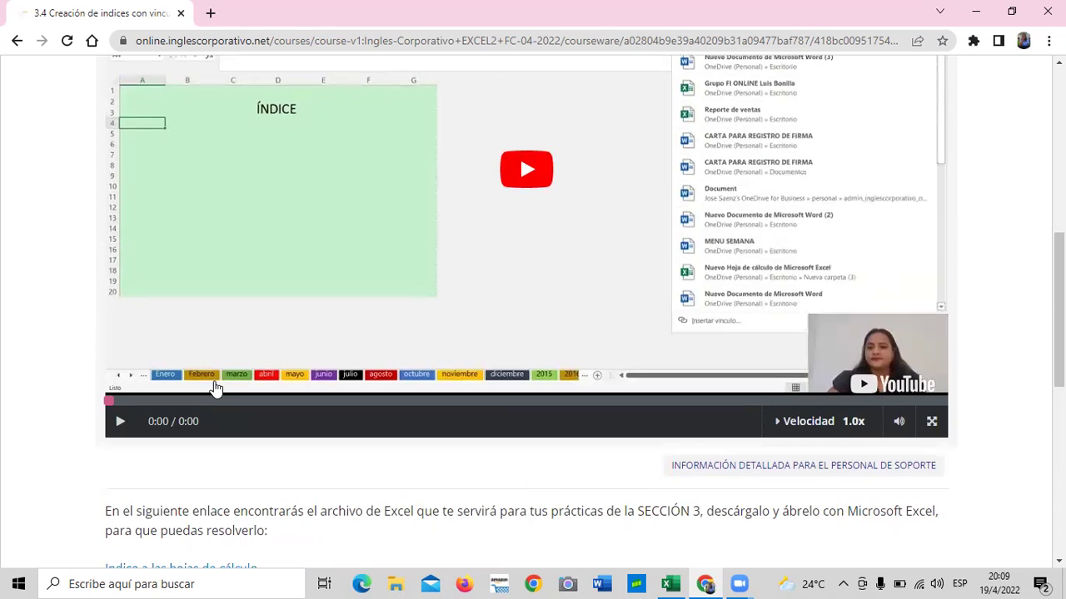
{"action": "scroll", "coordinate": [360, 399], "scroll_direction": "up", "scroll_amount": 1}
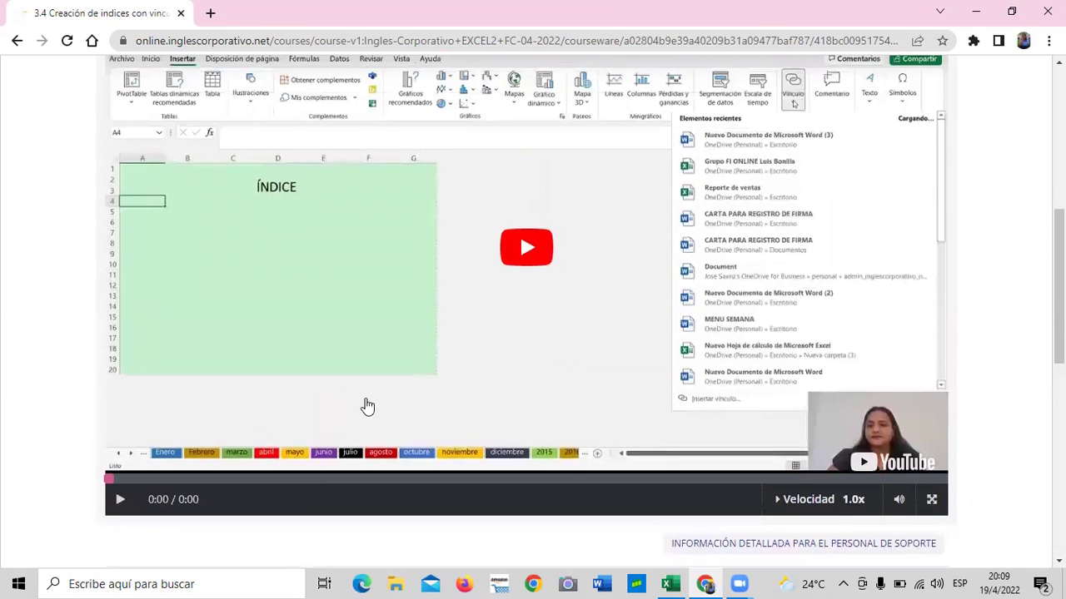
{"action": "scroll", "coordinate": [366, 405], "scroll_direction": "up", "scroll_amount": 1}
{"action": "scroll", "coordinate": [573, 456], "scroll_direction": "down", "scroll_amount": 1}
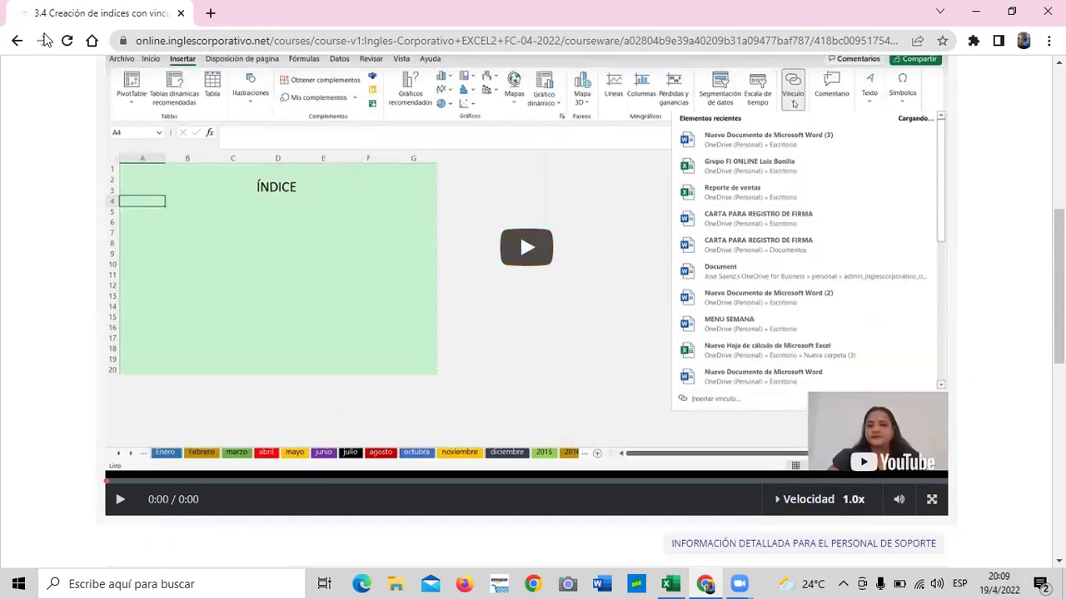
Step: Play the Creación de Indices video through to its end at 5:06
{"action": "left_click", "coordinate": [533, 248]}
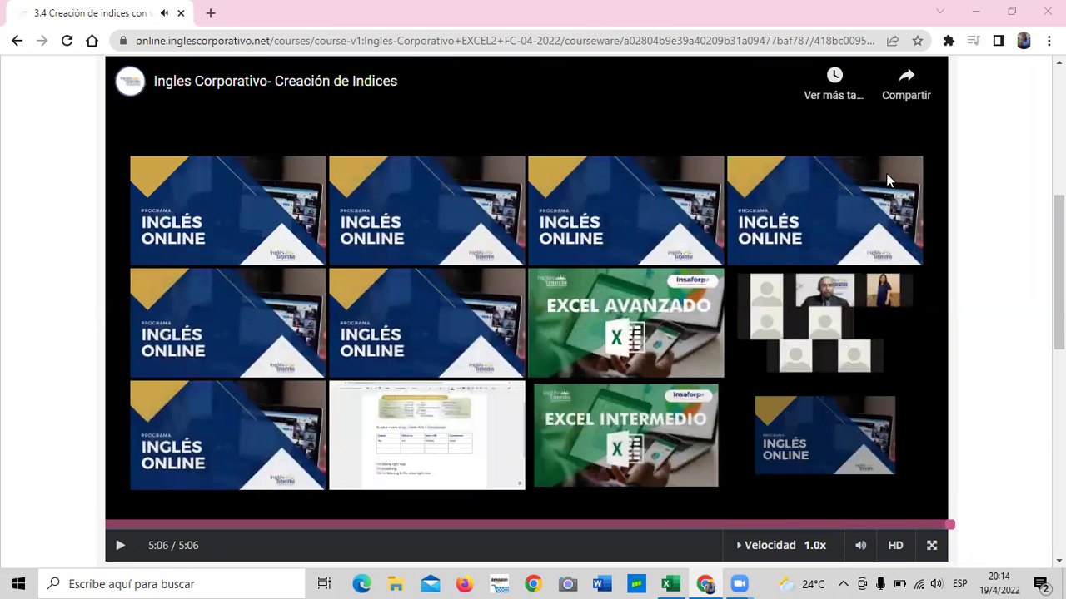
Step: Back in Excel, move from the Junio sheet to the INDICE sheet, scrolled up to row 1
{"action": "left_click", "coordinate": [671, 583]}
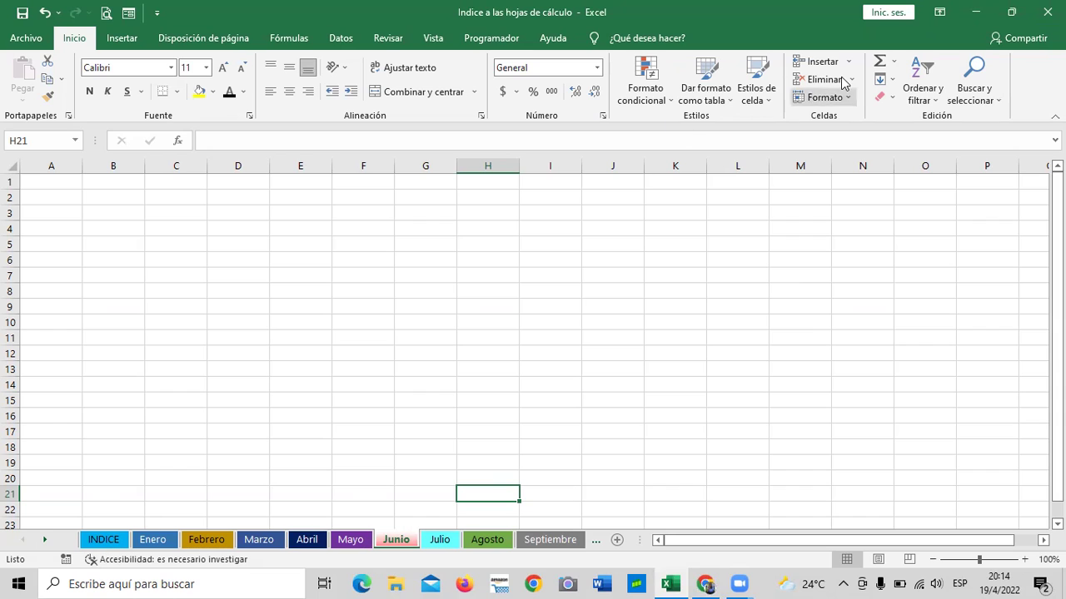
{"action": "left_click", "coordinate": [685, 298]}
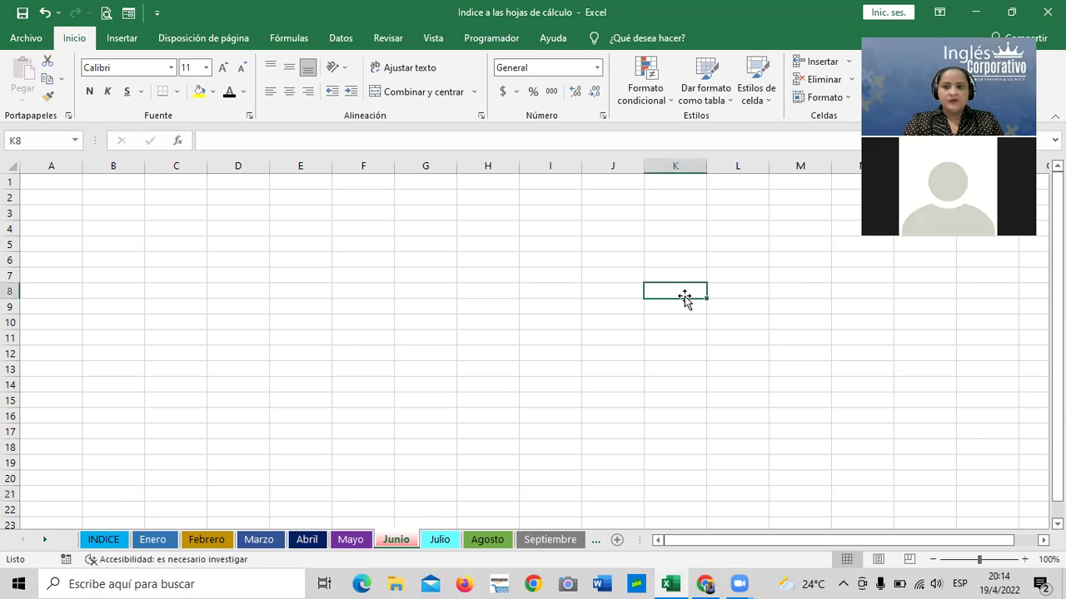
{"action": "left_click", "coordinate": [104, 541]}
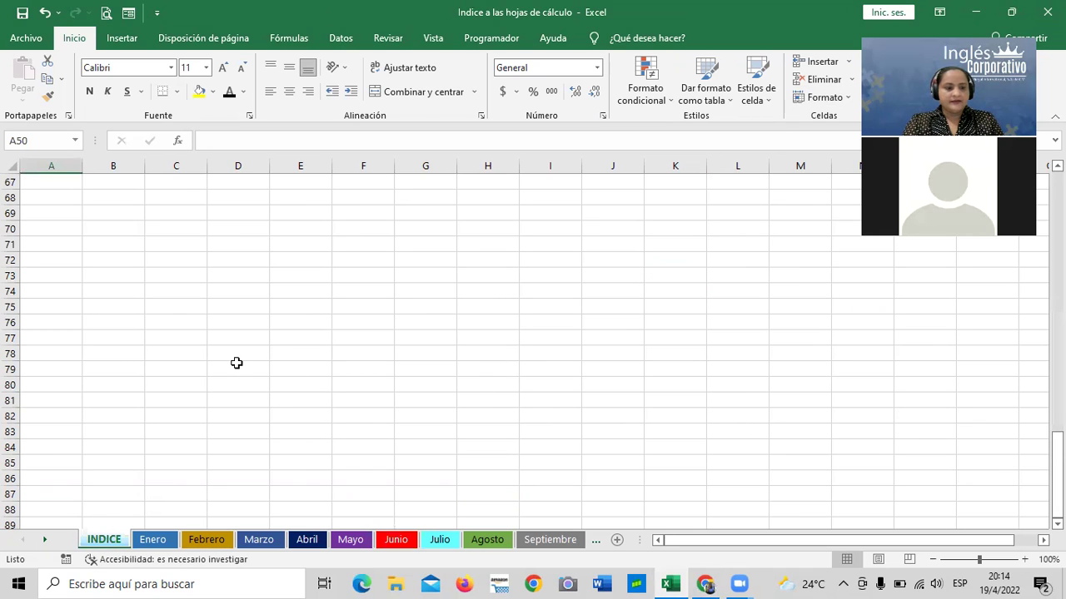
{"action": "scroll", "coordinate": [204, 353], "scroll_direction": "up", "scroll_amount": 7}
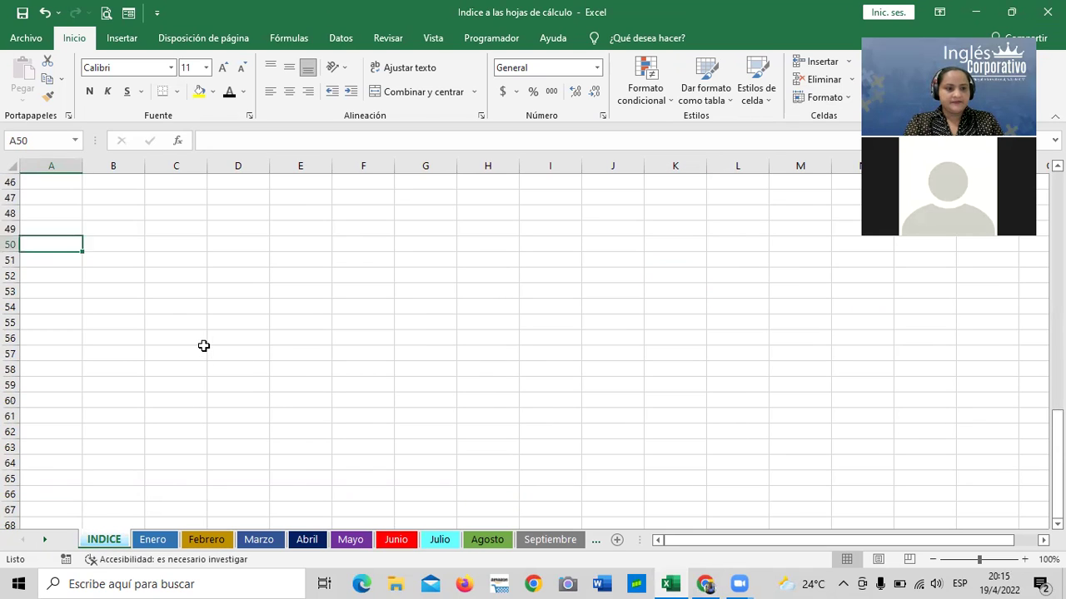
{"action": "scroll", "coordinate": [203, 343], "scroll_direction": "up", "scroll_amount": 15}
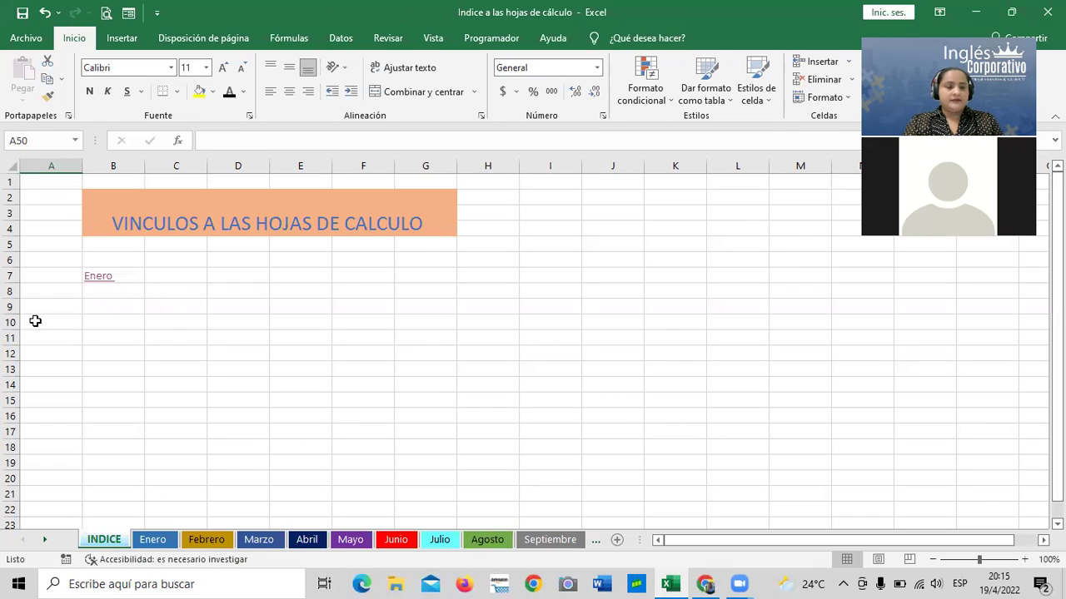
{"action": "left_click", "coordinate": [152, 541]}
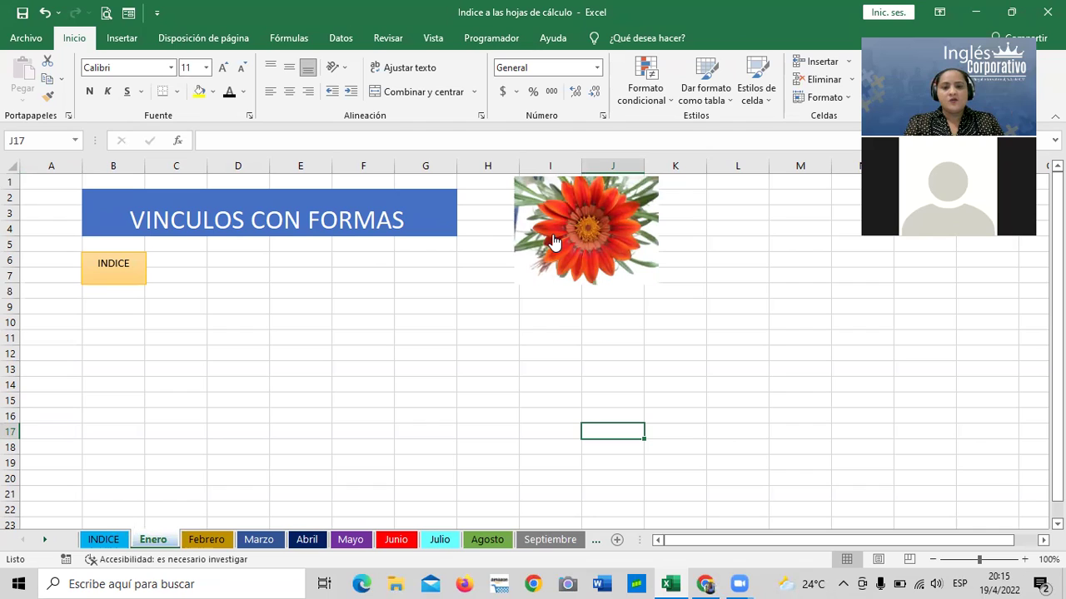
{"action": "mouse_move", "coordinate": [555, 245]}
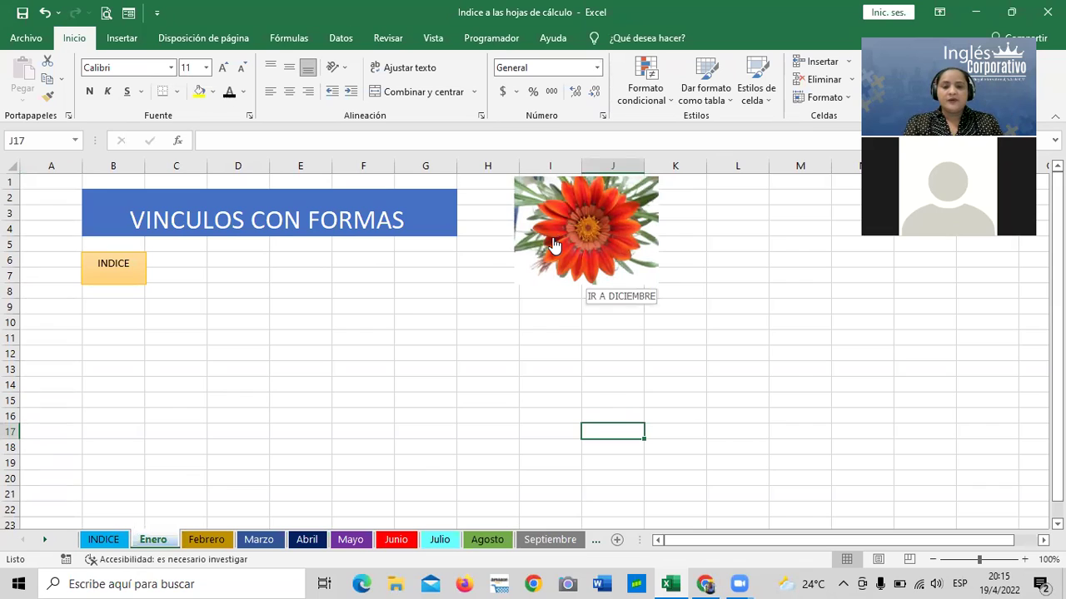
{"action": "left_click", "coordinate": [554, 244]}
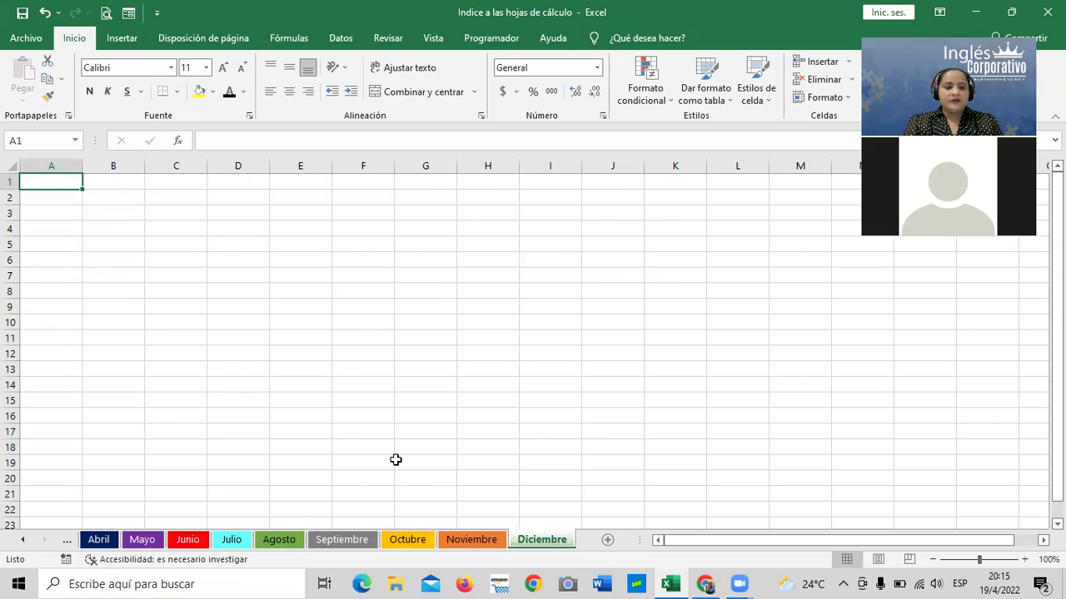
{"action": "left_click", "coordinate": [28, 543]}
{"action": "left_click", "coordinate": [29, 544]}
{"action": "left_click", "coordinate": [28, 544]}
{"action": "left_click", "coordinate": [103, 541]}
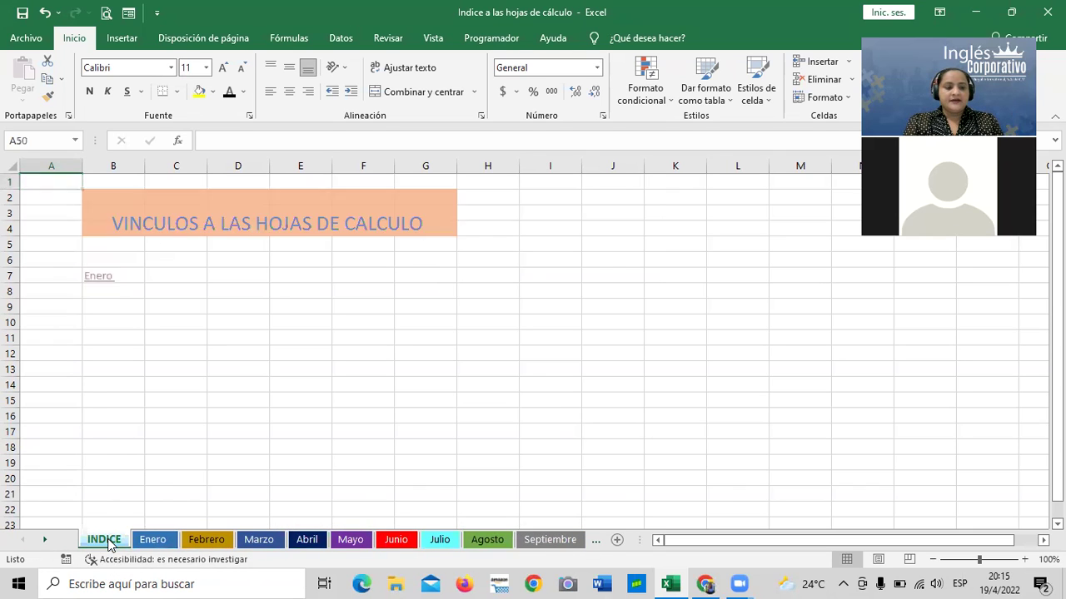
{"action": "left_click", "coordinate": [143, 541]}
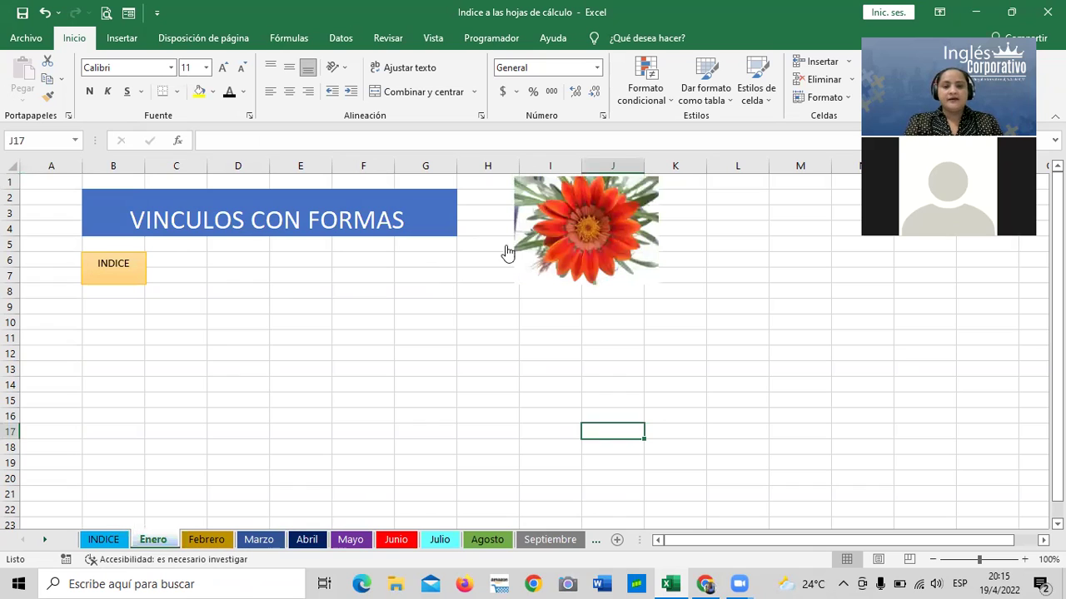
{"action": "left_click", "coordinate": [121, 281]}
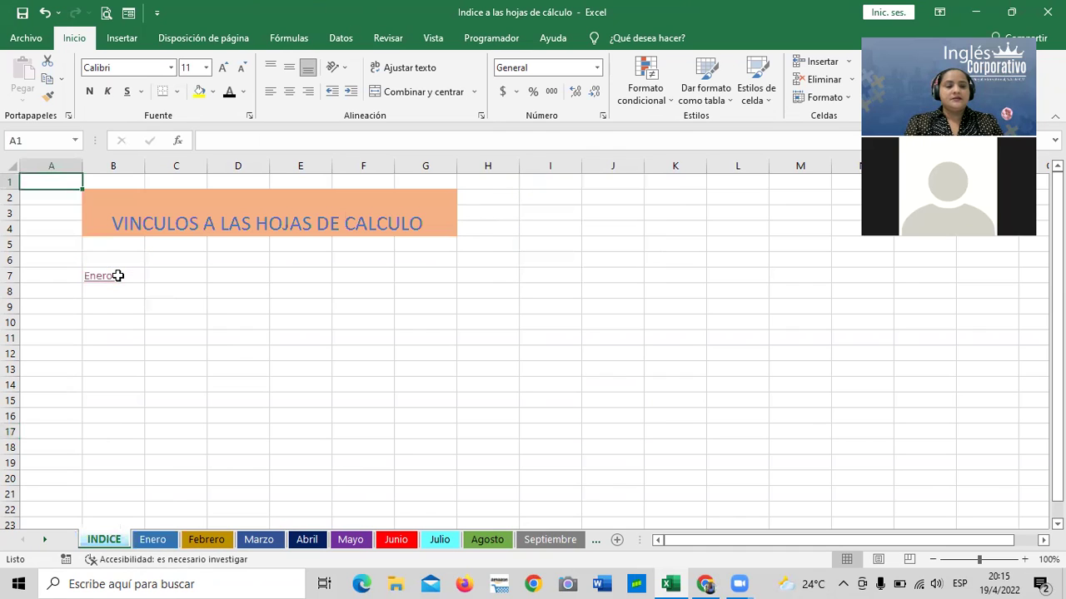
{"action": "left_click", "coordinate": [99, 282]}
{"action": "left_click", "coordinate": [99, 283]}
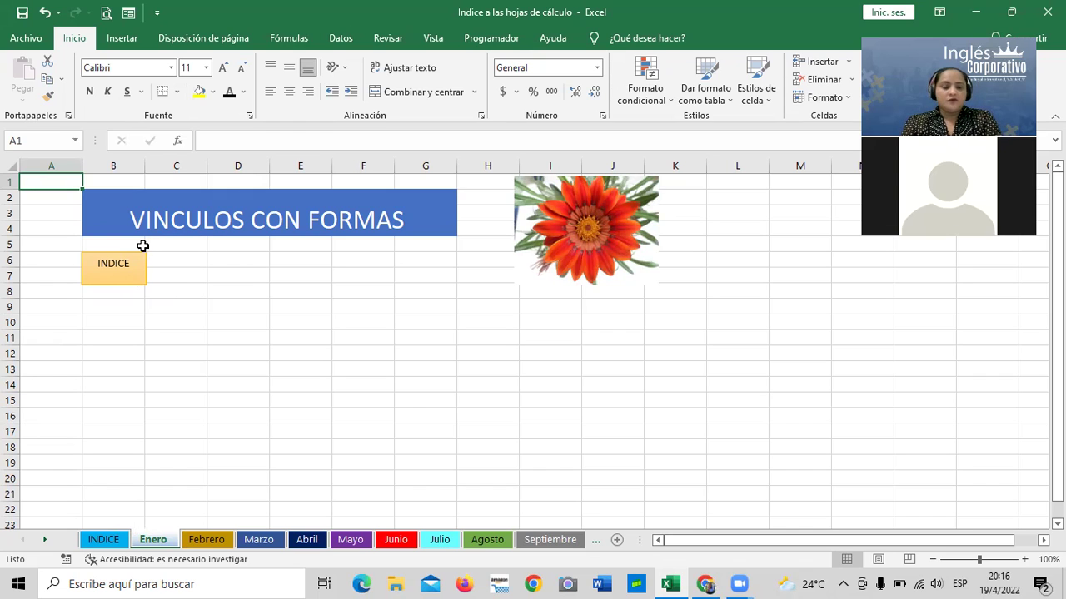
Step: Show the Febrero sheet with its ABRIR LIBRO DE TABLA DINAMICA and Google hyperlink examples
{"action": "left_click", "coordinate": [213, 543]}
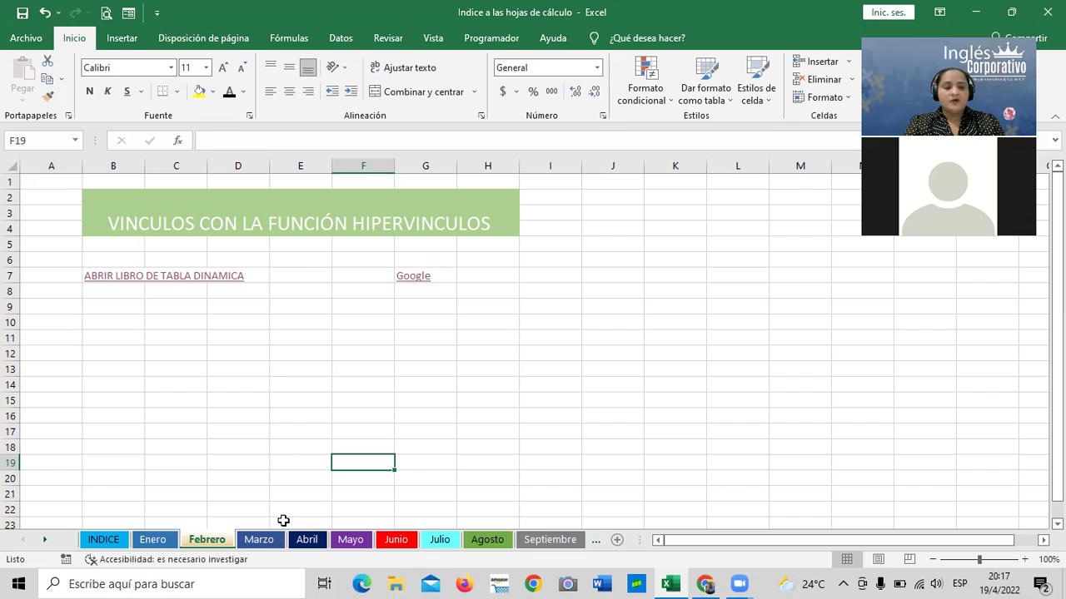
Step: Switch from the Marzo sheet to the Abril sheet with its VENTAS headings
{"action": "left_click", "coordinate": [259, 540]}
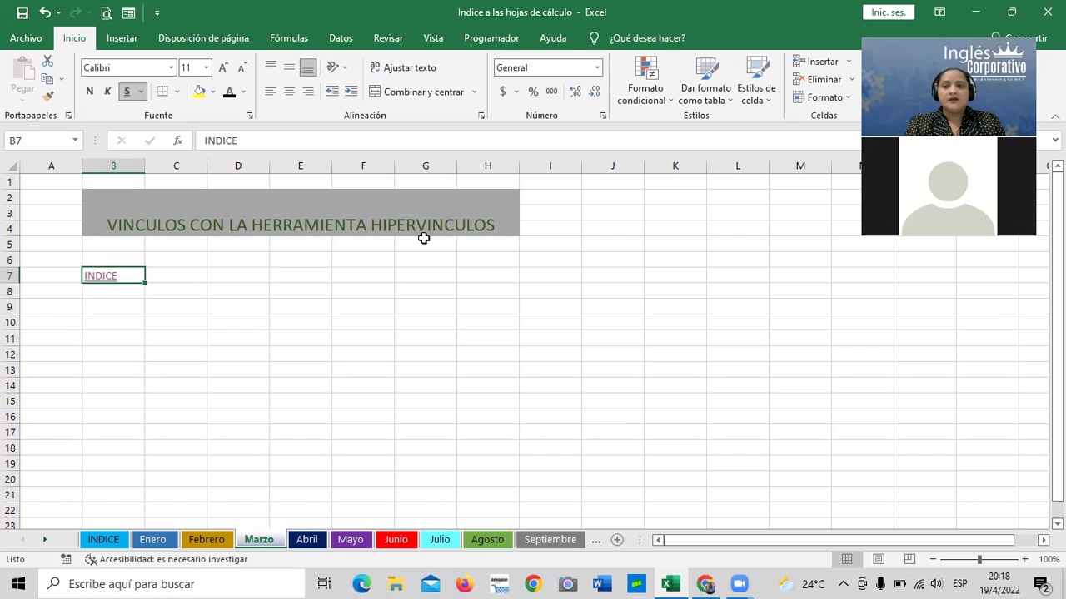
{"action": "left_click", "coordinate": [306, 540]}
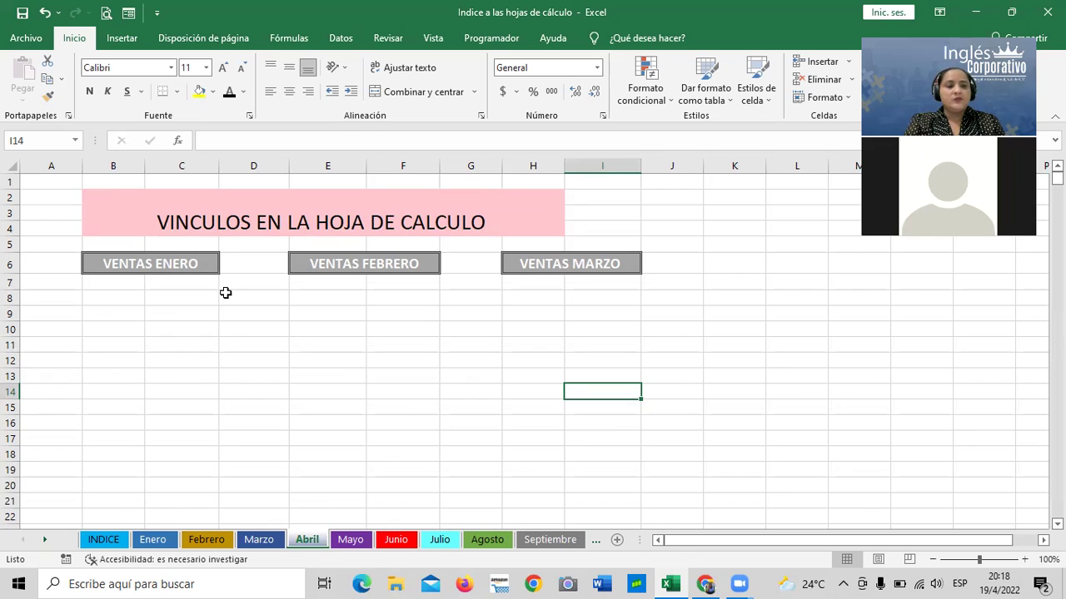
{"action": "left_click", "coordinate": [200, 263]}
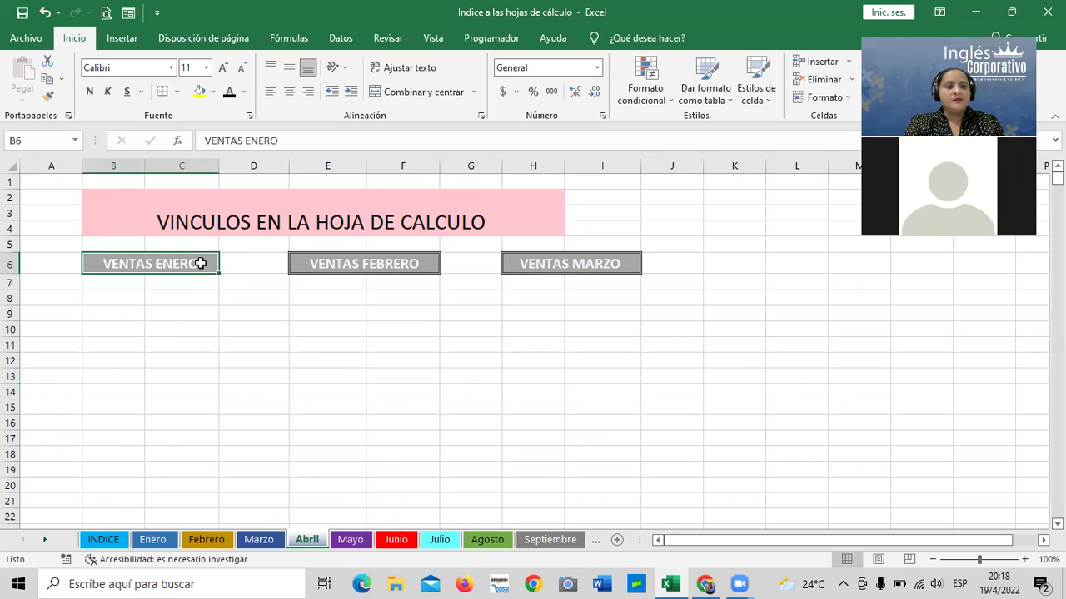
{"action": "left_click", "coordinate": [151, 265]}
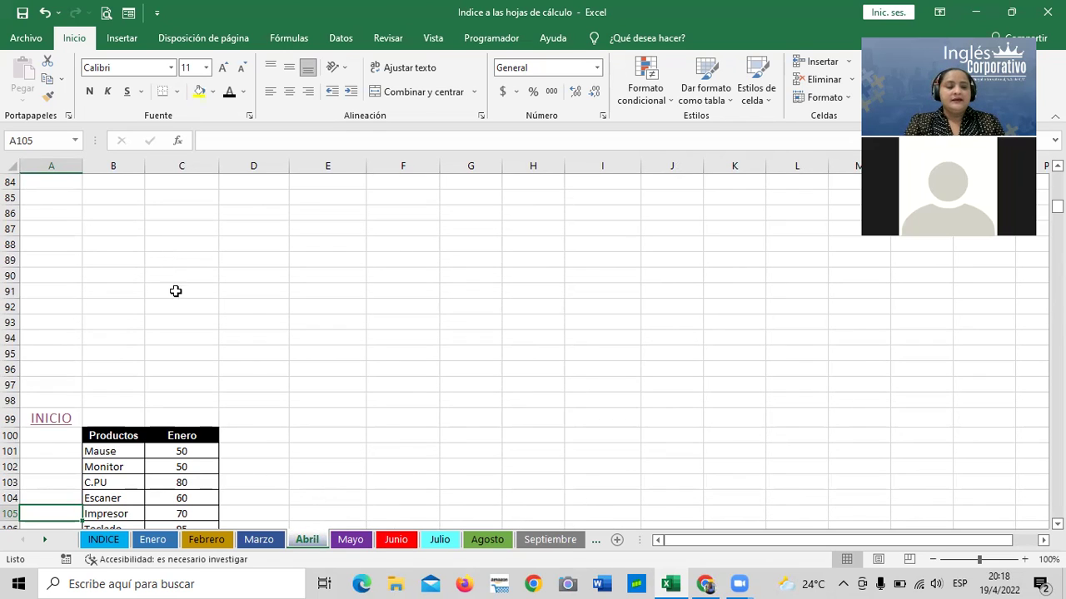
{"action": "scroll", "coordinate": [283, 356], "scroll_direction": "down", "scroll_amount": 1}
{"action": "scroll", "coordinate": [283, 357], "scroll_direction": "down", "scroll_amount": 1}
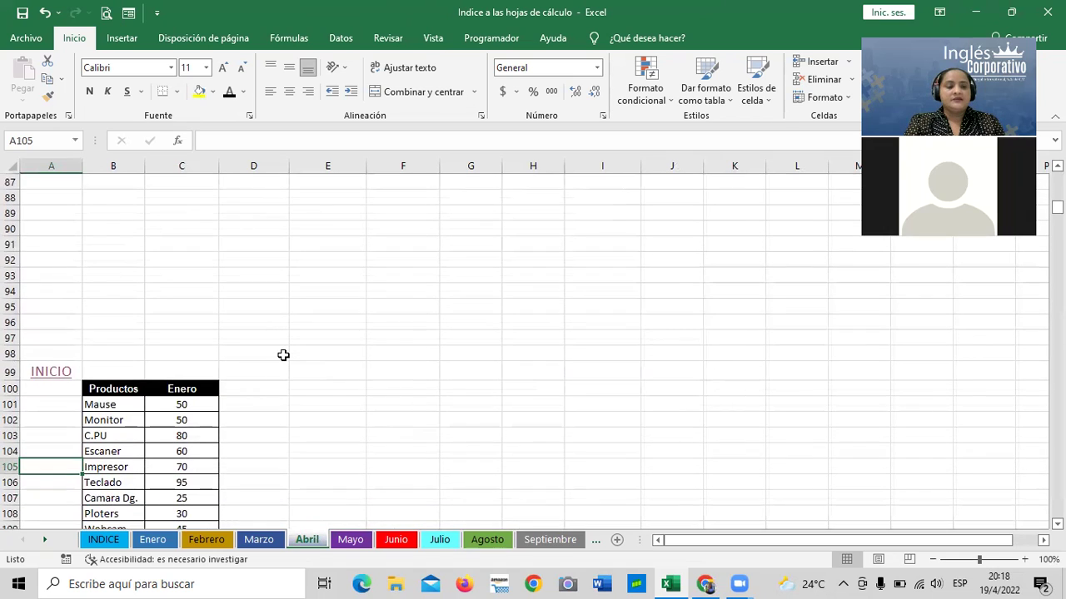
{"action": "scroll", "coordinate": [283, 356], "scroll_direction": "down", "scroll_amount": 2}
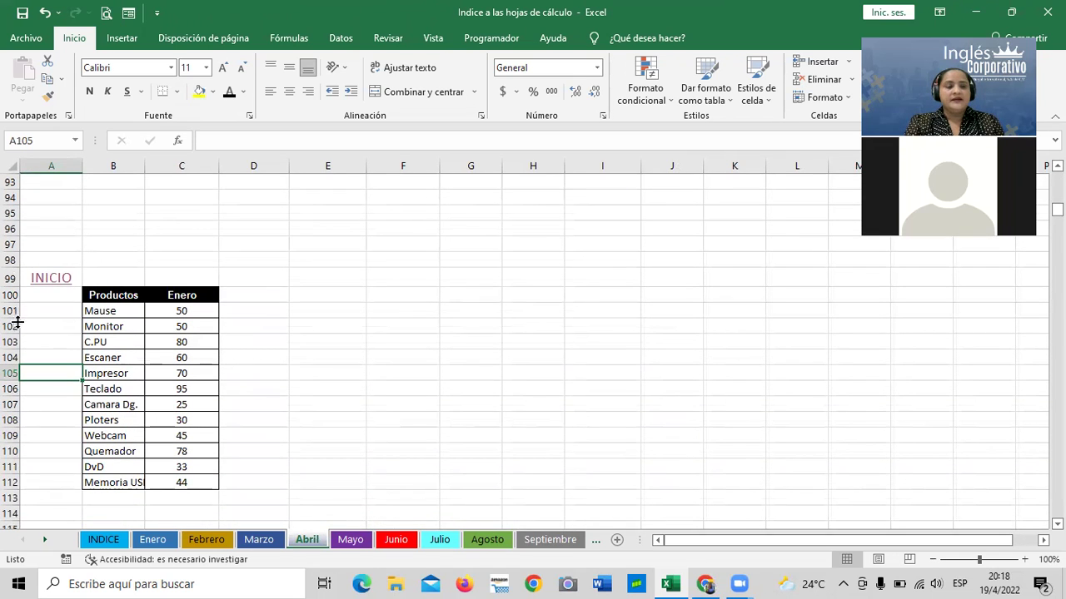
{"action": "left_click", "coordinate": [50, 283]}
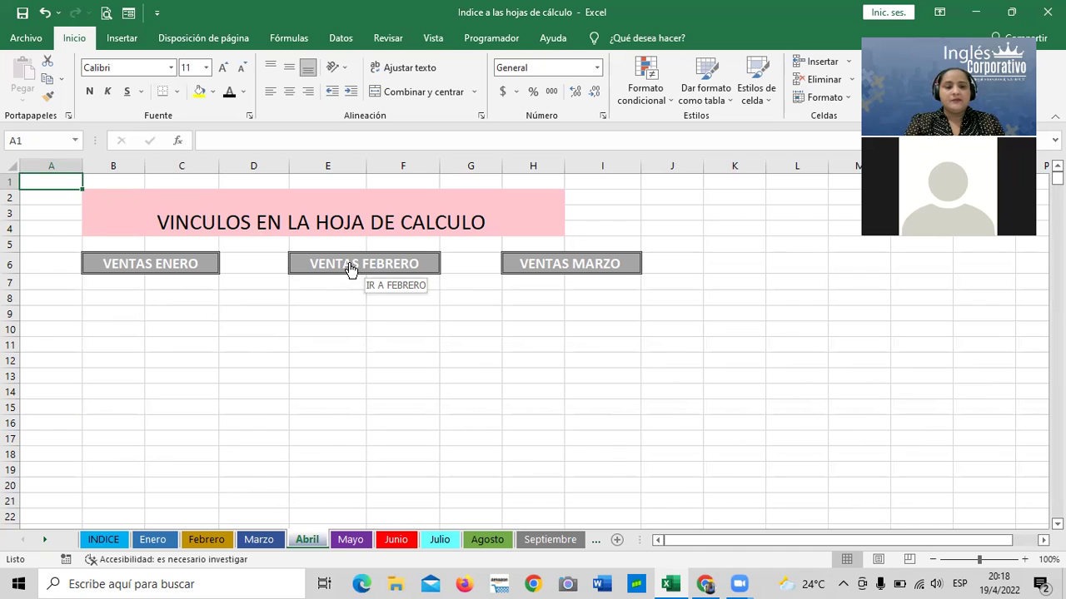
{"action": "left_click", "coordinate": [352, 268]}
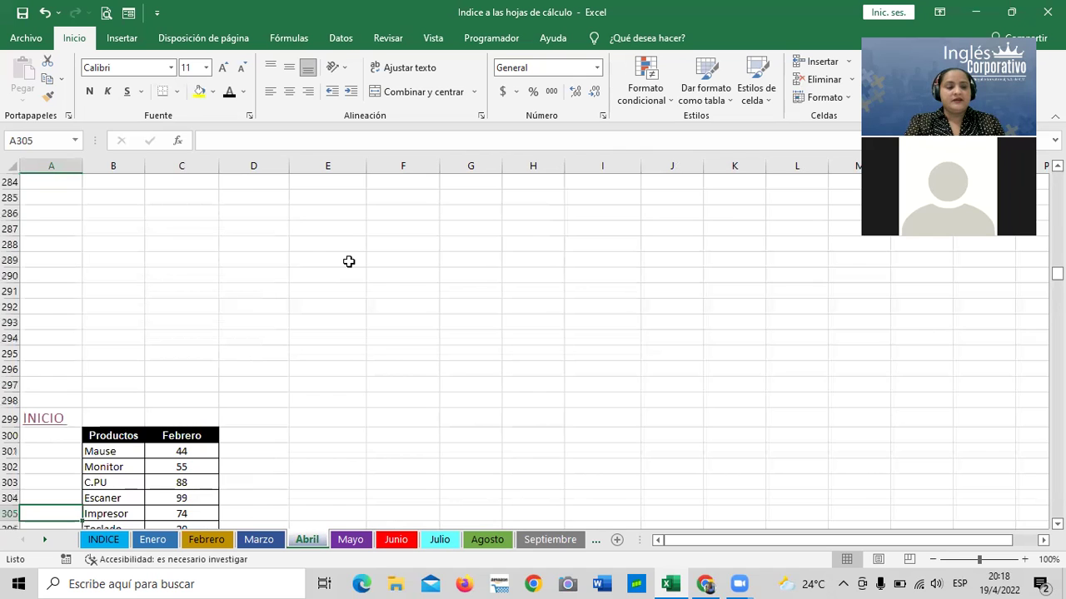
{"action": "scroll", "coordinate": [349, 262], "scroll_direction": "down", "scroll_amount": 1}
{"action": "scroll", "coordinate": [313, 356], "scroll_direction": "down", "scroll_amount": 2}
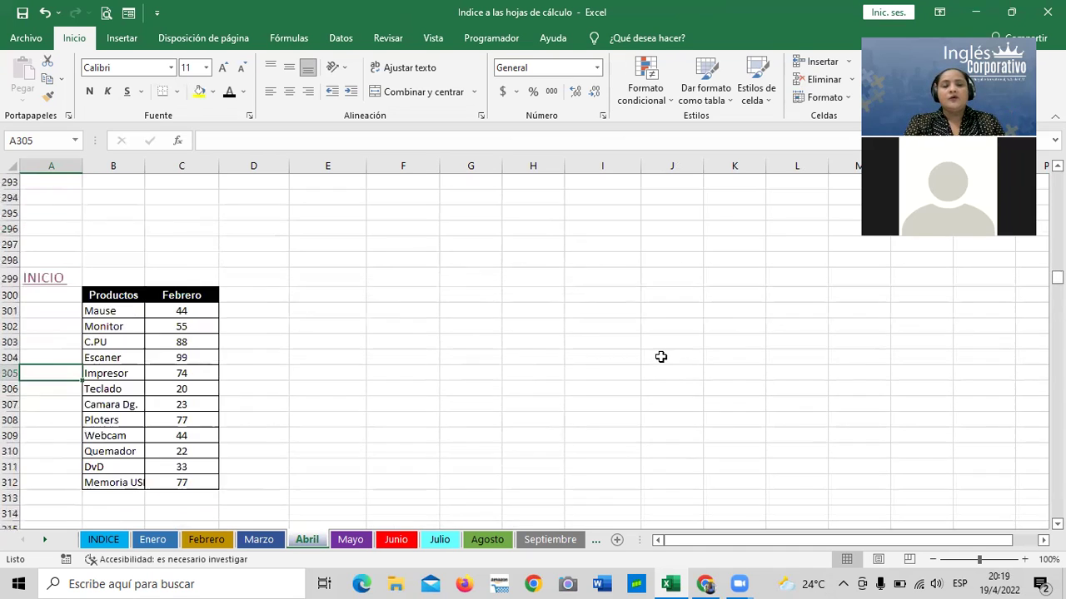
{"action": "scroll", "coordinate": [658, 365], "scroll_direction": "up", "scroll_amount": 6}
{"action": "scroll", "coordinate": [658, 365], "scroll_direction": "up", "scroll_amount": 15}
{"action": "scroll", "coordinate": [655, 358], "scroll_direction": "up", "scroll_amount": 7}
{"action": "scroll", "coordinate": [640, 367], "scroll_direction": "up", "scroll_amount": 10}
{"action": "scroll", "coordinate": [642, 362], "scroll_direction": "up", "scroll_amount": 13}
{"action": "scroll", "coordinate": [642, 362], "scroll_direction": "up", "scroll_amount": 8}
{"action": "scroll", "coordinate": [642, 363], "scroll_direction": "up", "scroll_amount": 14}
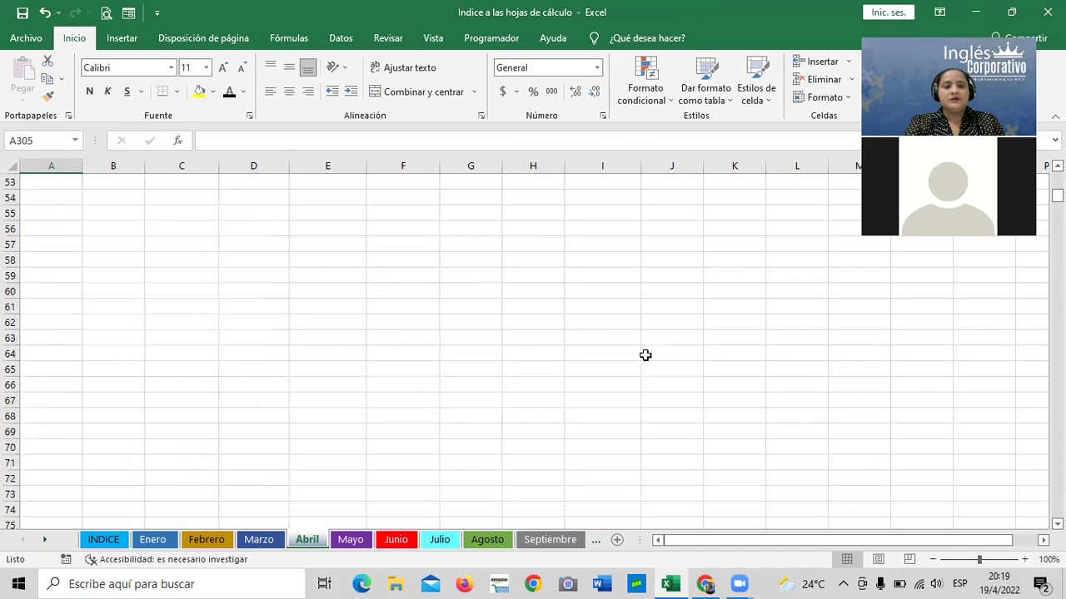
{"action": "scroll", "coordinate": [645, 354], "scroll_direction": "up", "scroll_amount": 20}
{"action": "scroll", "coordinate": [647, 350], "scroll_direction": "up", "scroll_amount": 2}
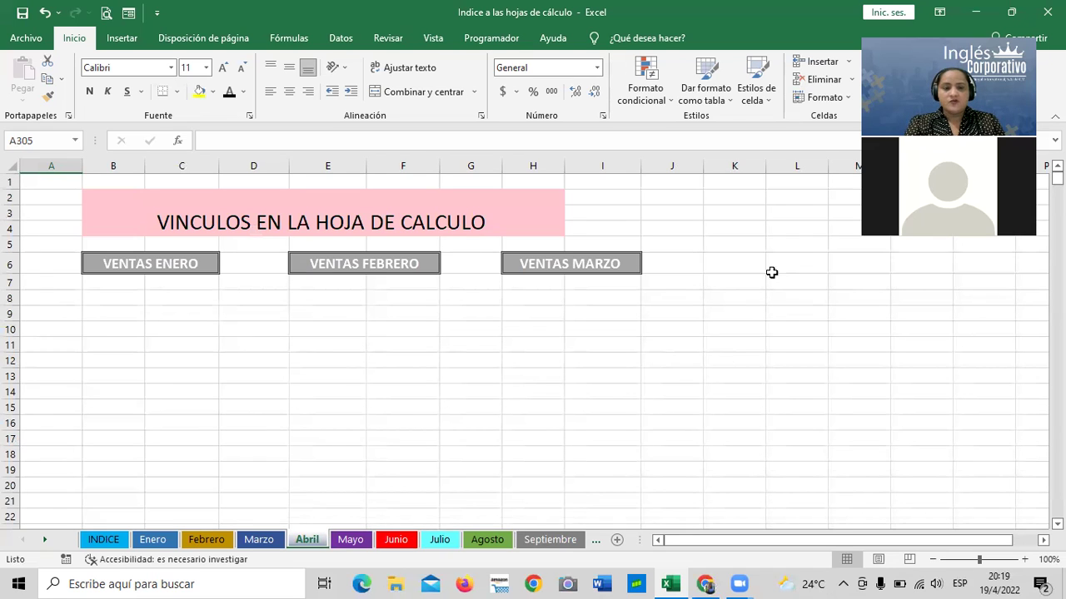
{"action": "left_click", "coordinate": [599, 266]}
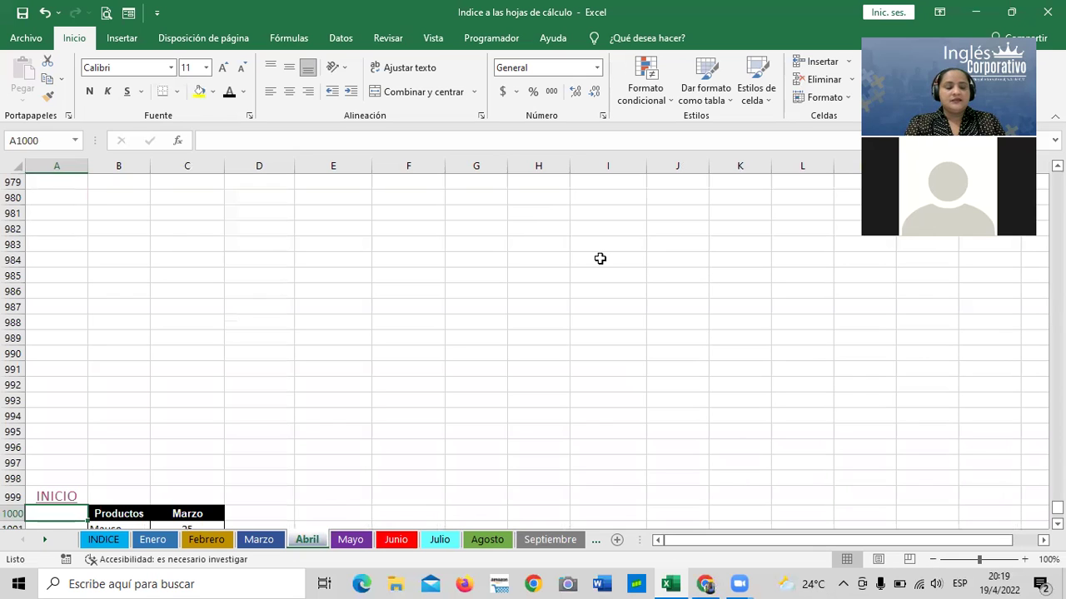
{"action": "scroll", "coordinate": [597, 262], "scroll_direction": "down", "scroll_amount": 3}
{"action": "scroll", "coordinate": [575, 287], "scroll_direction": "down", "scroll_amount": 2}
{"action": "scroll", "coordinate": [400, 375], "scroll_direction": "down", "scroll_amount": 2}
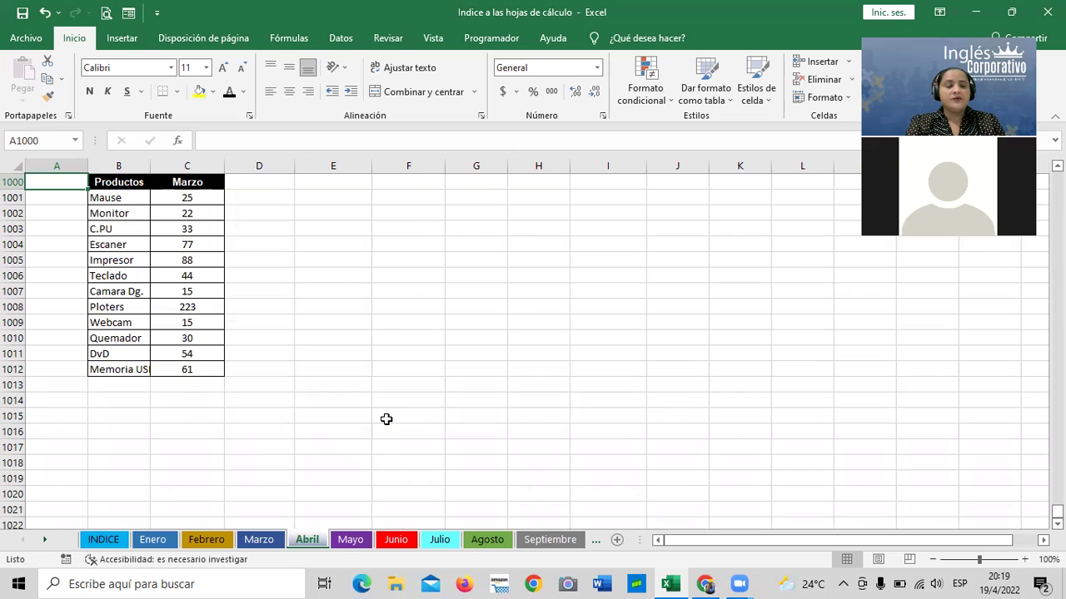
{"action": "scroll", "coordinate": [387, 420], "scroll_direction": "up", "scroll_amount": 1}
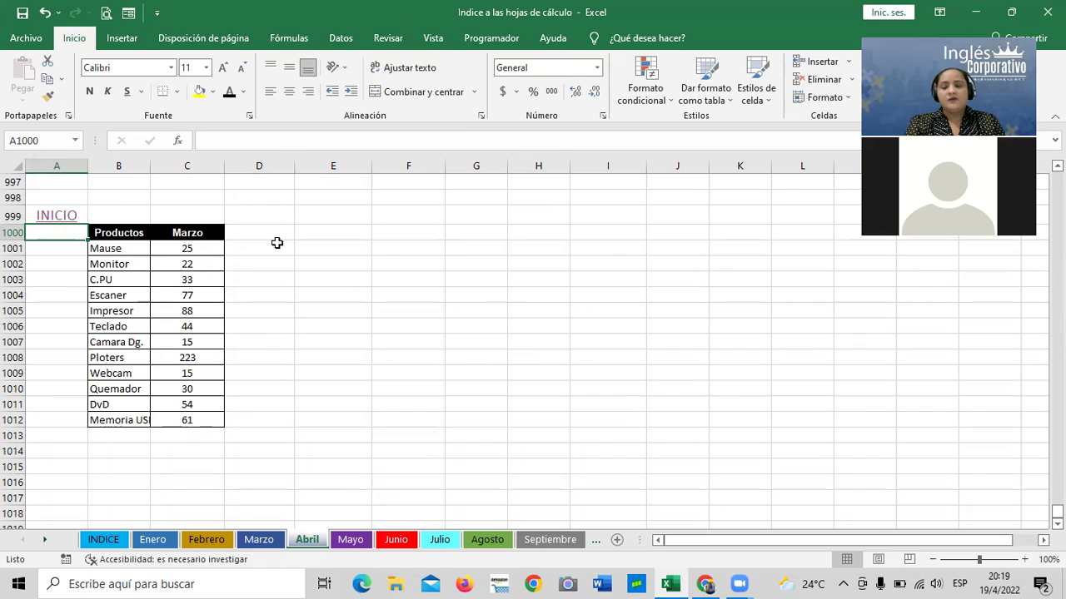
{"action": "left_click", "coordinate": [297, 261]}
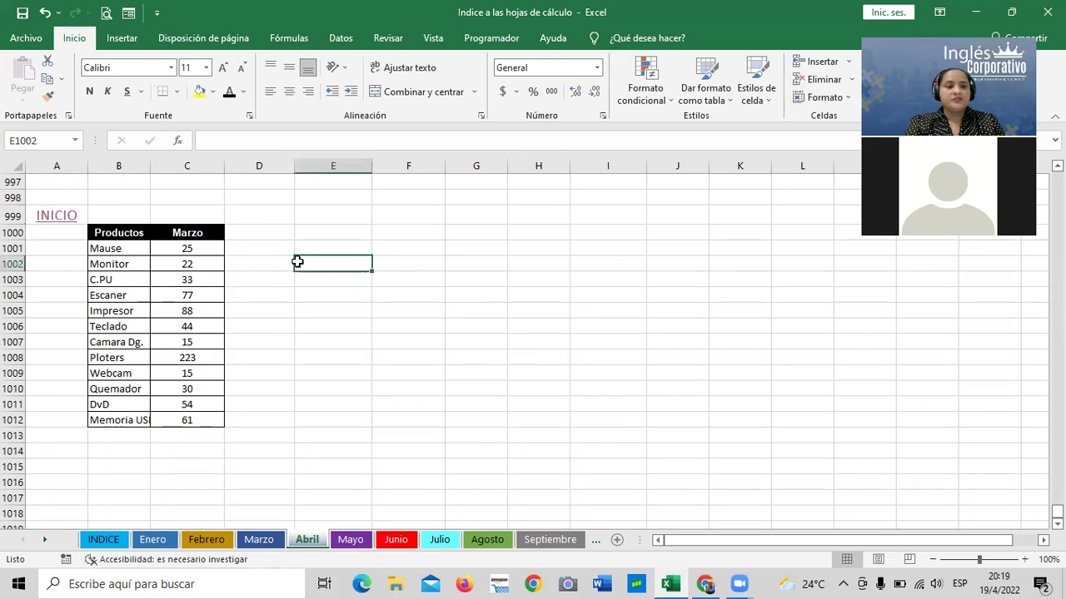
{"action": "left_click", "coordinate": [51, 219]}
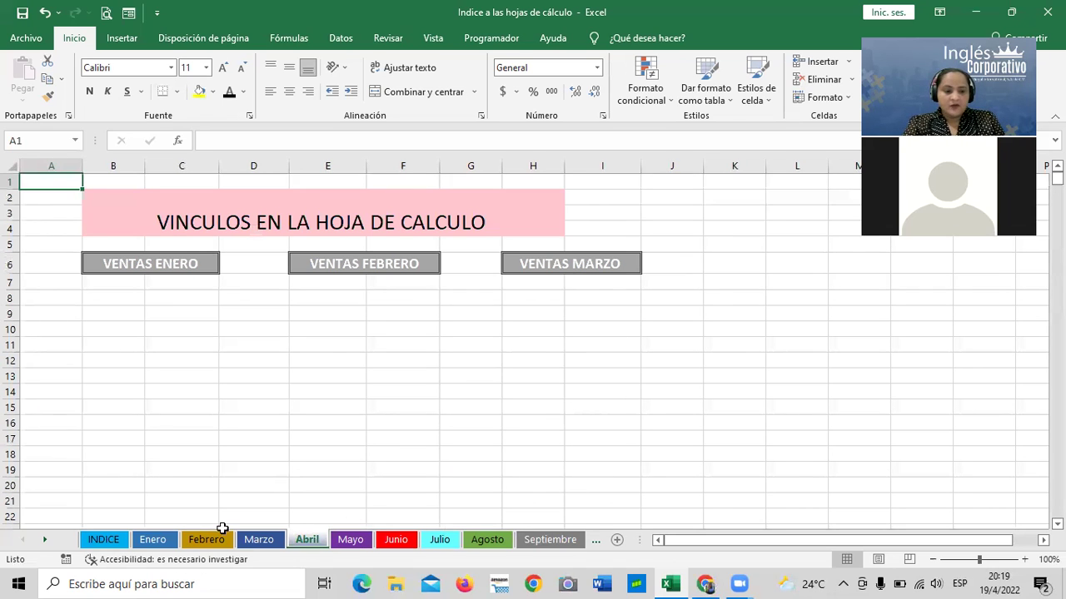
Step: Step back through the Marzo, Febrero and Enero sheets to the INDICE sheet
{"action": "left_click", "coordinate": [265, 541]}
{"action": "left_click", "coordinate": [220, 541]}
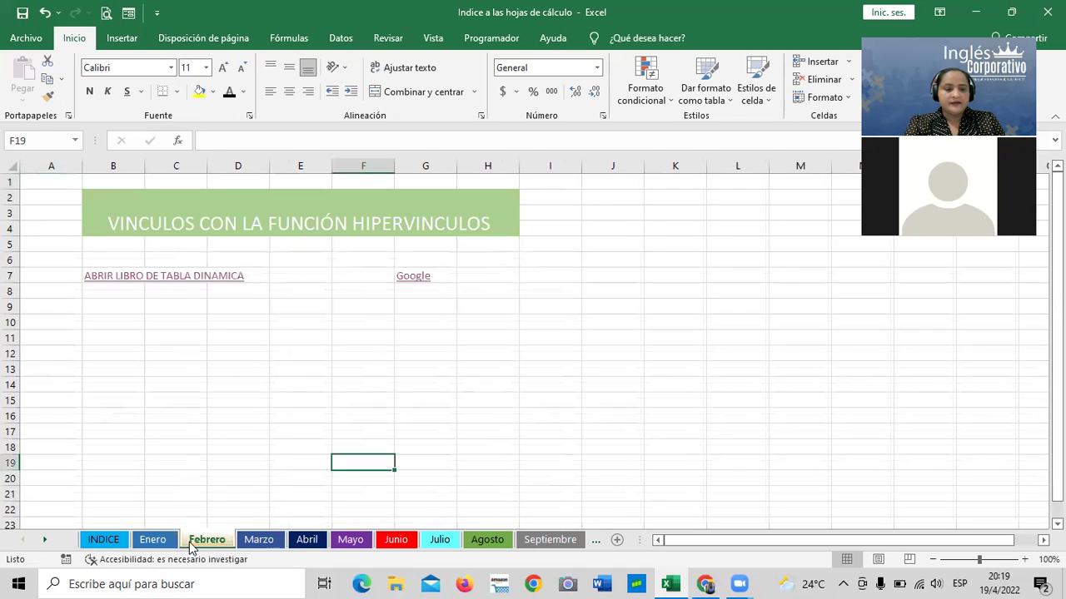
{"action": "left_click", "coordinate": [165, 542]}
{"action": "left_click", "coordinate": [106, 541]}
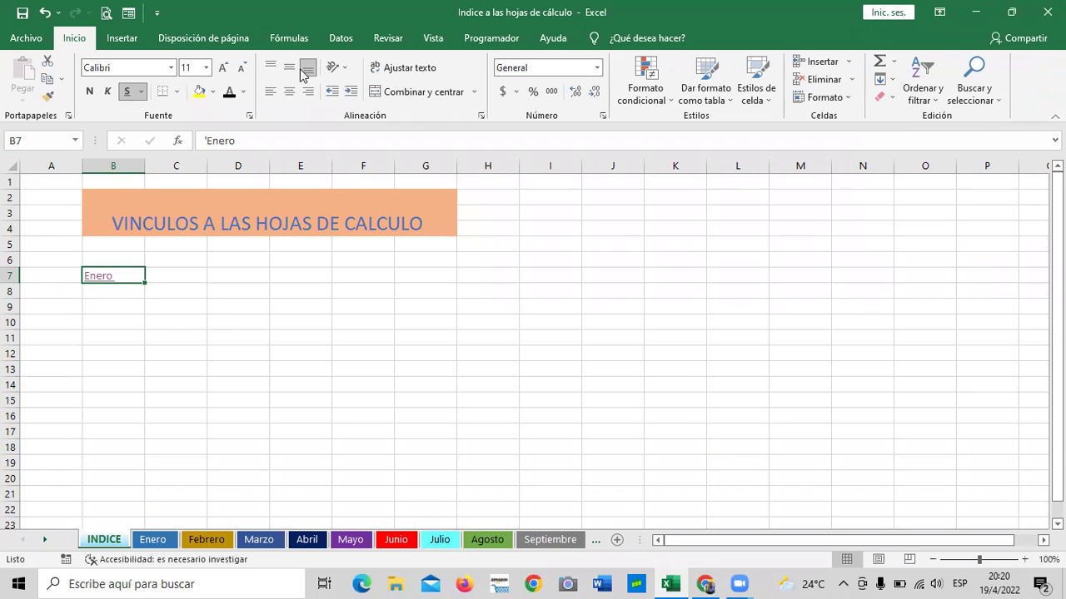
Step: Show the Insertar ribbon's hyperlink commands, then select an empty cell away from the Enero link
{"action": "left_click", "coordinate": [131, 38]}
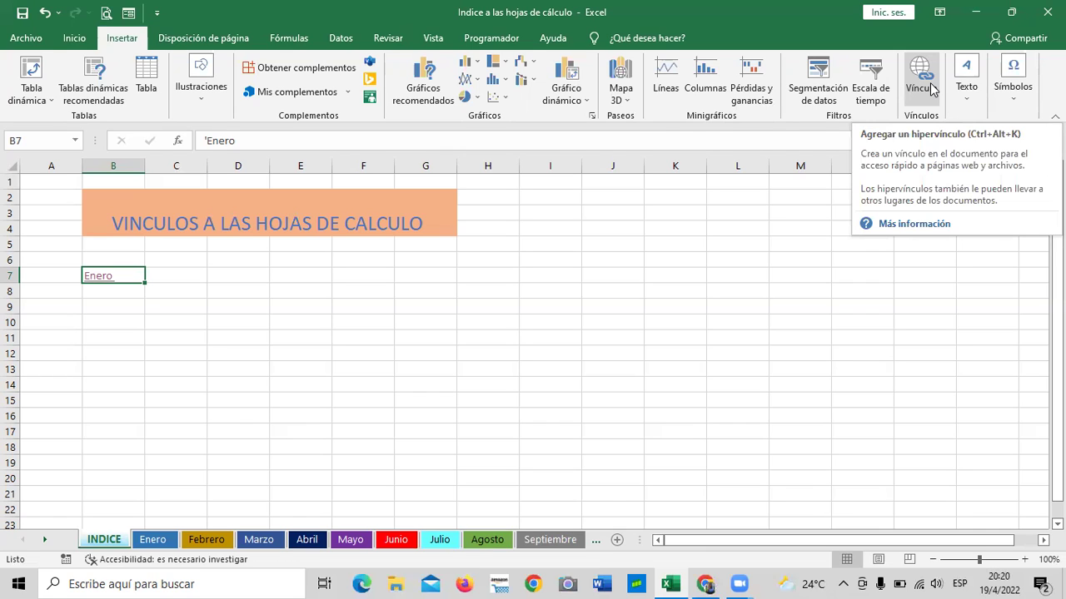
{"action": "left_click", "coordinate": [730, 398]}
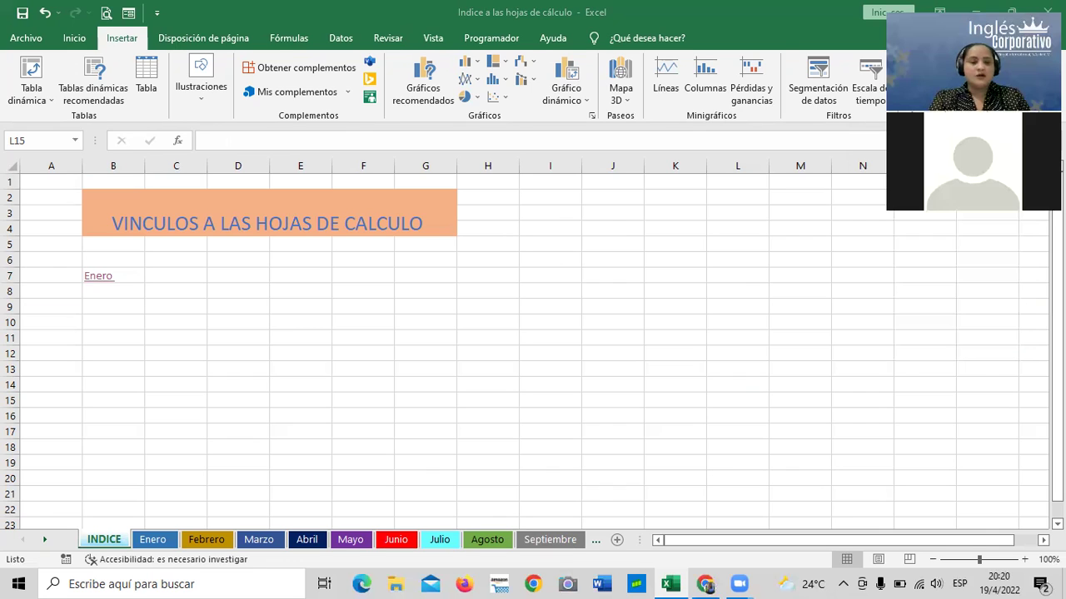
{"action": "left_click", "coordinate": [115, 540]}
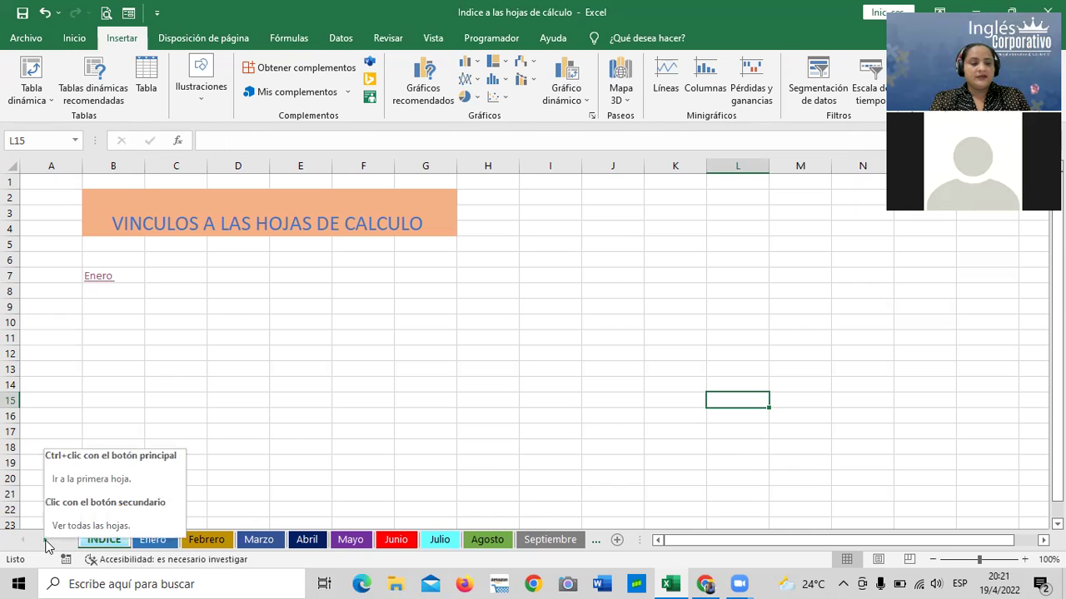
Step: Scroll the sheet tabs toward Diciembre and back until the INDICE tab is fully visible
{"action": "left_click", "coordinate": [282, 381]}
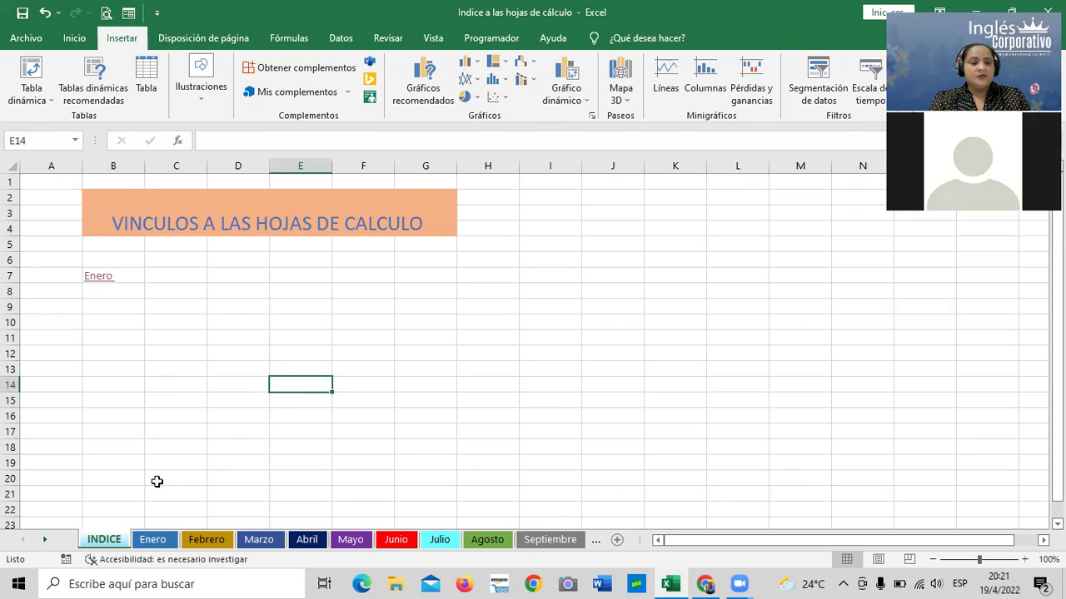
{"action": "left_click", "coordinate": [45, 541]}
{"action": "left_click", "coordinate": [46, 541]}
{"action": "left_click", "coordinate": [46, 541]}
{"action": "left_click", "coordinate": [45, 541]}
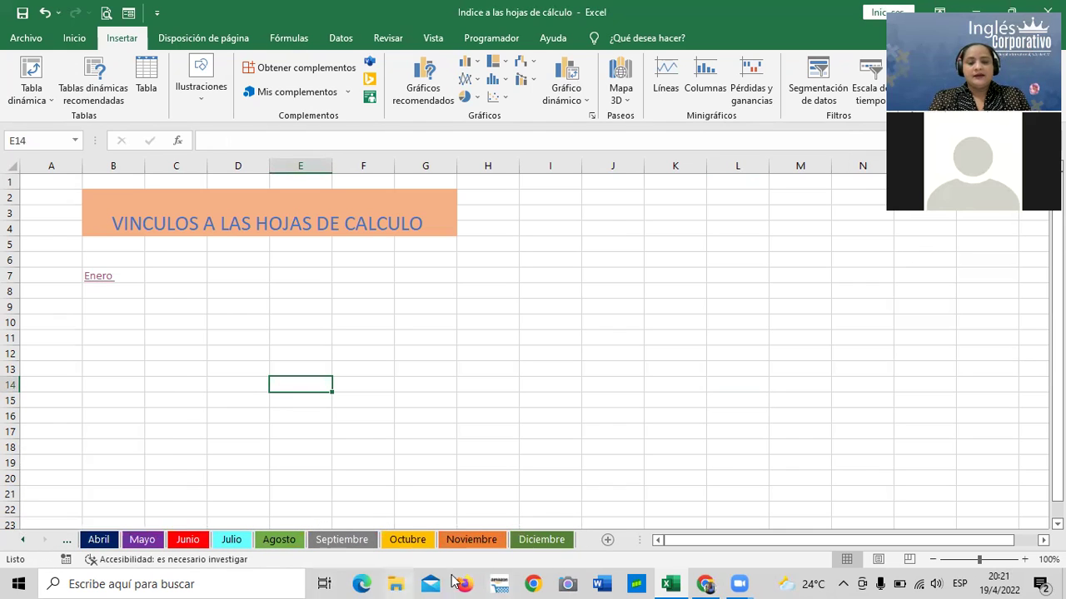
{"action": "left_click", "coordinate": [26, 542]}
{"action": "left_click", "coordinate": [26, 541]}
{"action": "left_click", "coordinate": [25, 542]}
{"action": "left_click", "coordinate": [26, 541]}
{"action": "left_click", "coordinate": [26, 541]}
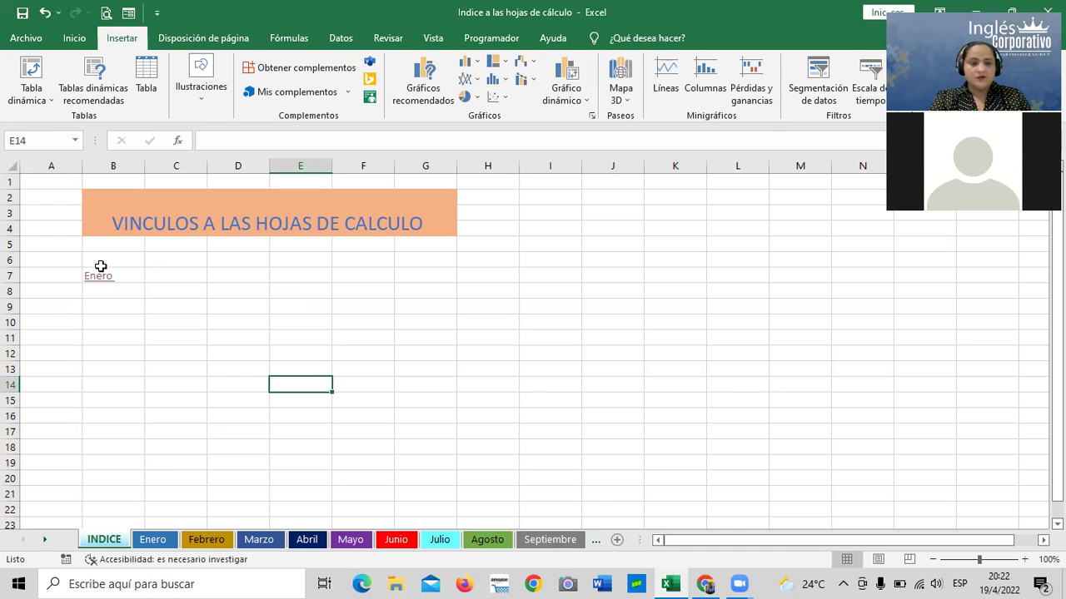
{"action": "left_click", "coordinate": [243, 310]}
{"action": "left_click", "coordinate": [155, 271]}
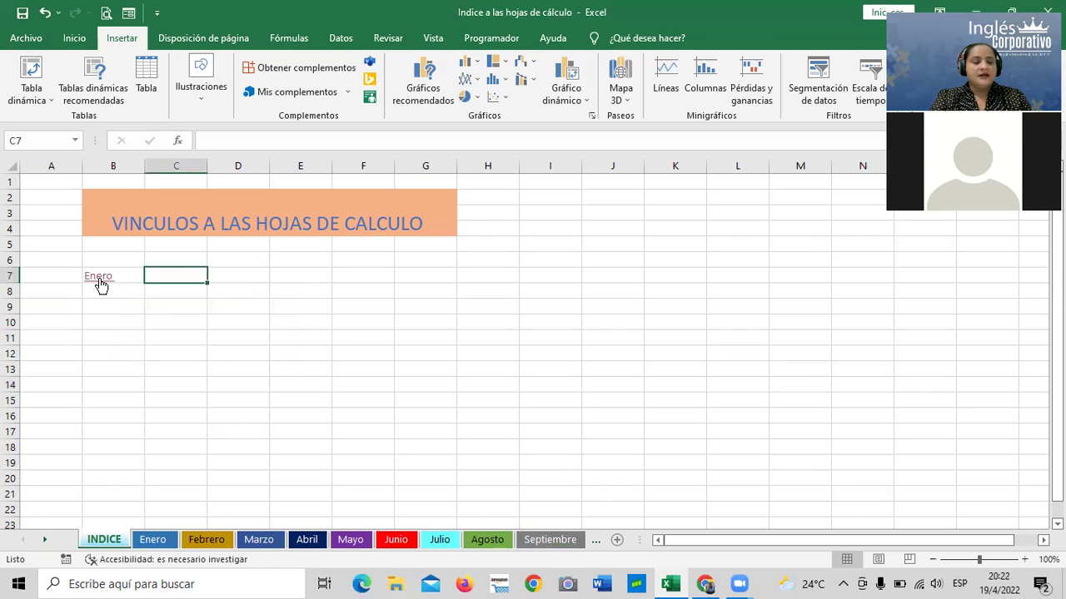
{"action": "left_click", "coordinate": [363, 385]}
{"action": "left_click", "coordinate": [188, 278]}
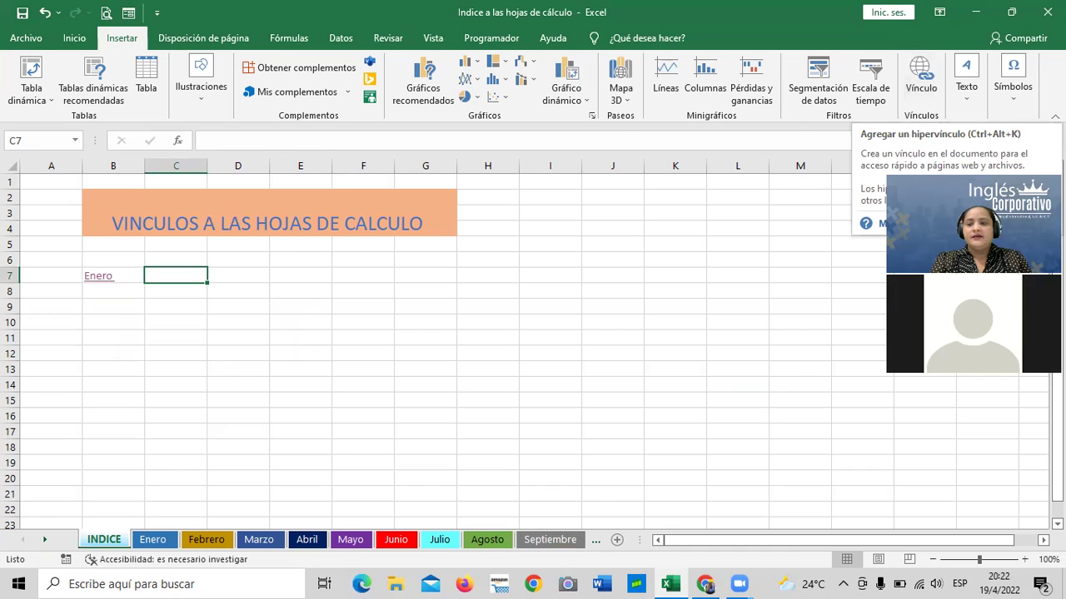
{"action": "left_click", "coordinate": [761, 308]}
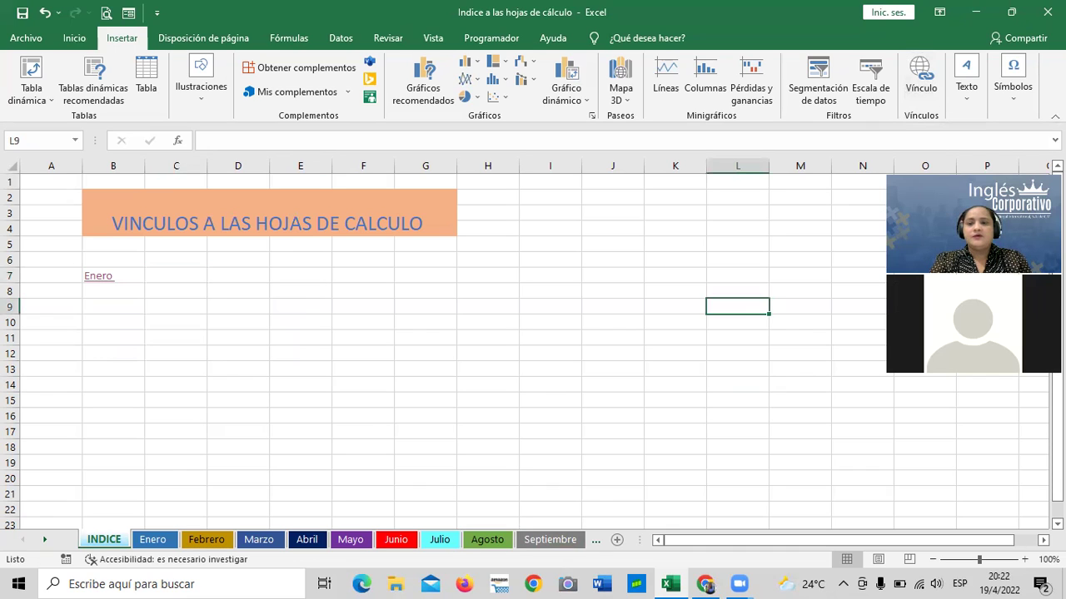
Step: Open the Insertar hipervínculo dialog for cell C7 from its right-click menu
{"action": "left_click", "coordinate": [198, 278]}
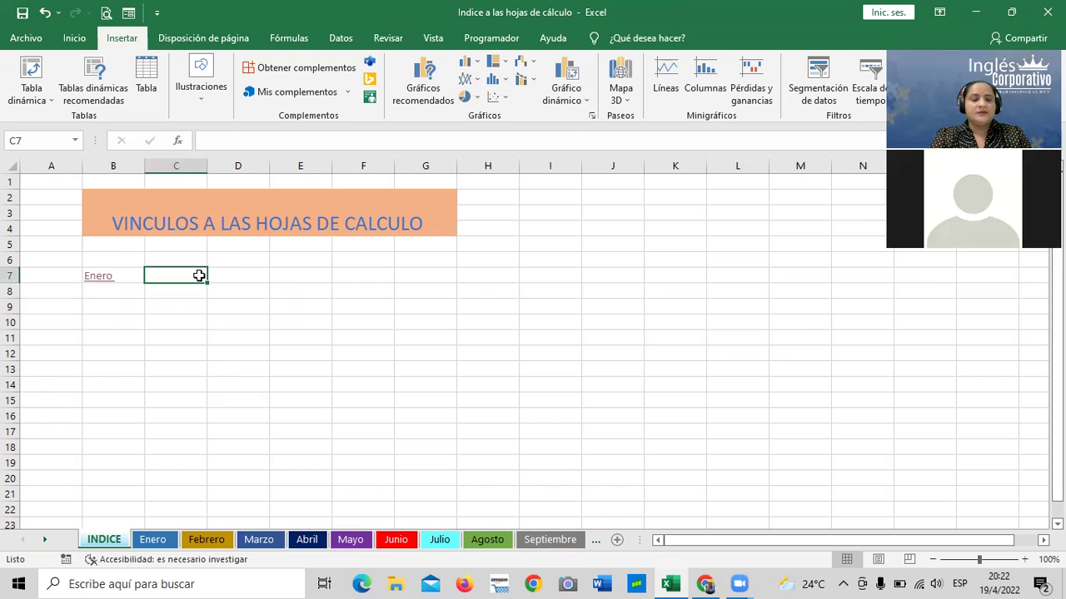
{"action": "right_click", "coordinate": [199, 280]}
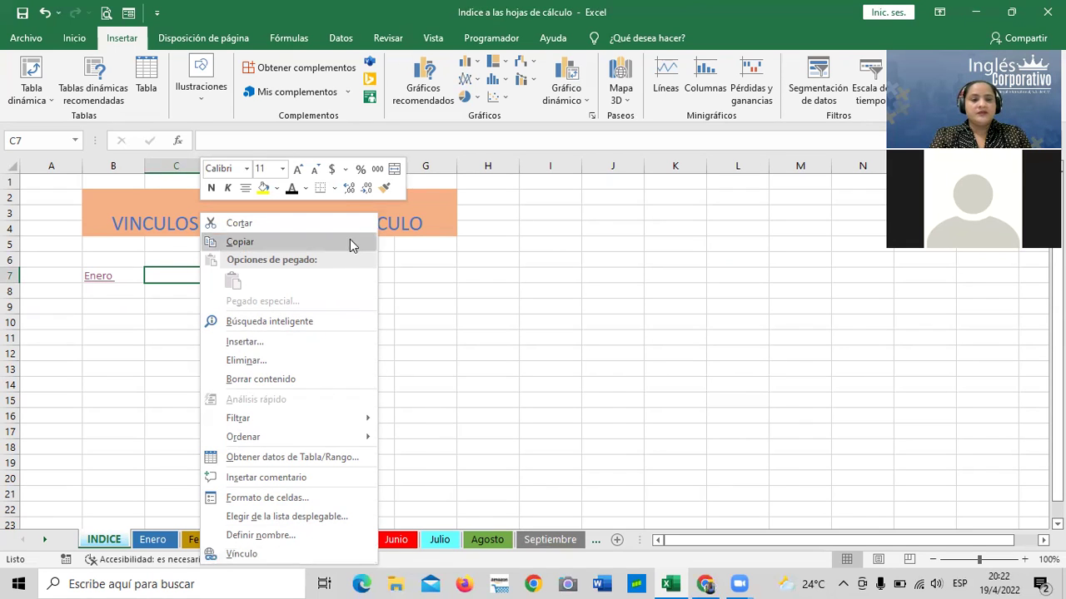
{"action": "left_click", "coordinate": [254, 559]}
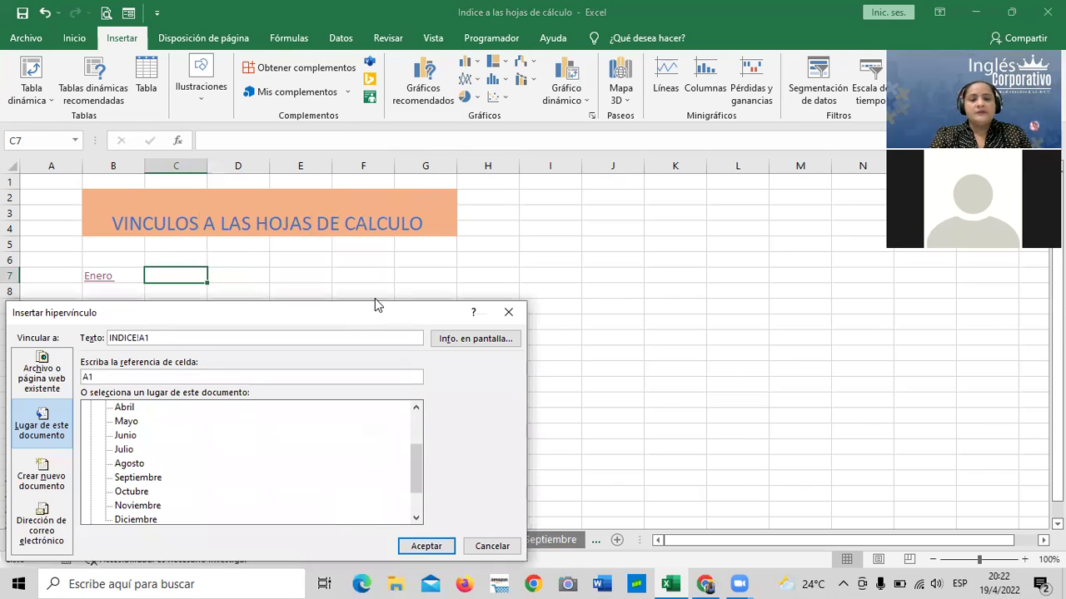
{"action": "left_click_drag", "start_coordinate": [360, 315], "coordinate": [626, 177]}
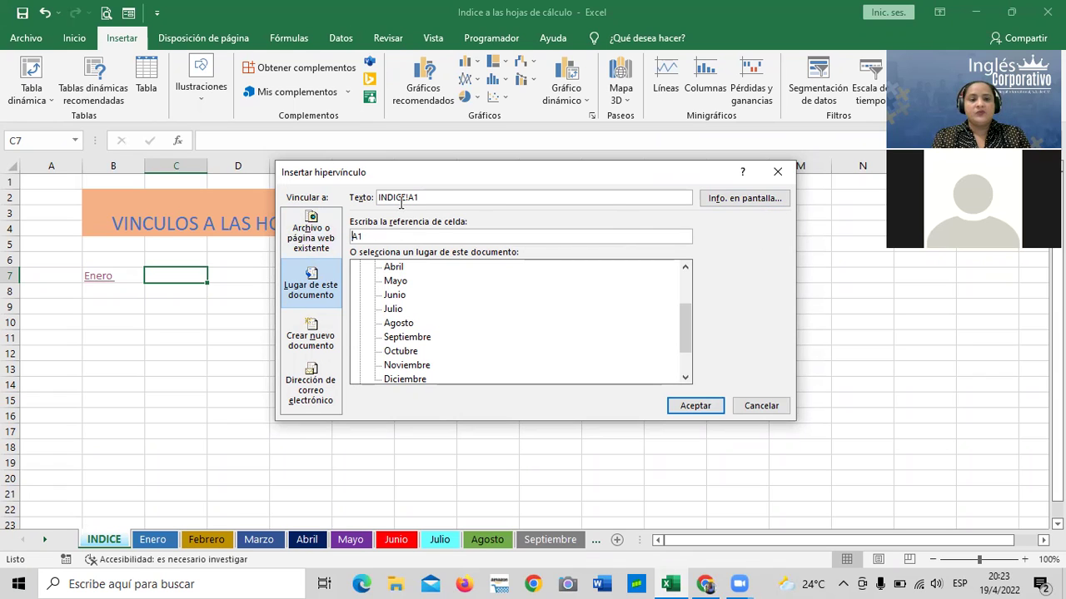
Step: Replace the INDICE!A1 display text with Febrero
{"action": "key", "text": "BackSpace"}
{"action": "key", "text": "BackSpace"}
{"action": "key", "text": "BackSpace"}
{"action": "key", "text": "BackSpace"}
{"action": "key", "text": "BackSpace"}
{"action": "key", "text": "BackSpace"}
{"action": "key", "text": "BackSpace"}
{"action": "key", "text": "BackSpace"}
{"action": "key", "text": "BackSpace"}
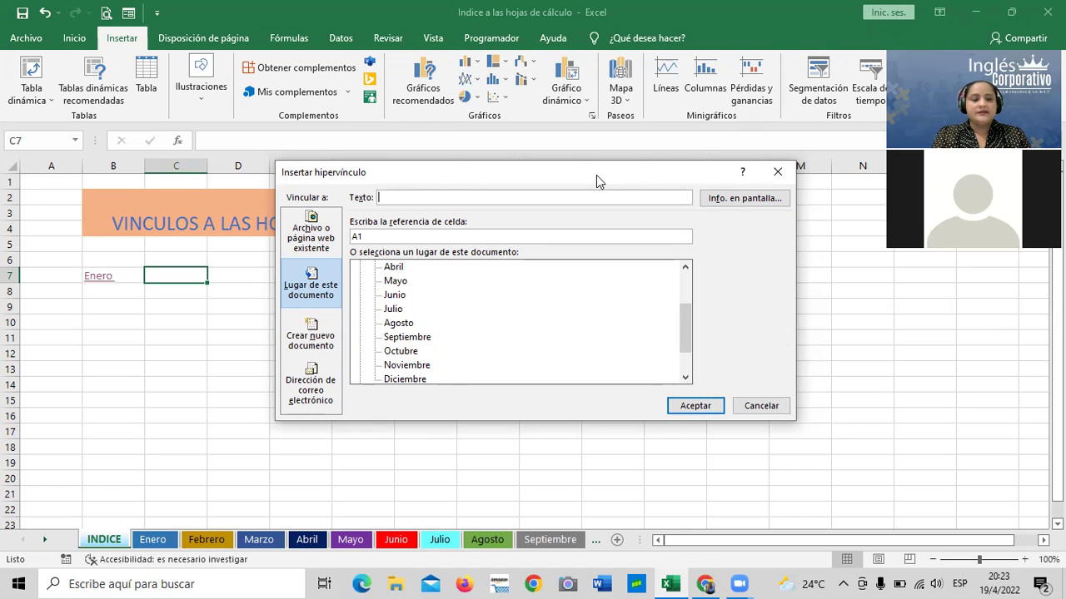
{"action": "left_click_drag", "start_coordinate": [596, 175], "coordinate": [600, 157]}
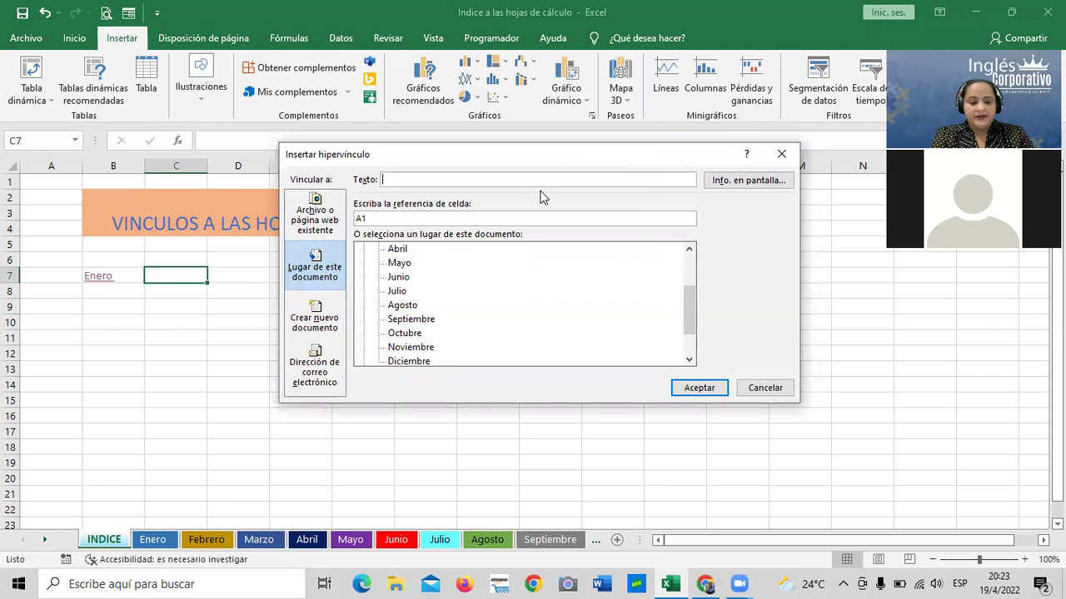
{"action": "type", "text": "f"}
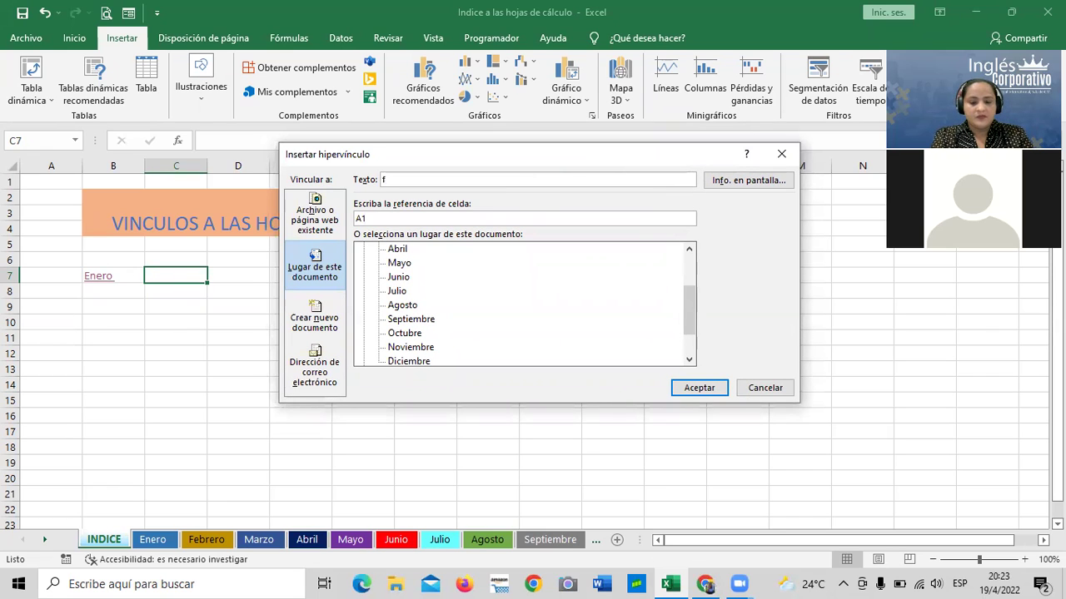
{"action": "type", "text": "fd"}
{"action": "key", "text": "BackSpace"}
{"action": "key", "text": "BackSpace"}
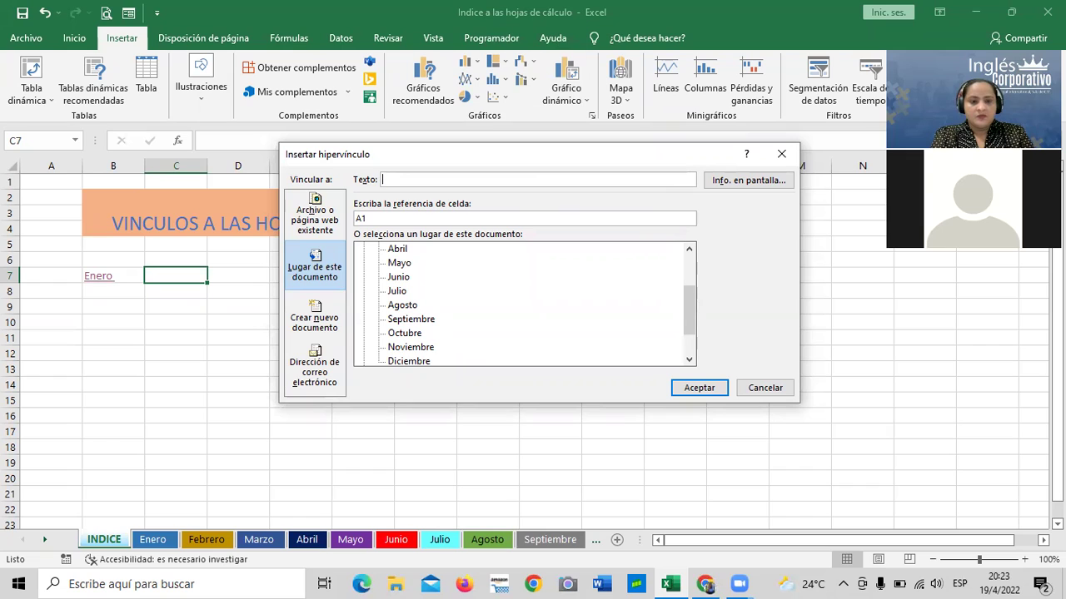
{"action": "type", "text": "Febrero"}
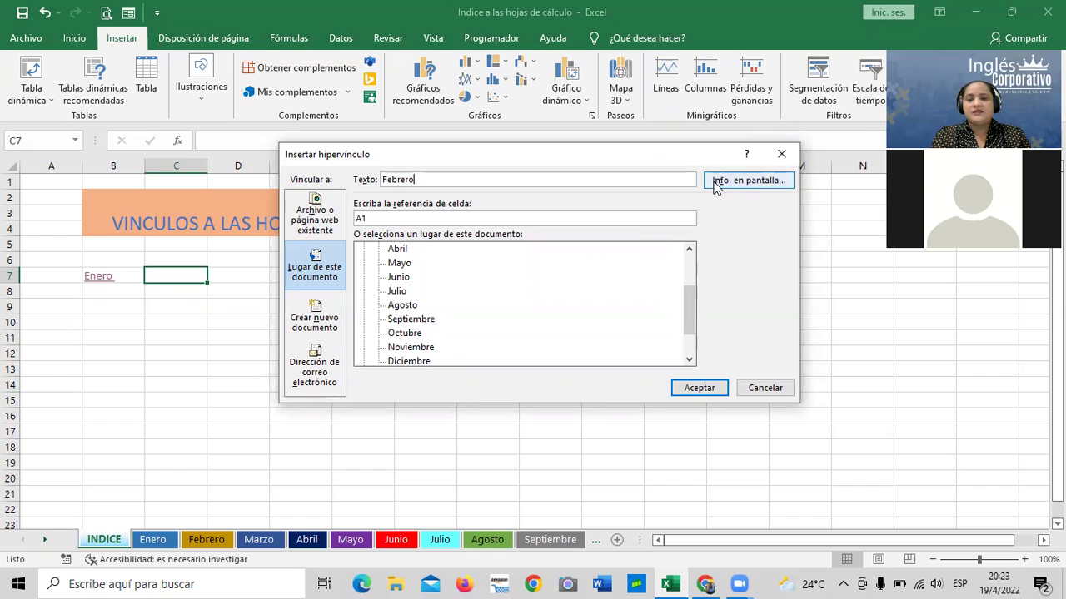
Step: Give the C7 link the ScreenTip text IR A HOJA DE FEBRERO in capitals
{"action": "left_click", "coordinate": [739, 182]}
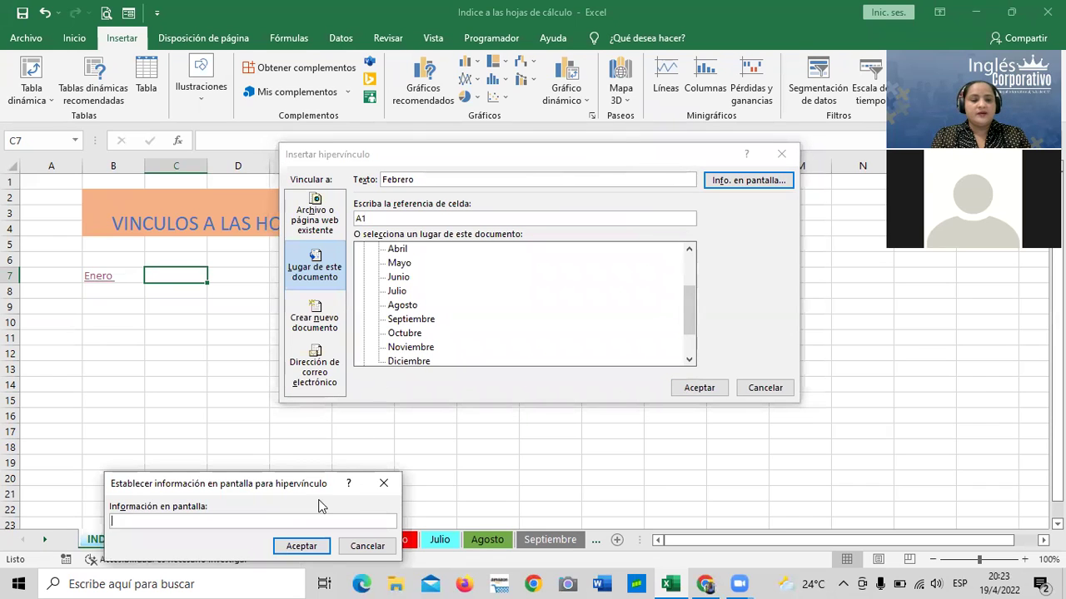
{"action": "left_click_drag", "start_coordinate": [331, 475], "coordinate": [579, 206]}
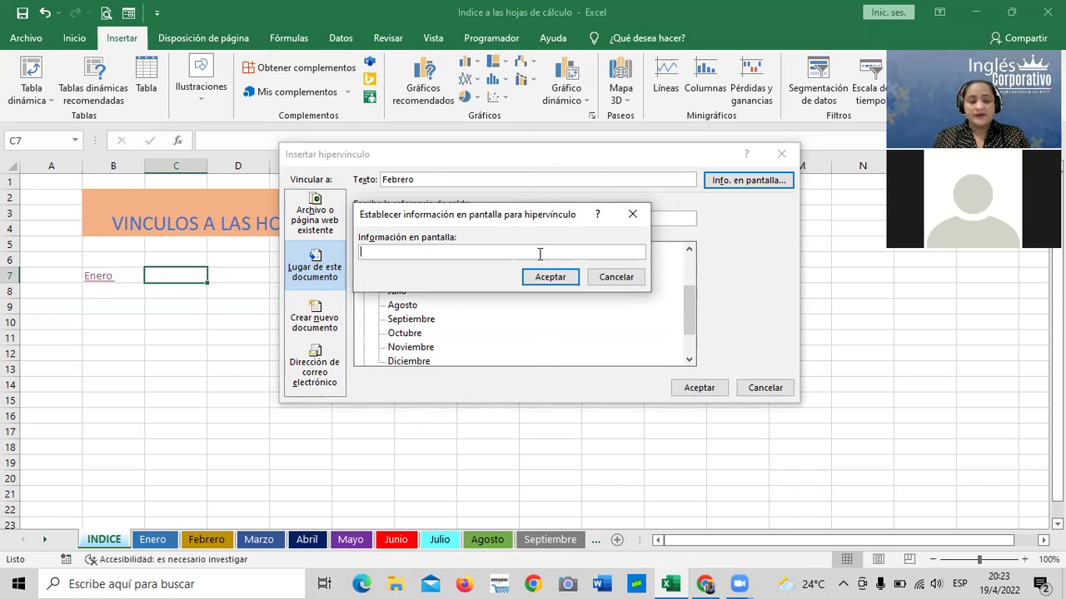
{"action": "type", "text": "Ir"}
{"action": "key", "text": "BackSpace"}
{"action": "key", "text": "BackSpace"}
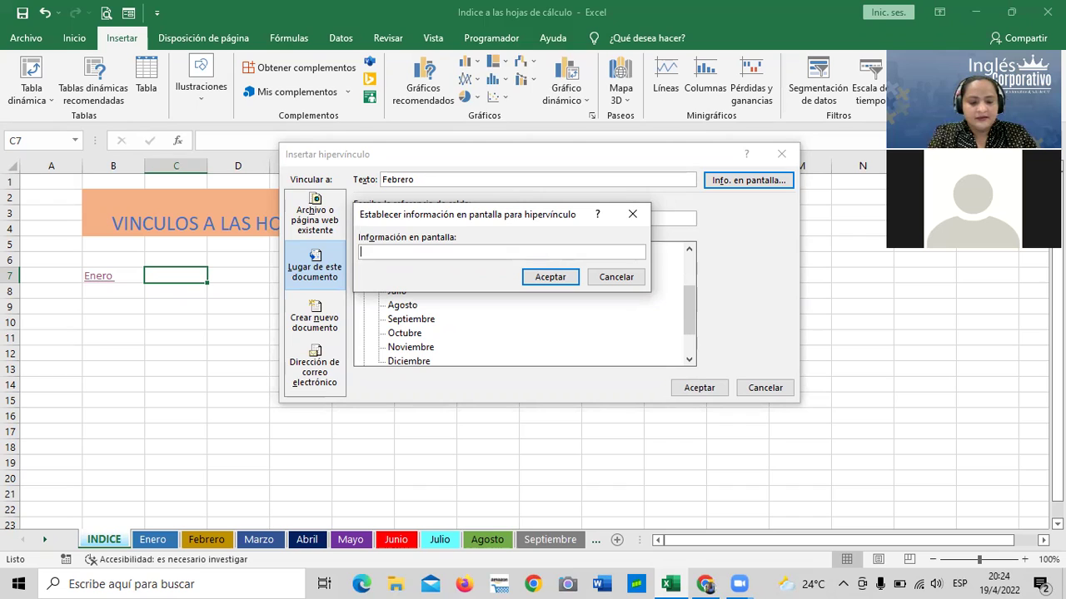
{"action": "key", "text": "Caps_Lock"}
{"action": "type", "text": "IR A HOJA DE F"}
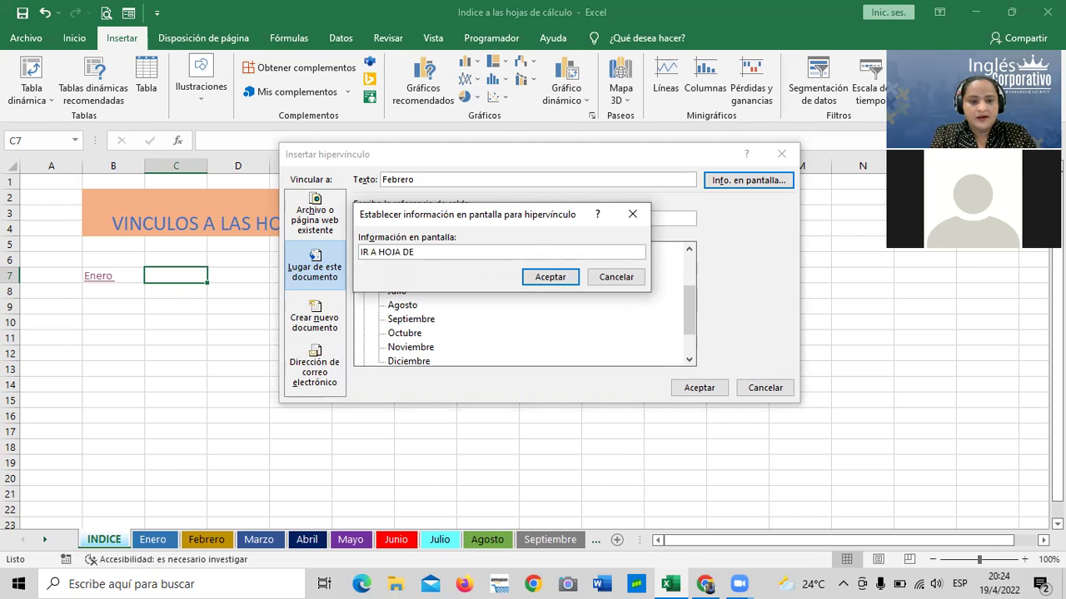
{"action": "type", "text": "EBRERO"}
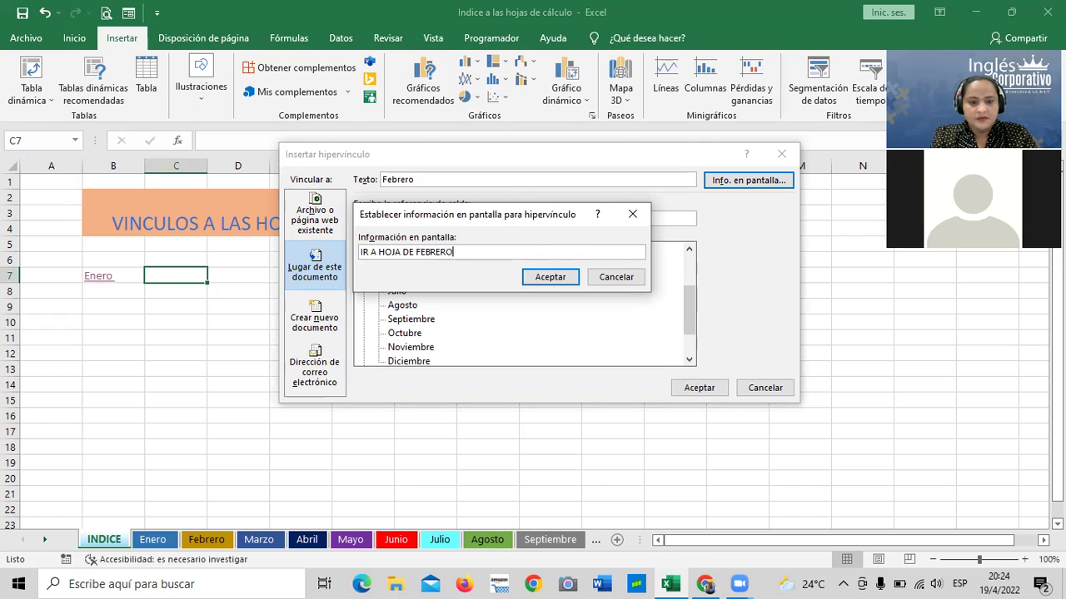
{"action": "left_click", "coordinate": [548, 277]}
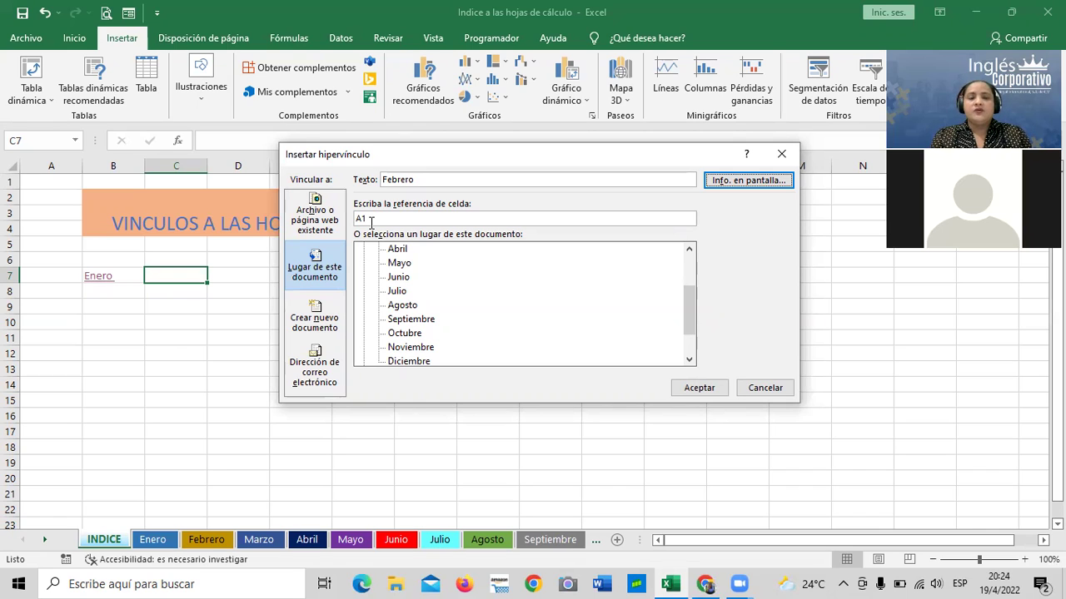
Step: Point the link at cell A100 of the Febrero sheet and create the hyperlink
{"action": "left_click", "coordinate": [371, 219]}
{"action": "type", "text": "00"}
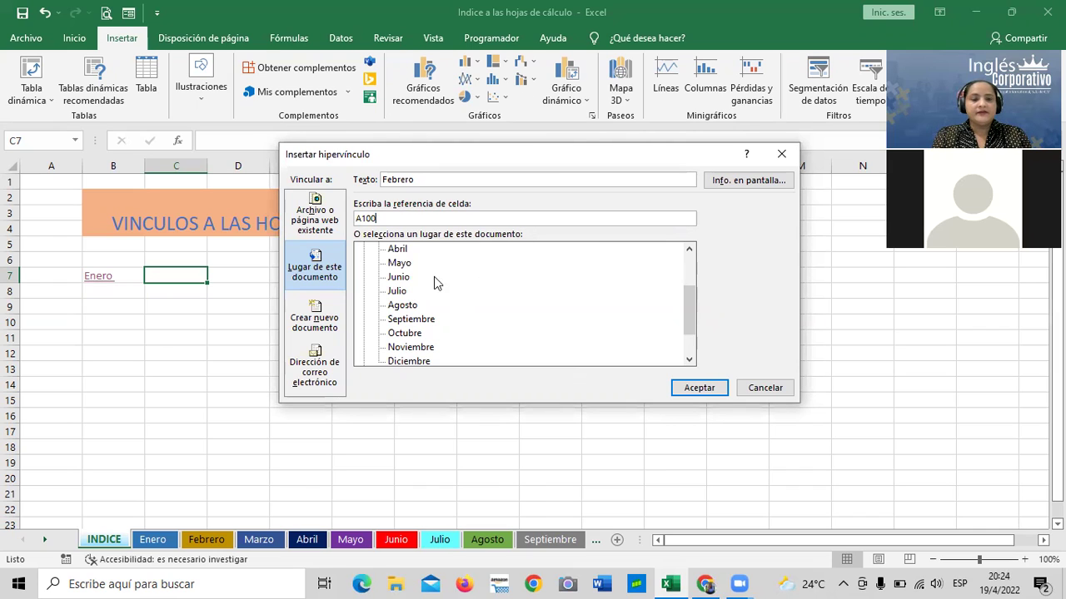
{"action": "left_click_drag", "start_coordinate": [681, 309], "coordinate": [683, 265]}
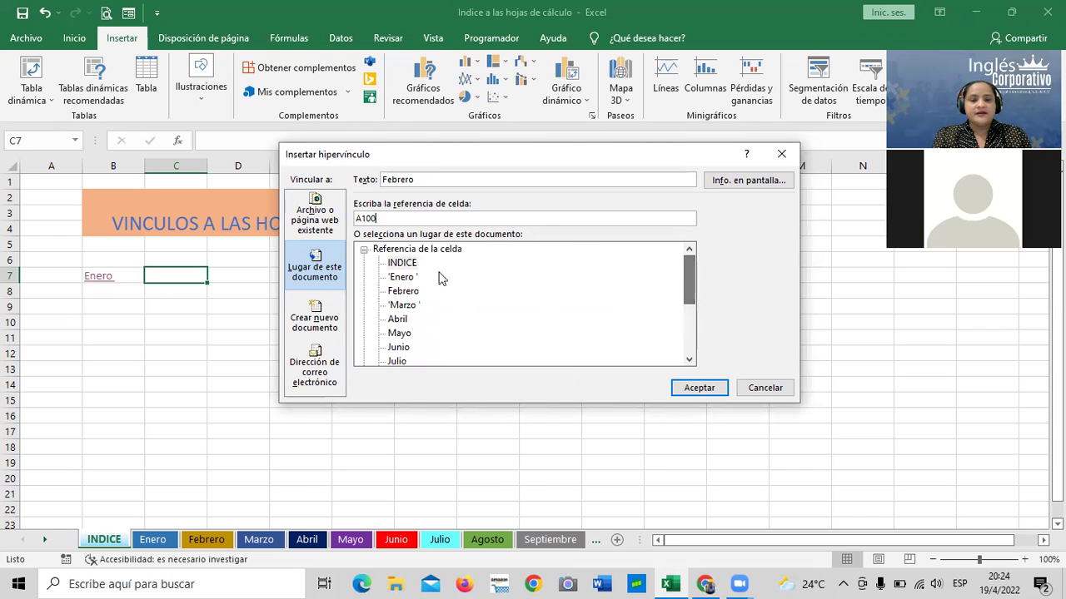
{"action": "left_click", "coordinate": [403, 292]}
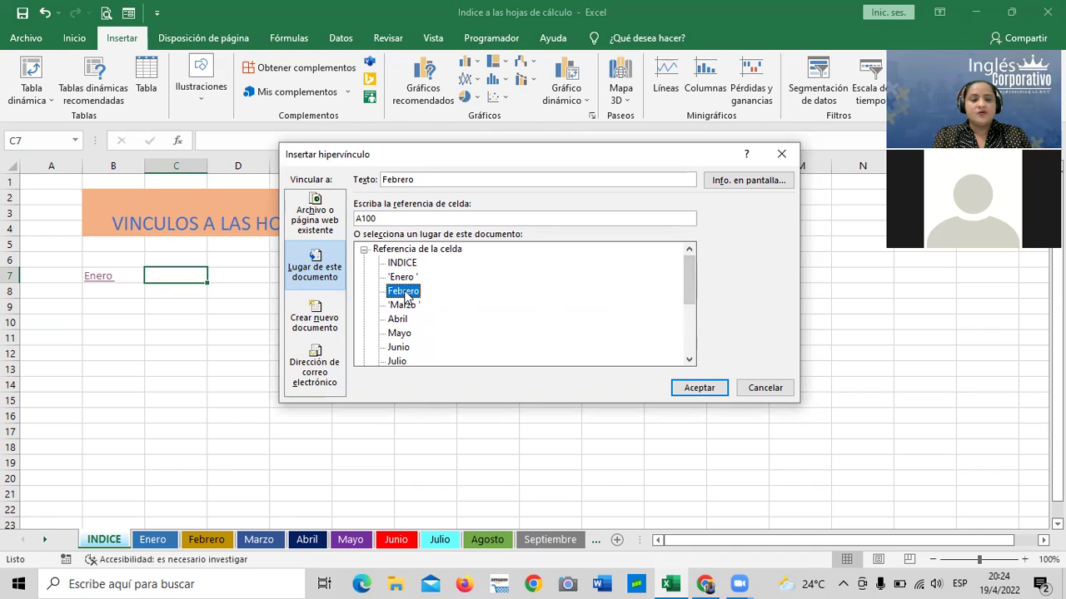
{"action": "left_click", "coordinate": [706, 386]}
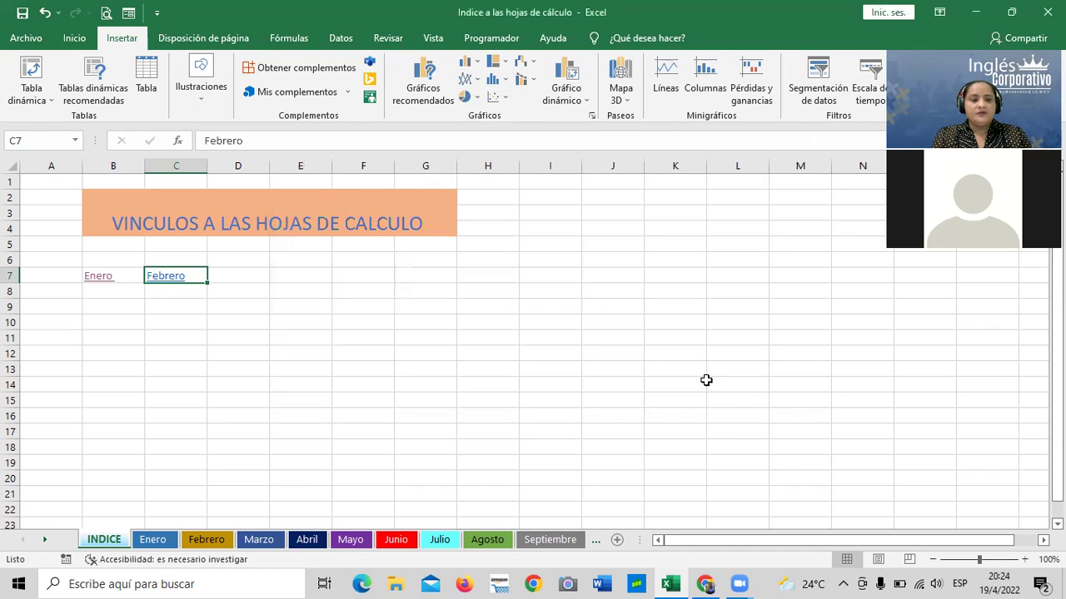
Step: Follow the Febrero link, scroll around the Febrero sheet, and return to INDICE's cell C7
{"action": "left_click", "coordinate": [589, 337]}
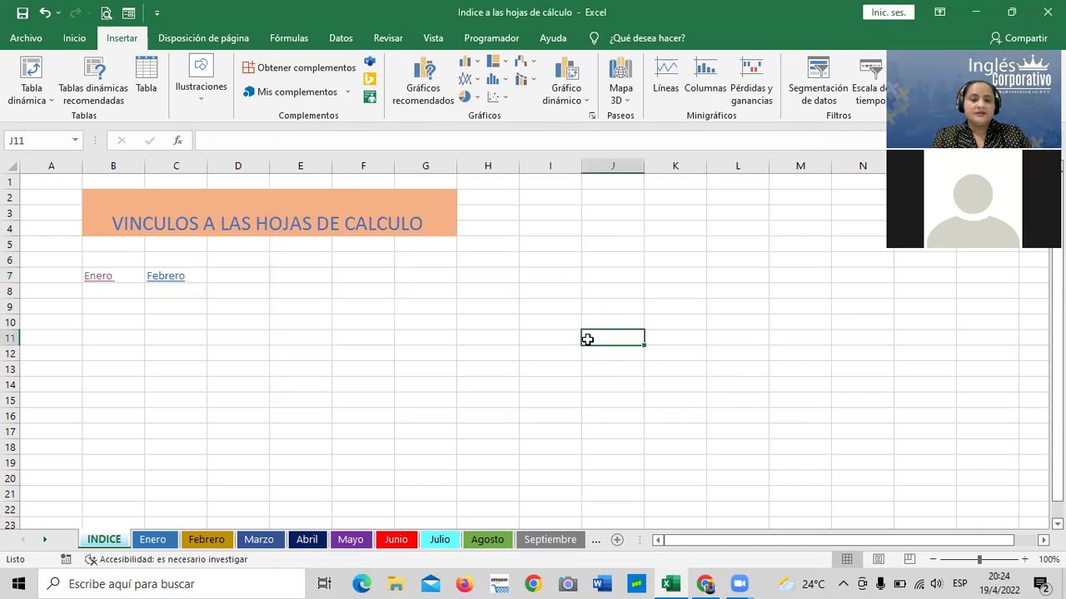
{"action": "left_click", "coordinate": [169, 276]}
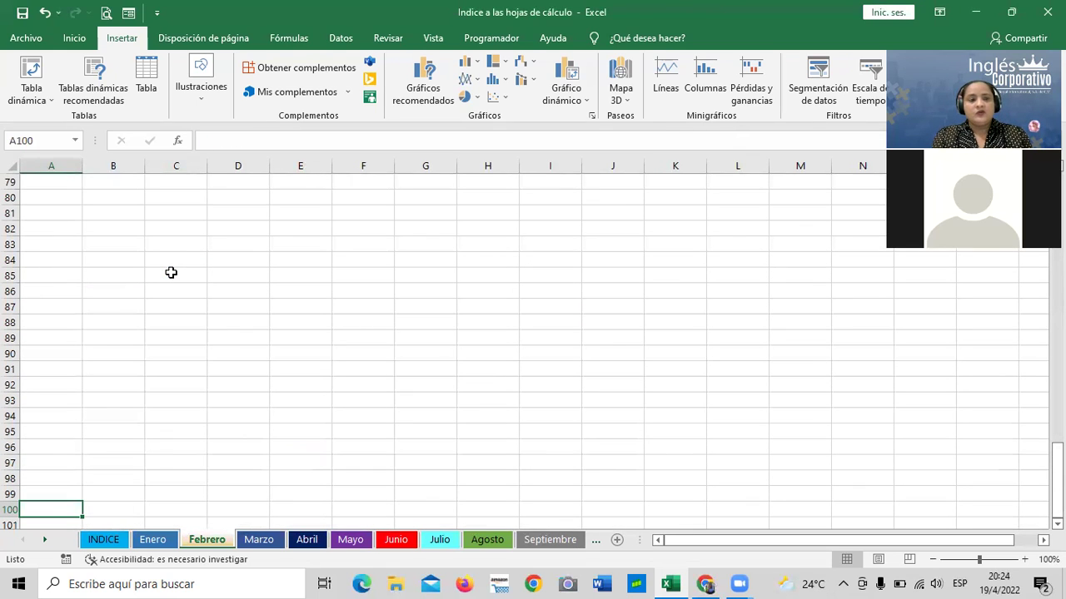
{"action": "scroll", "coordinate": [369, 328], "scroll_direction": "up", "scroll_amount": 2}
{"action": "scroll", "coordinate": [368, 328], "scroll_direction": "up", "scroll_amount": 11}
{"action": "scroll", "coordinate": [369, 329], "scroll_direction": "up", "scroll_amount": 7}
{"action": "scroll", "coordinate": [370, 325], "scroll_direction": "up", "scroll_amount": 6}
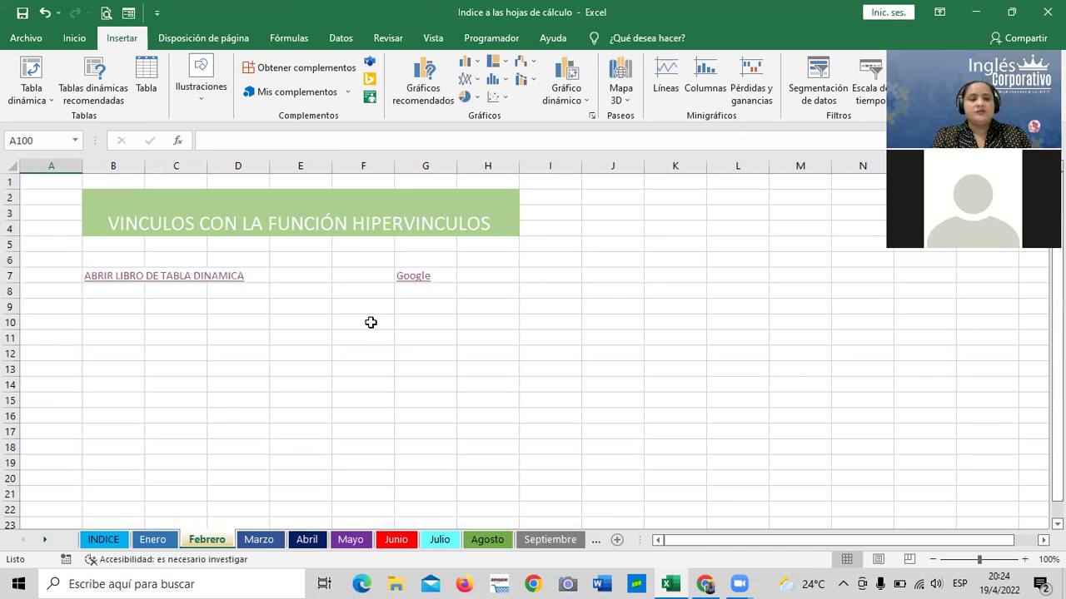
{"action": "scroll", "coordinate": [370, 322], "scroll_direction": "down", "scroll_amount": 4}
{"action": "scroll", "coordinate": [369, 316], "scroll_direction": "down", "scroll_amount": 4}
{"action": "scroll", "coordinate": [369, 307], "scroll_direction": "down", "scroll_amount": 14}
{"action": "scroll", "coordinate": [361, 294], "scroll_direction": "down", "scroll_amount": 8}
{"action": "scroll", "coordinate": [360, 288], "scroll_direction": "down", "scroll_amount": 5}
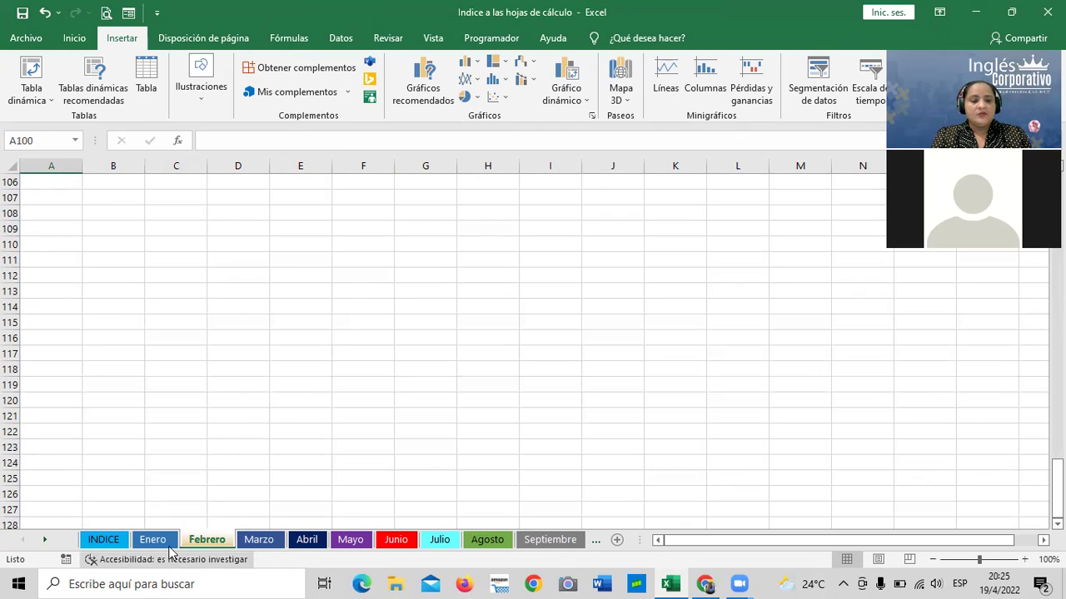
{"action": "left_click", "coordinate": [108, 541]}
{"action": "left_click", "coordinate": [335, 399]}
Step: Through Modificar hipervínculo, change the C7 link's reference from A100 to M500 on Febrero
{"action": "right_click", "coordinate": [183, 285]}
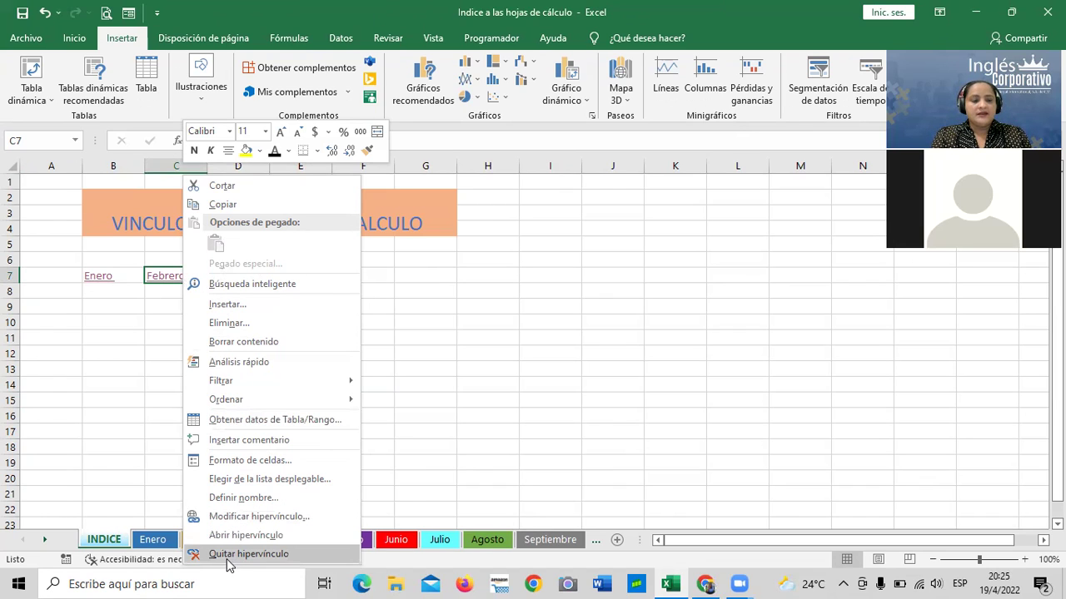
{"action": "left_click", "coordinate": [230, 517]}
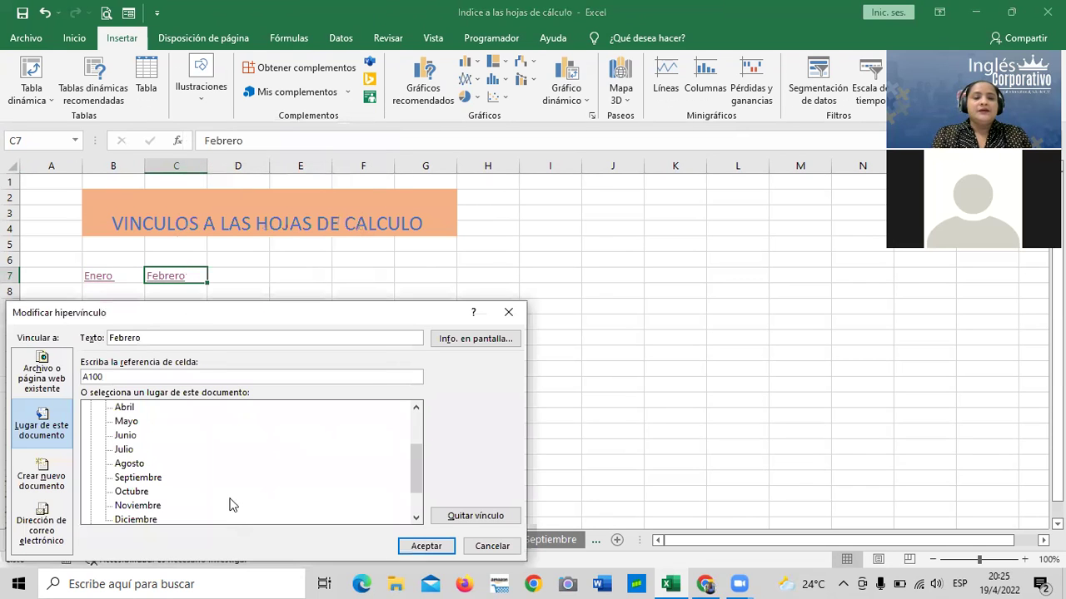
{"action": "left_click_drag", "start_coordinate": [379, 322], "coordinate": [571, 167]}
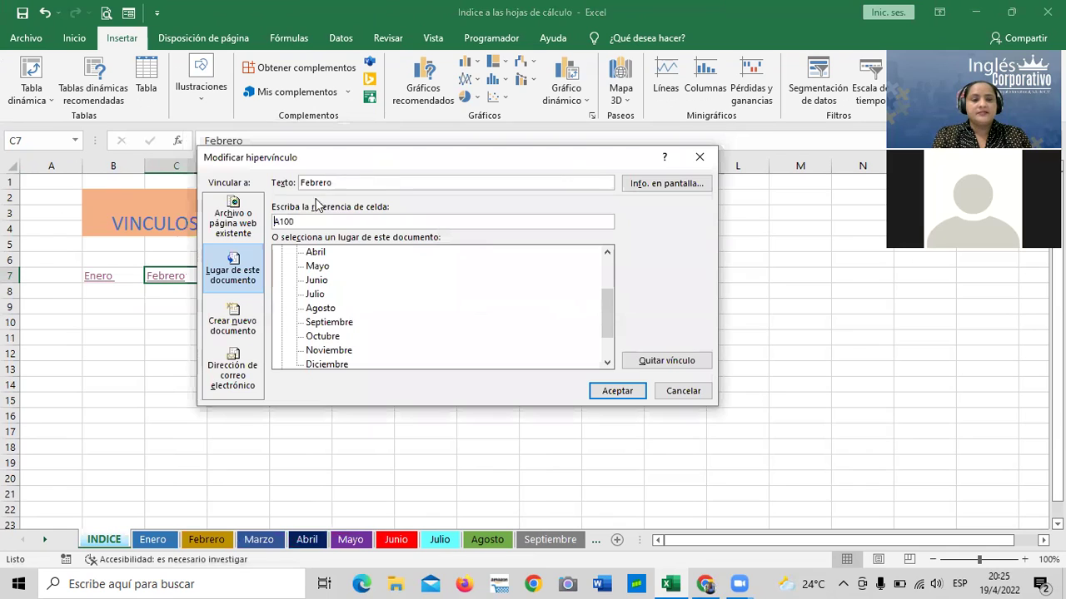
{"action": "left_click", "coordinate": [308, 223]}
{"action": "key", "text": "BackSpace"}
{"action": "key", "text": "BackSpace"}
{"action": "key", "text": "BackSpace"}
{"action": "key", "text": "BackSpace"}
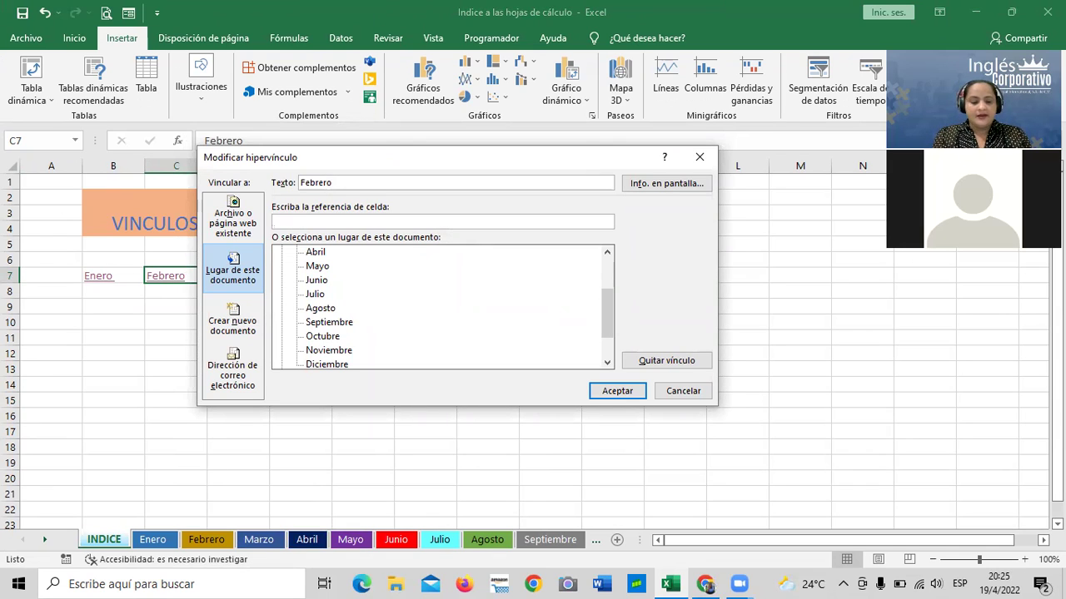
{"action": "type", "text": "M"}
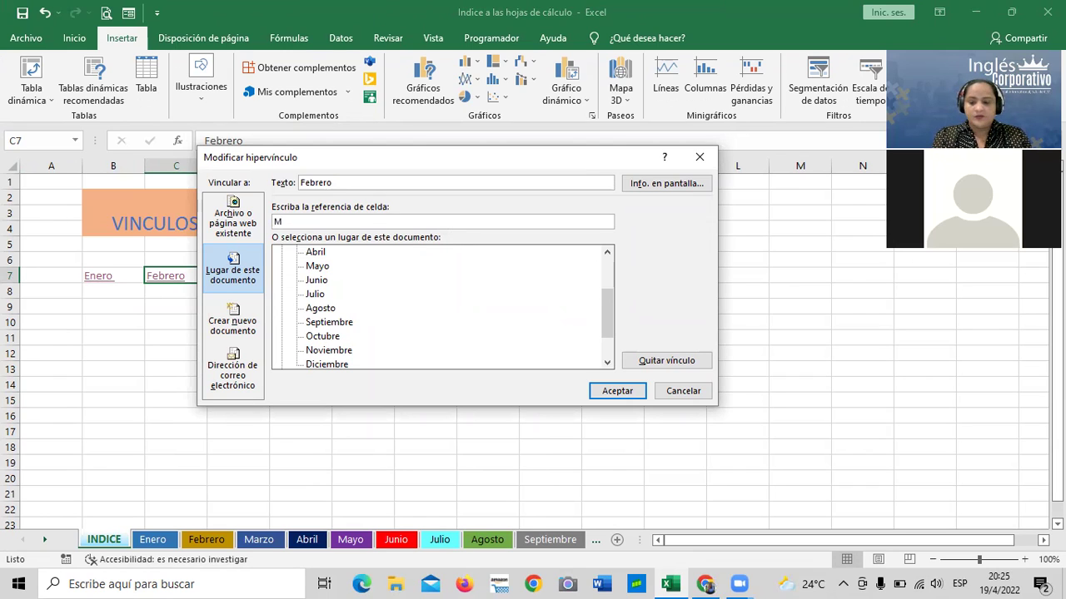
{"action": "type", "text": "5000"}
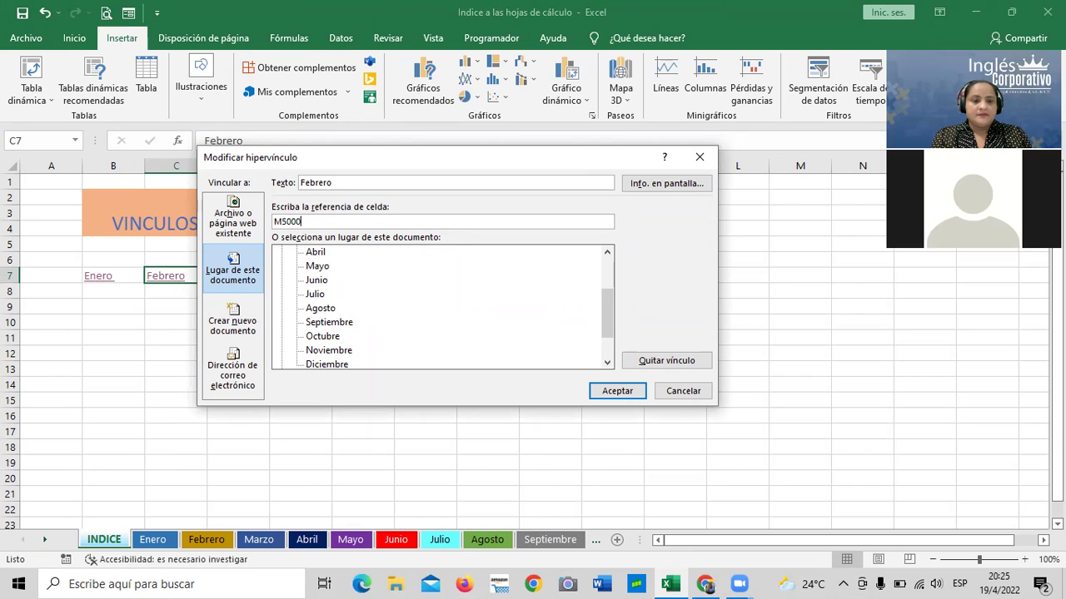
{"action": "key", "text": "BackSpace"}
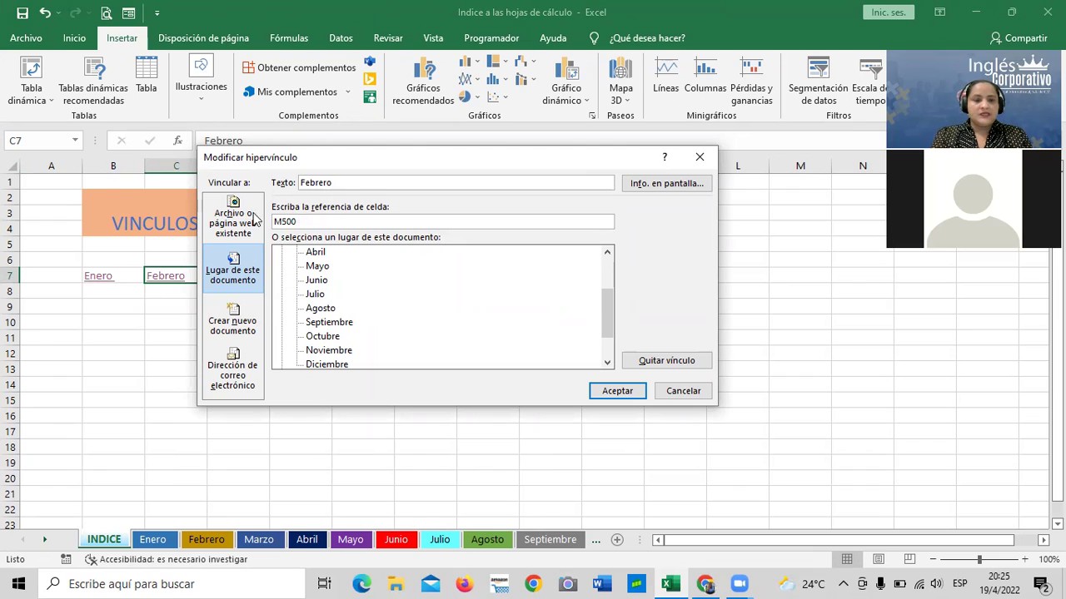
{"action": "left_click_drag", "start_coordinate": [608, 295], "coordinate": [608, 265]}
{"action": "left_click", "coordinate": [320, 295]}
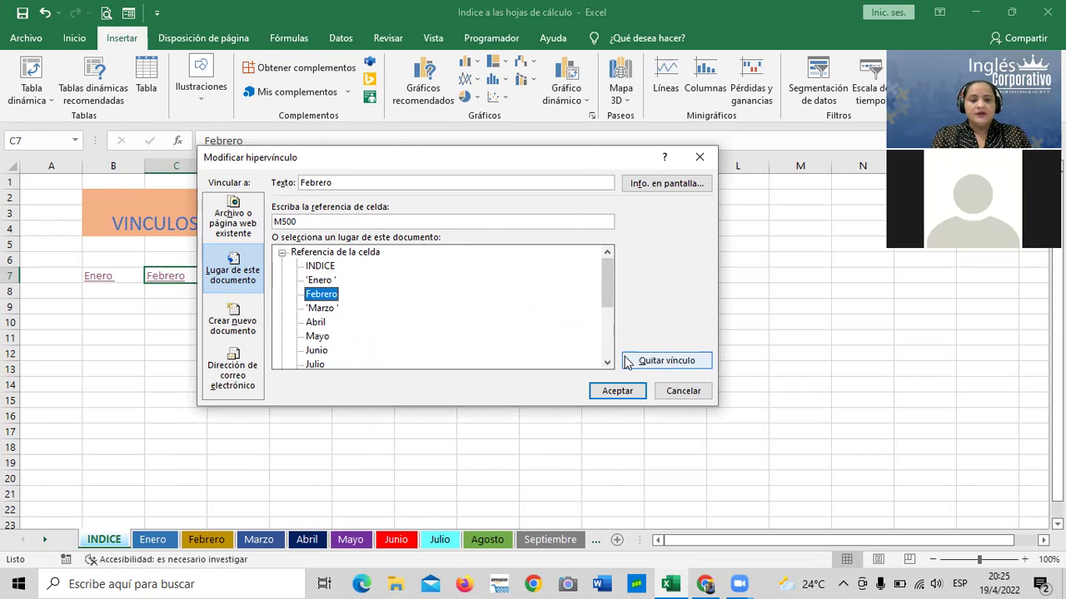
{"action": "left_click", "coordinate": [605, 392]}
{"action": "left_click", "coordinate": [606, 338]}
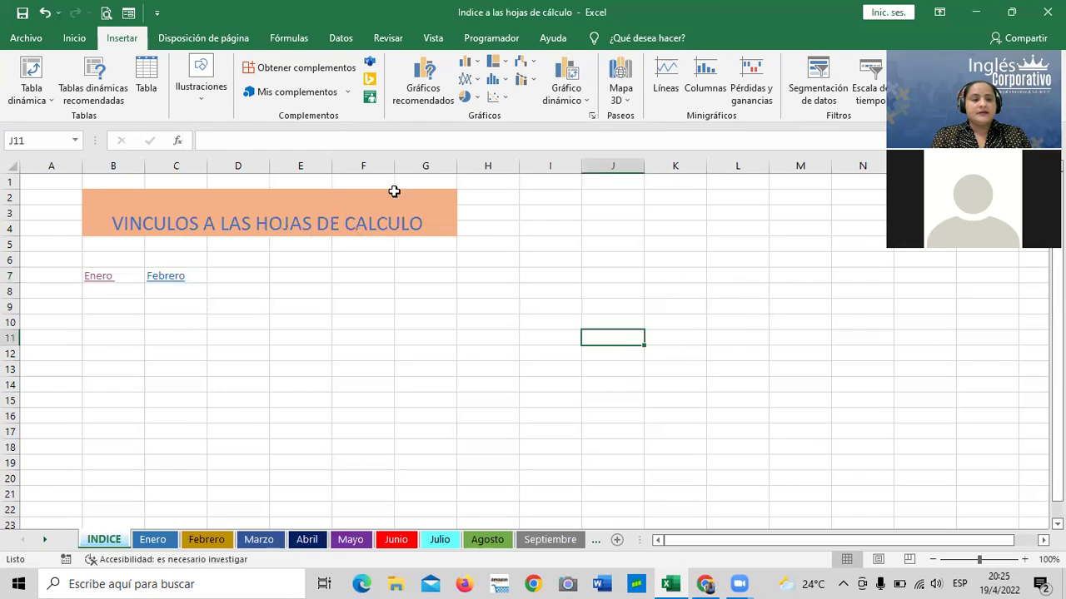
{"action": "left_click", "coordinate": [166, 276]}
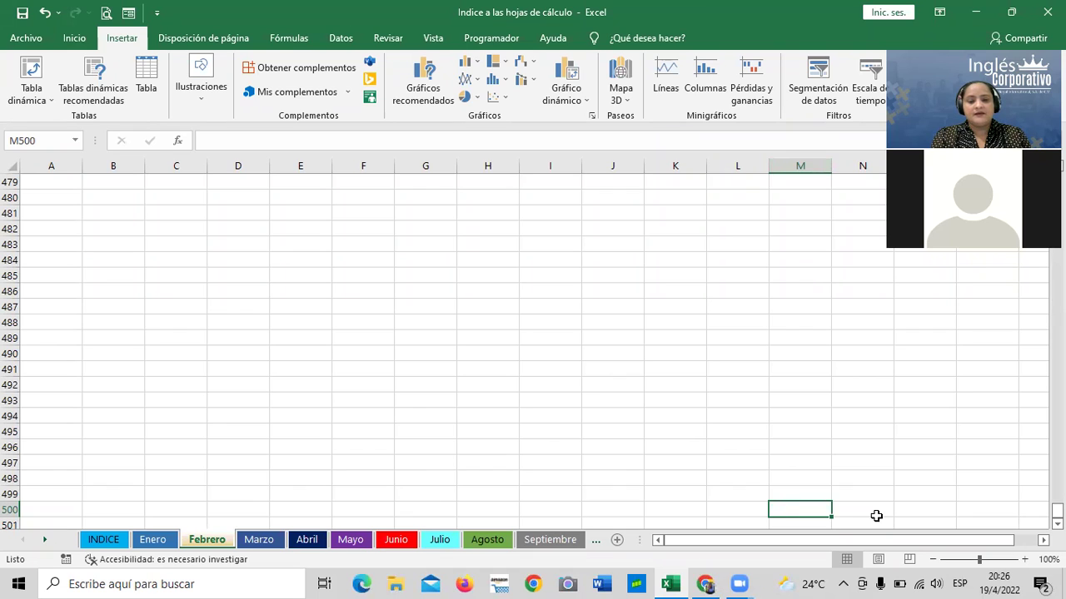
{"action": "scroll", "coordinate": [963, 497], "scroll_direction": "down", "scroll_amount": 3}
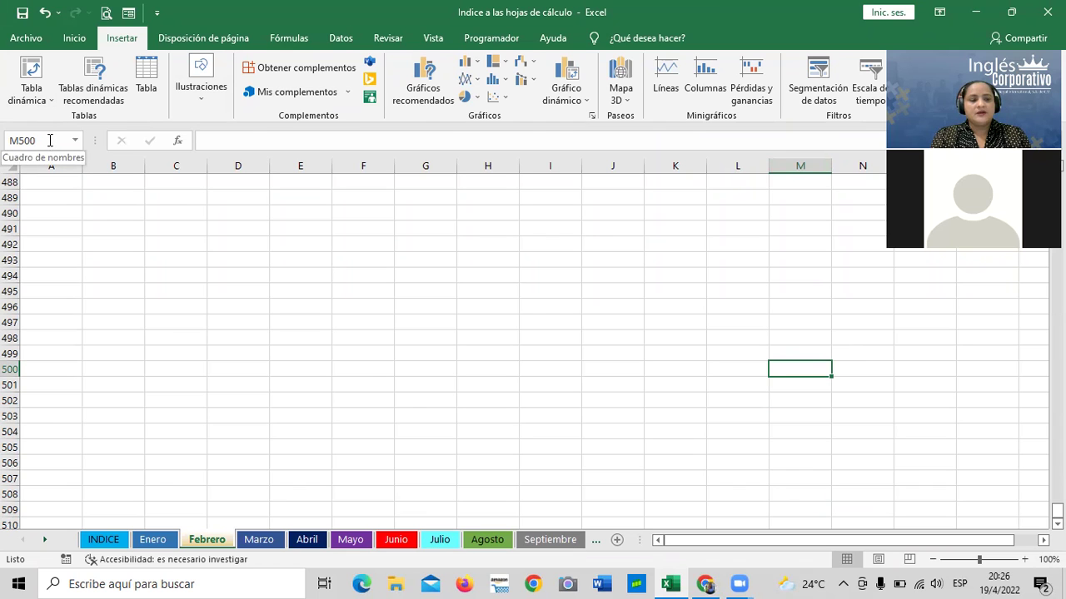
{"action": "scroll", "coordinate": [394, 397], "scroll_direction": "up", "scroll_amount": 6}
{"action": "scroll", "coordinate": [287, 357], "scroll_direction": "up", "scroll_amount": 5}
{"action": "scroll", "coordinate": [287, 356], "scroll_direction": "up", "scroll_amount": 13}
{"action": "scroll", "coordinate": [281, 343], "scroll_direction": "up", "scroll_amount": 11}
{"action": "scroll", "coordinate": [281, 341], "scroll_direction": "up", "scroll_amount": 15}
{"action": "scroll", "coordinate": [282, 342], "scroll_direction": "up", "scroll_amount": 12}
{"action": "scroll", "coordinate": [282, 341], "scroll_direction": "up", "scroll_amount": 12}
{"action": "scroll", "coordinate": [283, 333], "scroll_direction": "up", "scroll_amount": 12}
{"action": "scroll", "coordinate": [283, 331], "scroll_direction": "up", "scroll_amount": 12}
{"action": "scroll", "coordinate": [283, 324], "scroll_direction": "up", "scroll_amount": 13}
{"action": "scroll", "coordinate": [284, 322], "scroll_direction": "up", "scroll_amount": 13}
{"action": "scroll", "coordinate": [280, 307], "scroll_direction": "up", "scroll_amount": 15}
{"action": "scroll", "coordinate": [279, 308], "scroll_direction": "up", "scroll_amount": 8}
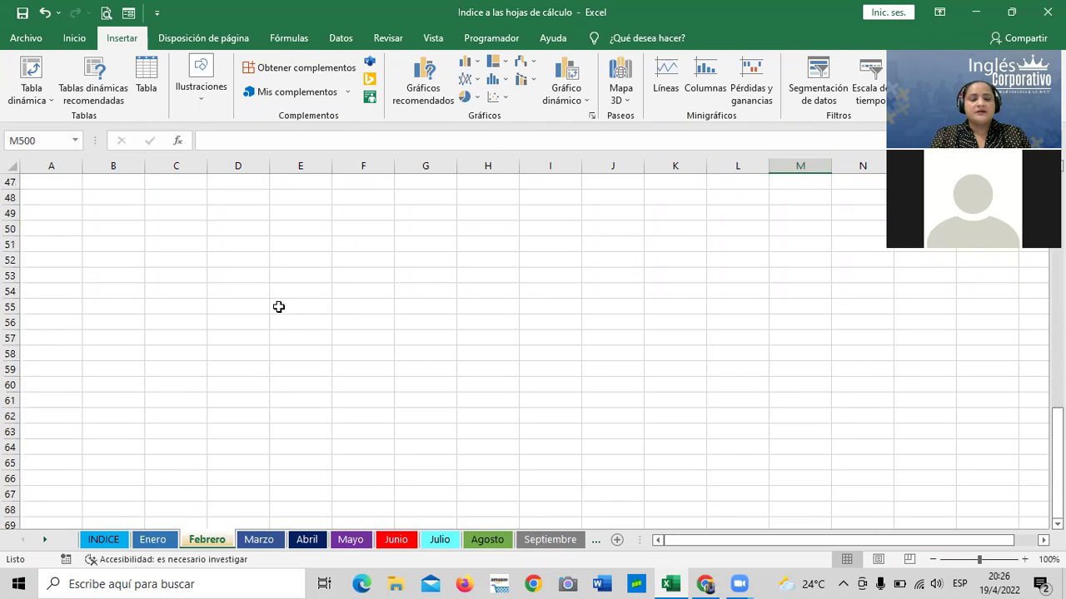
{"action": "scroll", "coordinate": [278, 307], "scroll_direction": "up", "scroll_amount": 14}
{"action": "scroll", "coordinate": [279, 308], "scroll_direction": "up", "scroll_amount": 2}
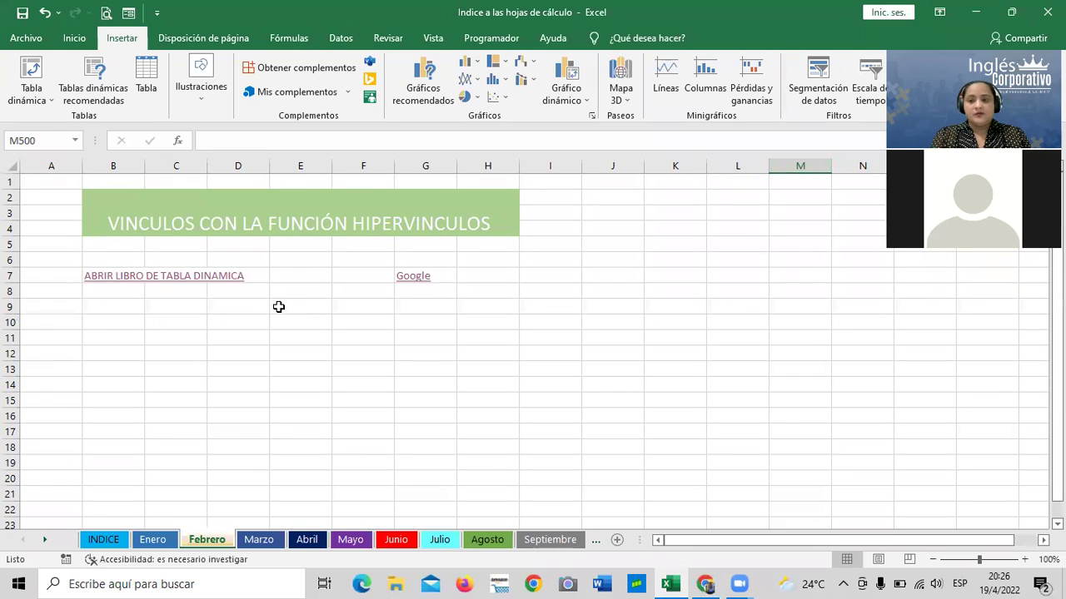
{"action": "left_click", "coordinate": [106, 543]}
{"action": "left_click", "coordinate": [423, 396]}
Step: Start a hyperlink in cell D7 with Marzo as its display text
{"action": "left_click", "coordinate": [238, 272]}
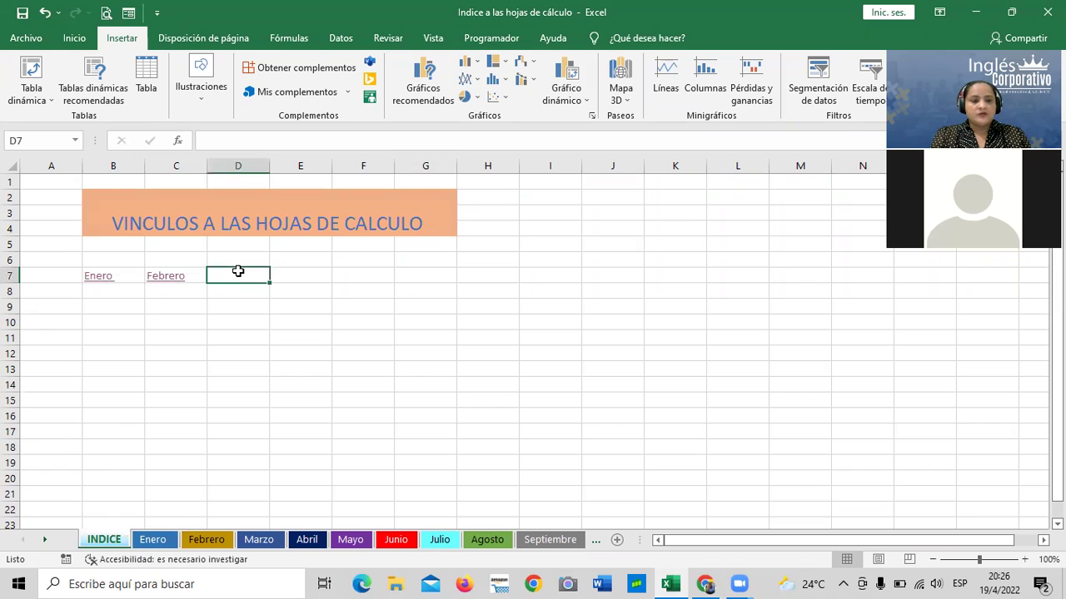
{"action": "right_click", "coordinate": [238, 271]}
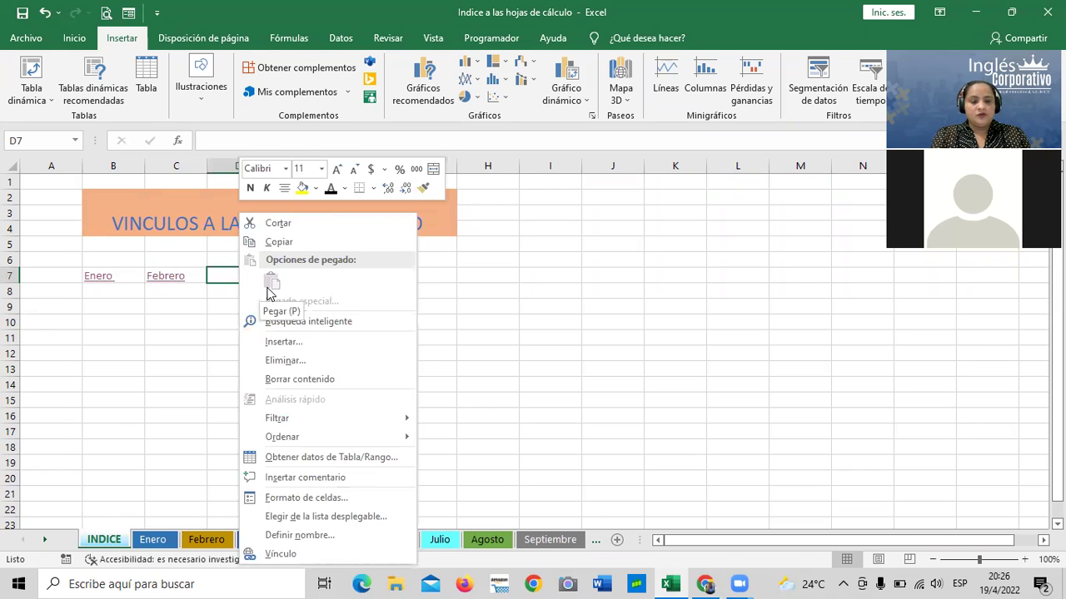
{"action": "left_click", "coordinate": [291, 554]}
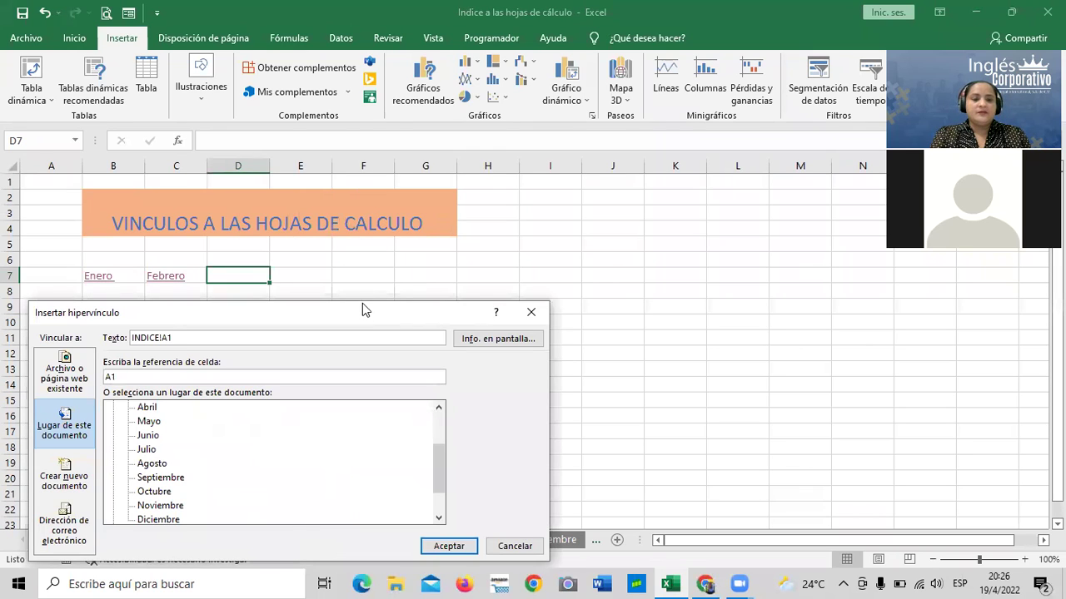
{"action": "left_click_drag", "start_coordinate": [362, 312], "coordinate": [452, 180]}
{"action": "left_click", "coordinate": [341, 207]}
{"action": "key", "text": "BackSpace"}
{"action": "key", "text": "BackSpace"}
{"action": "key", "text": "BackSpace"}
{"action": "key", "text": "BackSpace"}
{"action": "key", "text": "BackSpace"}
{"action": "key", "text": "BackSpace"}
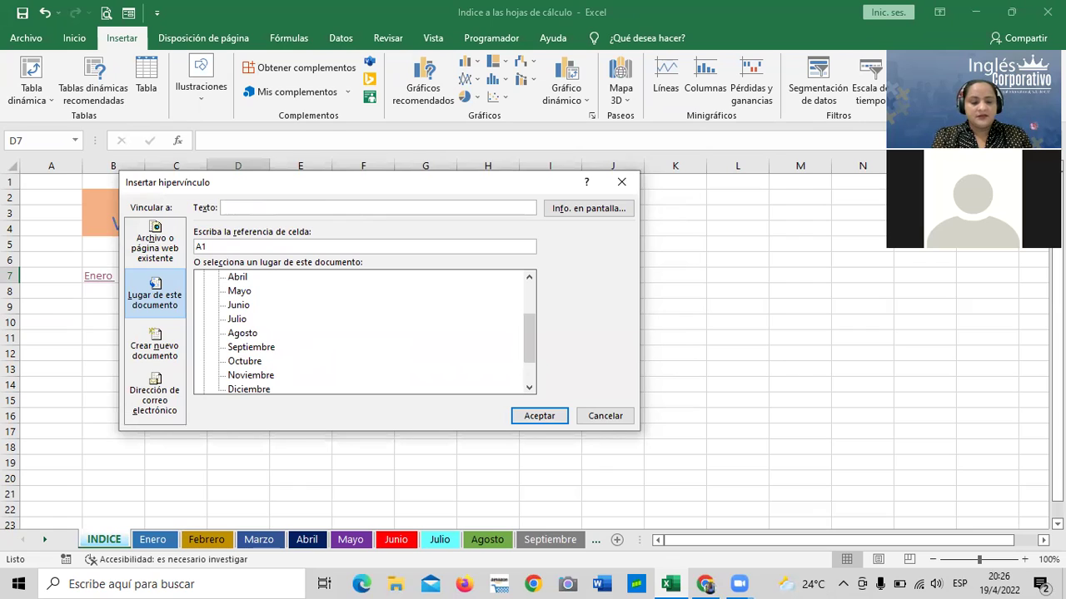
{"action": "key", "text": "Caps_Lock"}
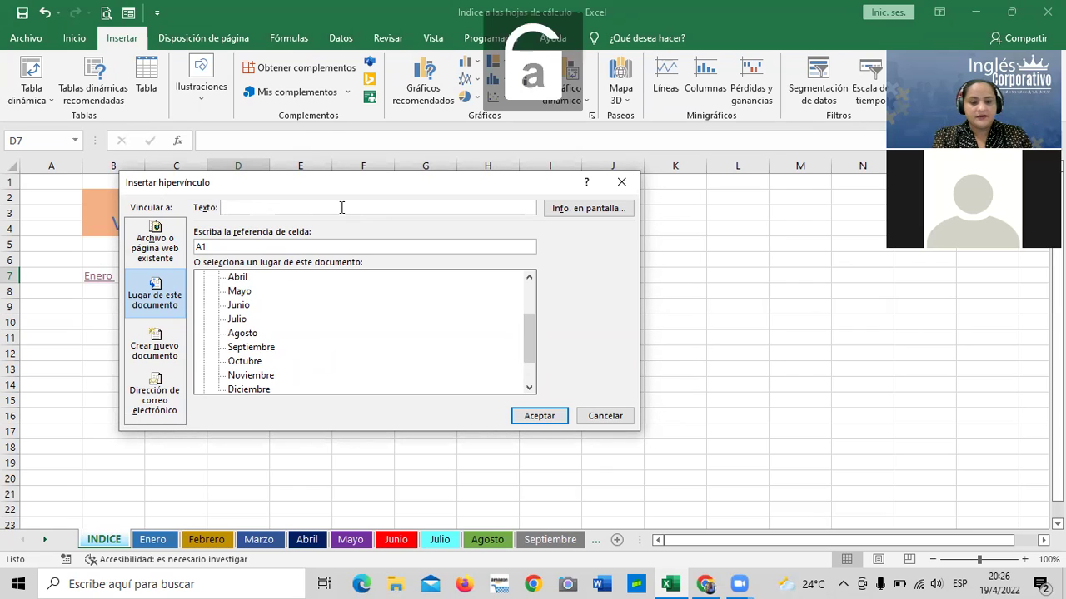
{"action": "type", "text": "Marzo"}
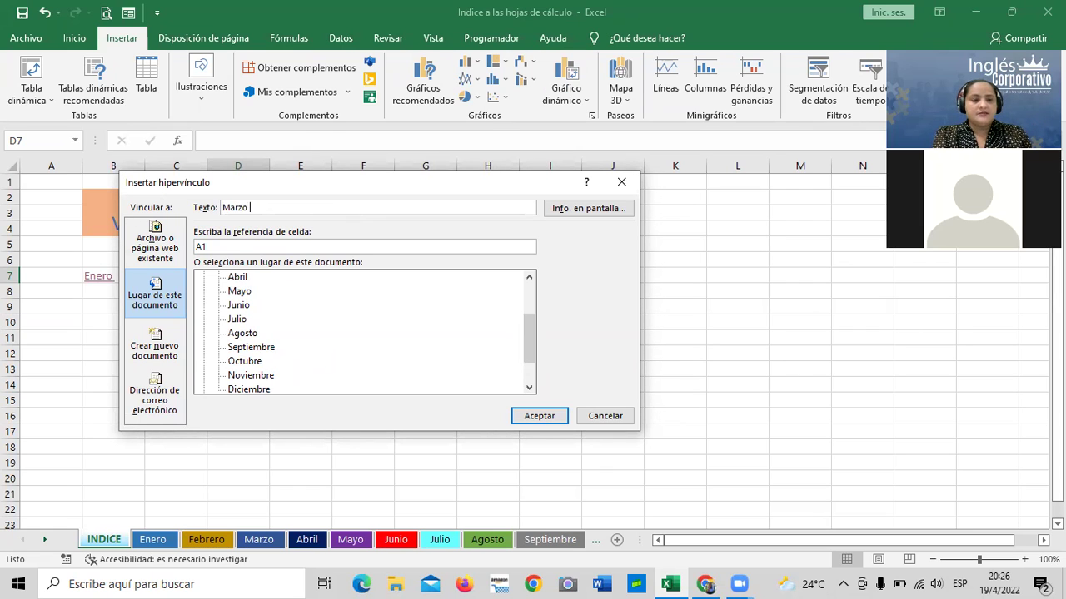
Step: Set the D7 link's ScreenTip to IR A HOJA MARZO
{"action": "left_click", "coordinate": [589, 208]}
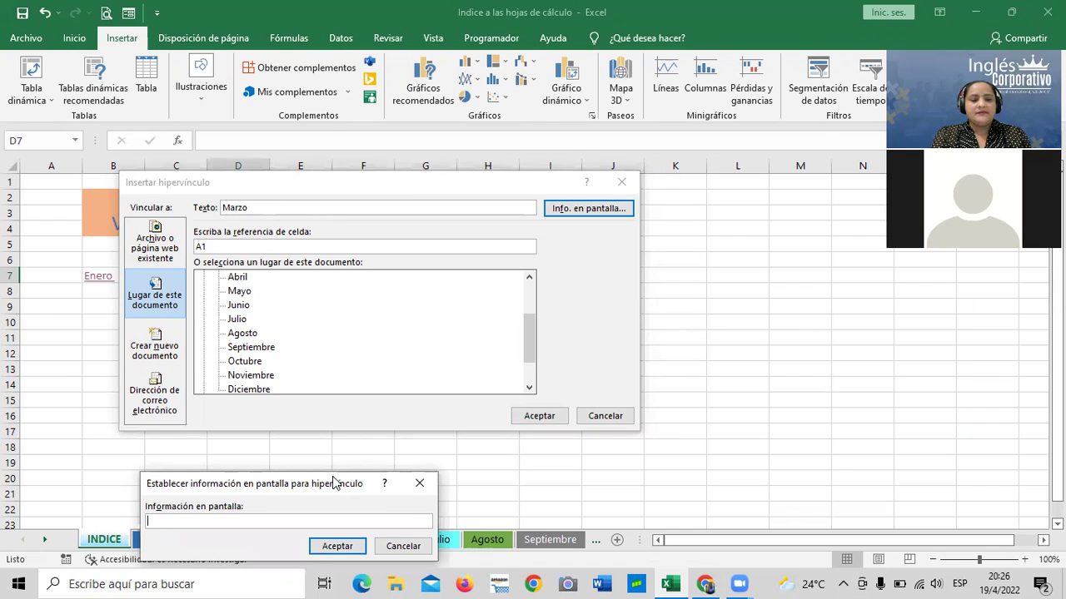
{"action": "left_click_drag", "start_coordinate": [333, 483], "coordinate": [487, 215]}
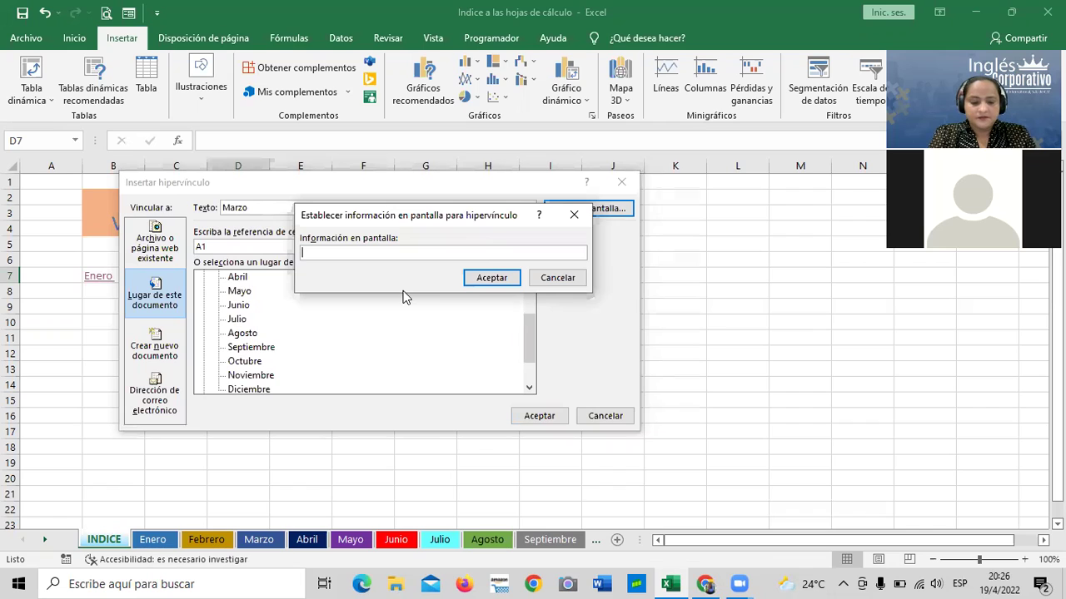
{"action": "key", "text": "Caps_Lock"}
{"action": "type", "text": "IR A "}
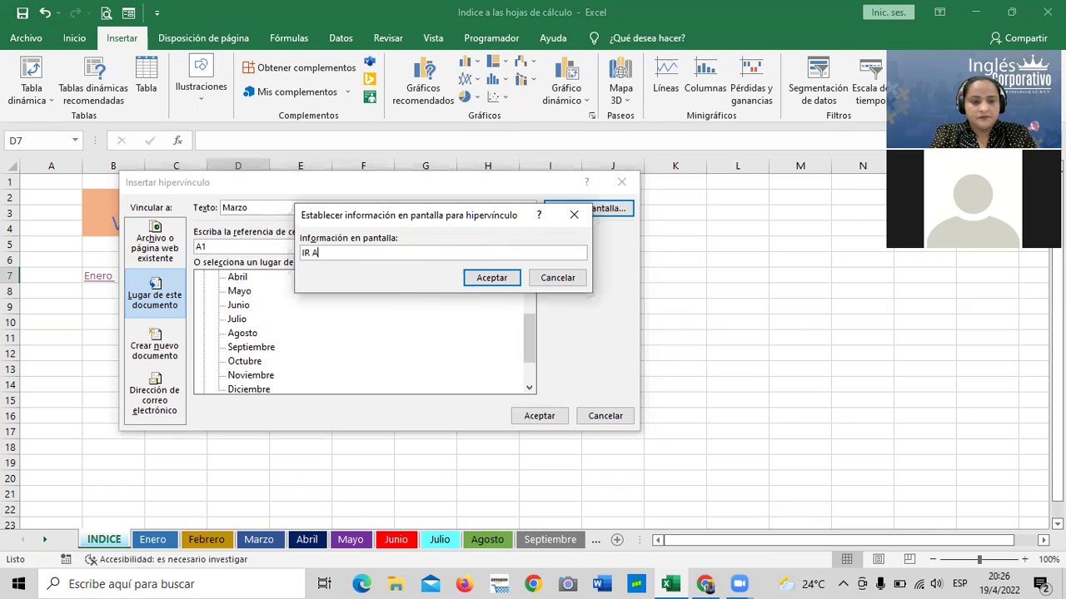
{"action": "type", "text": "HOJA MARZO"}
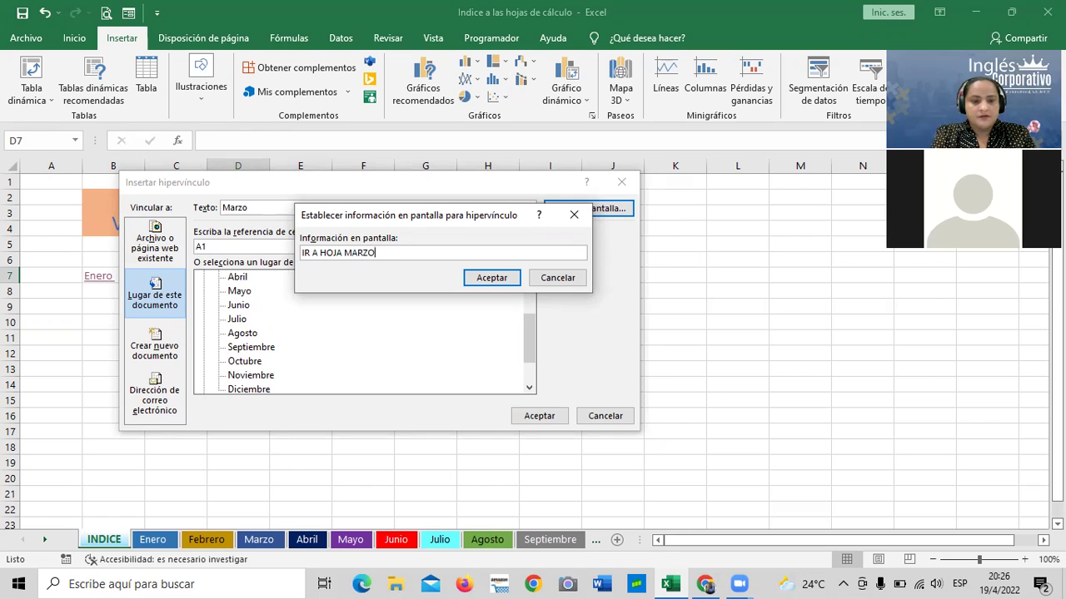
{"action": "left_click", "coordinate": [497, 278]}
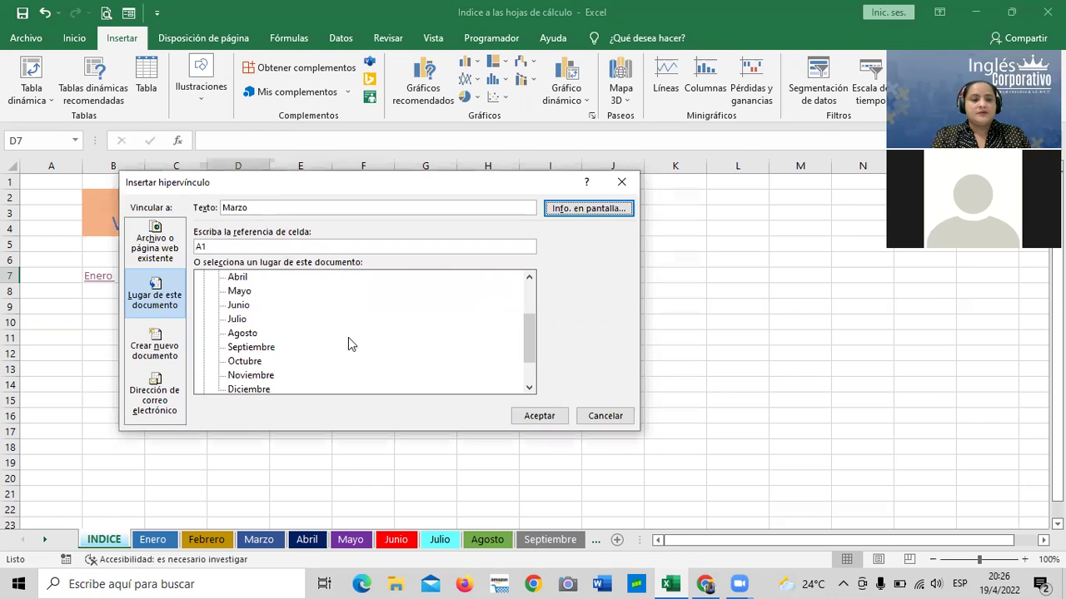
Step: Target the Marzo sheet and finish the D7 hyperlink
{"action": "left_click_drag", "start_coordinate": [531, 348], "coordinate": [530, 300]}
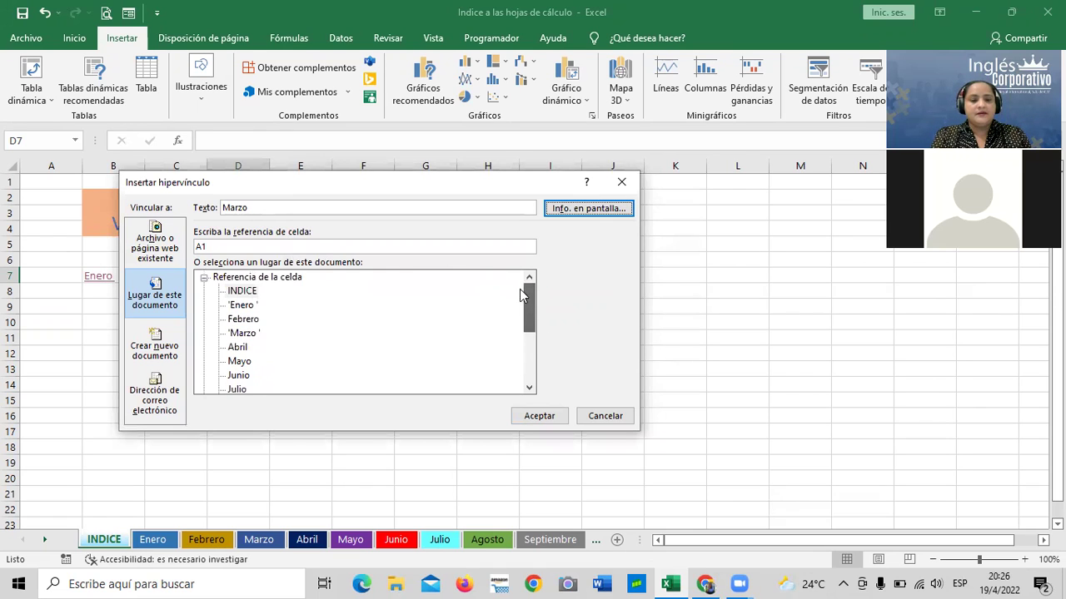
{"action": "left_click", "coordinate": [250, 333]}
{"action": "left_click", "coordinate": [538, 415]}
{"action": "left_click", "coordinate": [589, 352]}
{"action": "left_click", "coordinate": [226, 276]}
{"action": "left_click", "coordinate": [226, 276]}
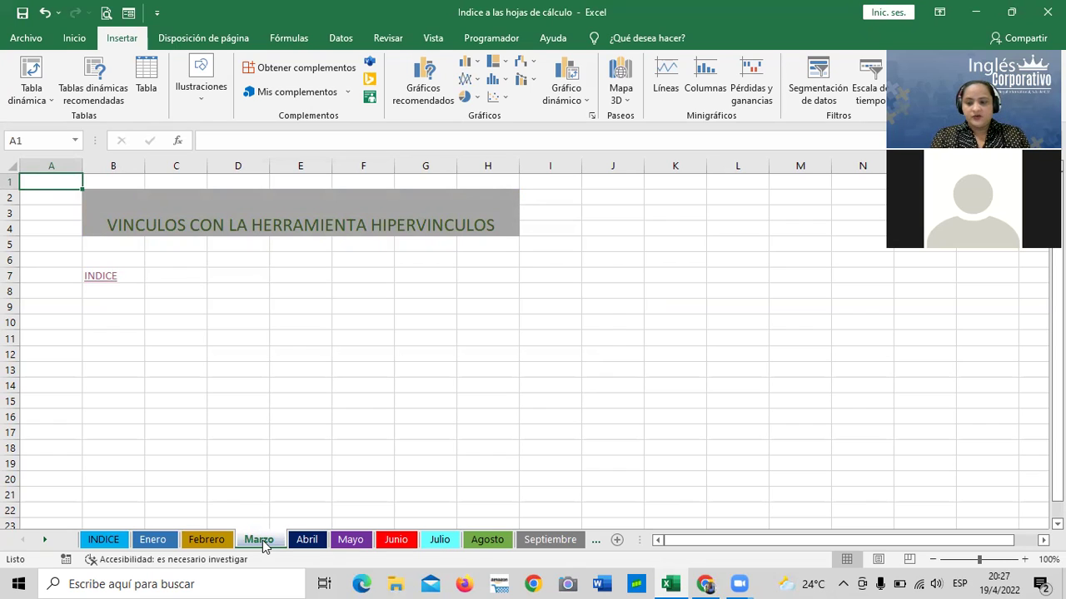
{"action": "left_click", "coordinate": [103, 280]}
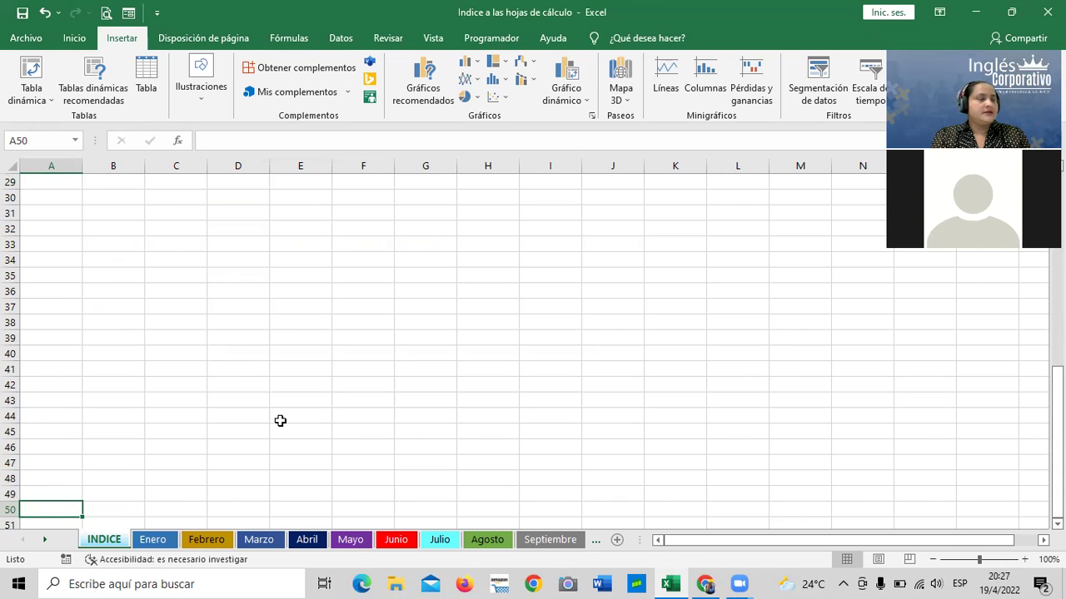
{"action": "scroll", "coordinate": [275, 408], "scroll_direction": "up", "scroll_amount": 9}
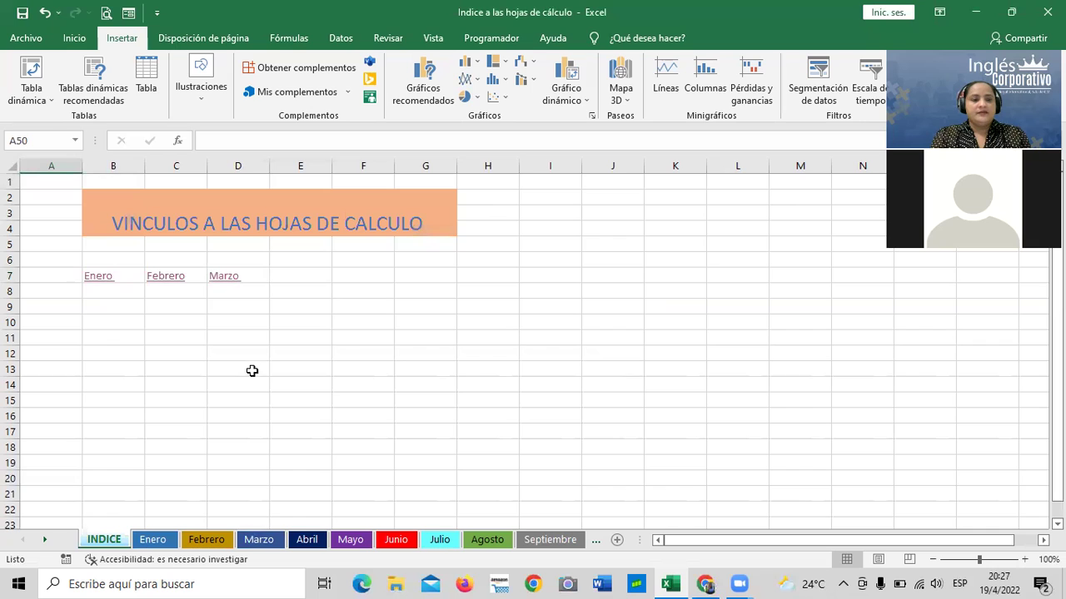
{"action": "left_click", "coordinate": [315, 278]}
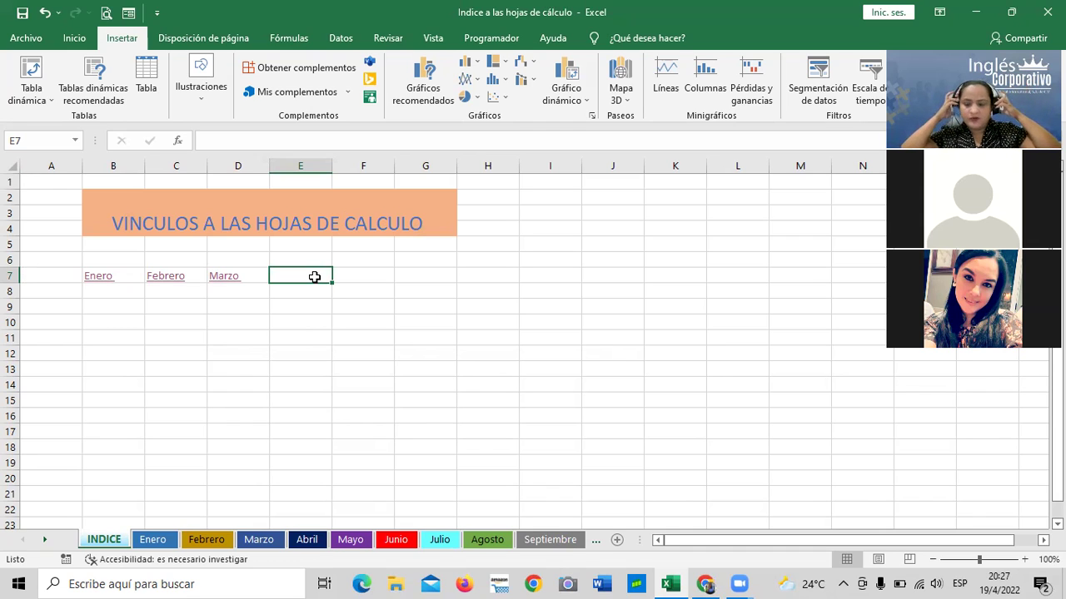
Step: Alternate between empty cells and the INDICE title banner while explaining the index
{"action": "left_click", "coordinate": [403, 404]}
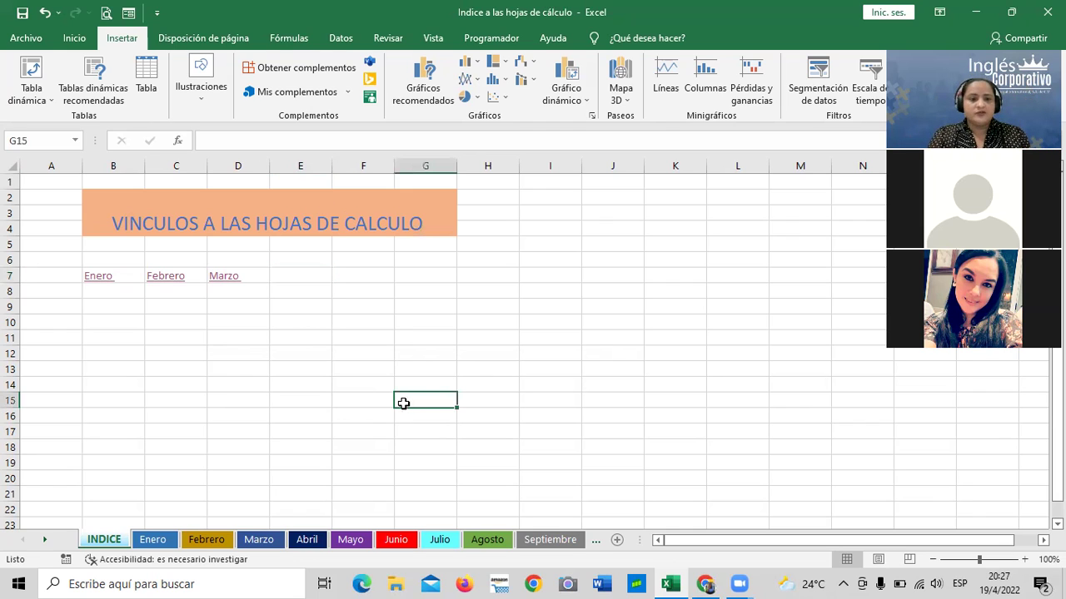
{"action": "left_click", "coordinate": [343, 211]}
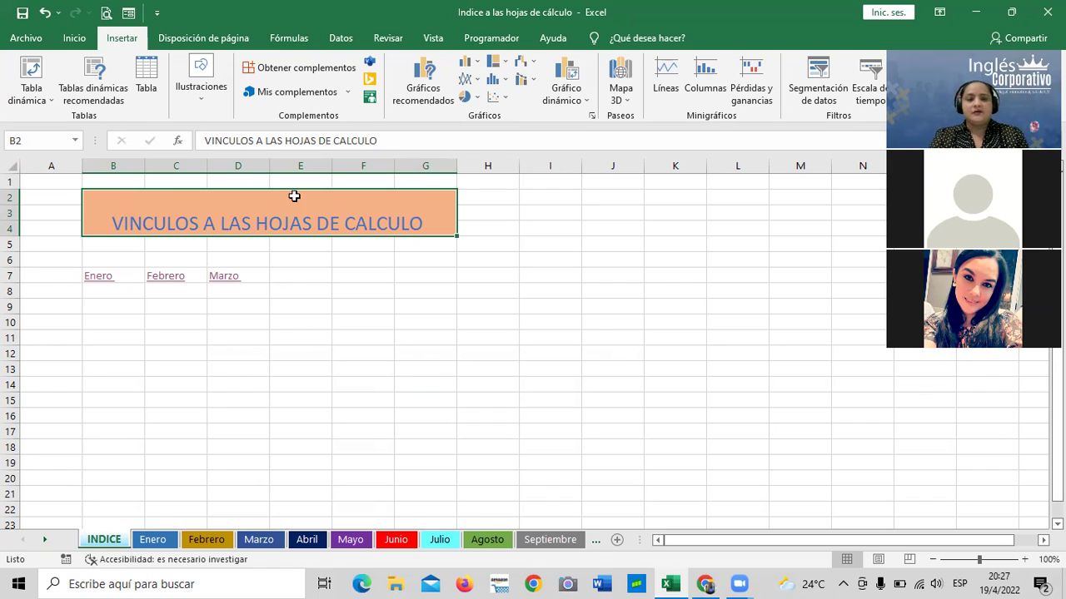
{"action": "left_click", "coordinate": [399, 338]}
{"action": "left_click", "coordinate": [416, 219]}
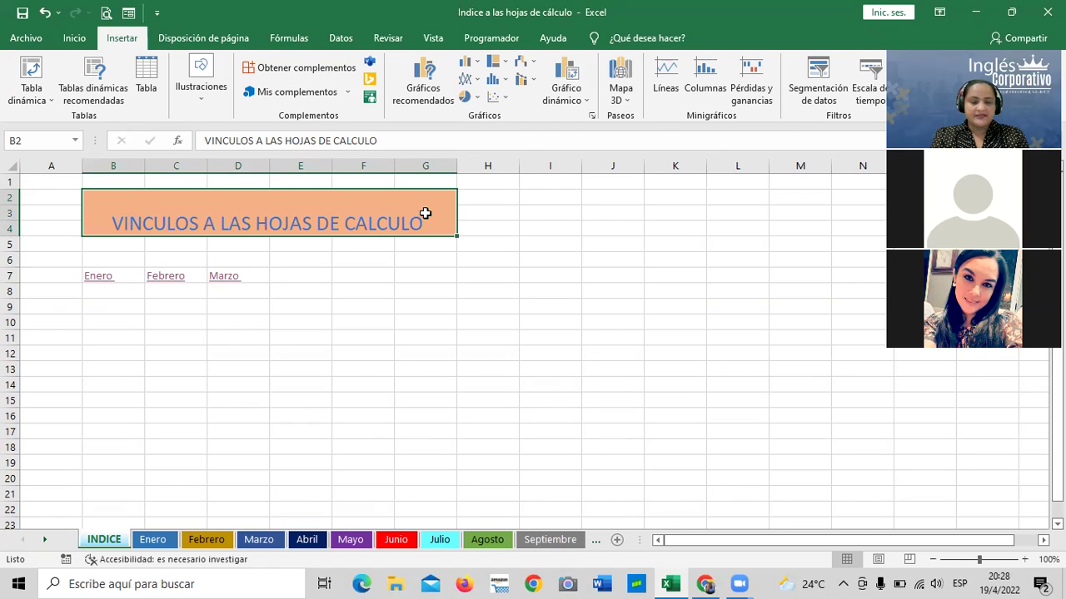
{"action": "left_click", "coordinate": [511, 335]}
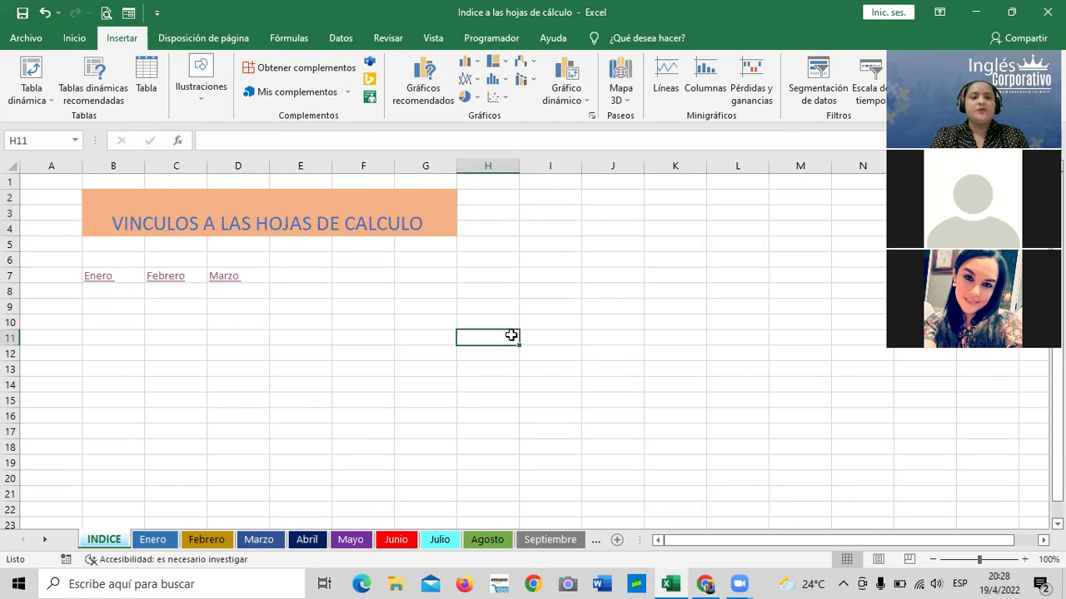
{"action": "left_click", "coordinate": [442, 217]}
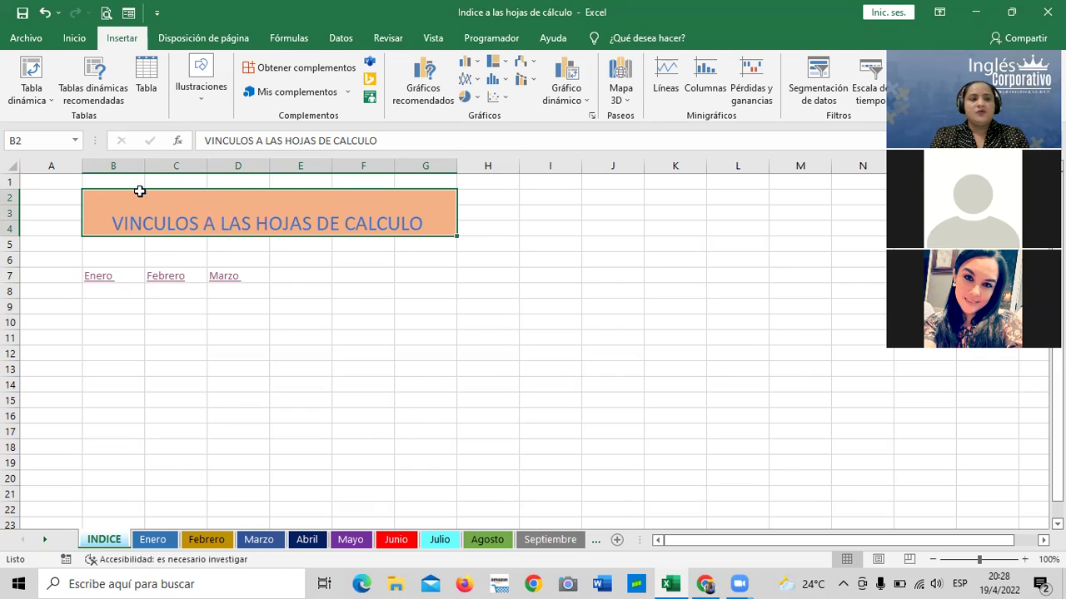
{"action": "left_click", "coordinate": [505, 373]}
{"action": "left_click", "coordinate": [429, 220]}
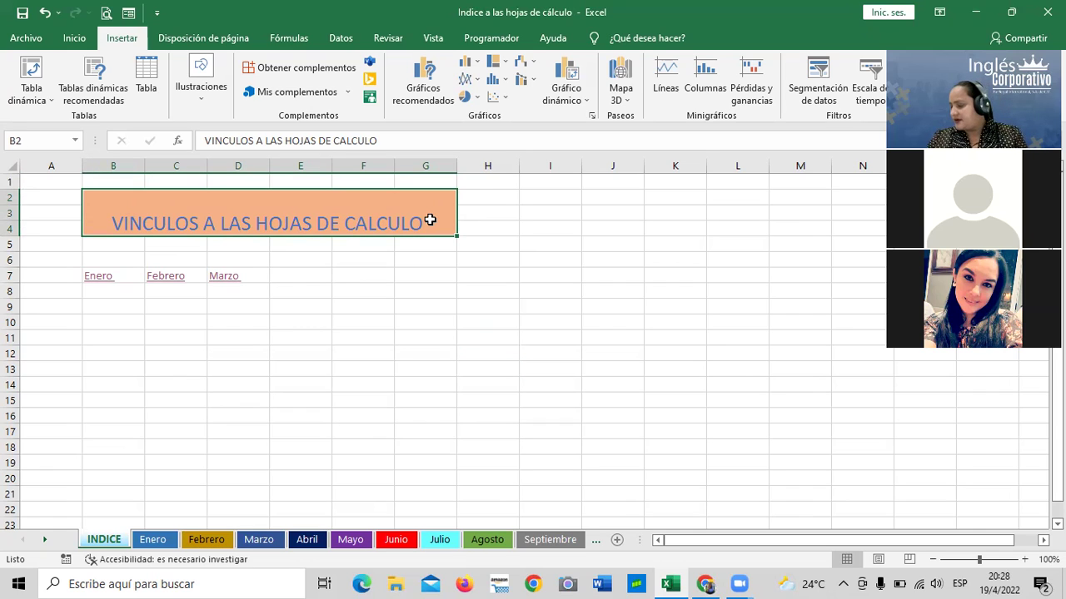
{"action": "left_click", "coordinate": [500, 384]}
{"action": "left_click", "coordinate": [409, 209]}
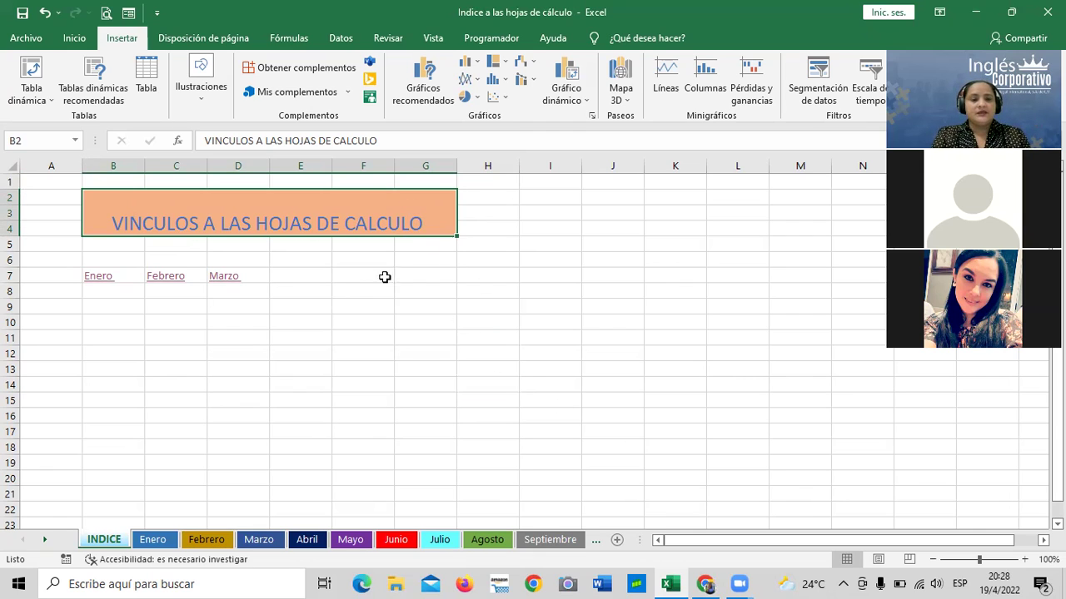
{"action": "left_click", "coordinate": [428, 321]}
{"action": "left_click", "coordinate": [391, 200]}
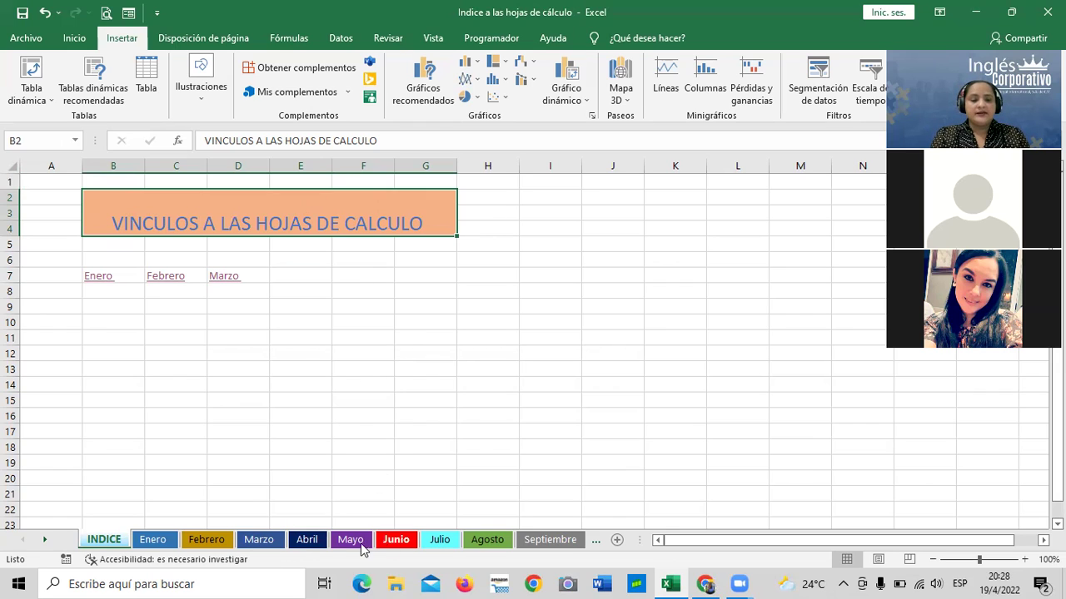
Step: Visit the Febrero sheet's title banner, then move to the blank Septiembre sheet
{"action": "left_click", "coordinate": [208, 539]}
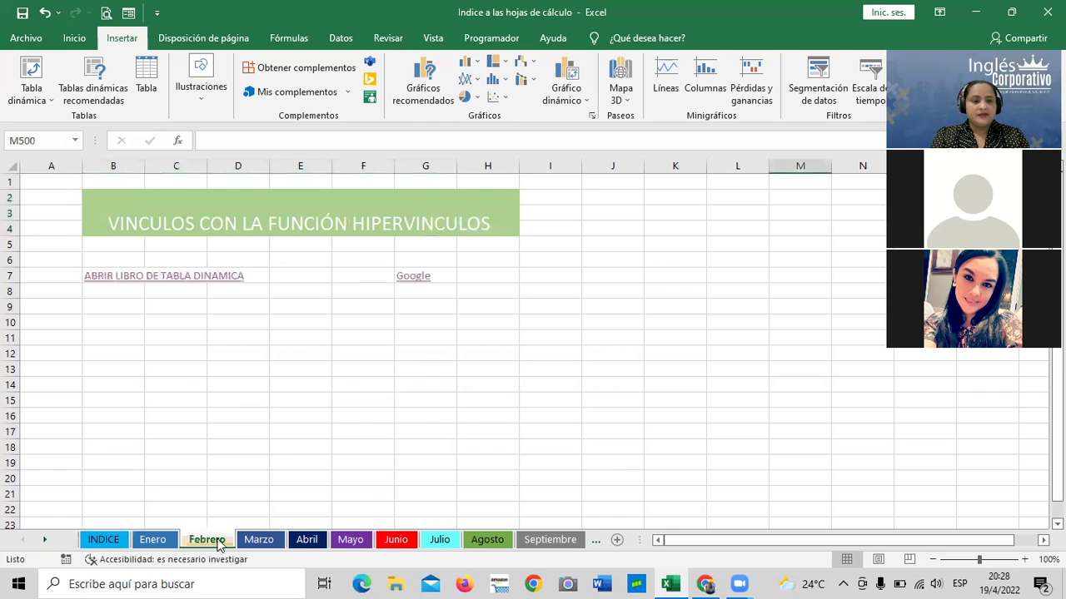
{"action": "left_click", "coordinate": [476, 205]}
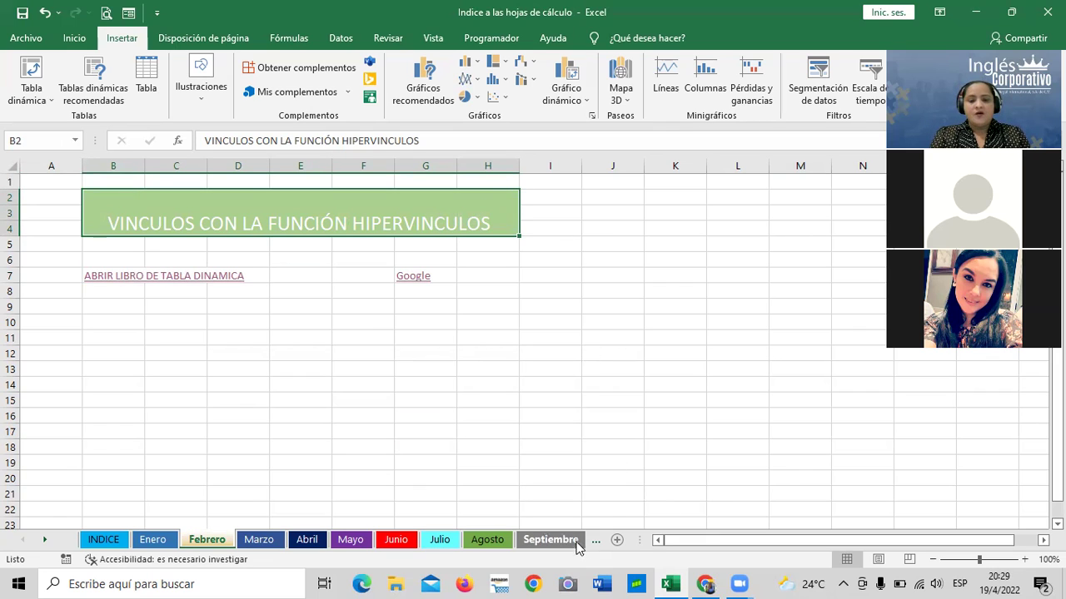
{"action": "left_click", "coordinate": [550, 539]}
Step: Merge cells G2:M5 into a single title banner cell on the INDICE sheet
{"action": "mouse_move", "coordinate": [442, 205]}
{"action": "left_mouse_down"}
{"action": "mouse_move", "coordinate": [435, 331]}
{"action": "mouse_move", "coordinate": [743, 277]}
{"action": "mouse_move", "coordinate": [788, 249]}
{"action": "left_mouse_up"}
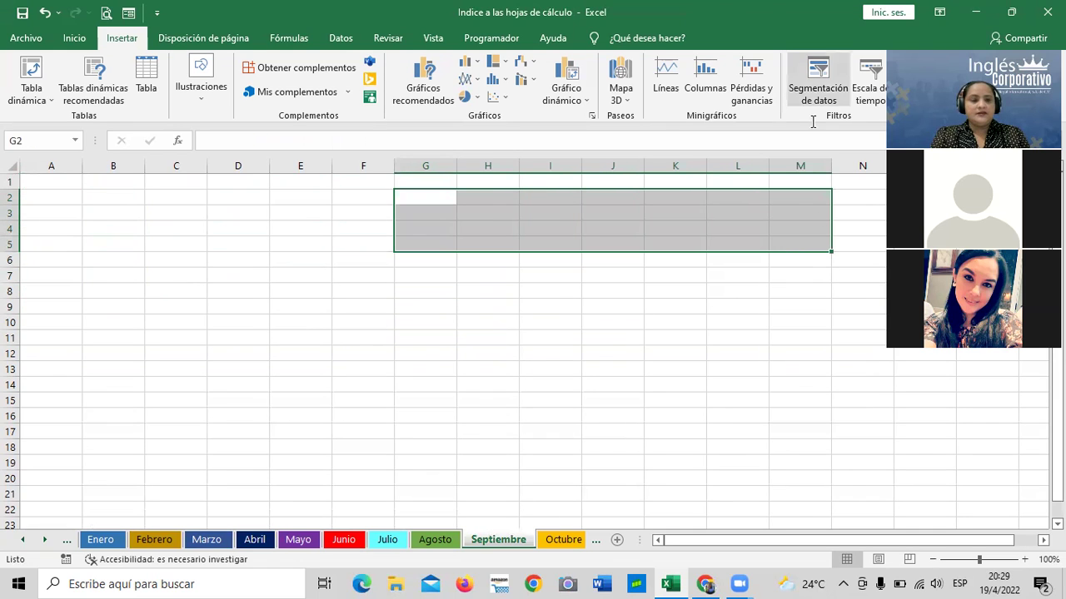
{"action": "left_click", "coordinate": [74, 38]}
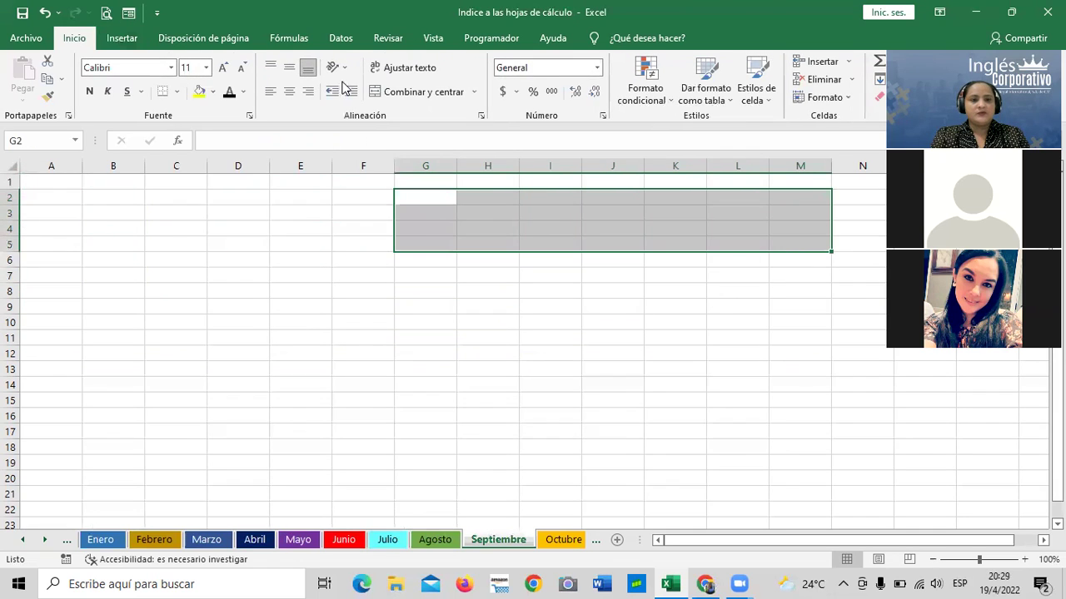
{"action": "left_click", "coordinate": [405, 93]}
{"action": "left_click", "coordinate": [373, 416]}
{"action": "left_click", "coordinate": [517, 223]}
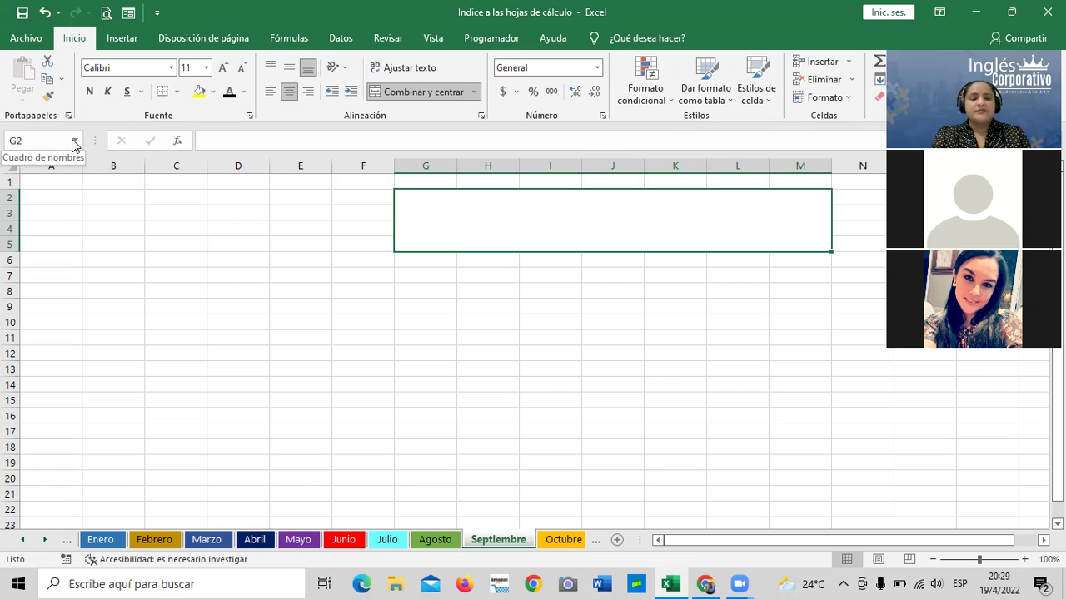
{"action": "left_click", "coordinate": [424, 338]}
{"action": "left_click", "coordinate": [500, 221]}
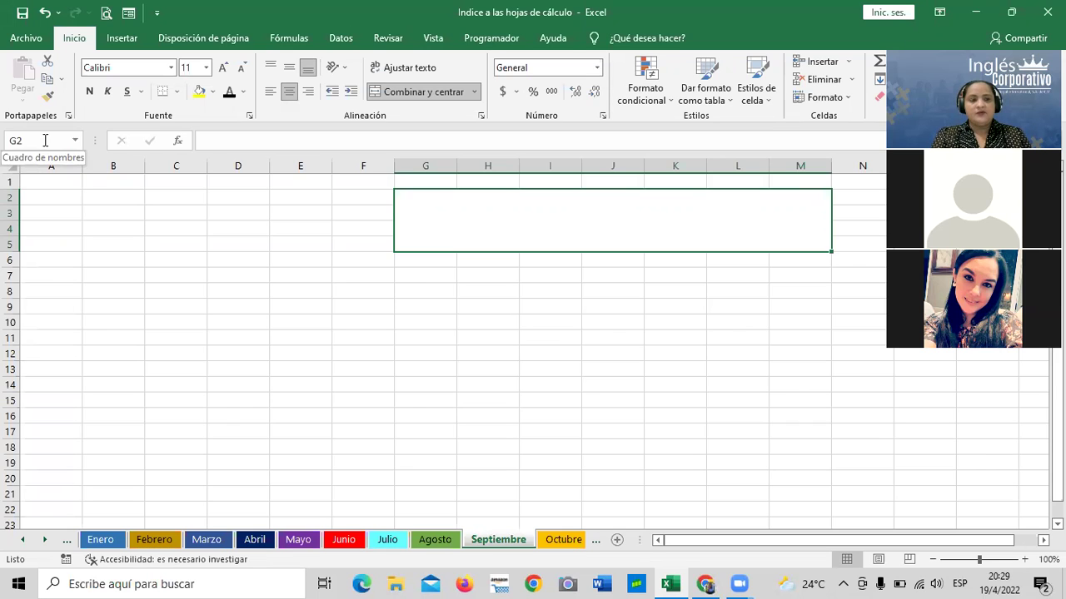
{"action": "left_click", "coordinate": [360, 369]}
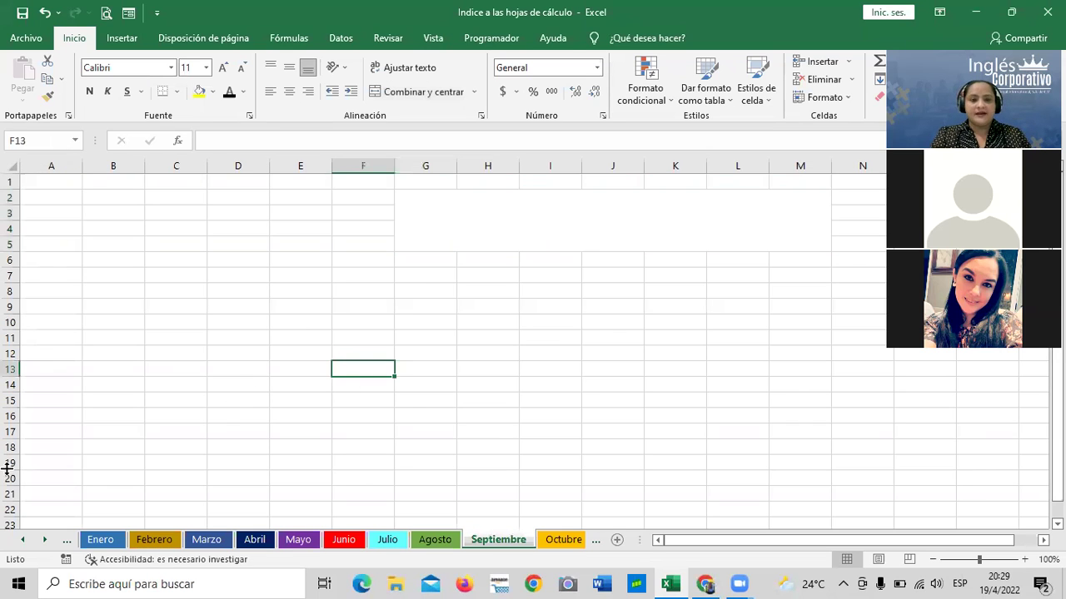
Step: Switch to the Enero sheet, return to INDICE and select cell E7
{"action": "left_click", "coordinate": [100, 539]}
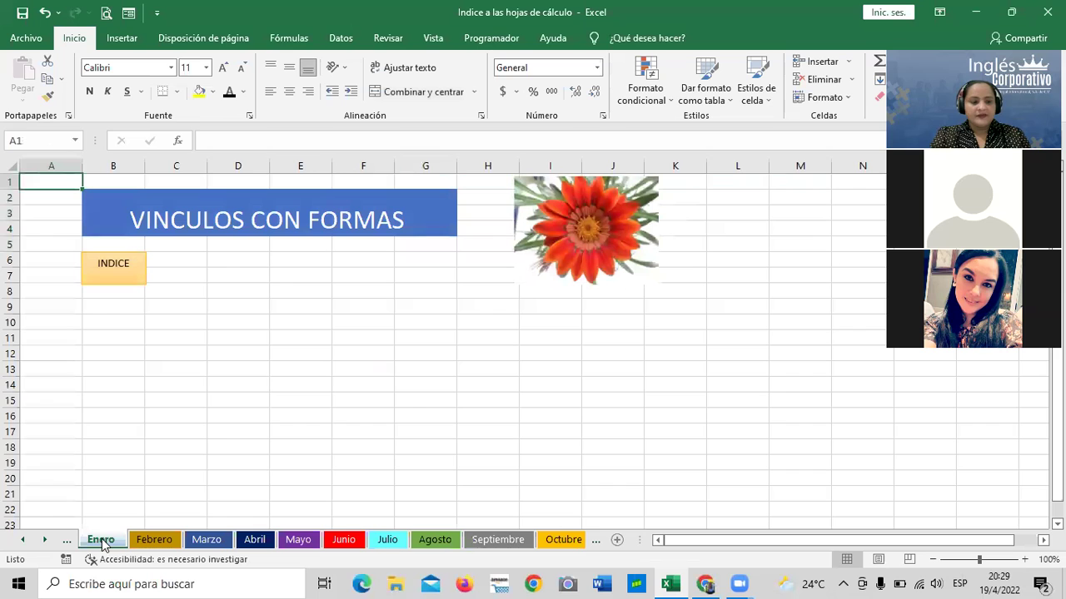
{"action": "left_click", "coordinate": [22, 540]}
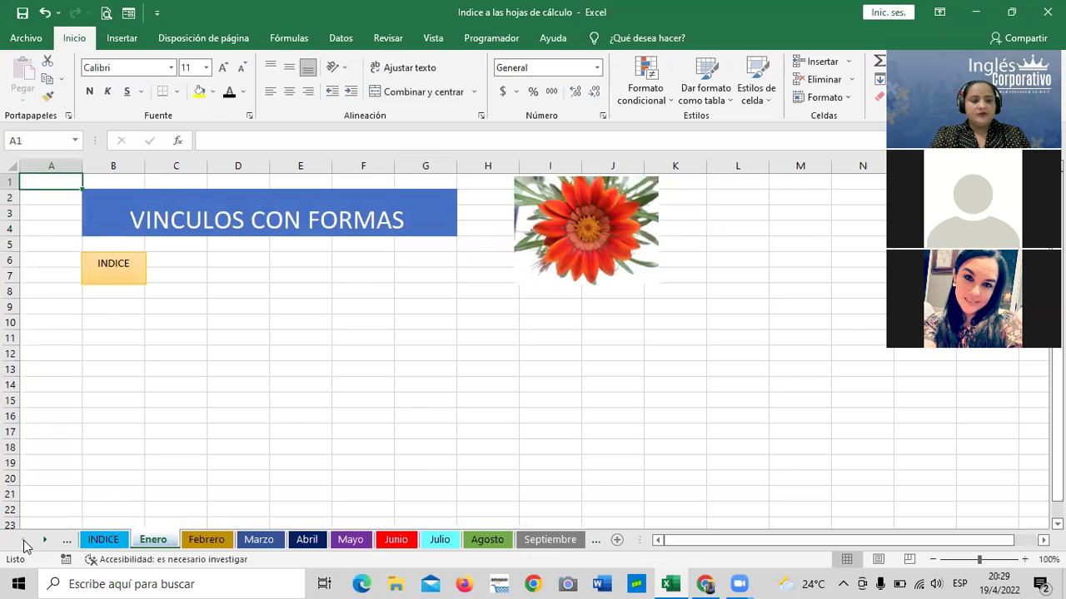
{"action": "left_click", "coordinate": [90, 539]}
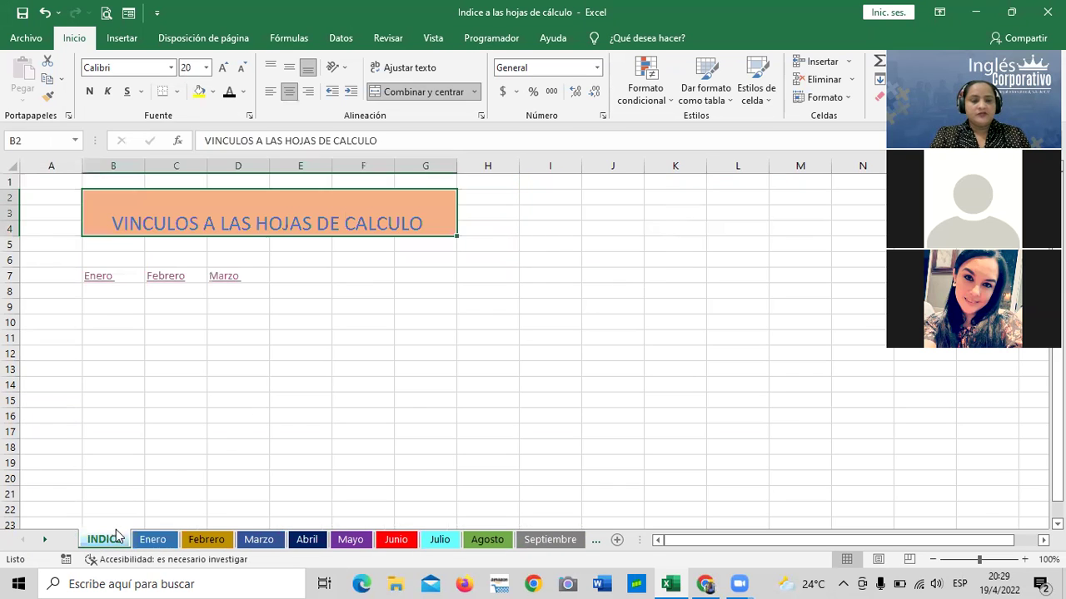
{"action": "left_click", "coordinate": [312, 278]}
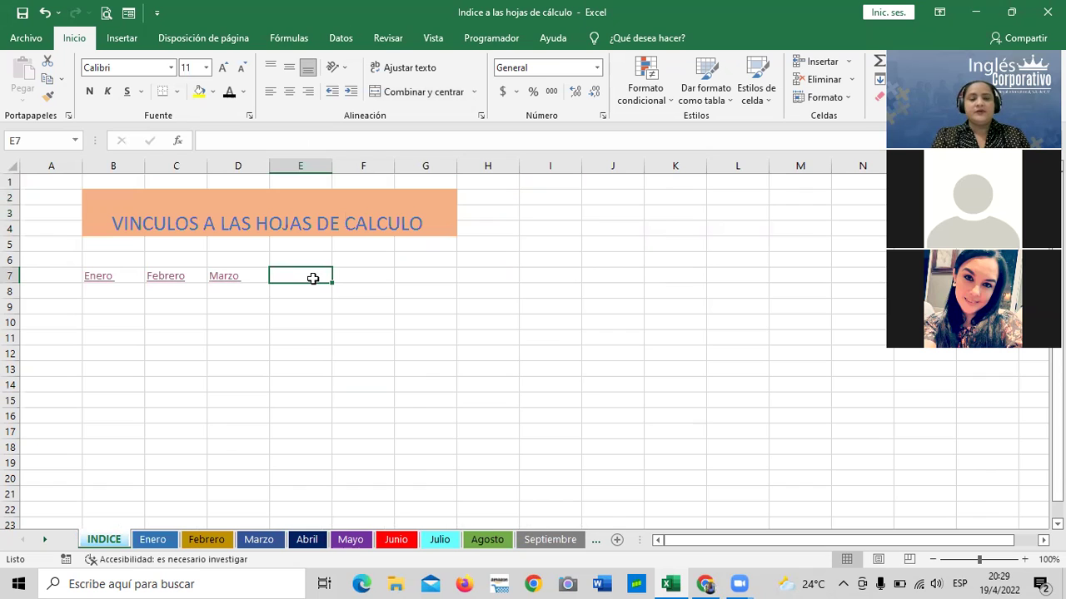
Step: Start a hyperlink in cell E7 with display text 'Diciembre'
{"action": "right_click", "coordinate": [312, 282]}
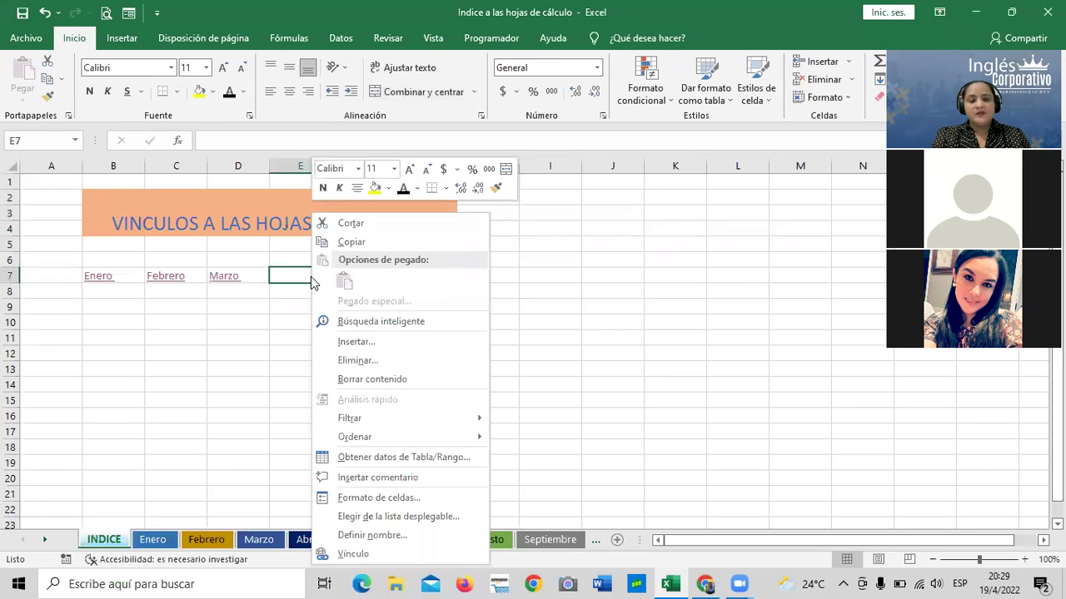
{"action": "left_click", "coordinate": [409, 555]}
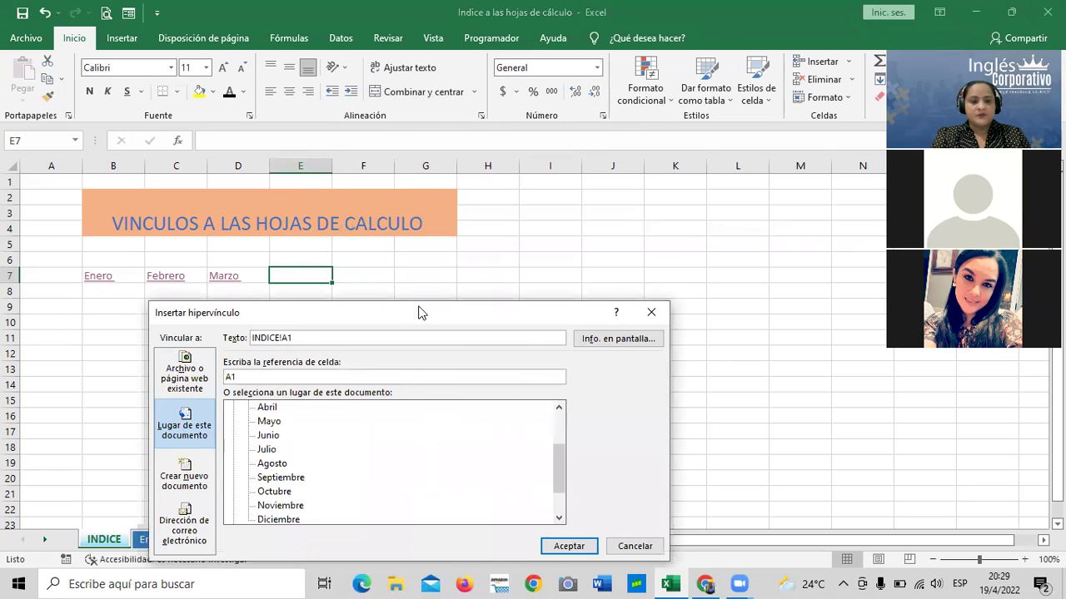
{"action": "key", "text": "BackSpace"}
{"action": "key", "text": "BackSpace"}
{"action": "key", "text": "BackSpace"}
{"action": "key", "text": "BackSpace"}
{"action": "type", "text": "DI"}
{"action": "key", "text": "BackSpace"}
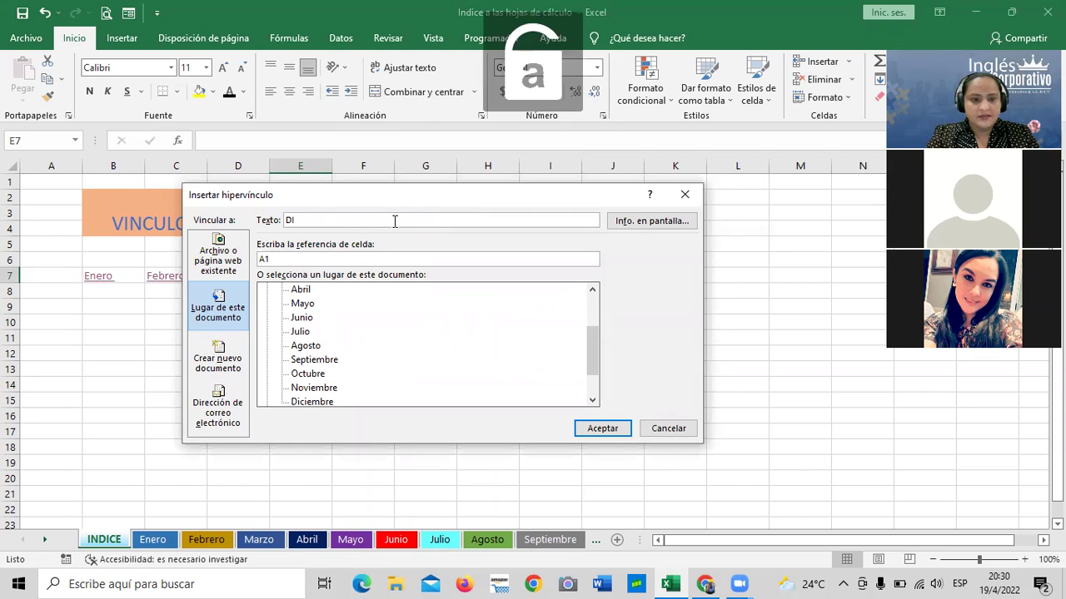
{"action": "type", "text": "iciembre"}
Step: Give the link the ScreenTip 'IR A HOJA DICIEMBRE'
{"action": "left_click", "coordinate": [636, 227]}
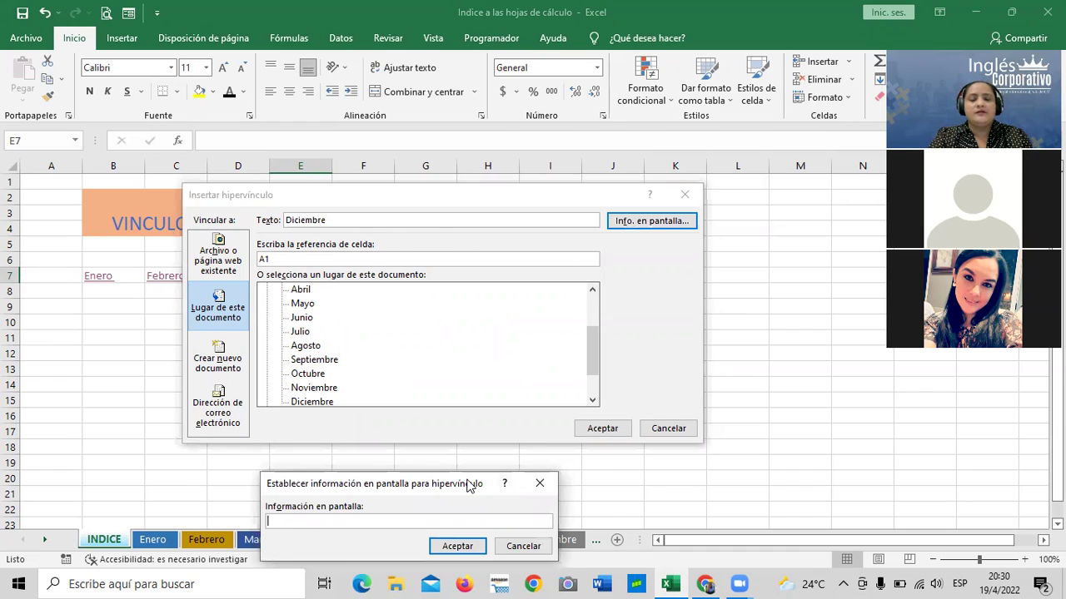
{"action": "left_click_drag", "start_coordinate": [469, 486], "coordinate": [579, 228]}
{"action": "key", "text": "Caps_Lock"}
{"action": "type", "text": "IR "}
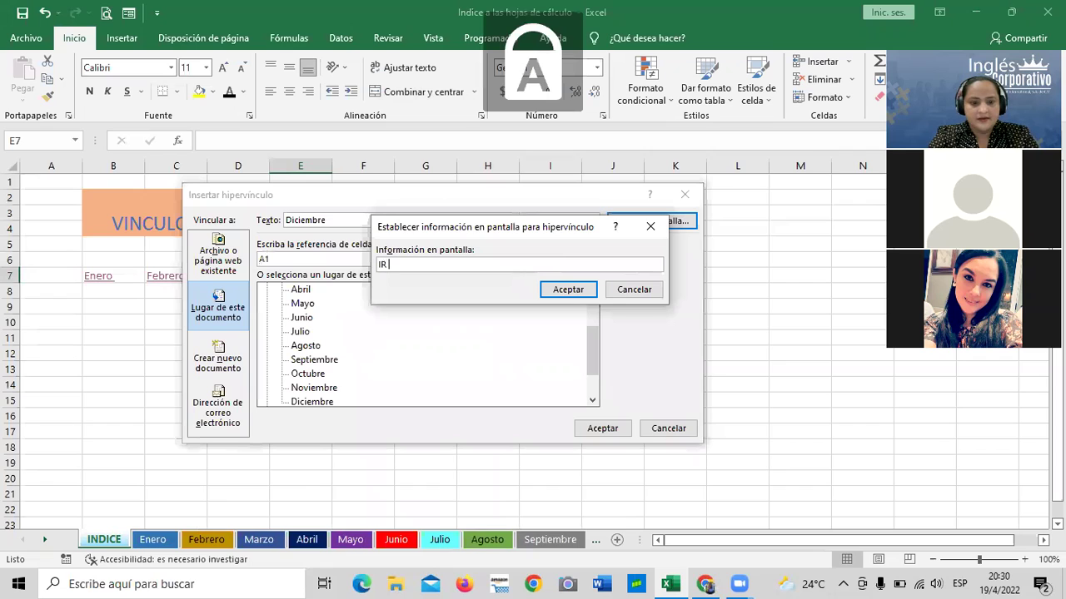
{"action": "type", "text": "A HOJA DICIEMBRE"}
{"action": "left_click", "coordinate": [571, 292]}
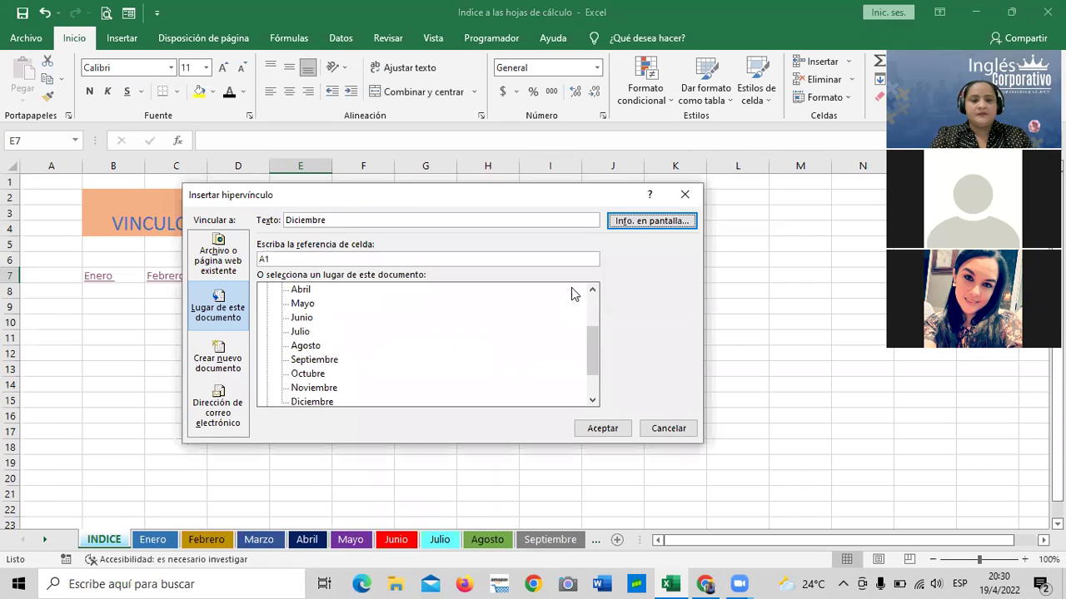
Step: Point the link to the Diciembre sheet in this document and create it
{"action": "left_click_drag", "start_coordinate": [592, 341], "coordinate": [623, 353]}
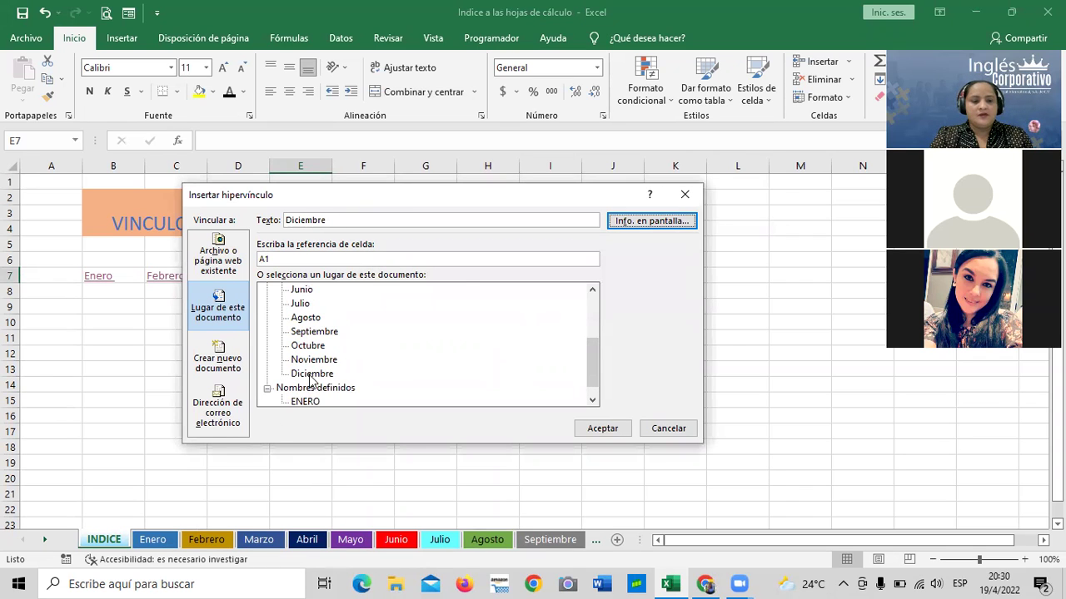
{"action": "left_click", "coordinate": [313, 373]}
{"action": "left_click", "coordinate": [602, 428]}
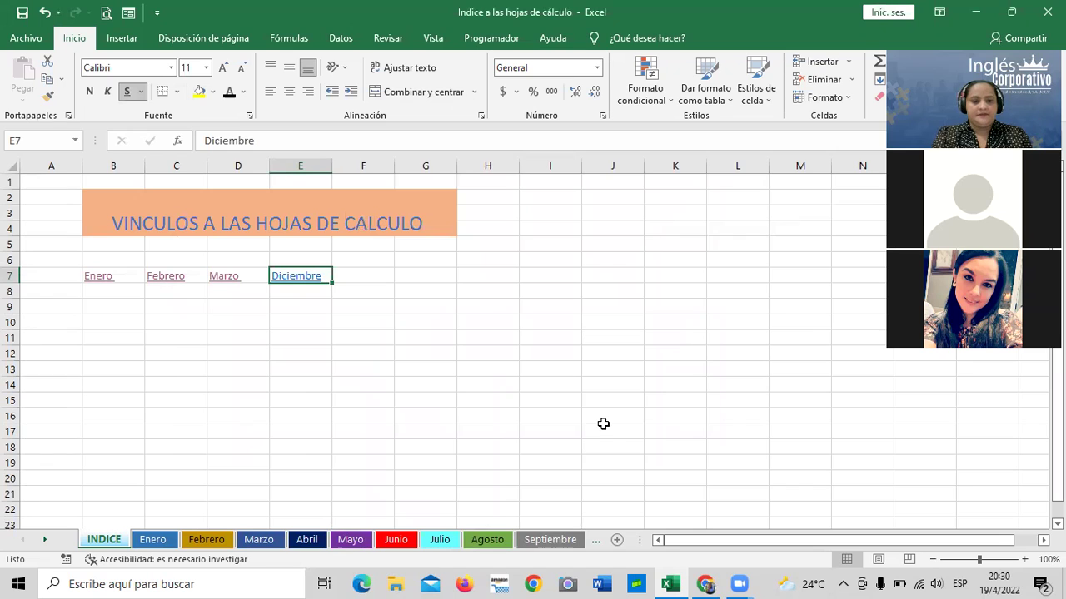
{"action": "left_click", "coordinate": [612, 355]}
{"action": "left_click", "coordinate": [304, 276]}
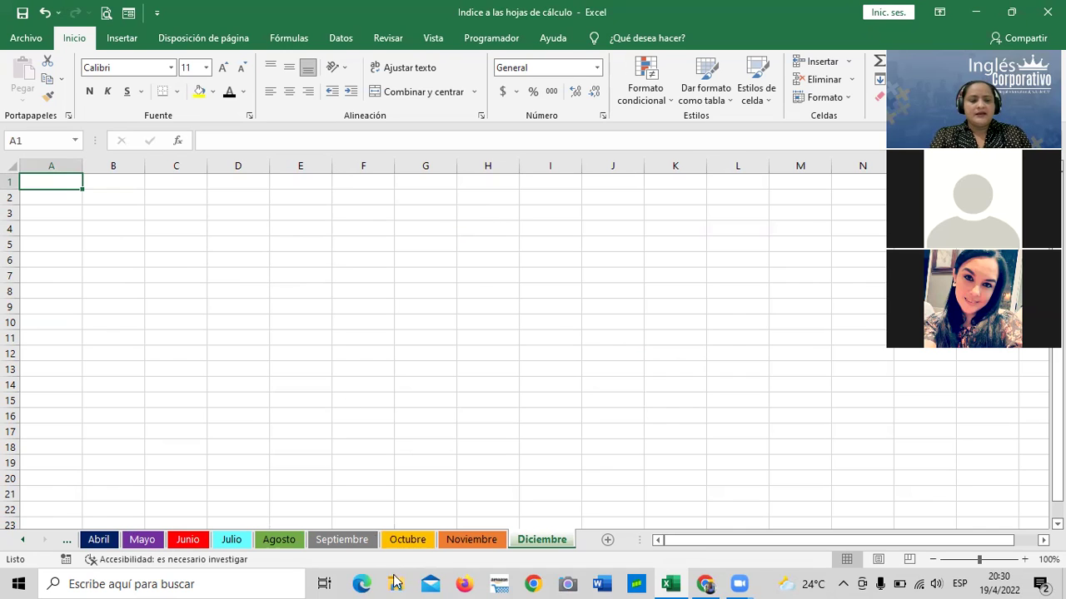
{"action": "left_click", "coordinate": [23, 541]}
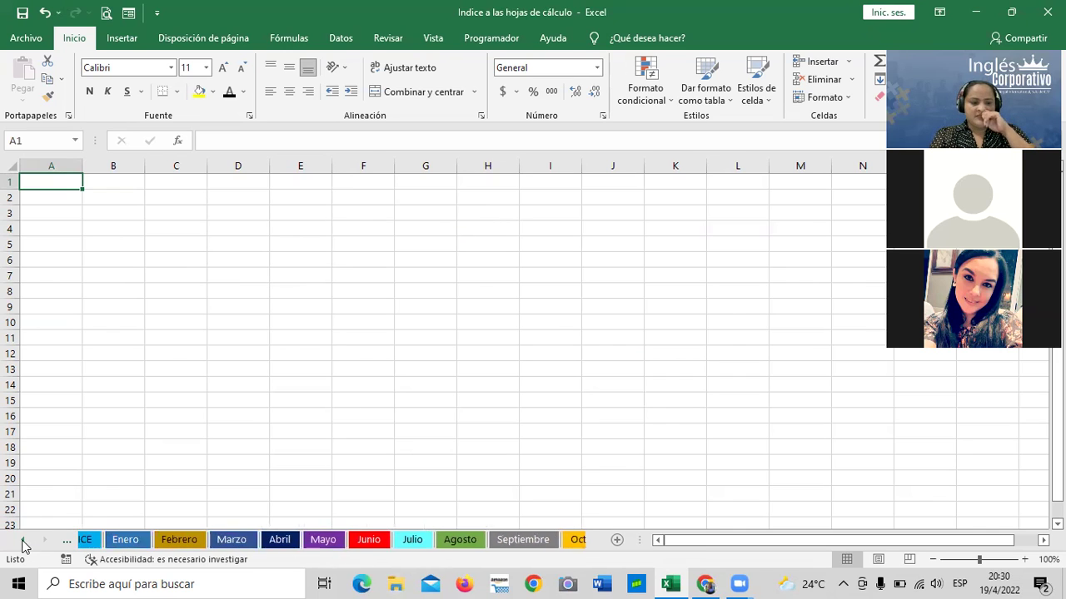
{"action": "left_click", "coordinate": [24, 545]}
{"action": "left_click", "coordinate": [90, 546]}
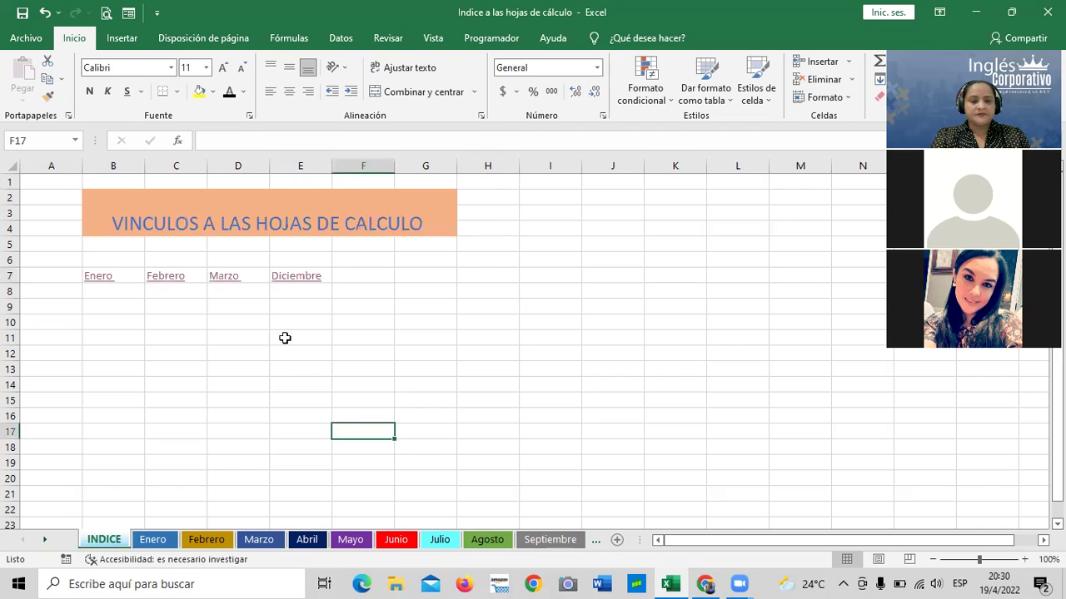
{"action": "left_click", "coordinate": [290, 276]}
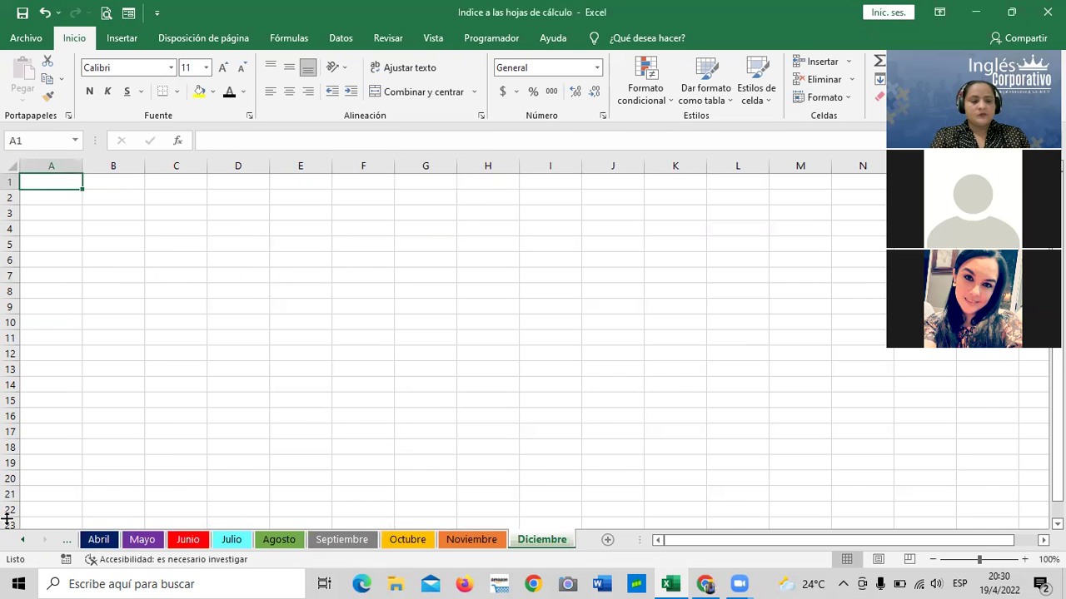
{"action": "left_click", "coordinate": [23, 540]}
{"action": "left_click", "coordinate": [23, 540]}
{"action": "left_click", "coordinate": [23, 541]}
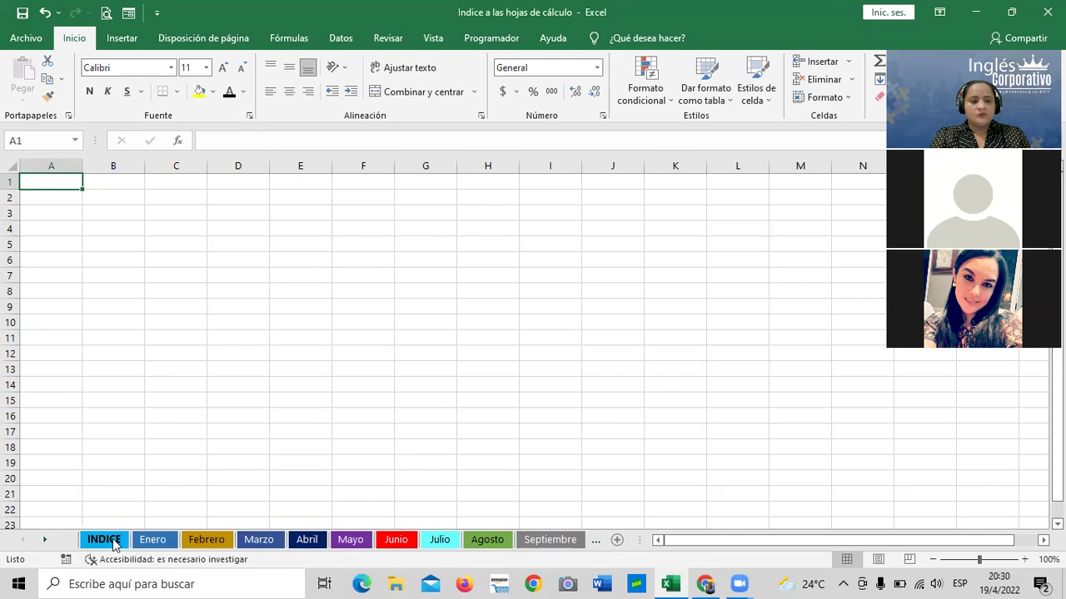
{"action": "left_click", "coordinate": [106, 540]}
{"action": "left_click", "coordinate": [223, 276]}
{"action": "left_click", "coordinate": [223, 276]}
{"action": "left_click", "coordinate": [106, 278]}
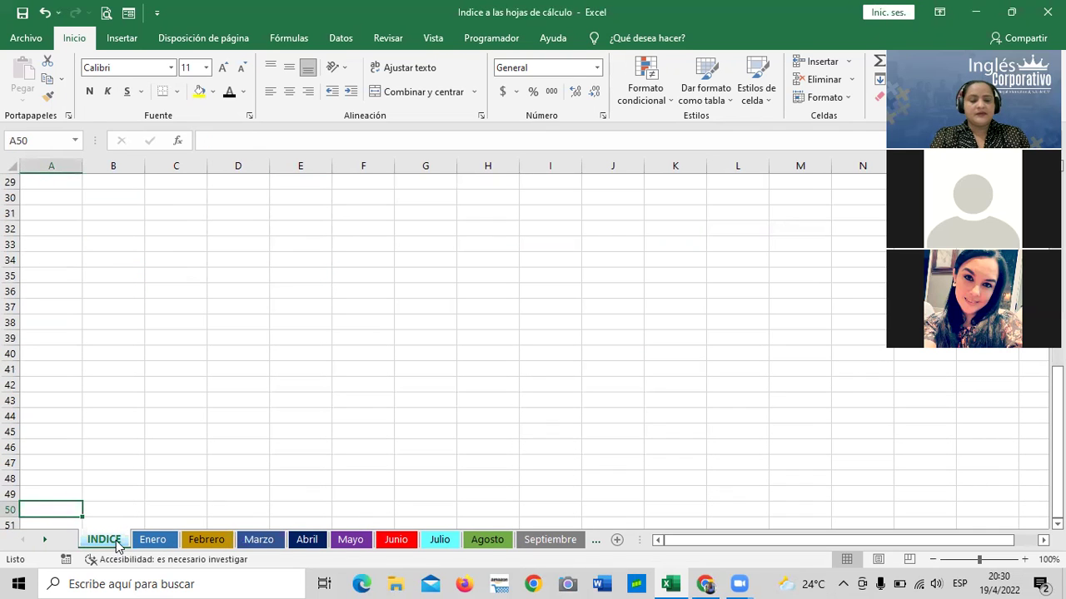
{"action": "left_click", "coordinate": [45, 540]}
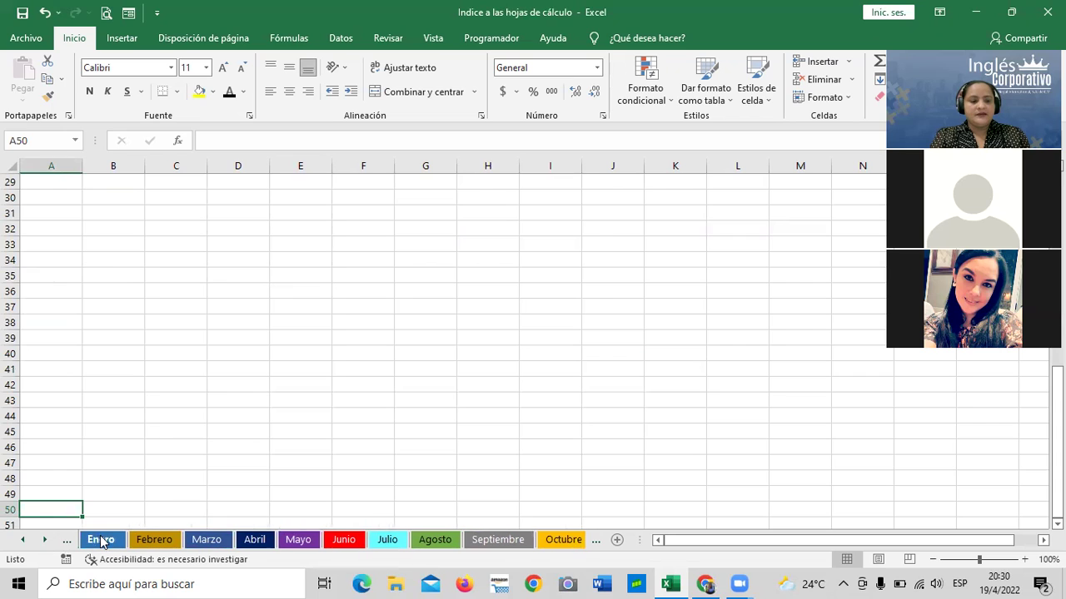
{"action": "left_click", "coordinate": [27, 541]}
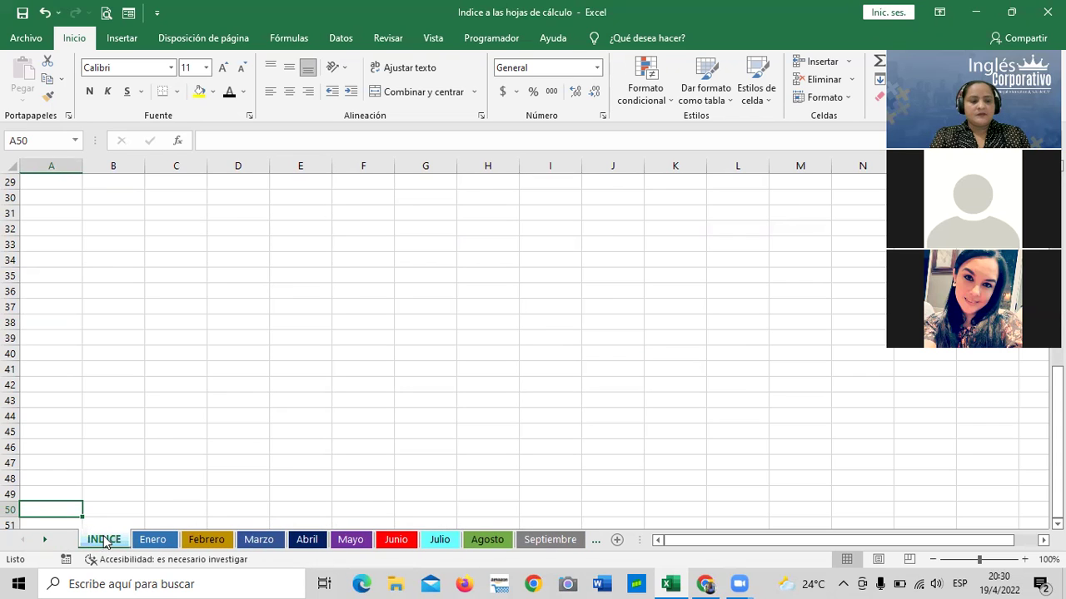
{"action": "scroll", "coordinate": [208, 387], "scroll_direction": "up", "scroll_amount": 9}
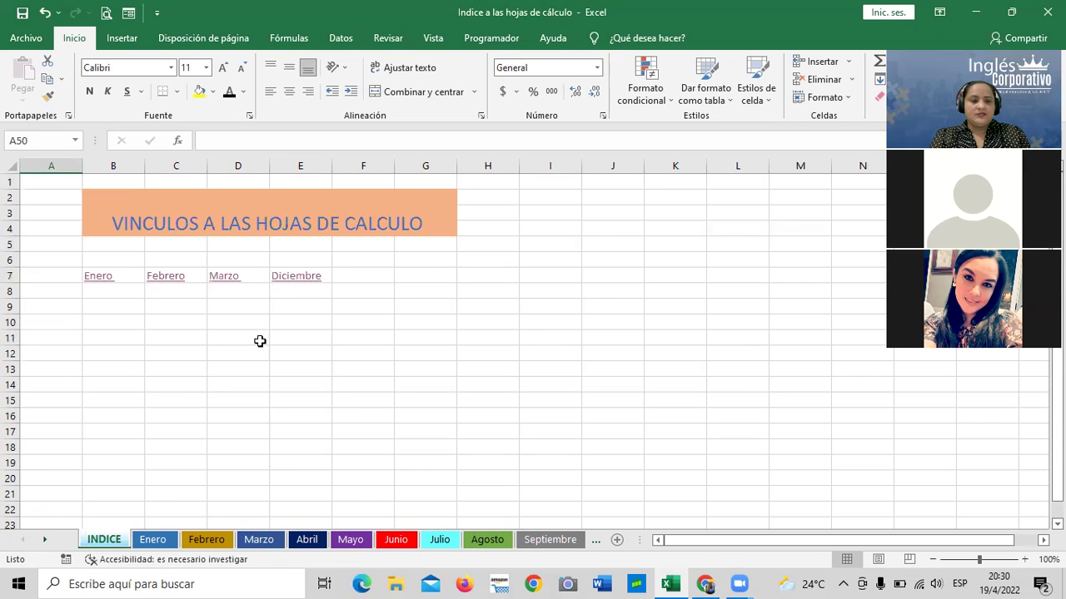
{"action": "left_click", "coordinate": [291, 278]}
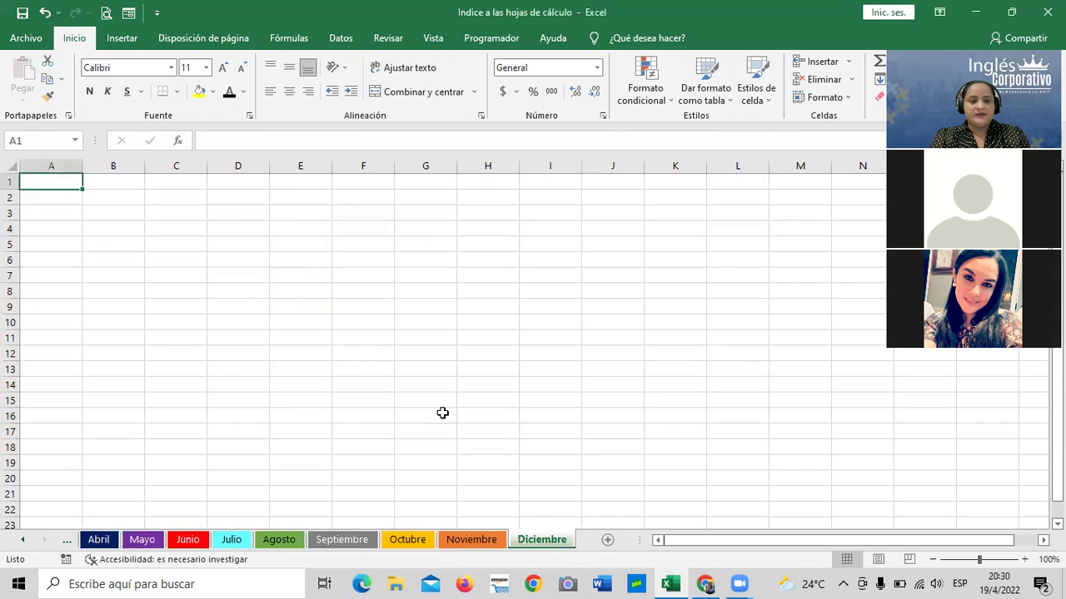
{"action": "left_click", "coordinate": [20, 542]}
{"action": "left_click", "coordinate": [21, 541]}
{"action": "left_click", "coordinate": [105, 540]}
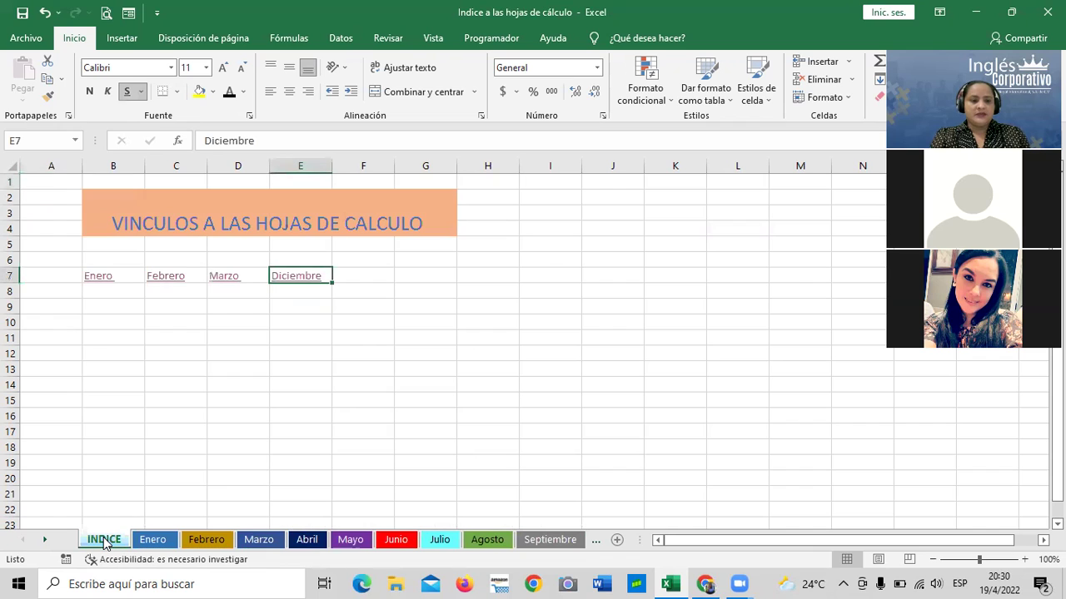
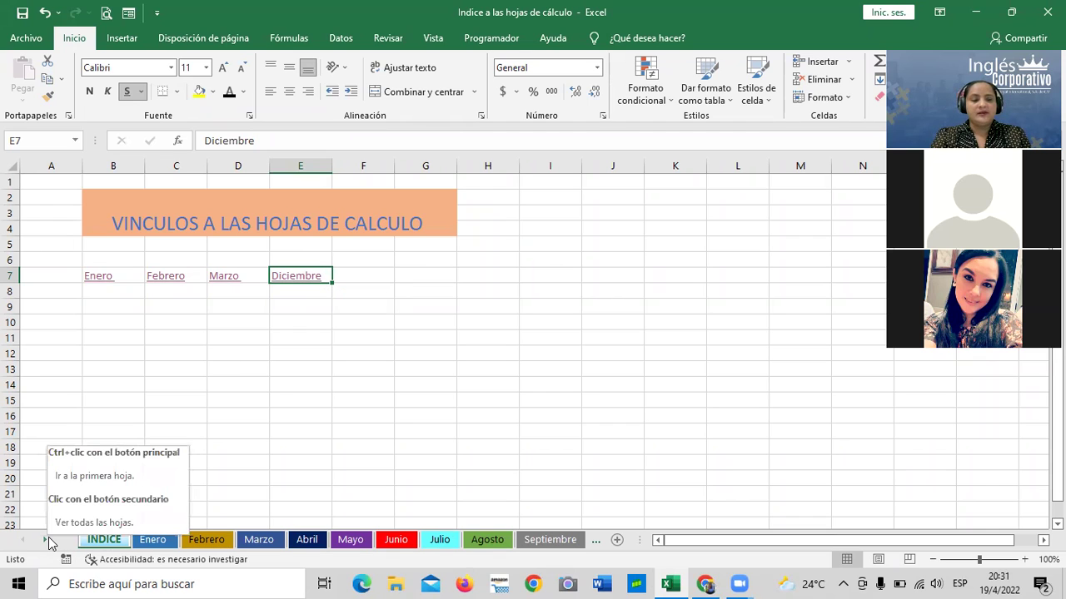
Step: Leave the INDICE sheet for the Enero sheet and select empty cell F10
{"action": "left_click", "coordinate": [464, 383]}
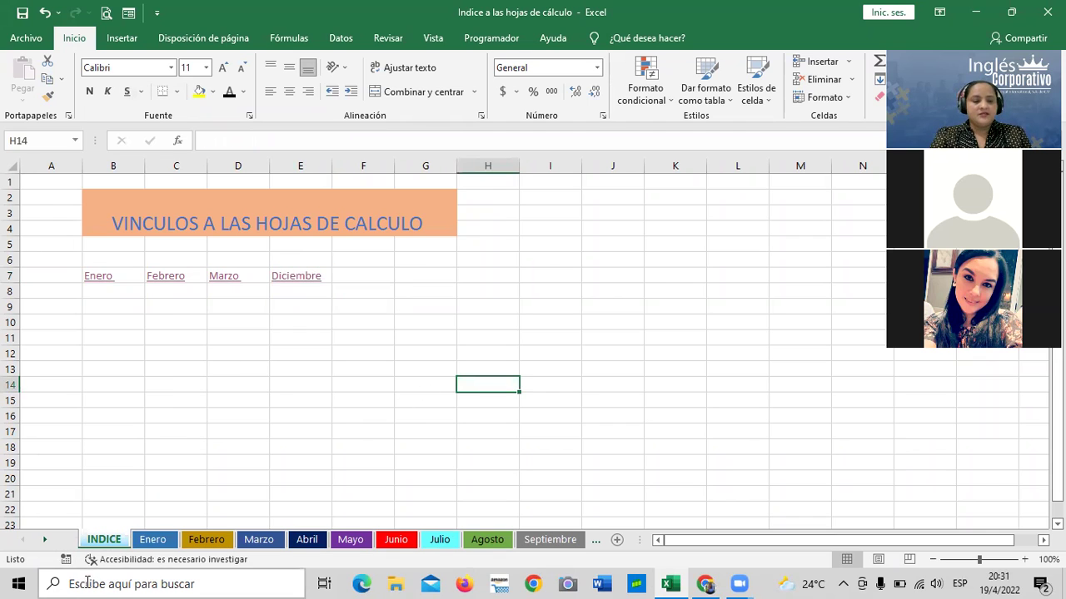
{"action": "left_click", "coordinate": [152, 541]}
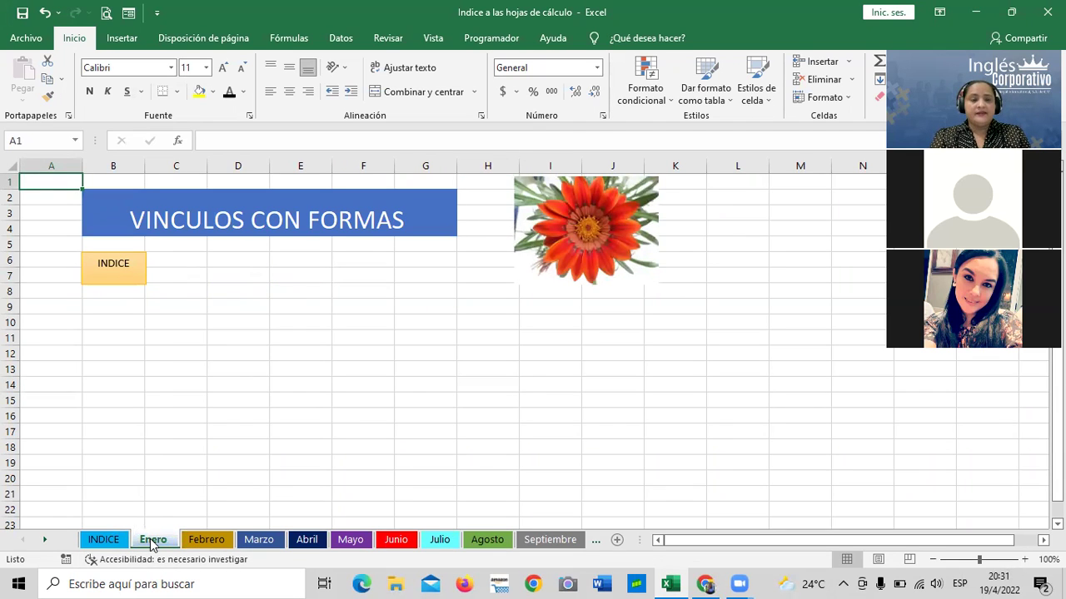
{"action": "left_click", "coordinate": [345, 413]}
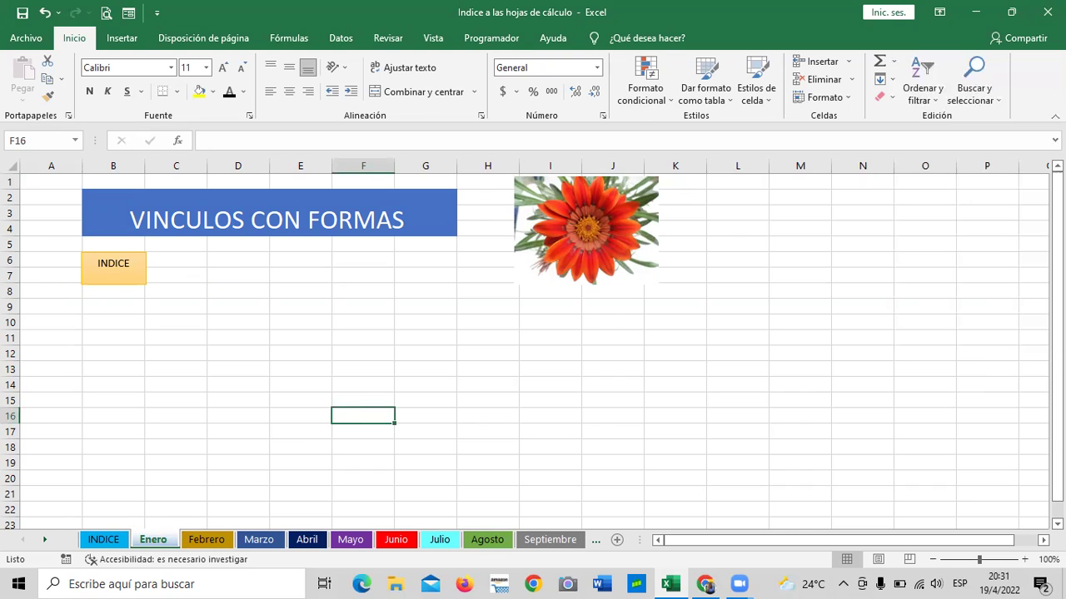
{"action": "left_click", "coordinate": [333, 326]}
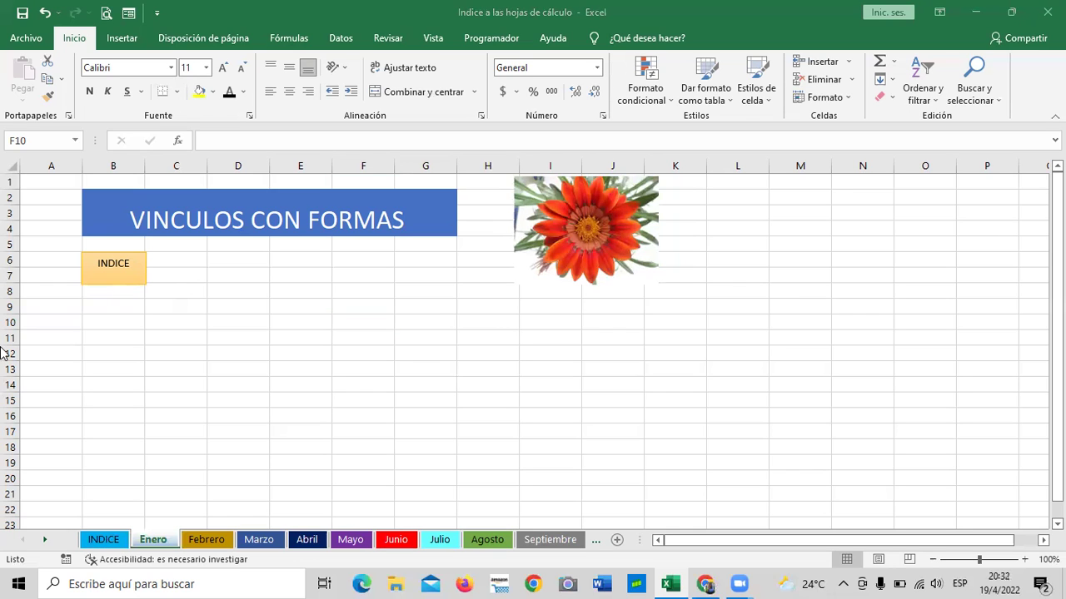
Step: Draw a rectangle next to the INDICE button on the Enero sheet
{"action": "left_click", "coordinate": [125, 40]}
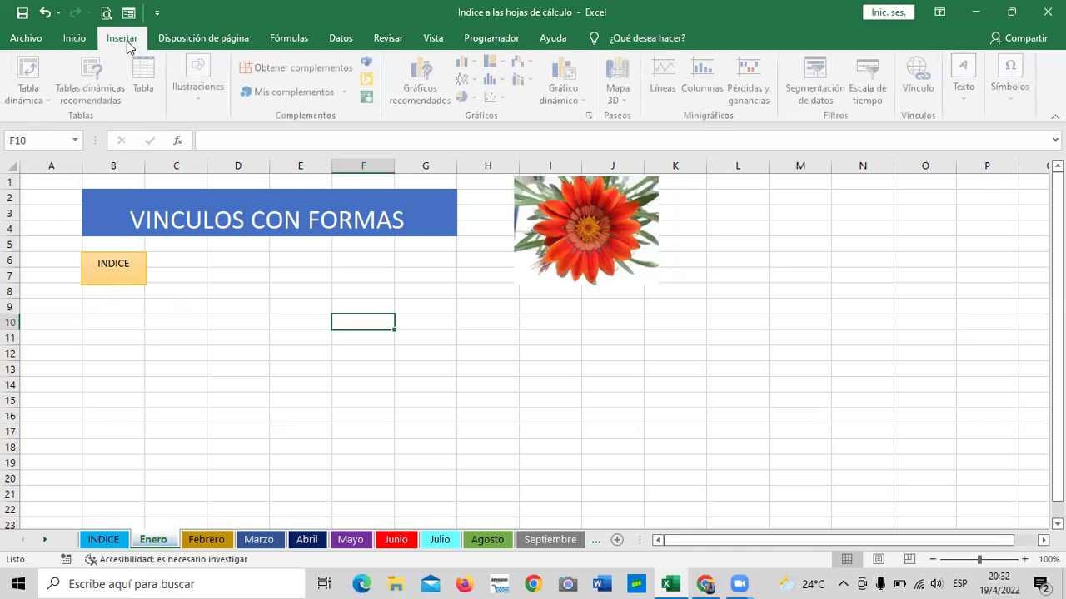
{"action": "left_click", "coordinate": [203, 94]}
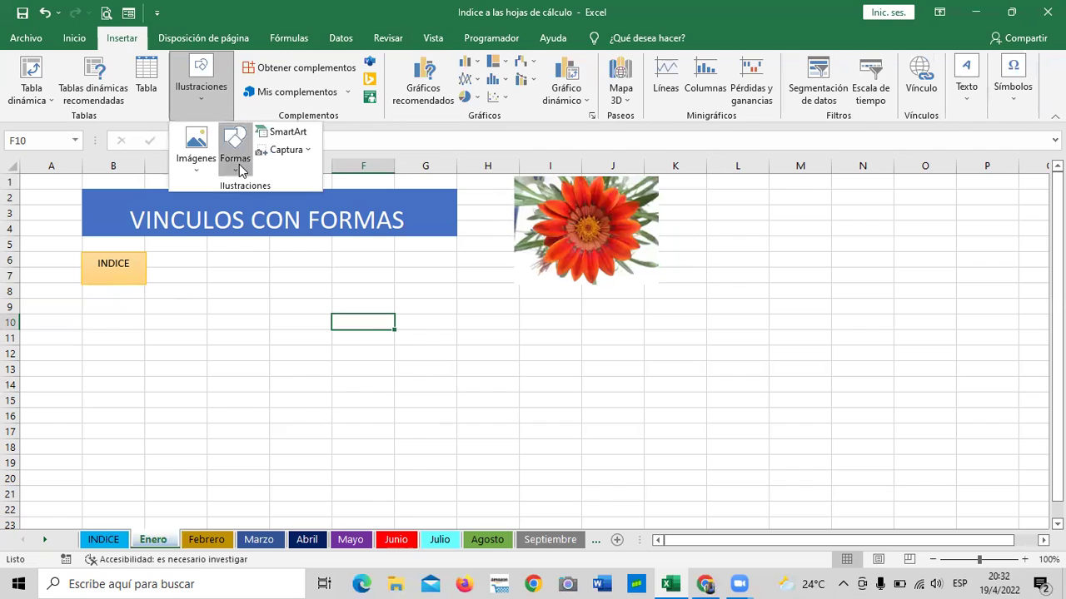
{"action": "left_click", "coordinate": [238, 162]}
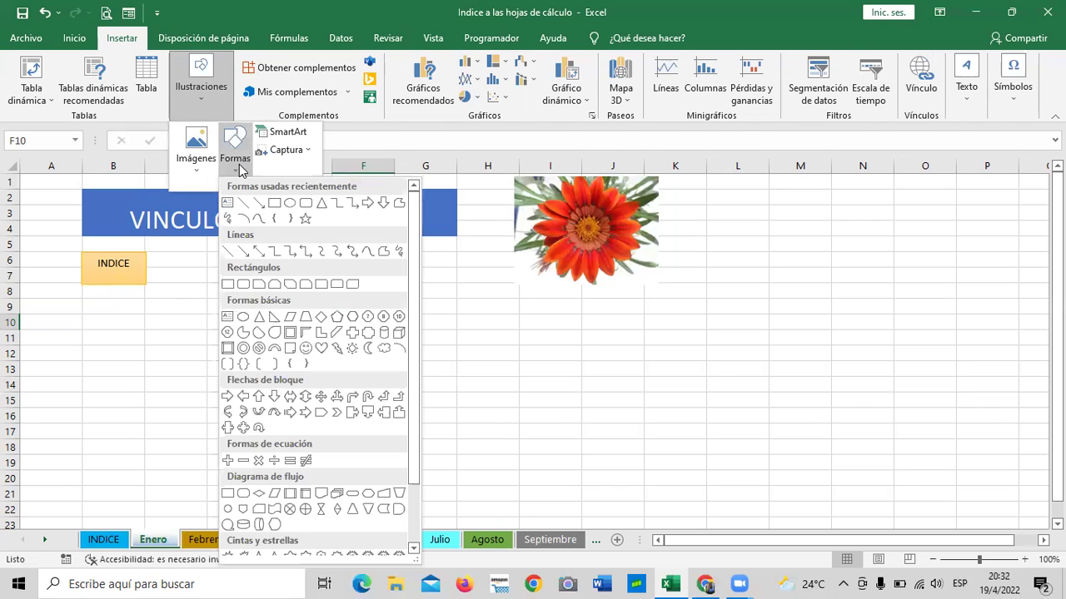
{"action": "scroll", "coordinate": [404, 416], "scroll_direction": "down", "scroll_amount": 2}
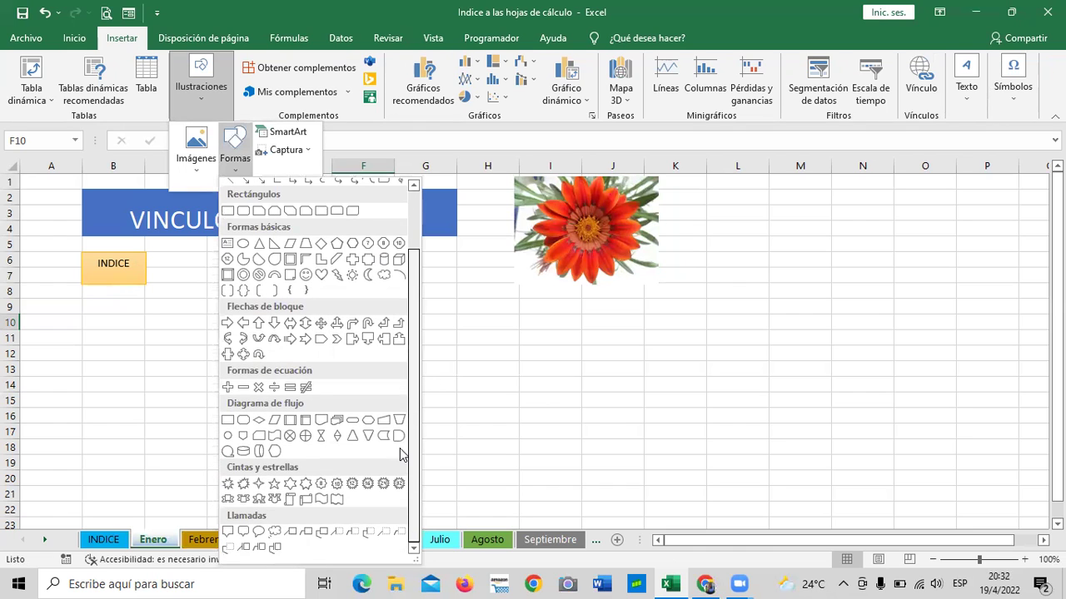
{"action": "scroll", "coordinate": [408, 400], "scroll_direction": "up", "scroll_amount": 2}
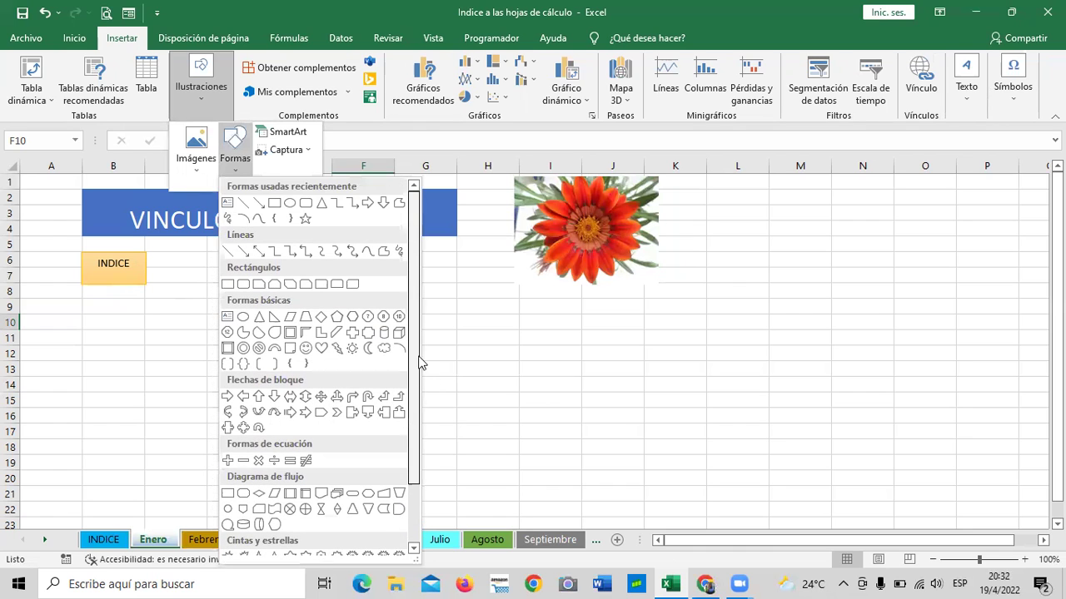
{"action": "left_click", "coordinate": [275, 205]}
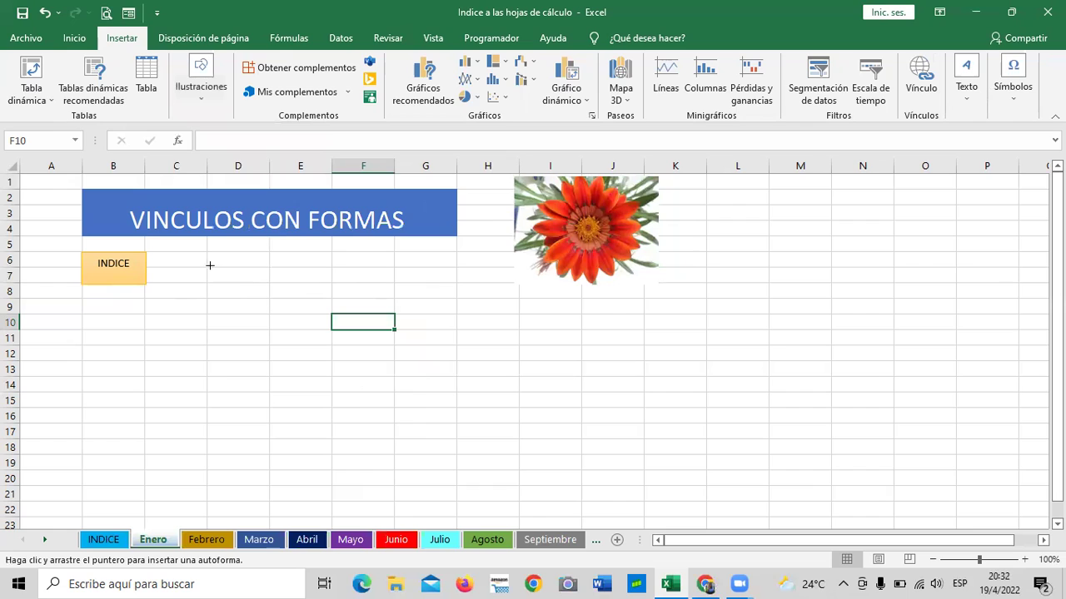
{"action": "mouse_move", "coordinate": [205, 255]}
{"action": "left_mouse_down"}
{"action": "mouse_move", "coordinate": [270, 286]}
{"action": "mouse_move", "coordinate": [256, 251]}
{"action": "left_mouse_up"}
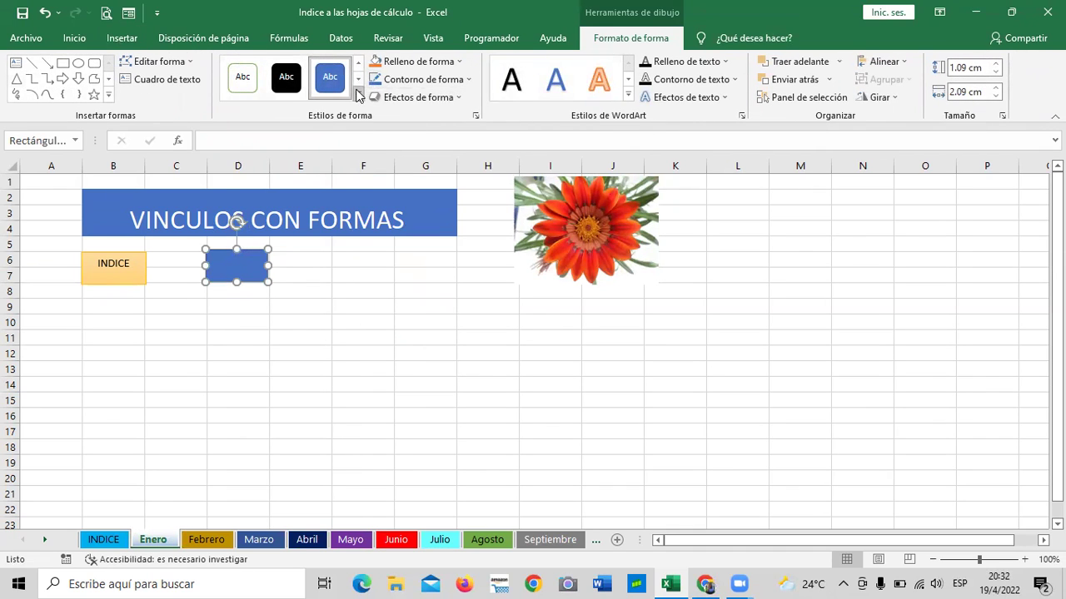
Step: Give the rectangle the green shape style, label it SEPTIEMBRE and widen it to fit
{"action": "left_click", "coordinate": [359, 98]}
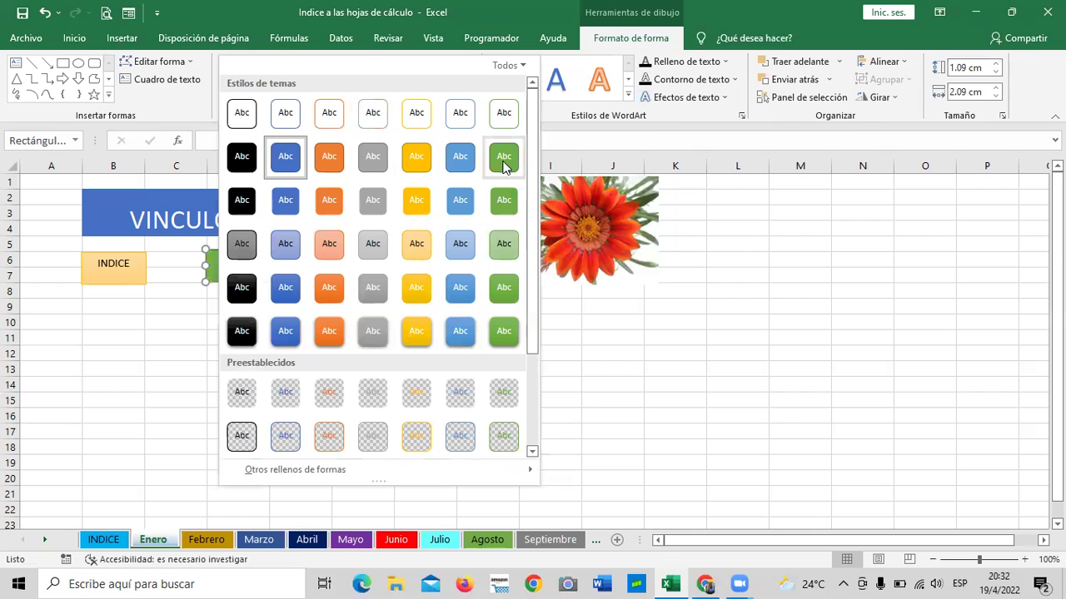
{"action": "left_click", "coordinate": [498, 207]}
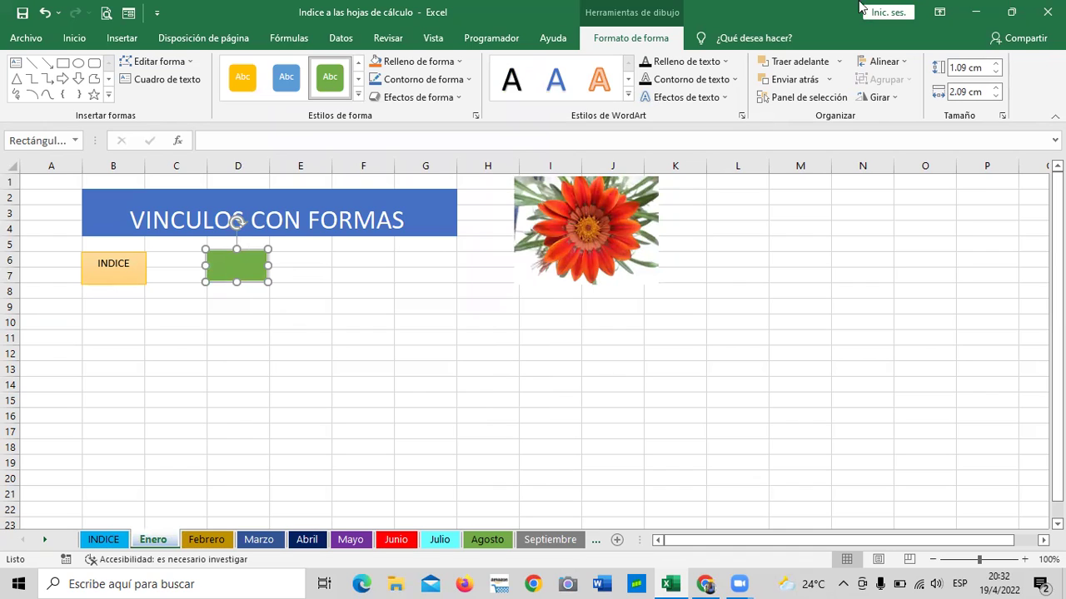
{"action": "left_click_drag", "start_coordinate": [268, 281], "coordinate": [272, 285]}
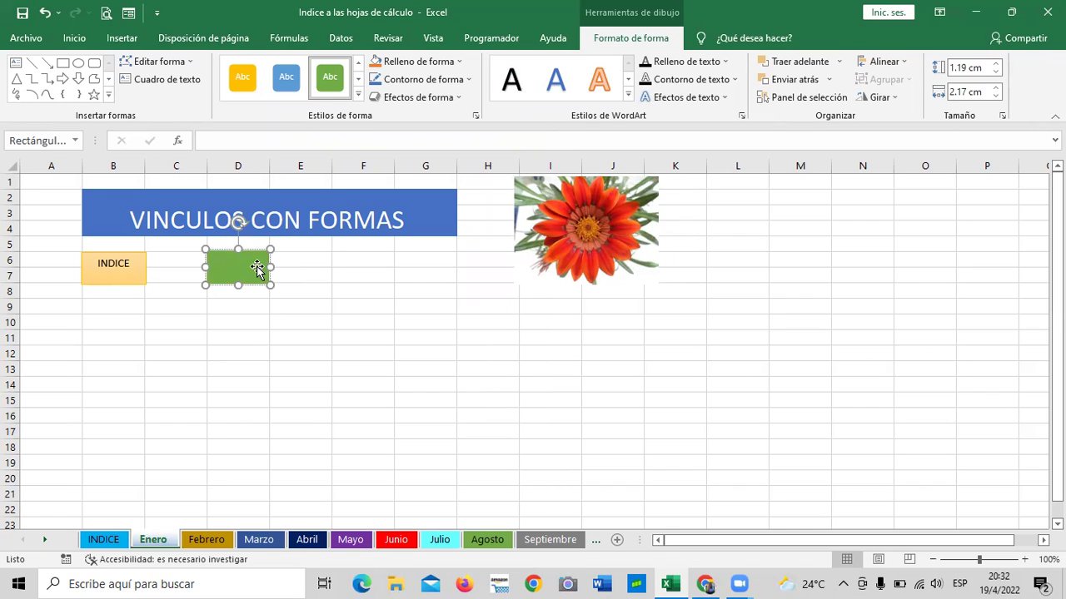
{"action": "key", "text": "Caps_Lock"}
{"action": "type", "text": "Septiembr"}
{"action": "left_click_drag", "start_coordinate": [271, 266], "coordinate": [276, 267]}
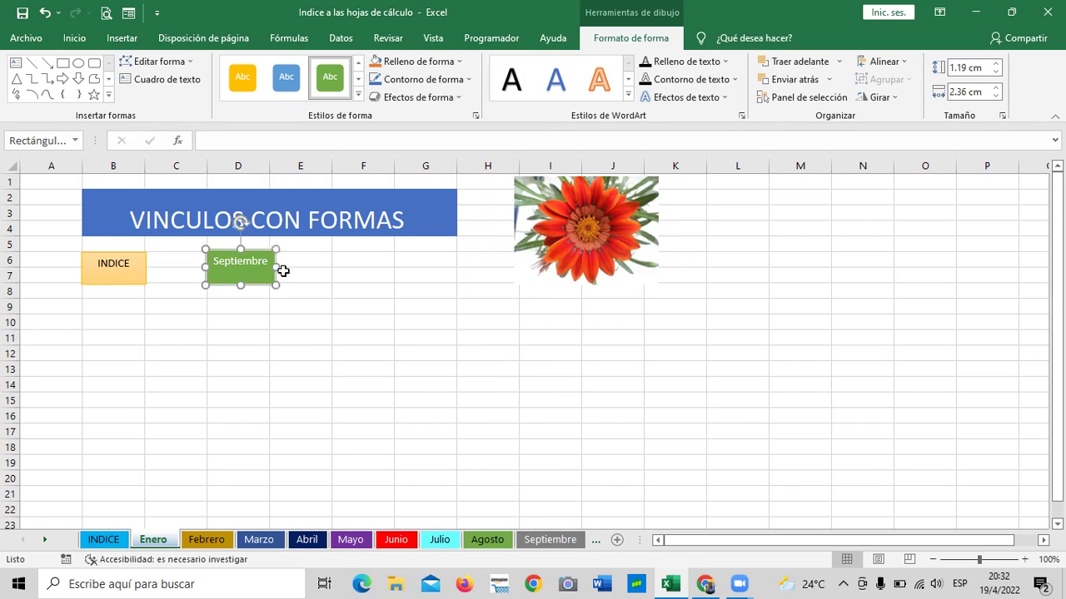
{"action": "left_click", "coordinate": [293, 292]}
{"action": "left_click", "coordinate": [262, 259]}
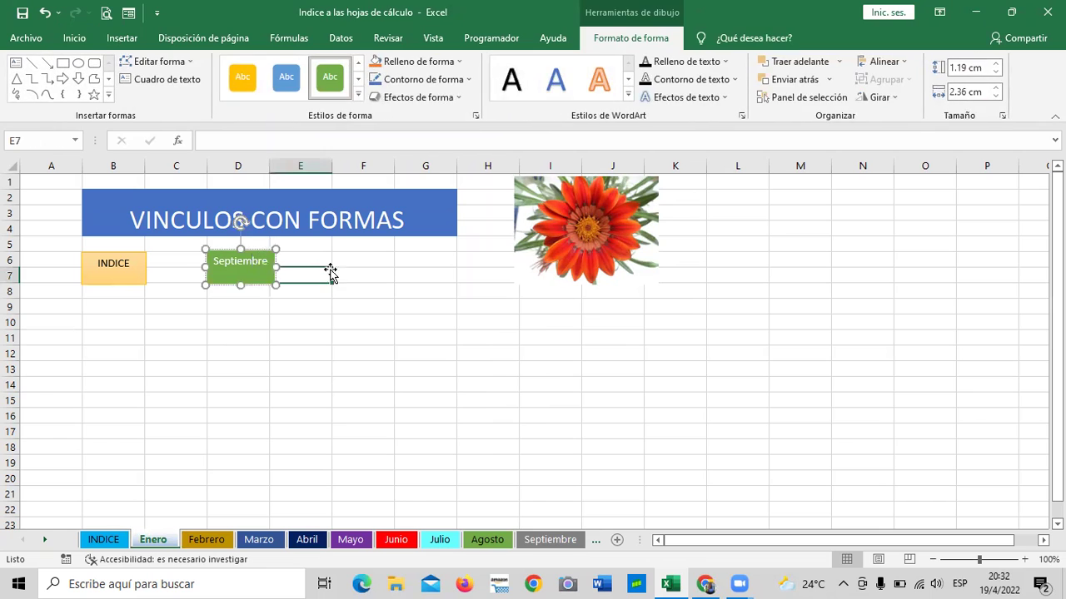
{"action": "left_click", "coordinate": [319, 319]}
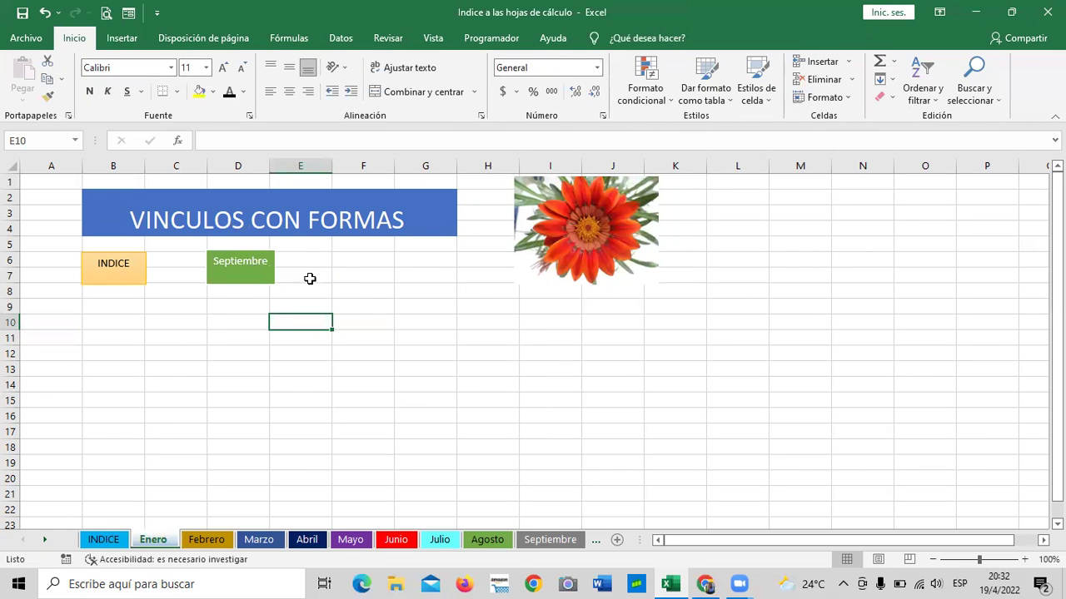
Step: Start a hyperlink on the Septiembre shape targeting the Septiembre sheet in this document
{"action": "right_click", "coordinate": [263, 275]}
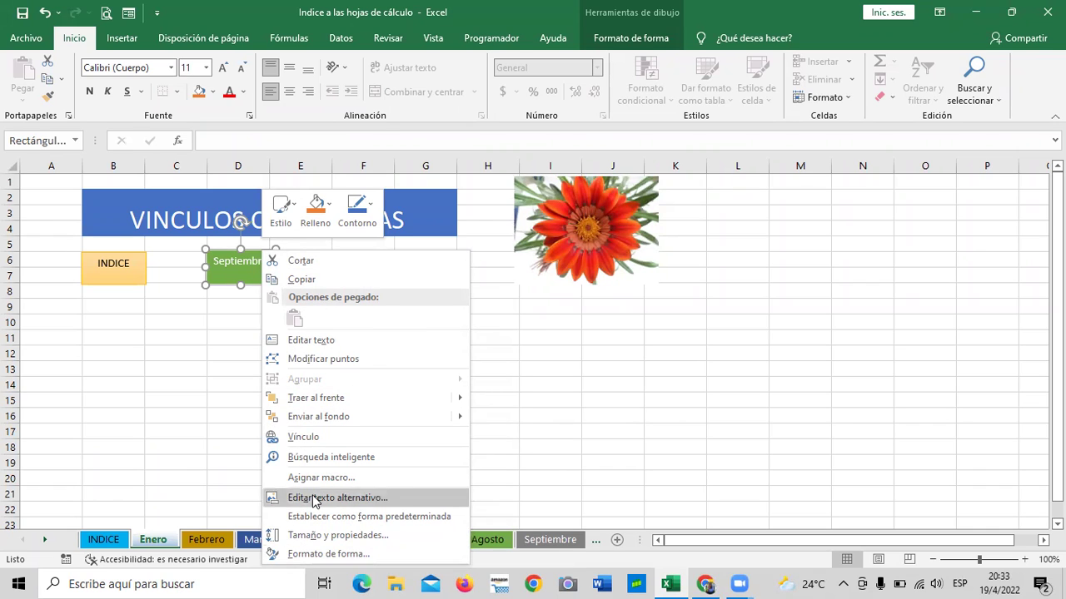
{"action": "left_click", "coordinate": [305, 441]}
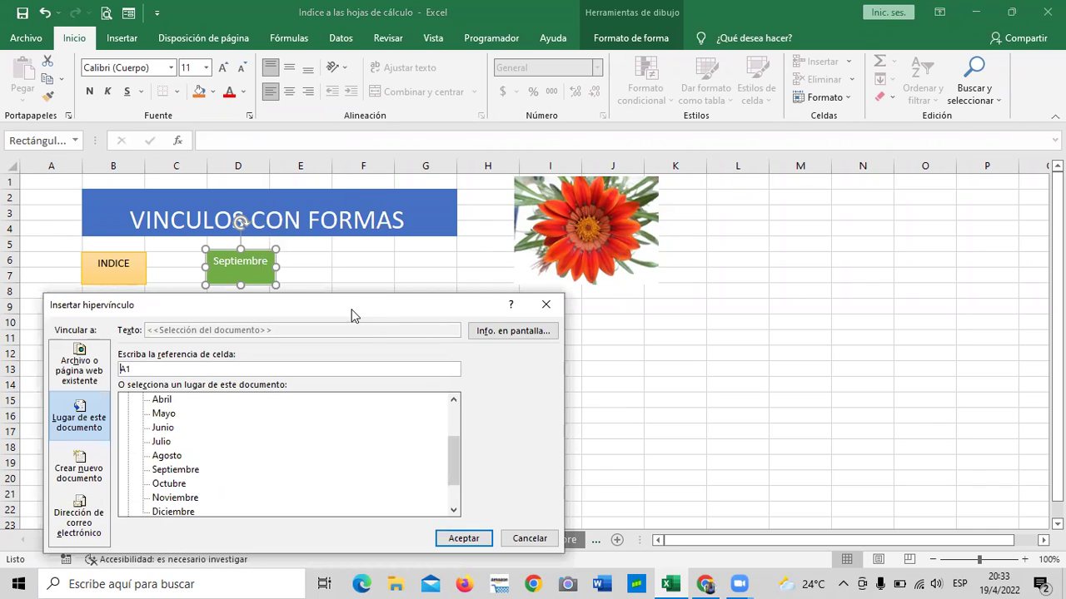
{"action": "left_click_drag", "start_coordinate": [358, 311], "coordinate": [683, 161]}
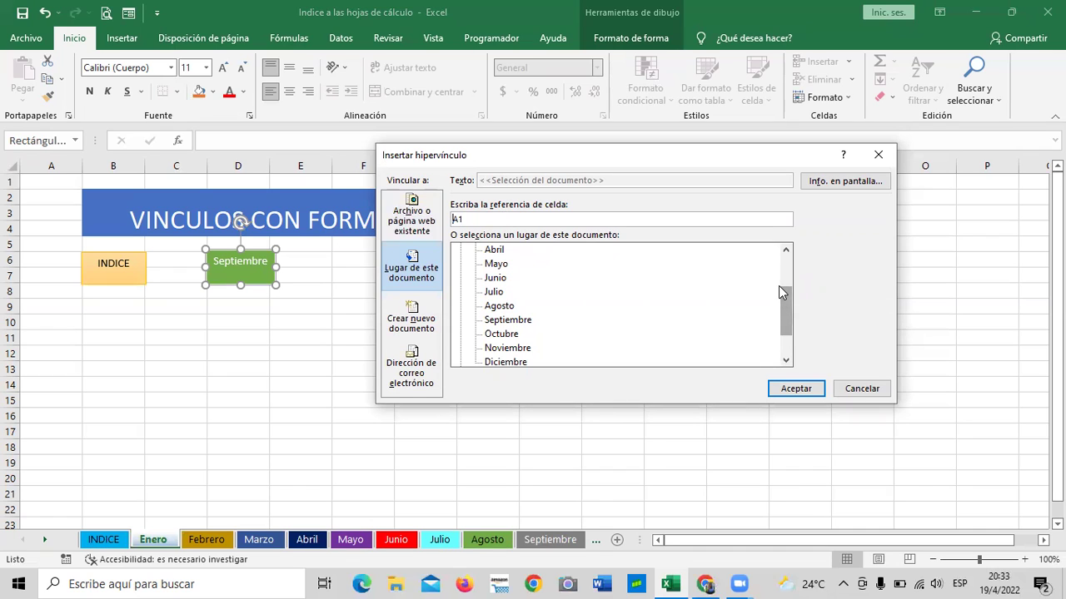
{"action": "left_click_drag", "start_coordinate": [785, 308], "coordinate": [786, 342]}
{"action": "left_click", "coordinate": [509, 279]}
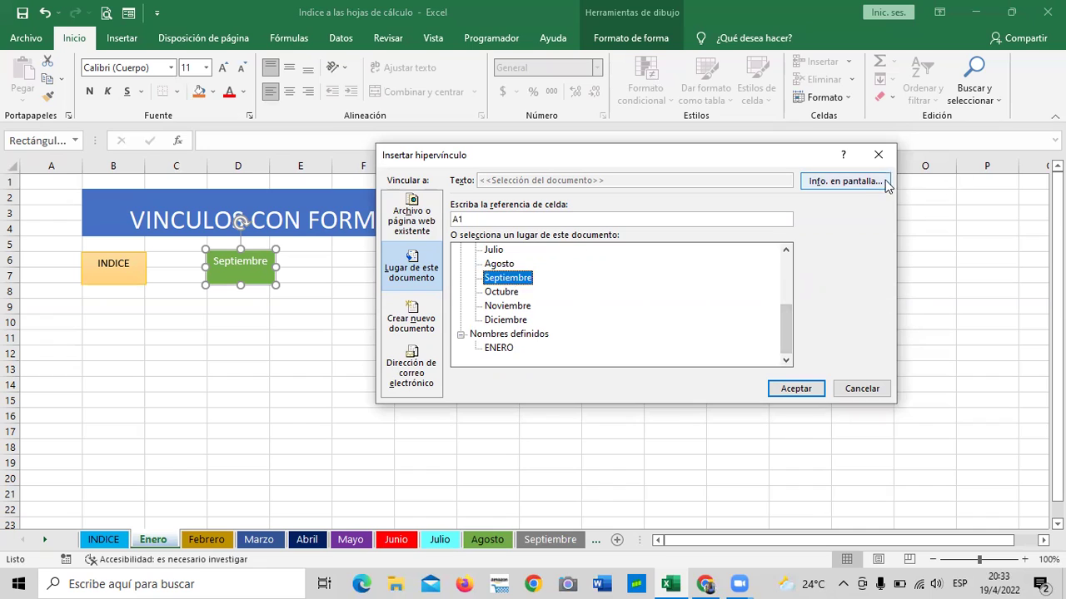
Step: Set the link's screen tip to IR A SEPTIEMBRE and confirm the hyperlink
{"action": "left_click", "coordinate": [858, 182]}
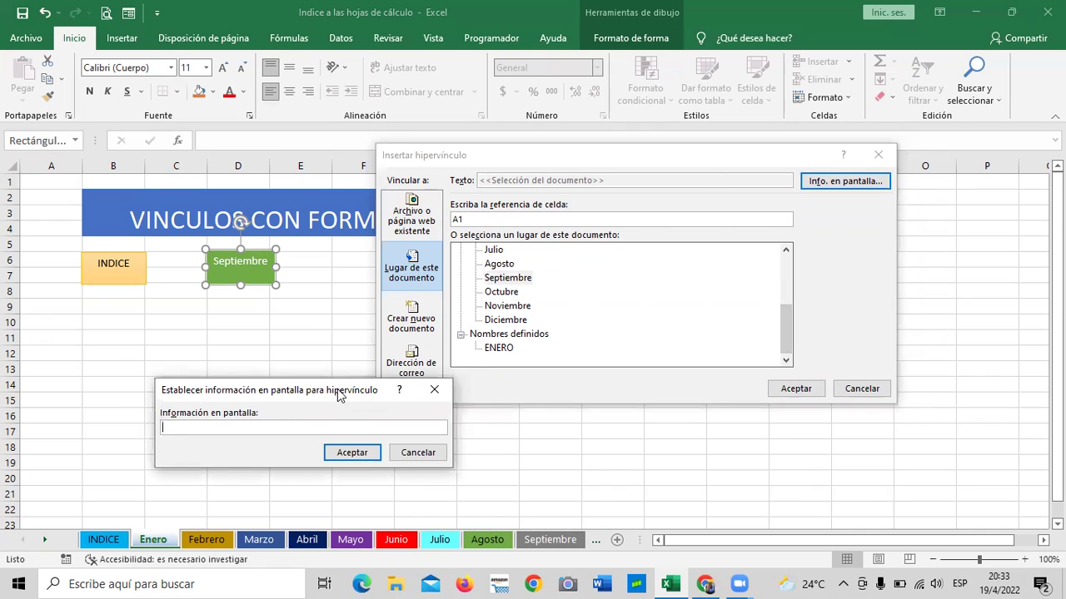
{"action": "left_click_drag", "start_coordinate": [338, 397], "coordinate": [720, 229]}
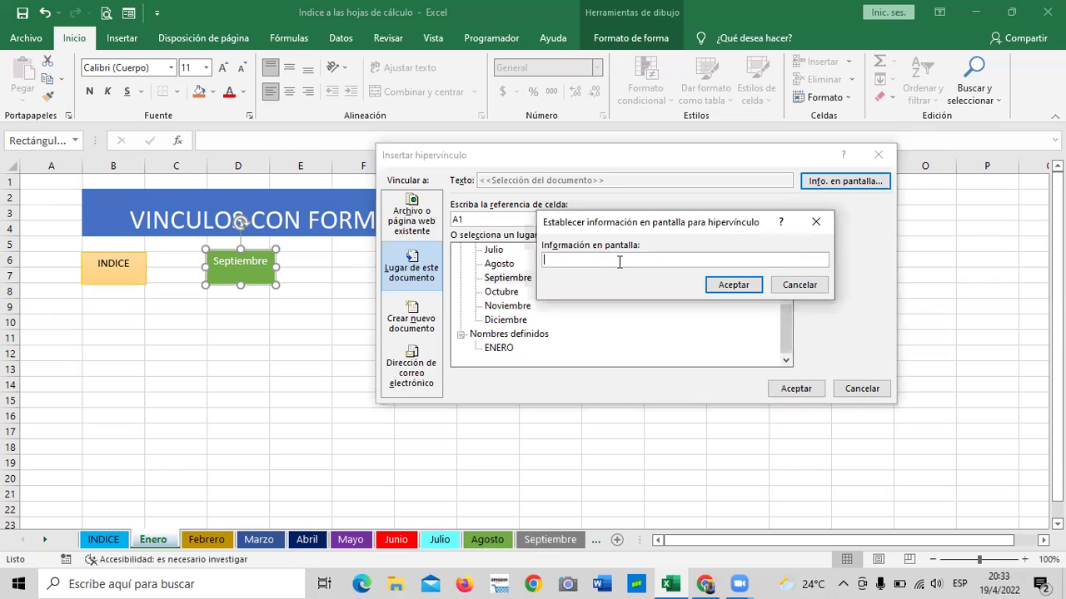
{"action": "key", "text": "Caps_Lock"}
{"action": "type", "text": "IR A S"}
{"action": "type", "text": "EPTIEM"}
{"action": "left_click", "coordinate": [735, 285]}
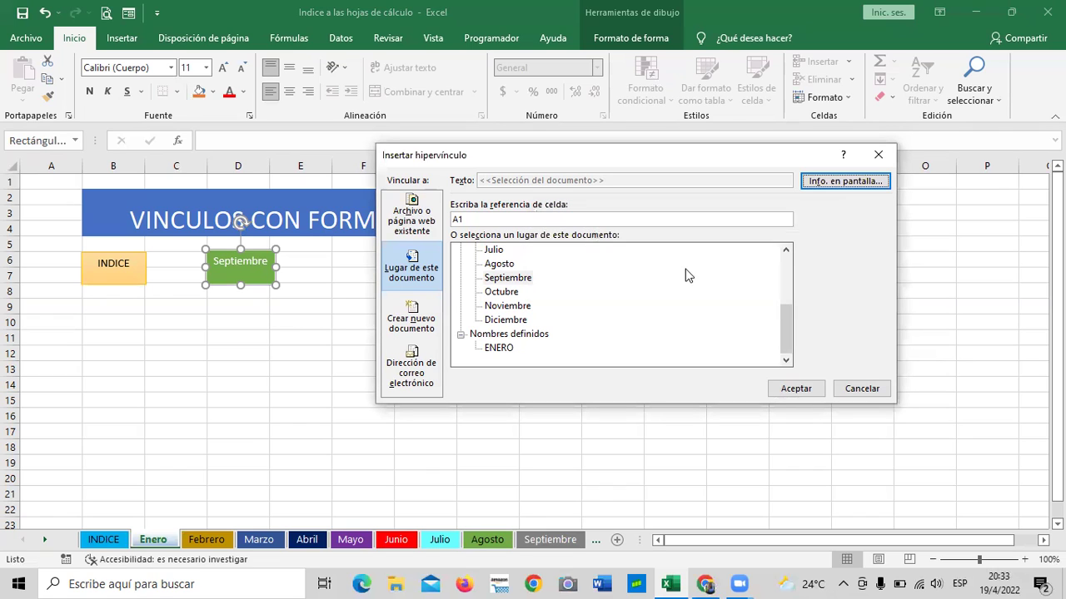
{"action": "left_click", "coordinate": [504, 277]}
{"action": "left_click", "coordinate": [796, 388]}
{"action": "left_click", "coordinate": [882, 350]}
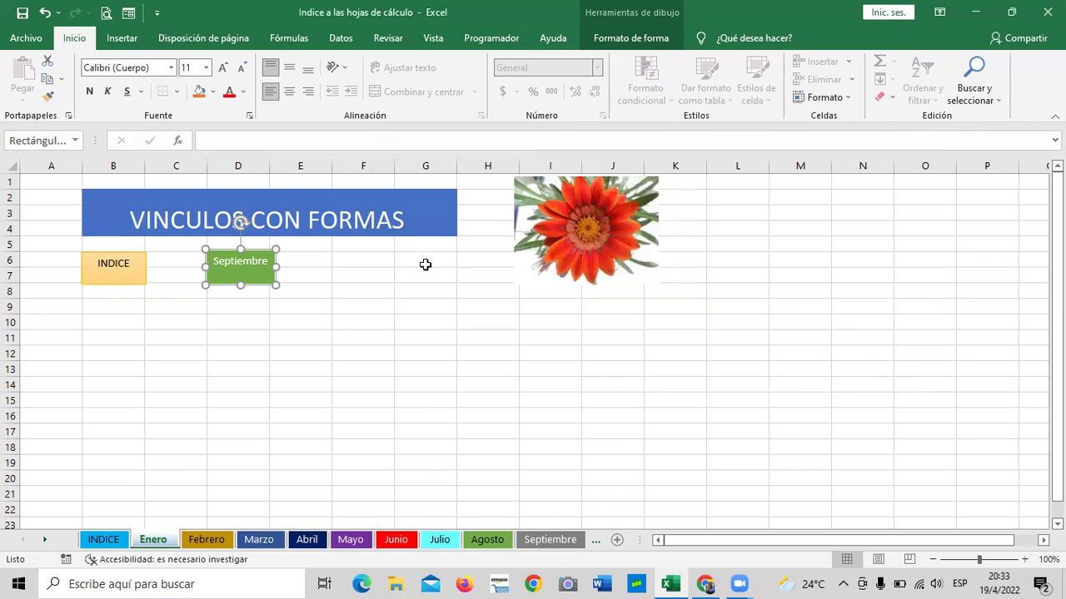
{"action": "left_click", "coordinate": [322, 376]}
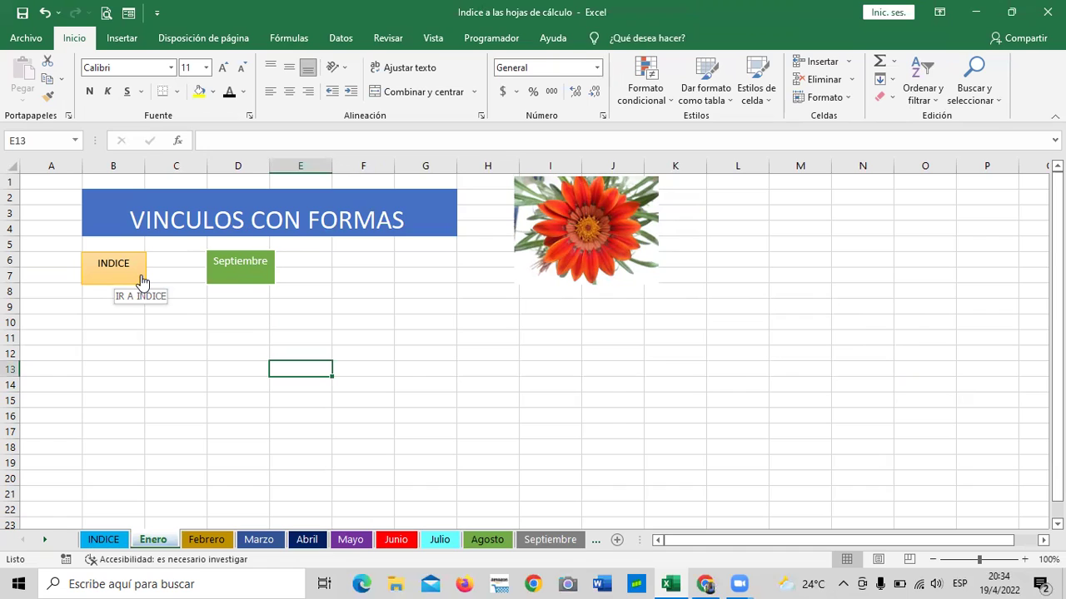
Step: Use the green Septiembre shape's link to reach the empty Septiembre sheet, then select C3
{"action": "left_click", "coordinate": [240, 268]}
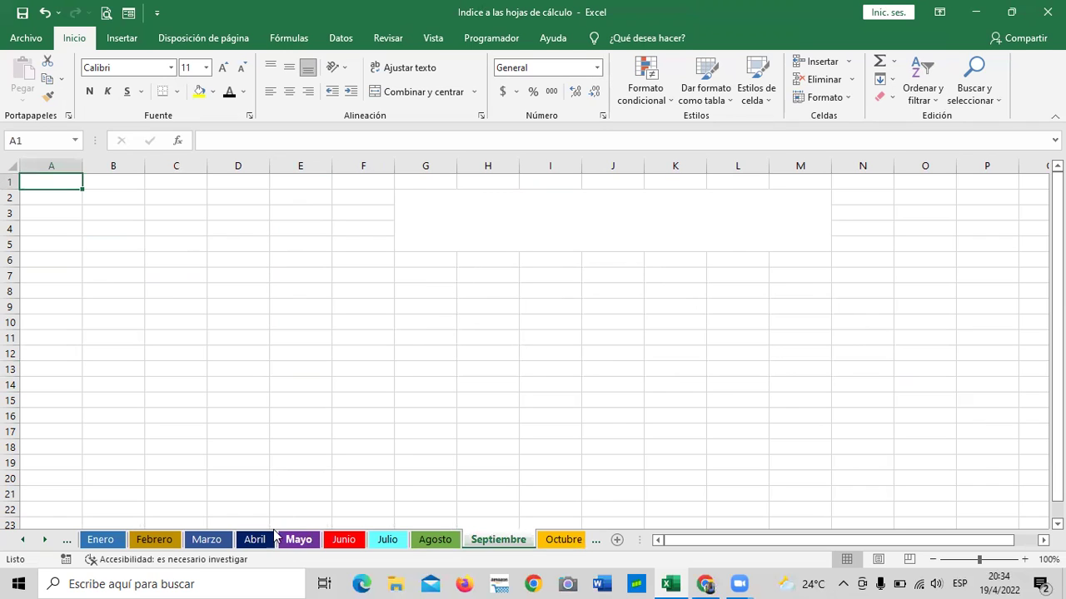
{"action": "left_click", "coordinate": [176, 212]}
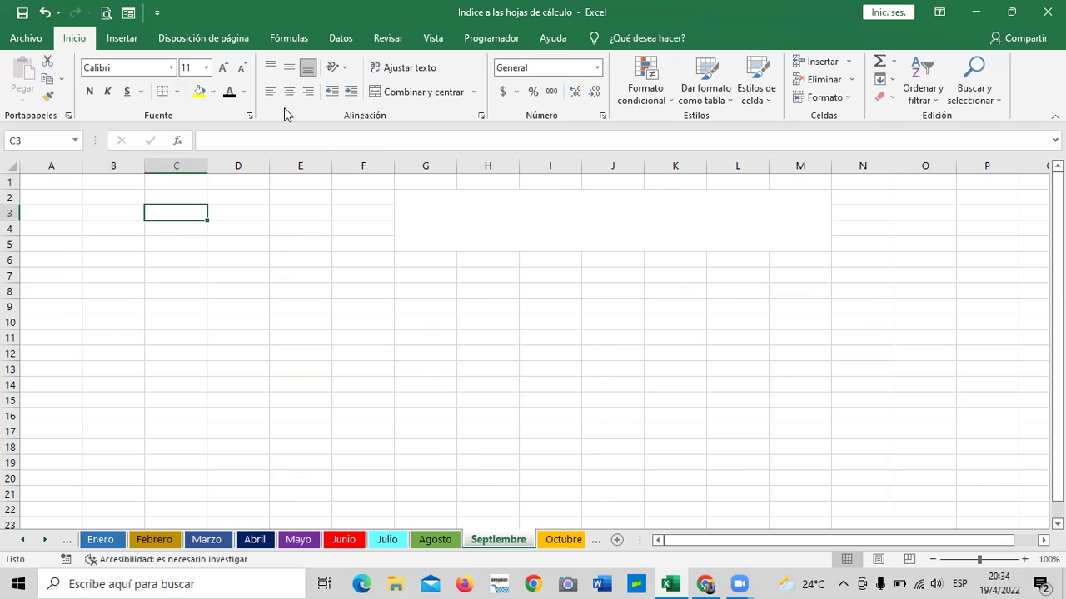
Step: Draw an oval over cells B6 to C10 on the Septiembre sheet
{"action": "left_click", "coordinate": [119, 39]}
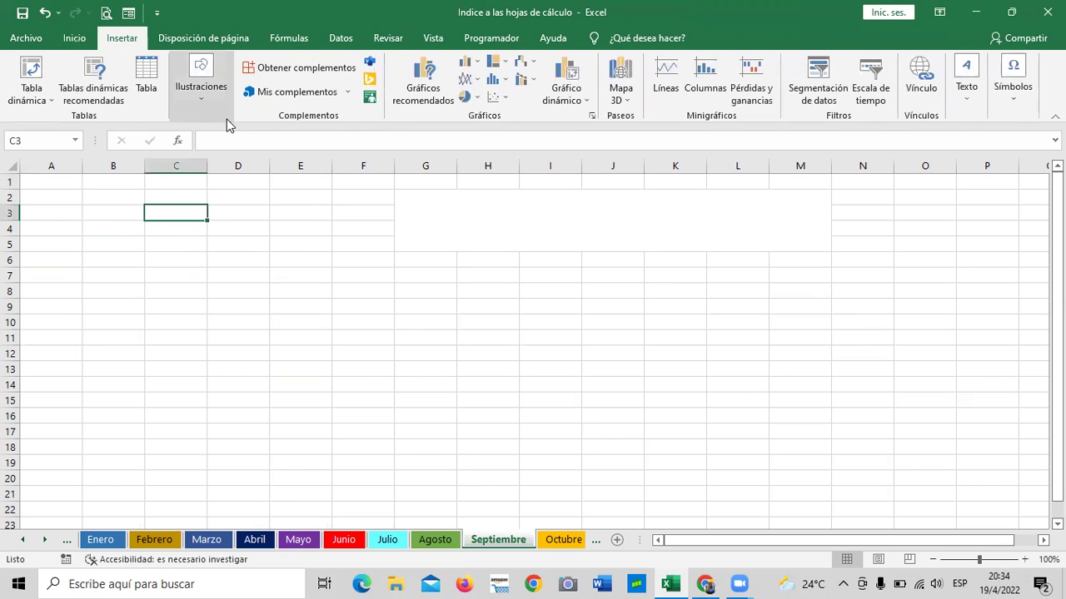
{"action": "left_click", "coordinate": [202, 98]}
{"action": "left_click", "coordinate": [233, 163]}
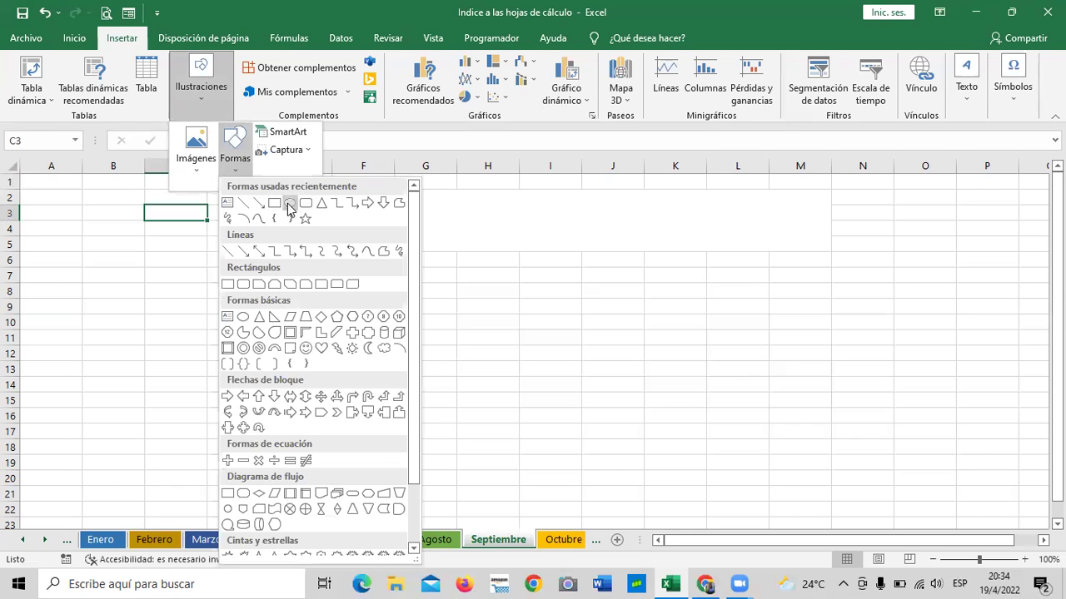
{"action": "left_click", "coordinate": [289, 203]}
{"action": "mouse_move", "coordinate": [96, 257]}
{"action": "left_mouse_down"}
{"action": "mouse_move", "coordinate": [213, 331]}
{"action": "mouse_move", "coordinate": [198, 322]}
{"action": "left_mouse_up"}
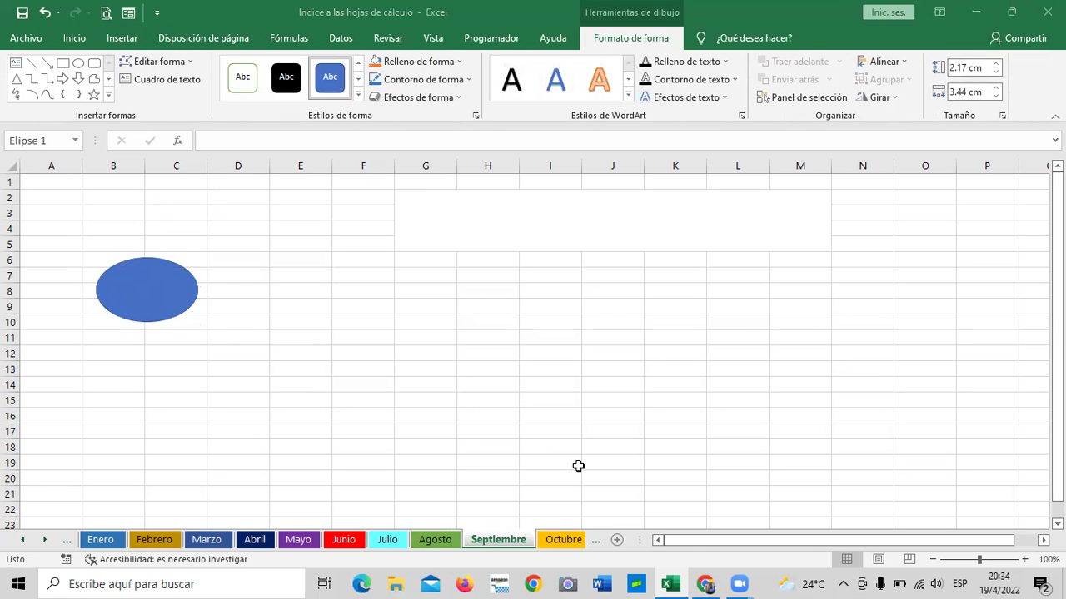
{"action": "left_click", "coordinate": [120, 289]}
{"action": "left_click", "coordinate": [287, 307]}
Step: Label the oval INDICE and give it the gold shape style
{"action": "left_click", "coordinate": [160, 289]}
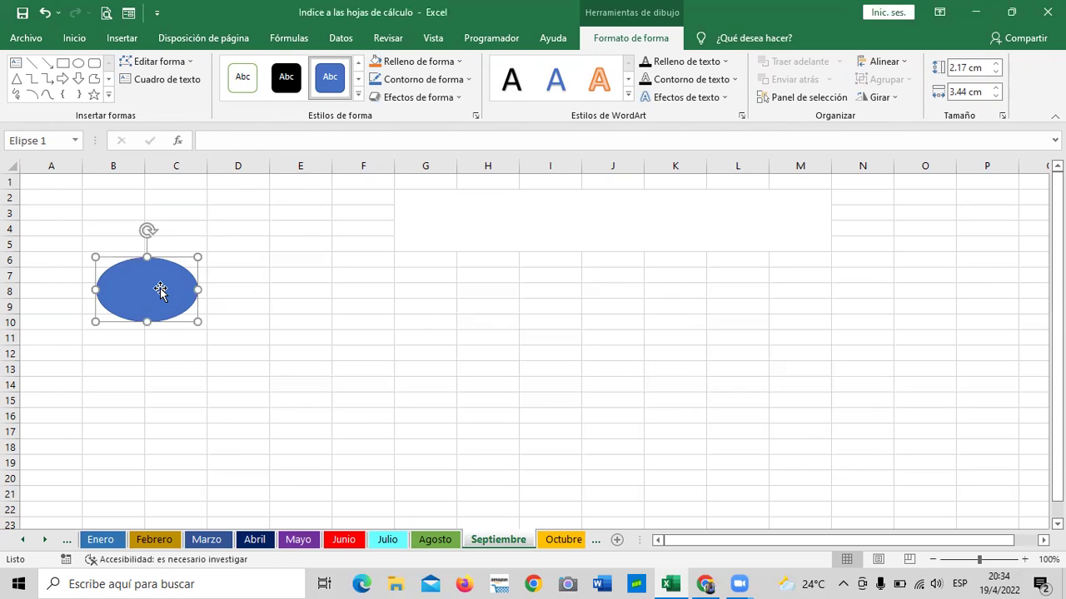
{"action": "key", "text": "Caps_Lock"}
{"action": "key", "text": "Caps_Lock"}
{"action": "type", "text": "INDICE"}
{"action": "key", "text": "Escape"}
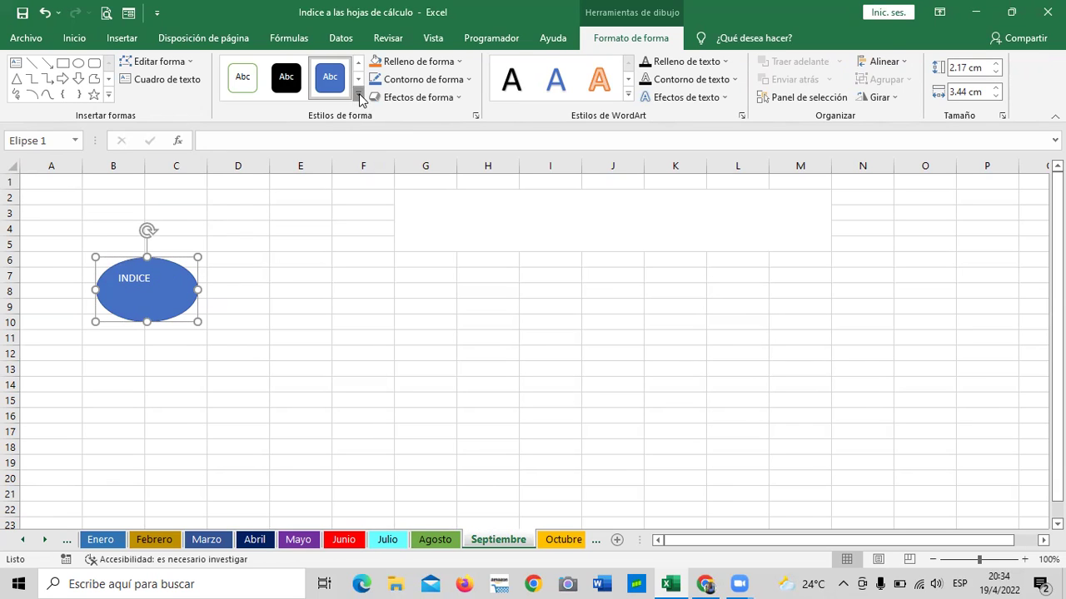
{"action": "left_click", "coordinate": [360, 98]}
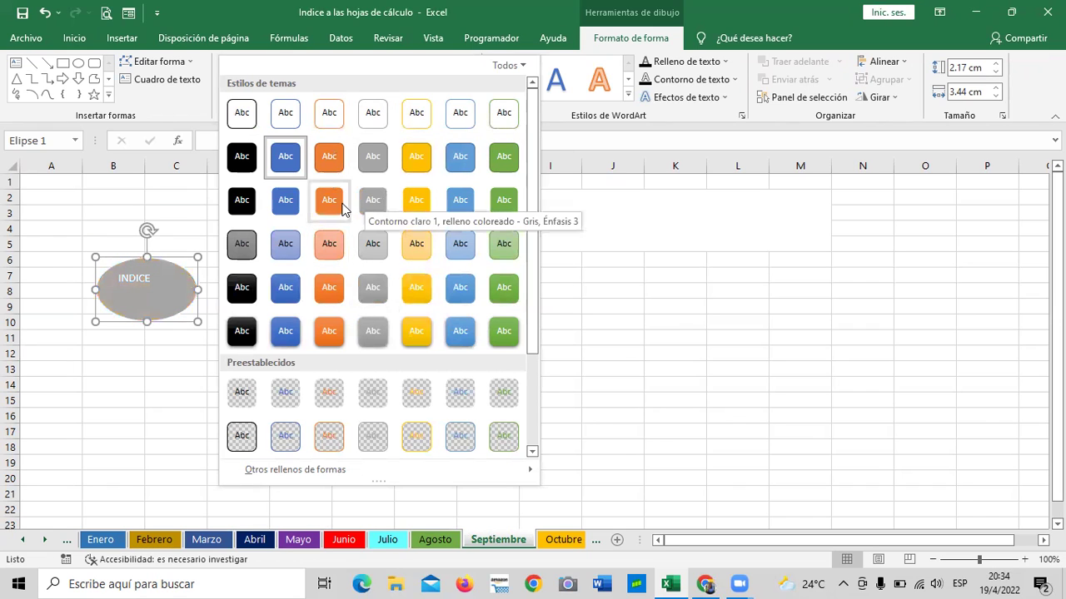
{"action": "left_click", "coordinate": [412, 205]}
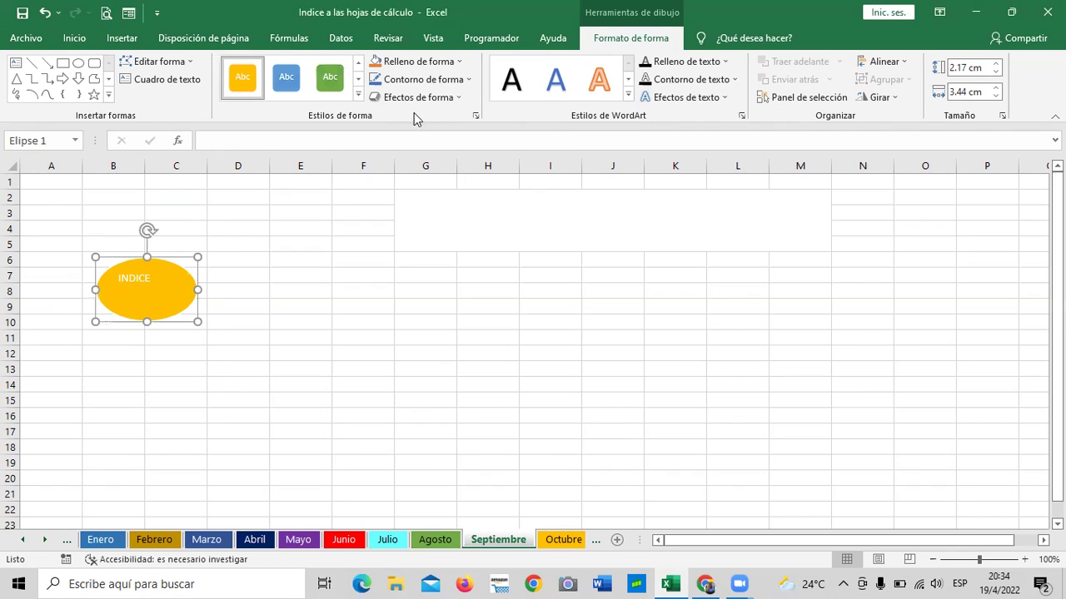
Step: Centre the INDICE text and enlarge it to 18 pt
{"action": "left_click", "coordinate": [74, 37]}
{"action": "left_click", "coordinate": [289, 92]}
{"action": "left_click", "coordinate": [222, 67]}
{"action": "left_click", "coordinate": [223, 66]}
{"action": "left_click", "coordinate": [222, 67]}
{"action": "left_click", "coordinate": [222, 67]}
{"action": "left_click", "coordinate": [223, 67]}
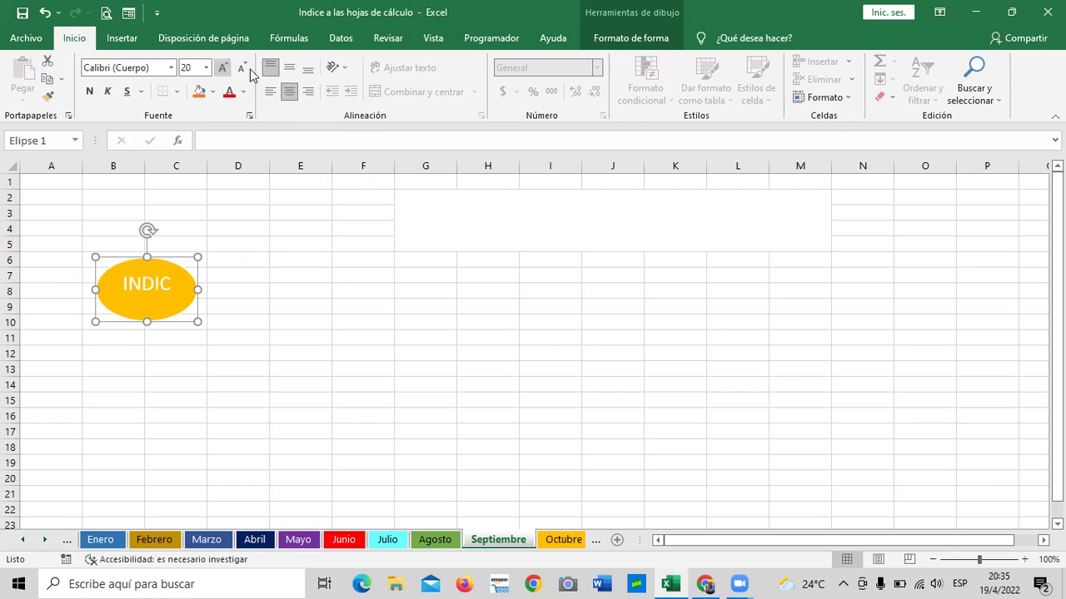
{"action": "left_click", "coordinate": [241, 68]}
{"action": "left_click", "coordinate": [302, 274]}
{"action": "left_click", "coordinate": [172, 297]}
Step: Hyperlink the INDICE oval to the Febrero sheet in this document and open Febrero
{"action": "right_click", "coordinate": [173, 298]}
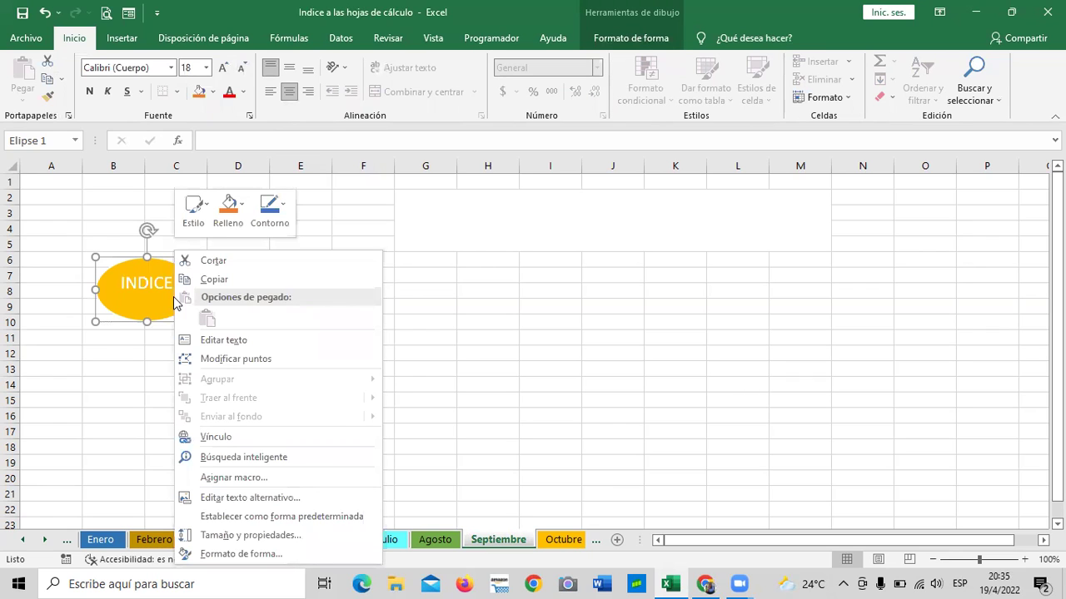
{"action": "left_click", "coordinate": [212, 438]}
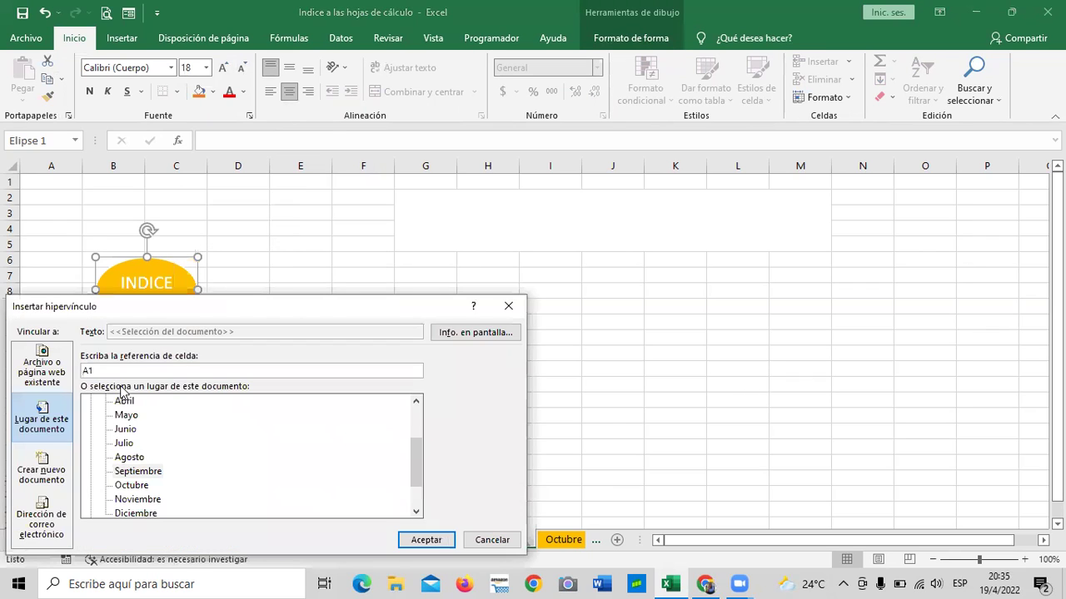
{"action": "left_click_drag", "start_coordinate": [359, 302], "coordinate": [675, 196]}
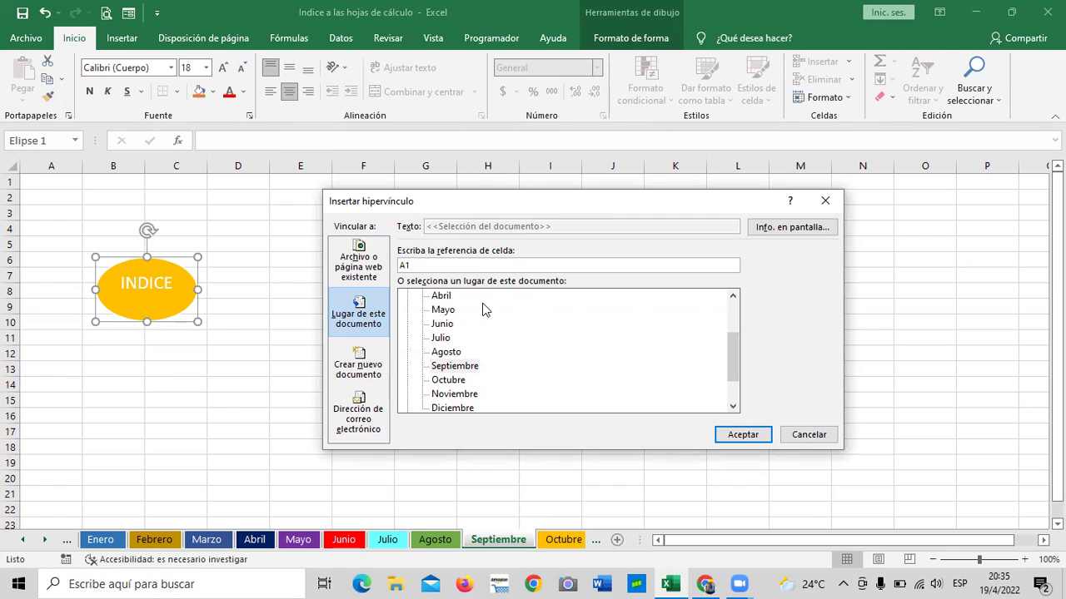
{"action": "left_click_drag", "start_coordinate": [734, 353], "coordinate": [723, 296]}
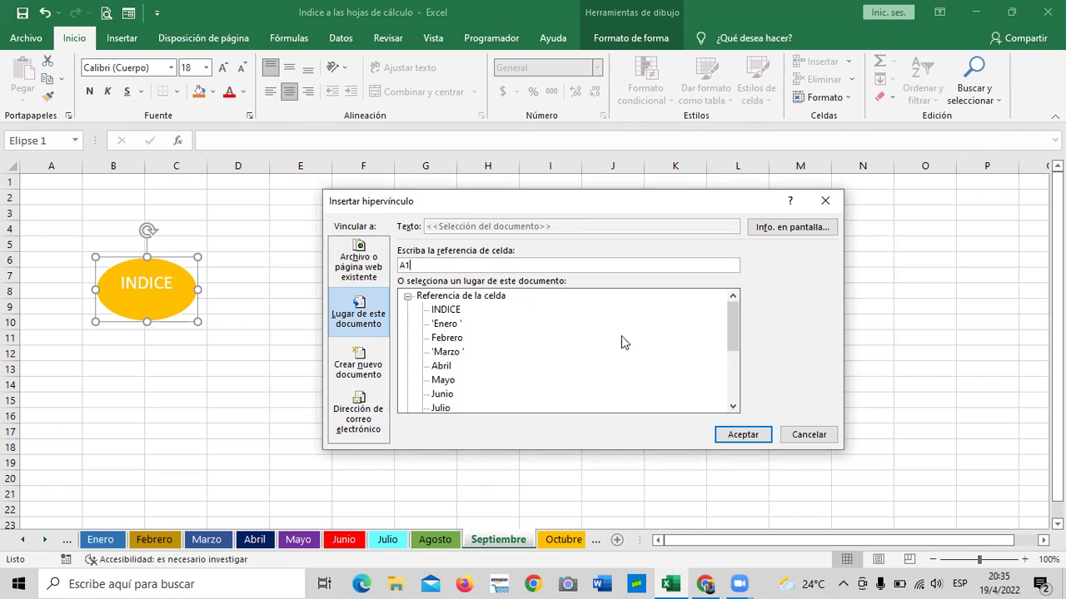
{"action": "mouse_move", "coordinate": [734, 335]}
{"action": "left_mouse_down"}
{"action": "mouse_move", "coordinate": [732, 345]}
{"action": "mouse_move", "coordinate": [732, 307]}
{"action": "left_mouse_up"}
{"action": "left_click", "coordinate": [454, 343]}
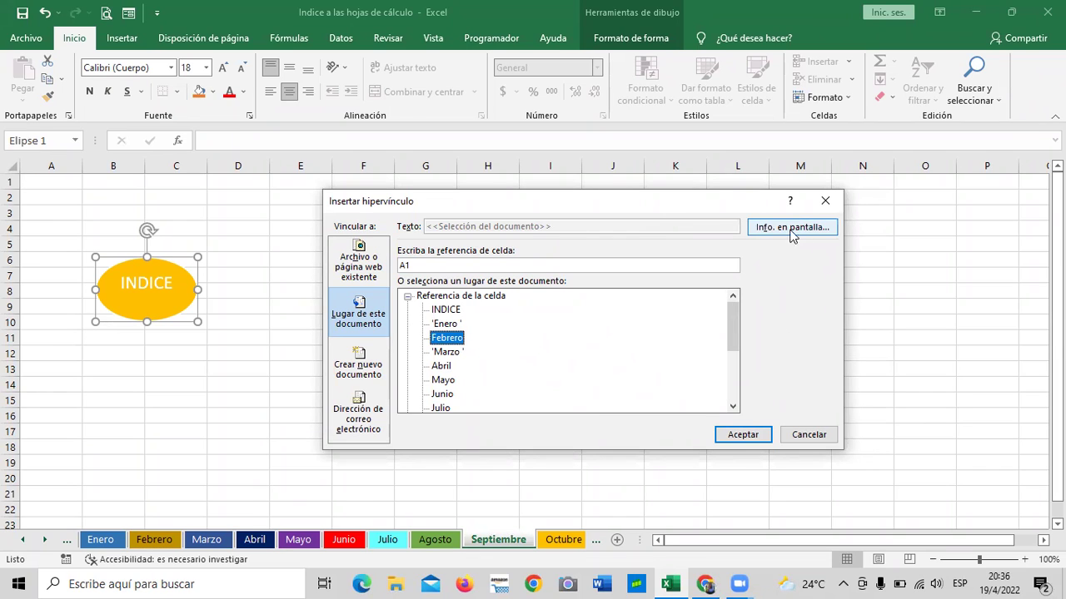
{"action": "left_click", "coordinate": [754, 434]}
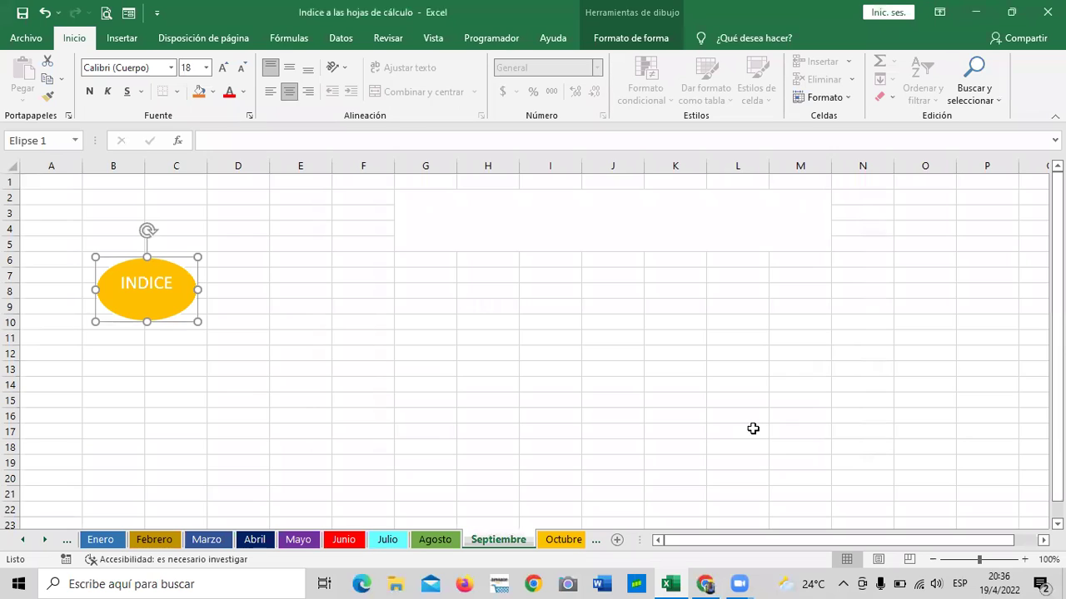
{"action": "left_click", "coordinate": [613, 318]}
{"action": "left_click", "coordinate": [195, 306]}
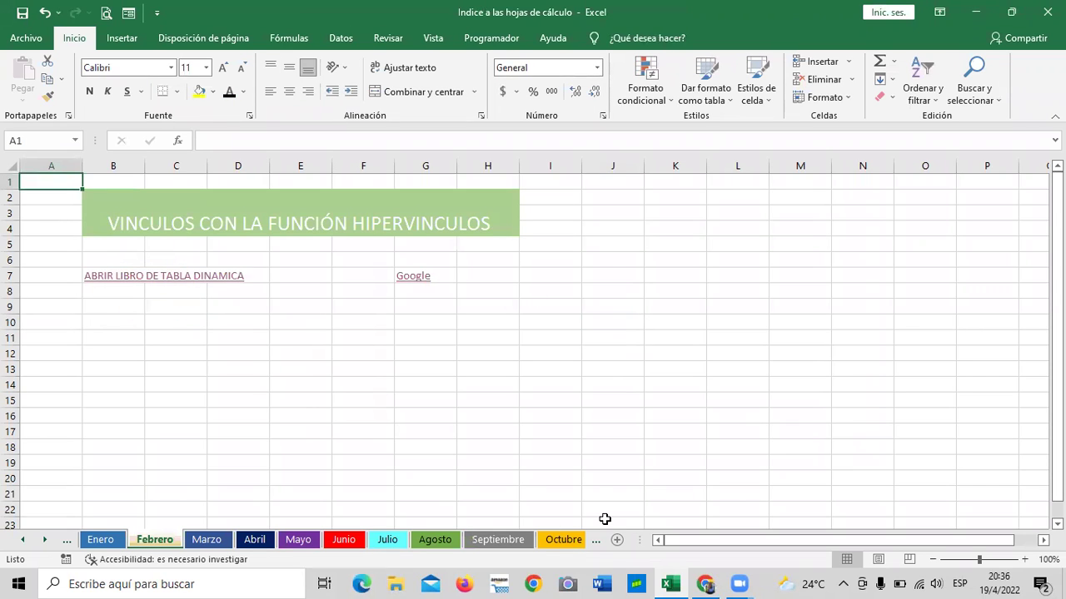
Step: Visit Marzo, Febrero and Enero, follow the Septiembre and INDICE shape links, then return to Enero
{"action": "left_click", "coordinate": [207, 539]}
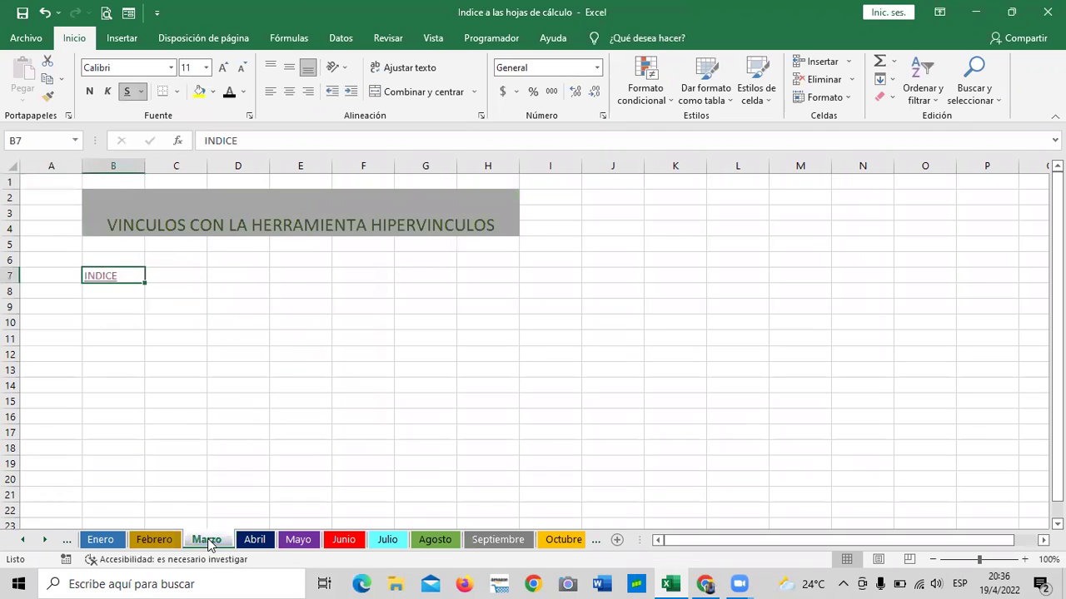
{"action": "left_click", "coordinate": [150, 543]}
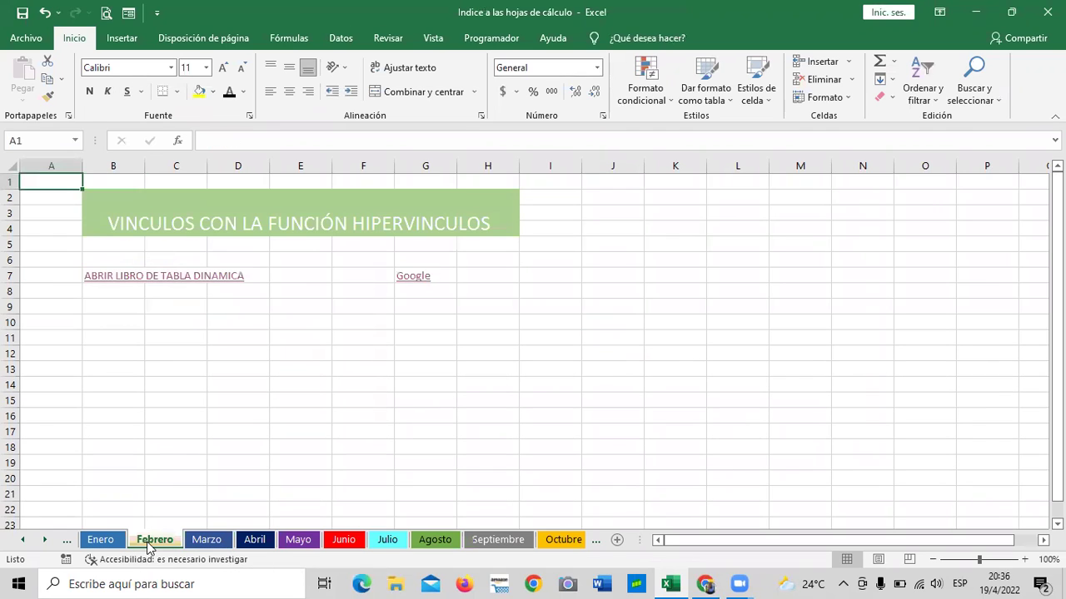
{"action": "left_click", "coordinate": [103, 541]}
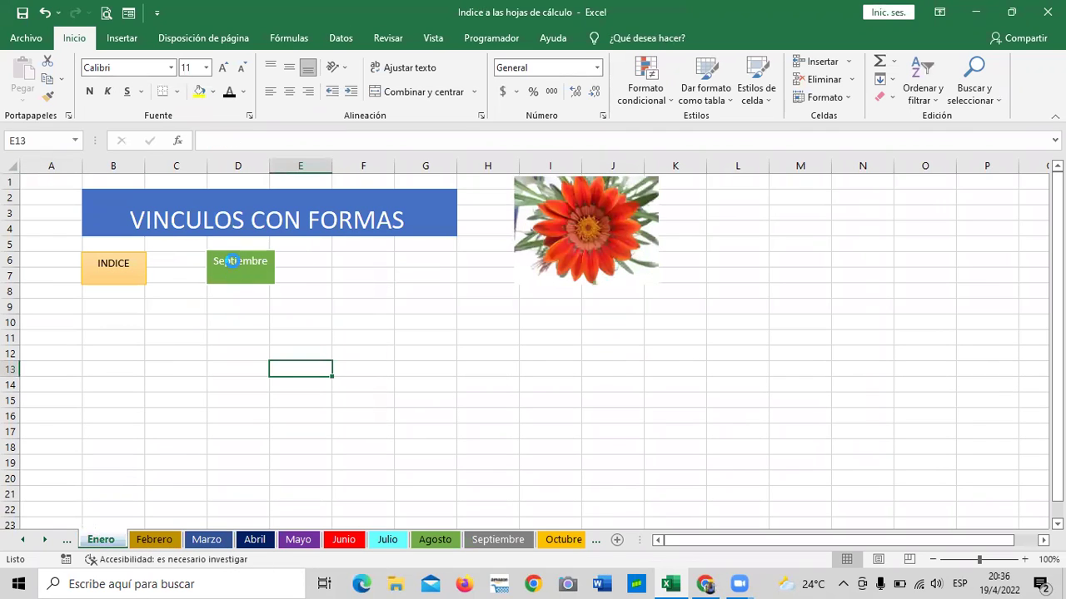
{"action": "left_click", "coordinate": [233, 262]}
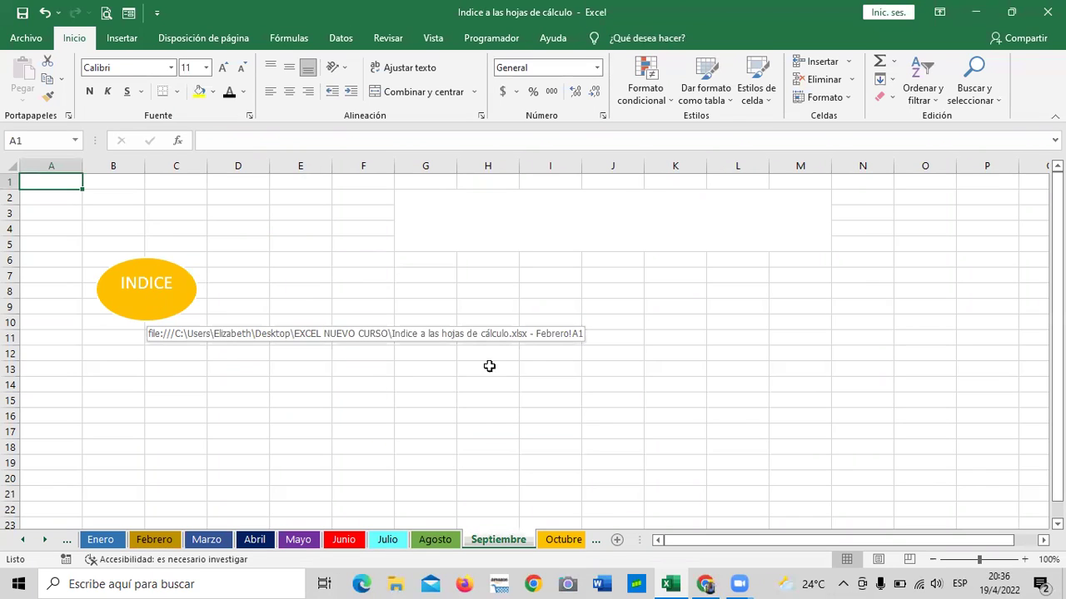
{"action": "left_click", "coordinate": [150, 296]}
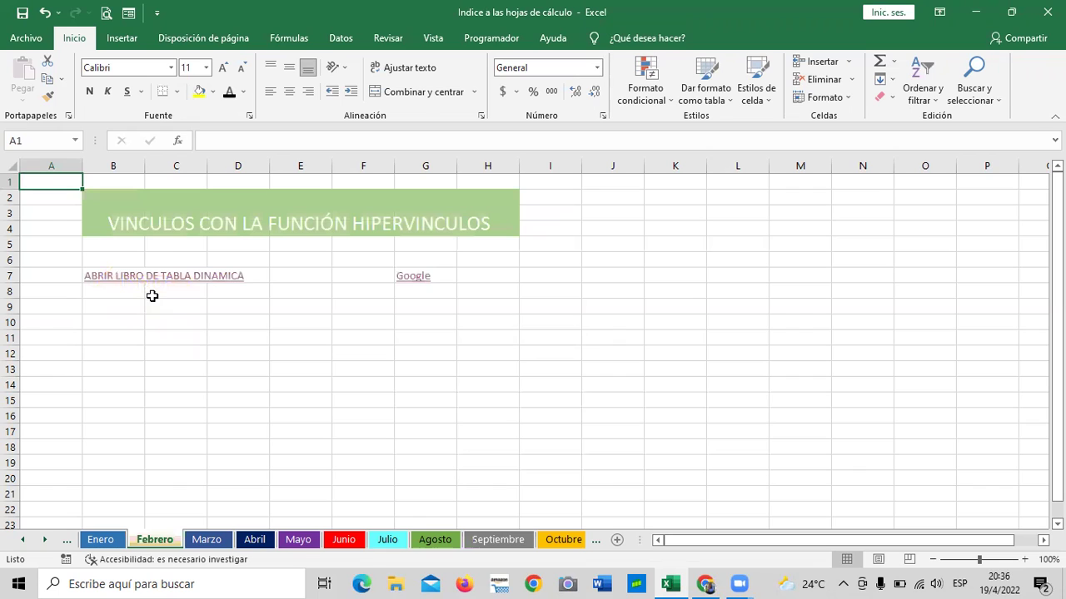
{"action": "left_click", "coordinate": [103, 541]}
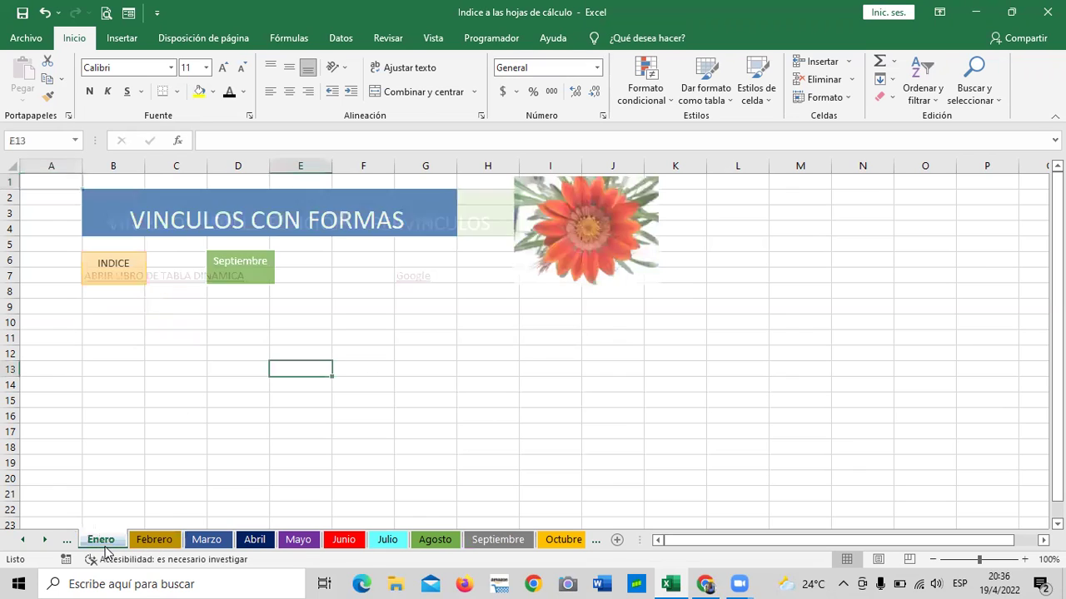
Step: Copy the INDICE and Septiembre shapes and paste the copies at B10 and D10
{"action": "right_click", "coordinate": [143, 281]}
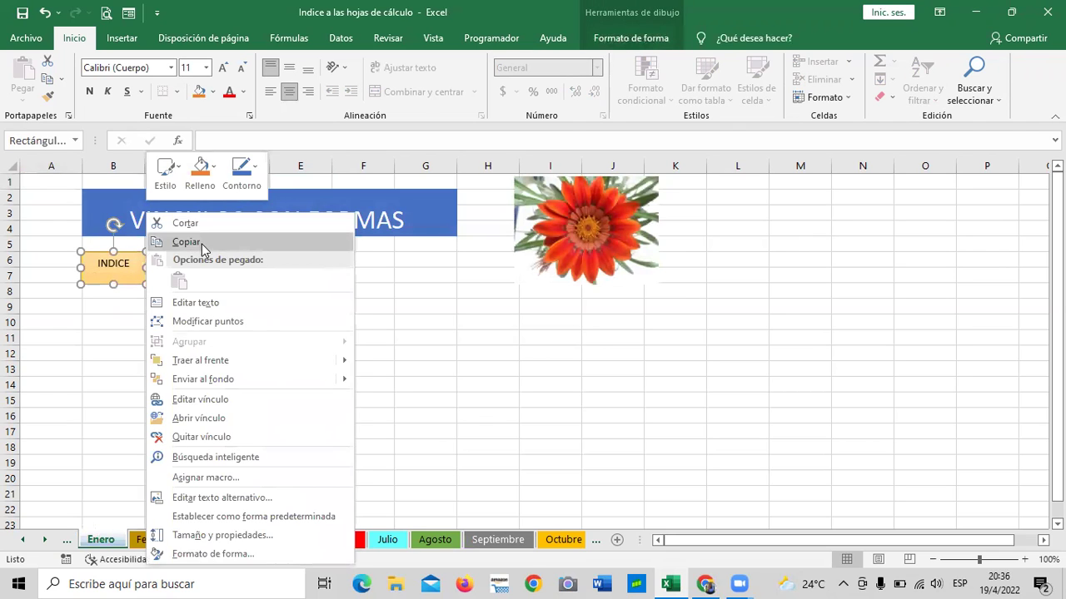
{"action": "left_click", "coordinate": [203, 249]}
{"action": "right_click", "coordinate": [106, 324]}
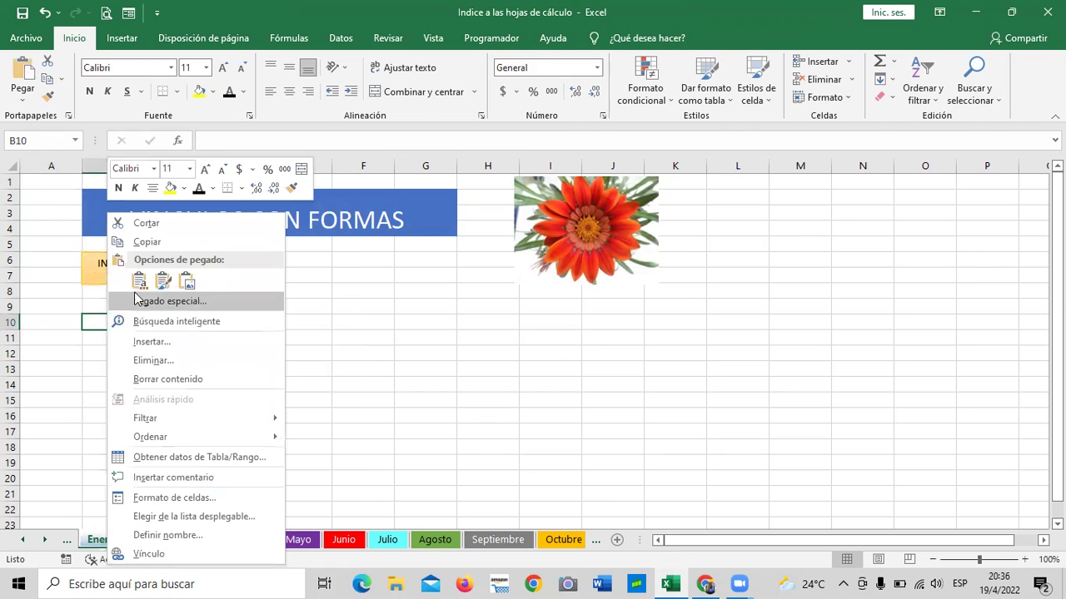
{"action": "left_click", "coordinate": [139, 281]}
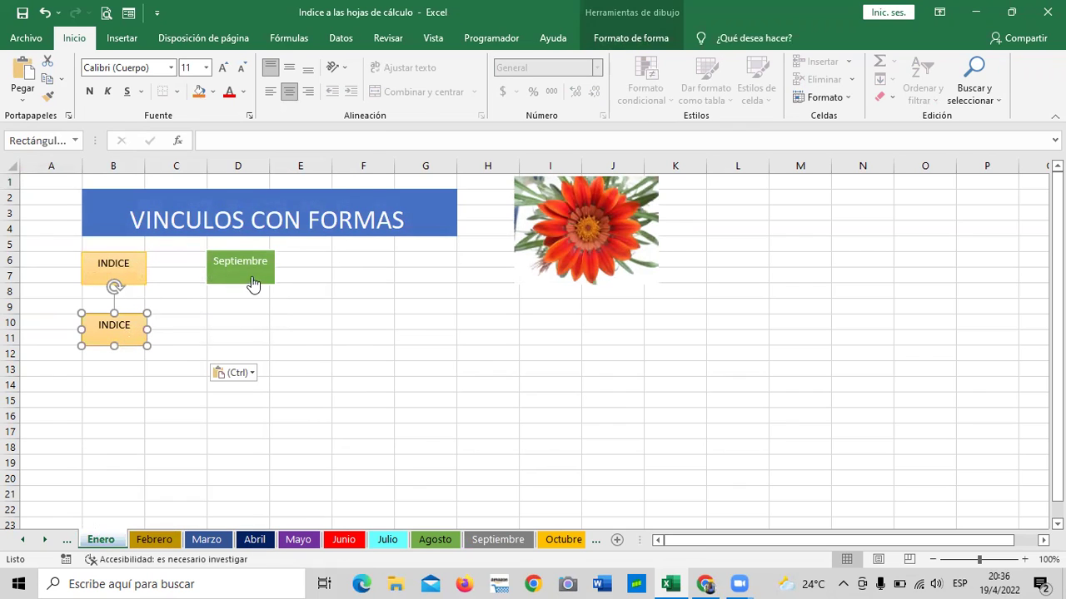
{"action": "right_click", "coordinate": [253, 285]}
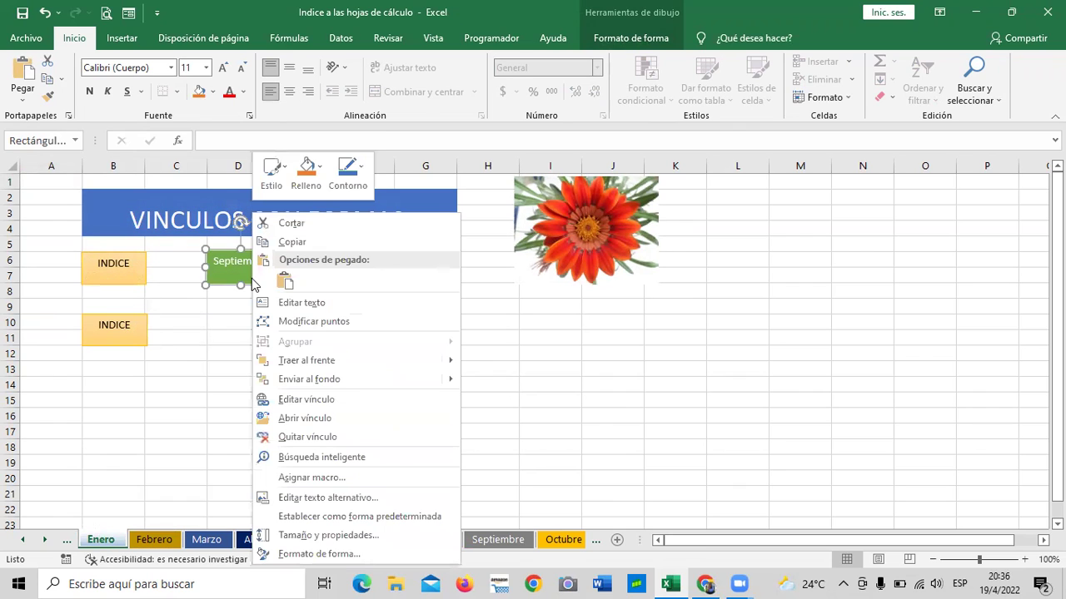
{"action": "left_click", "coordinate": [286, 242]}
{"action": "right_click", "coordinate": [226, 331]}
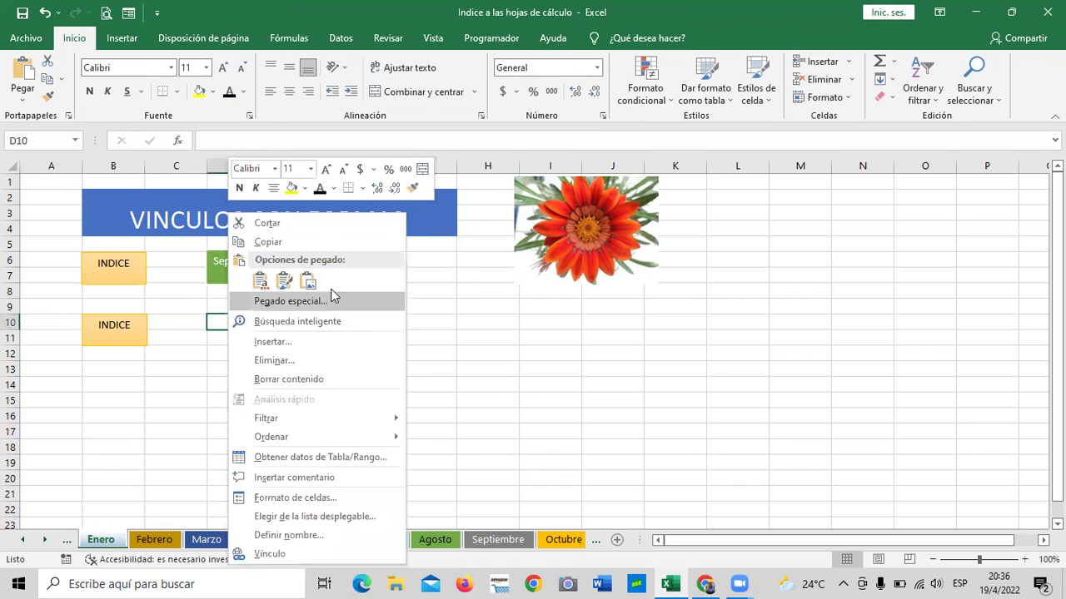
{"action": "left_click", "coordinate": [260, 283]}
{"action": "left_click", "coordinate": [414, 325]}
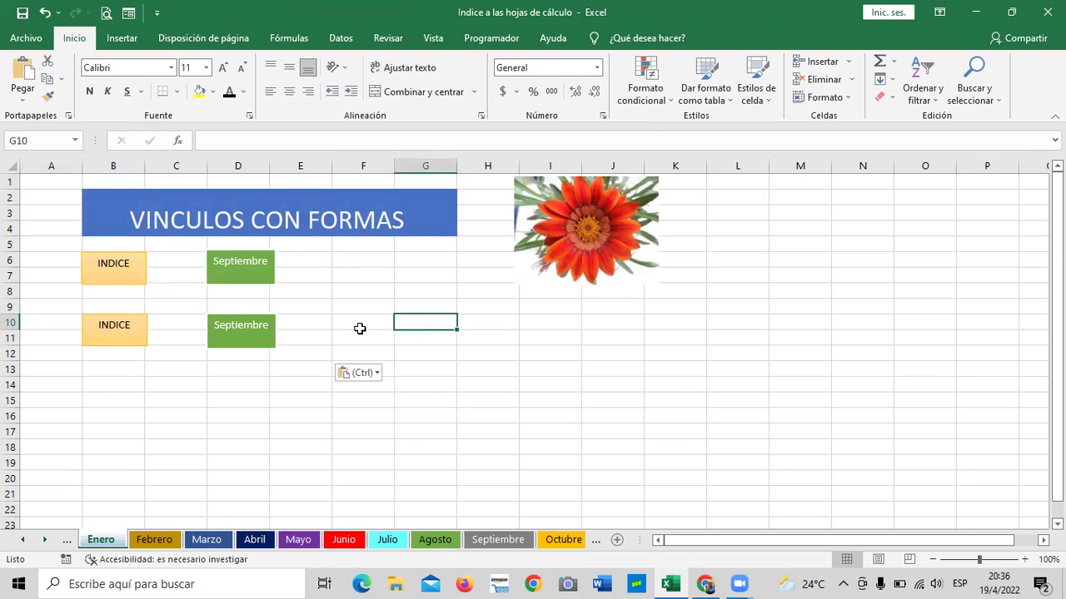
{"action": "left_click", "coordinate": [405, 277]}
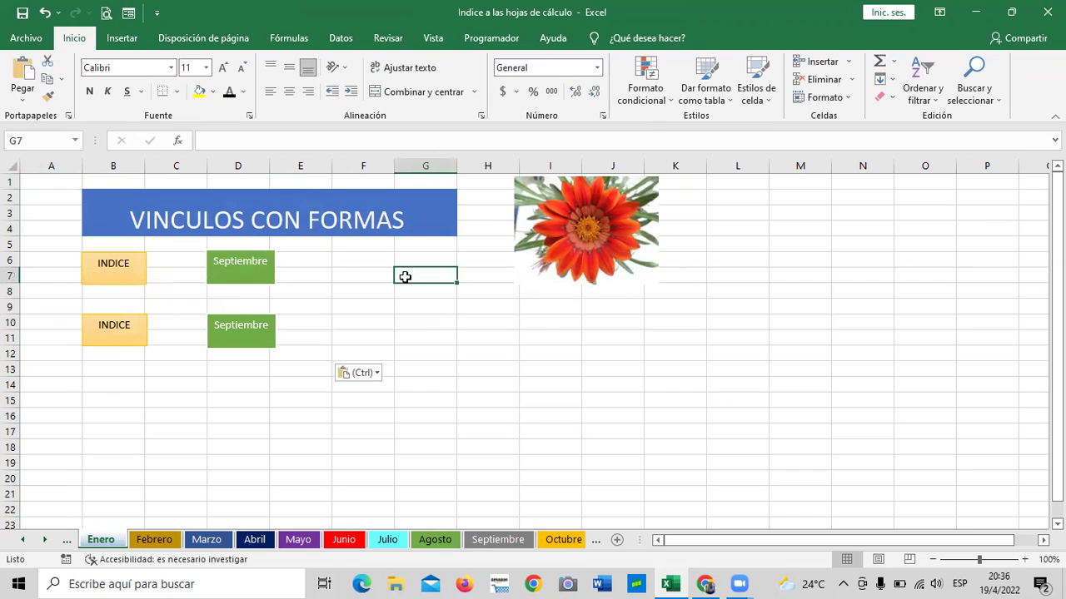
Step: Follow the copied Septiembre link, then return through the sheet tabs to Enero
{"action": "left_click", "coordinate": [237, 338]}
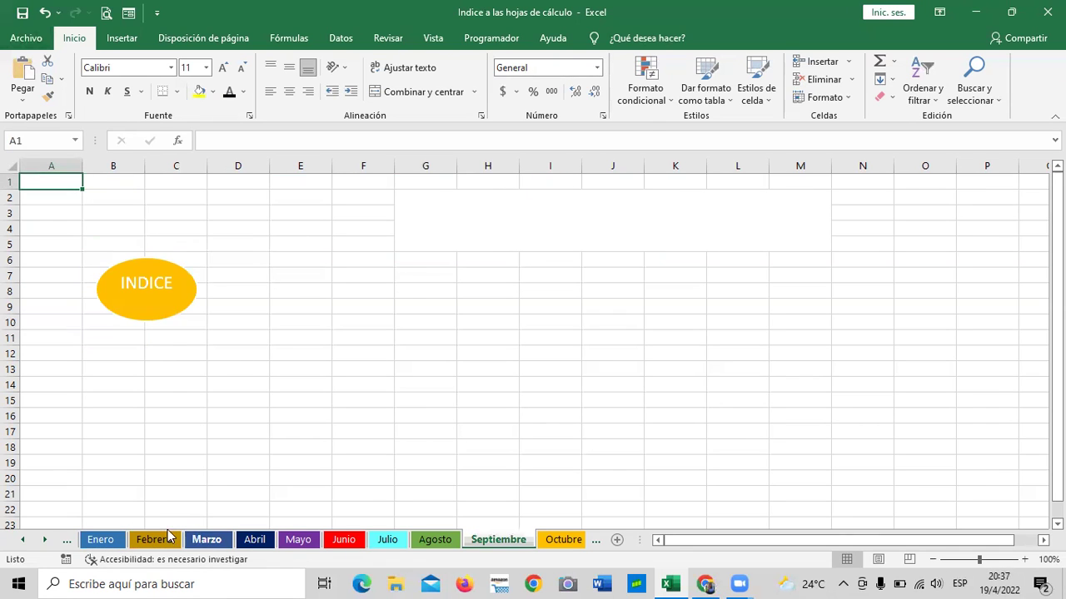
{"action": "left_click", "coordinate": [22, 541]}
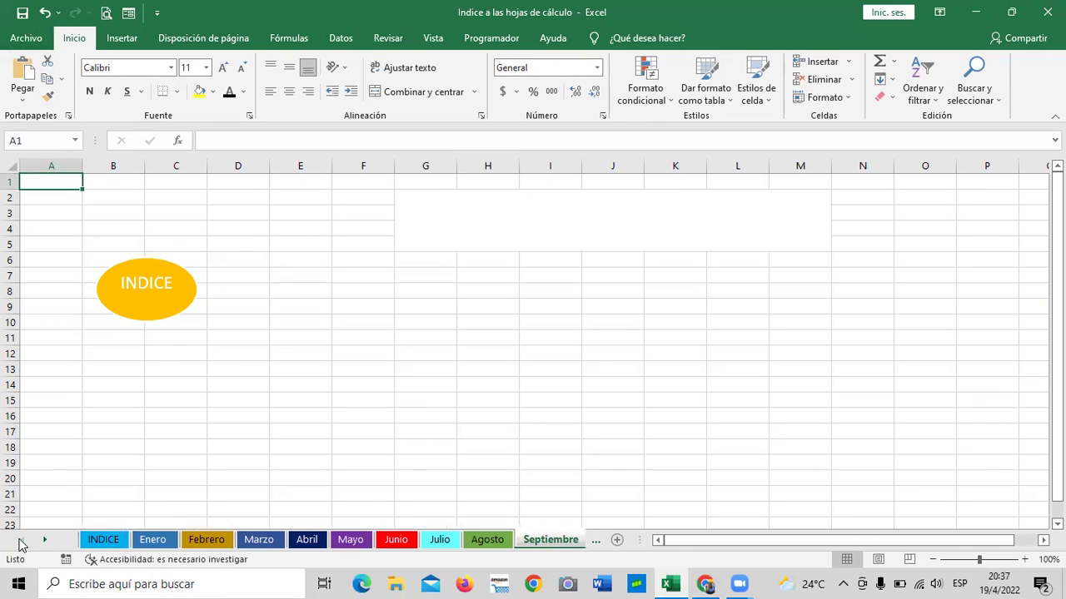
{"action": "left_click", "coordinate": [216, 541]}
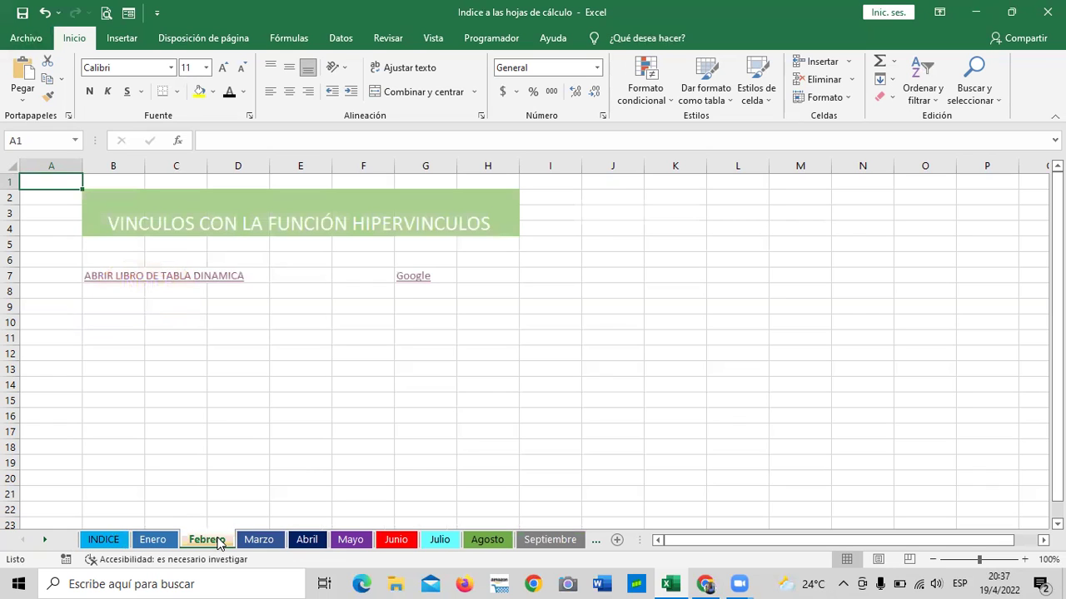
{"action": "left_click", "coordinate": [154, 540]}
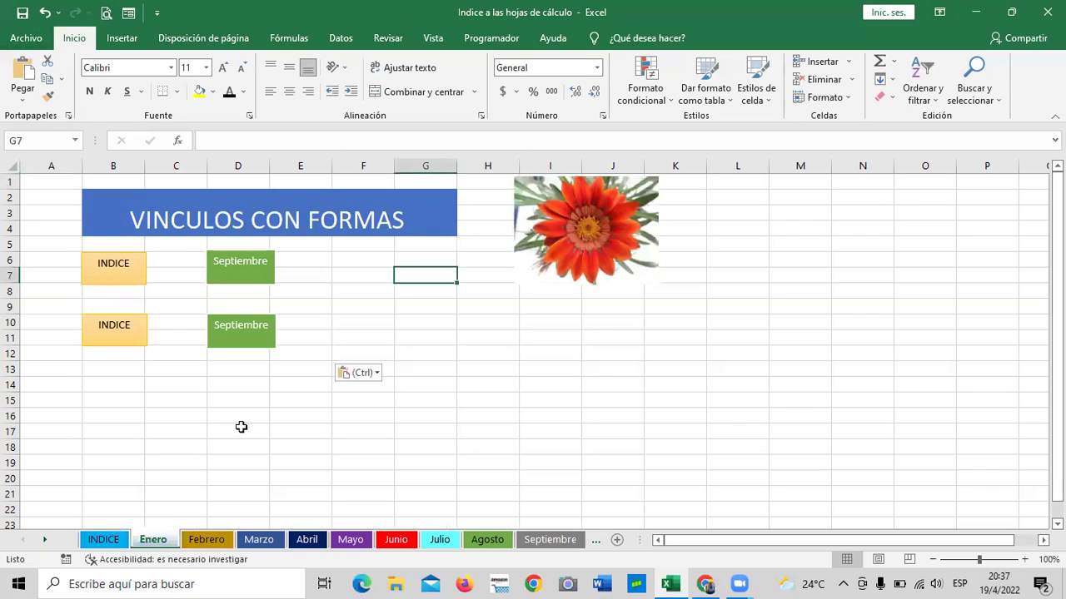
{"action": "left_click", "coordinate": [240, 427]}
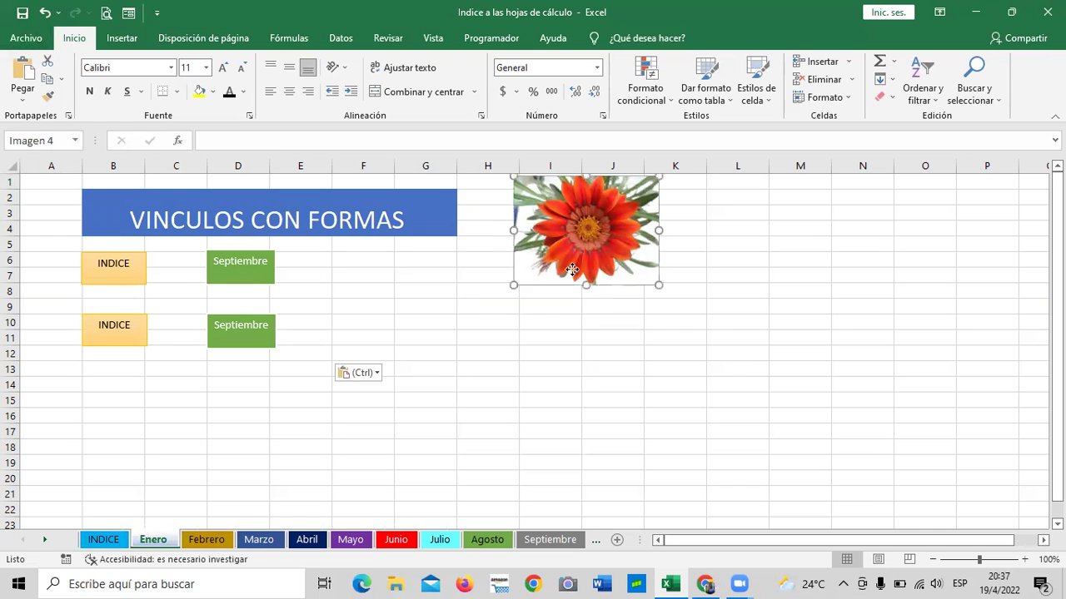
Step: Copy the flower picture, paste it as an image at J13 and move it beside the original
{"action": "left_click_drag", "start_coordinate": [631, 236], "coordinate": [571, 271]}
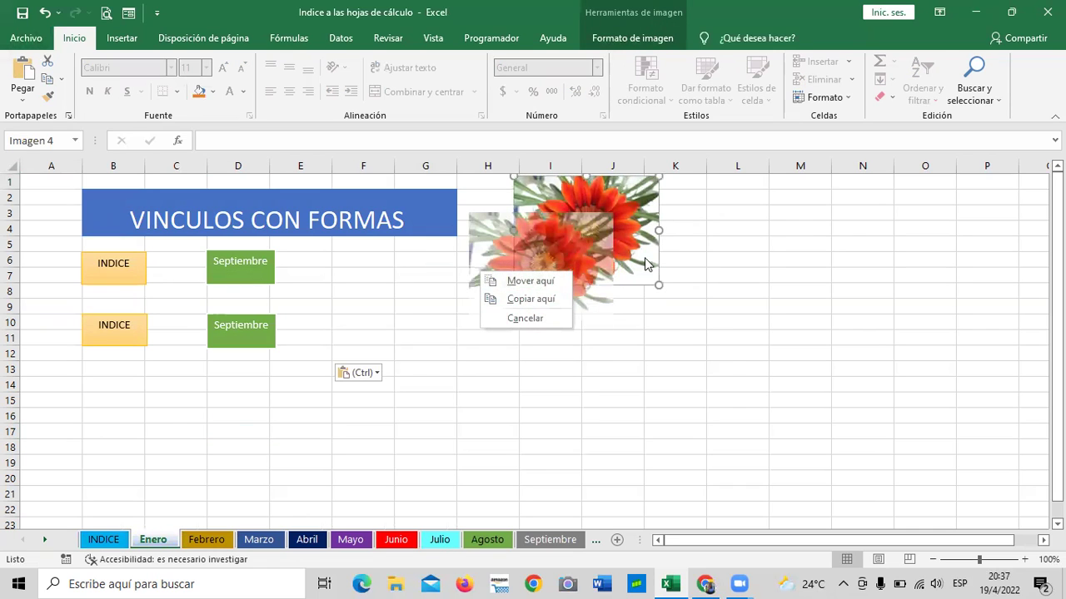
{"action": "left_click", "coordinate": [733, 274]}
{"action": "left_click", "coordinate": [628, 250]}
{"action": "right_click", "coordinate": [629, 249]}
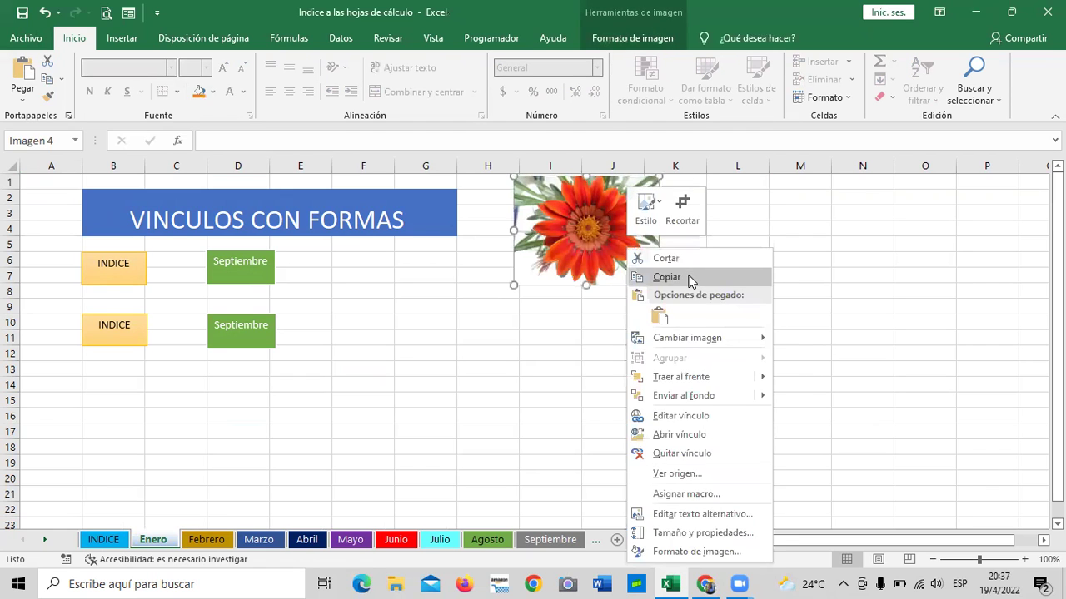
{"action": "left_click", "coordinate": [690, 278]}
{"action": "left_click", "coordinate": [607, 365]}
{"action": "right_click", "coordinate": [608, 366]}
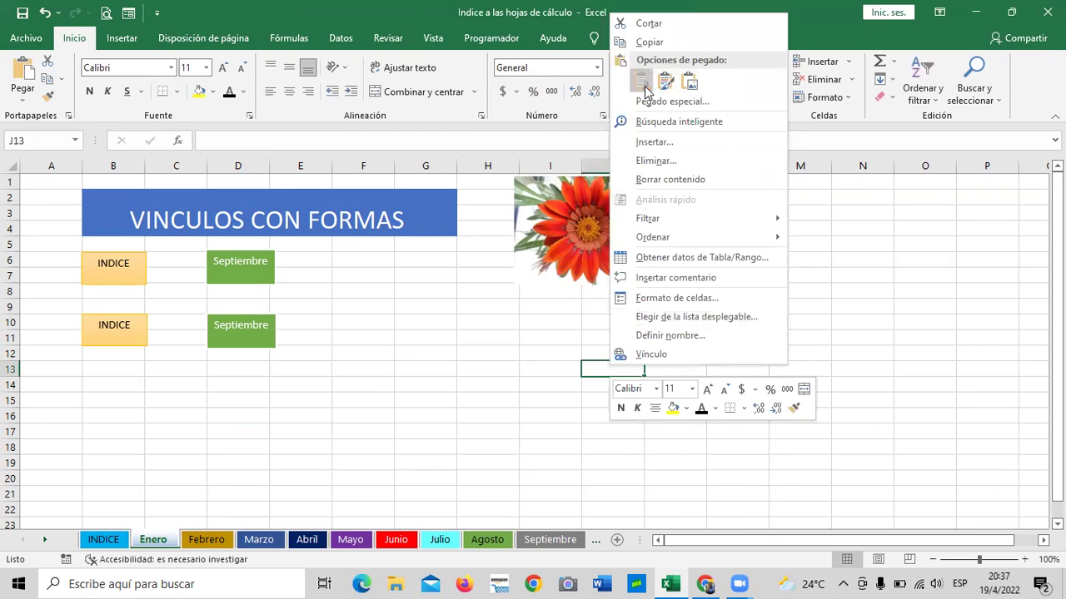
{"action": "left_click", "coordinate": [663, 82]}
{"action": "mouse_move", "coordinate": [703, 383]}
{"action": "left_mouse_down"}
{"action": "mouse_move", "coordinate": [841, 200]}
{"action": "mouse_move", "coordinate": [817, 203]}
{"action": "left_mouse_up"}
Step: Remove the hyperlink from the pasted flower picture
{"action": "right_click", "coordinate": [821, 268]}
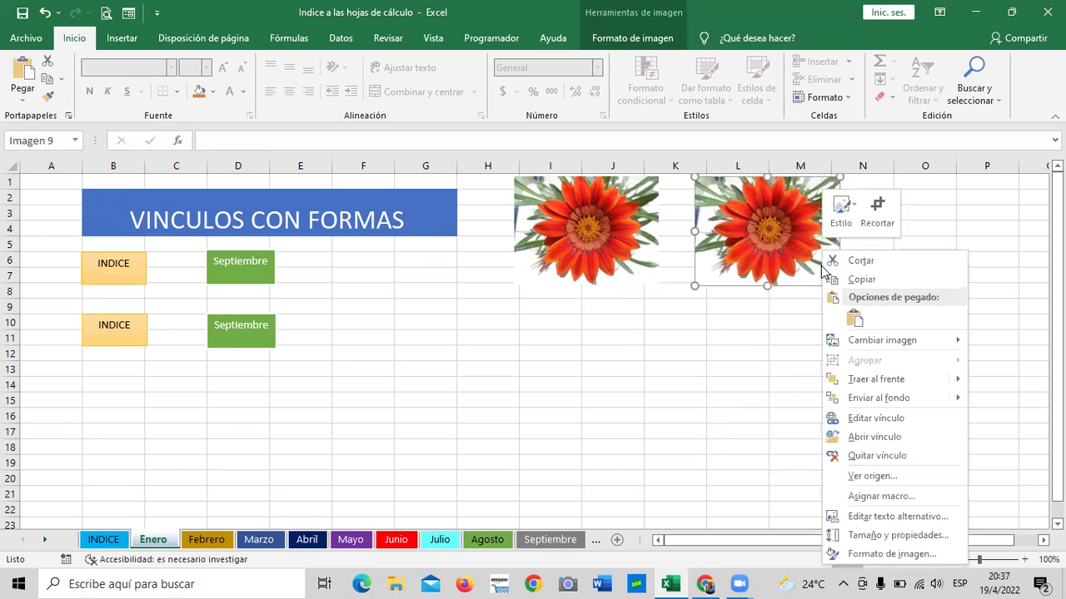
{"action": "left_click", "coordinate": [874, 455]}
{"action": "left_click", "coordinate": [761, 457]}
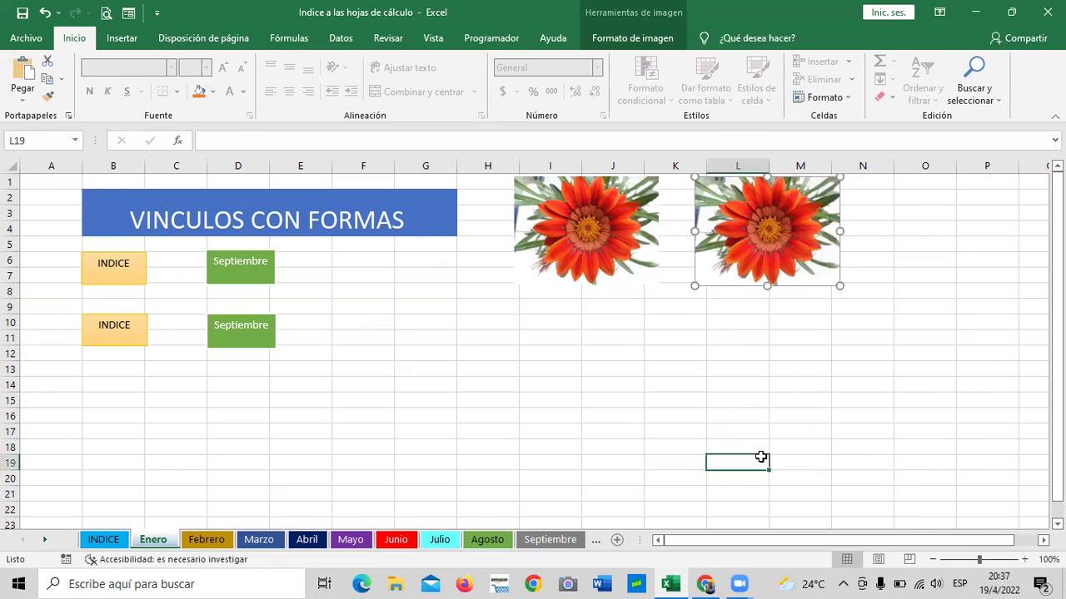
{"action": "left_click", "coordinate": [786, 269]}
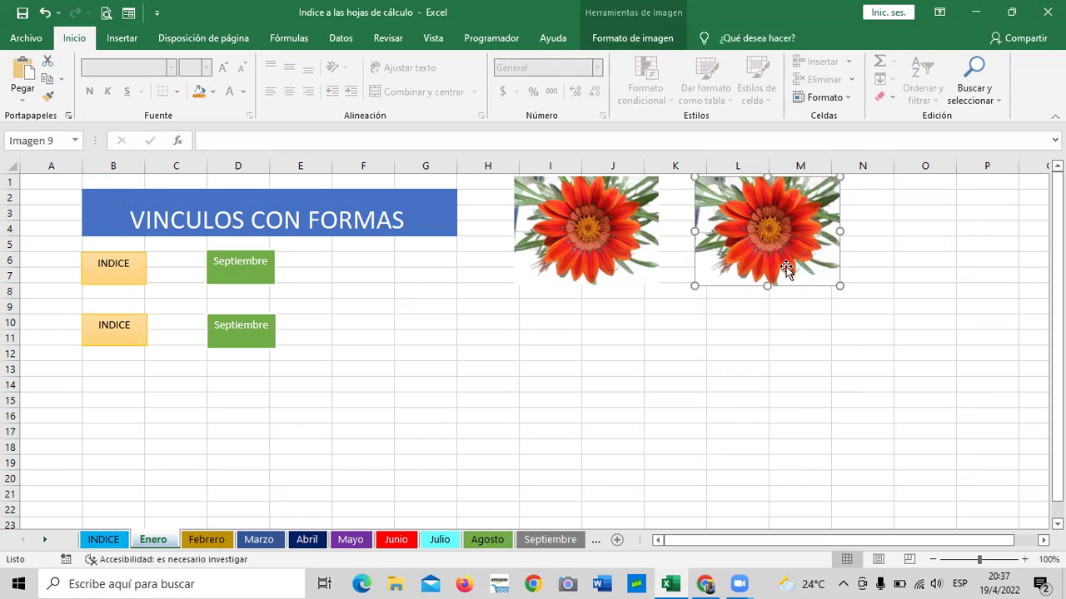
{"action": "left_click", "coordinate": [833, 388]}
{"action": "left_click", "coordinate": [782, 231]}
{"action": "left_click", "coordinate": [744, 417]}
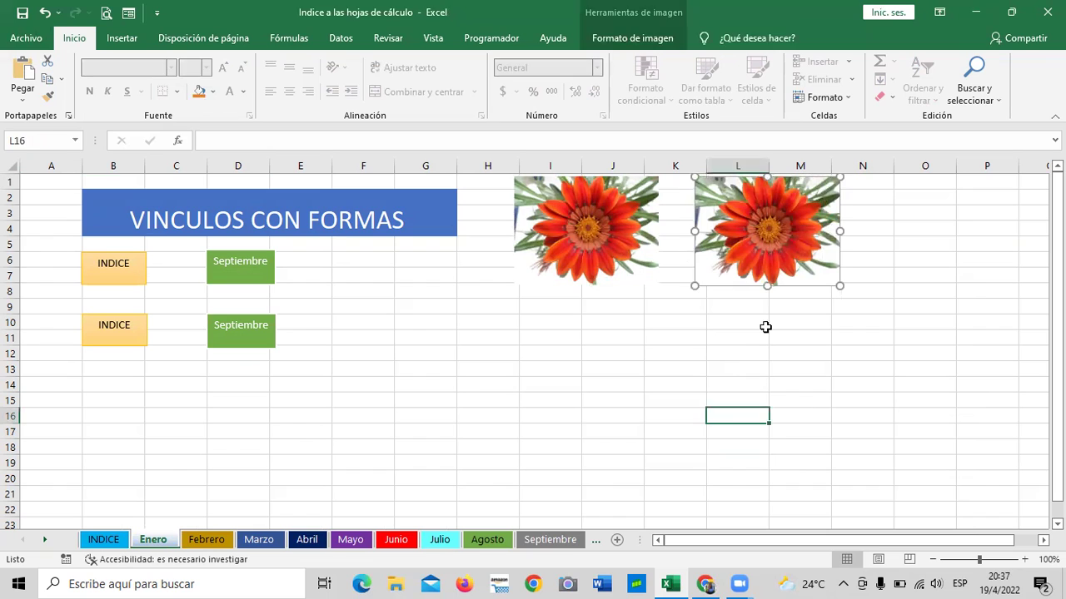
{"action": "left_click", "coordinate": [649, 368]}
Step: Check the pasted picture's context menu to confirm no link remains
{"action": "right_click", "coordinate": [757, 239]}
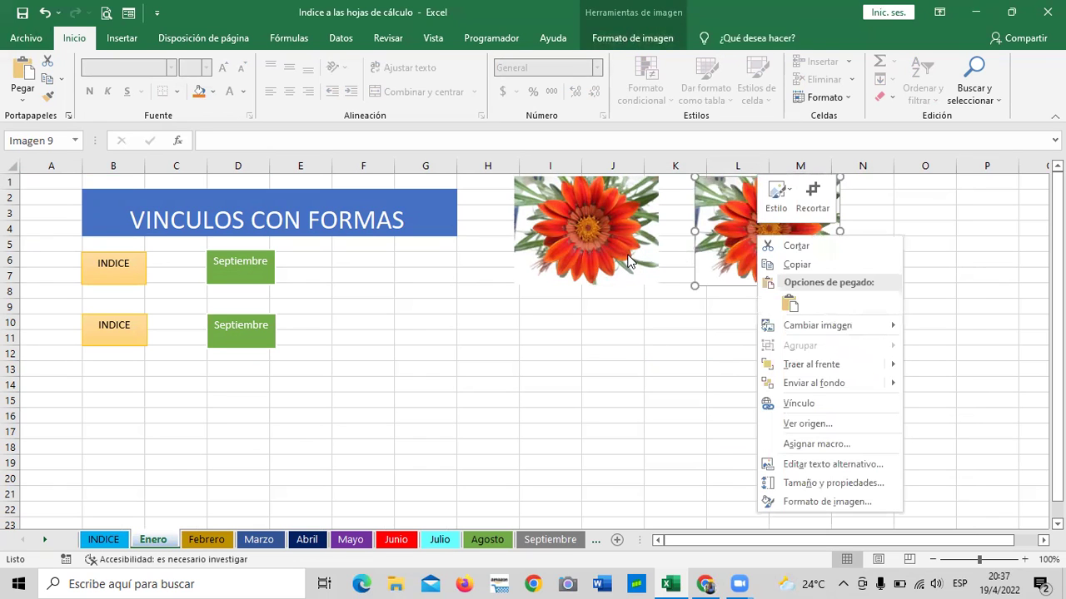
{"action": "key", "text": "Escape"}
{"action": "left_click", "coordinate": [673, 381]}
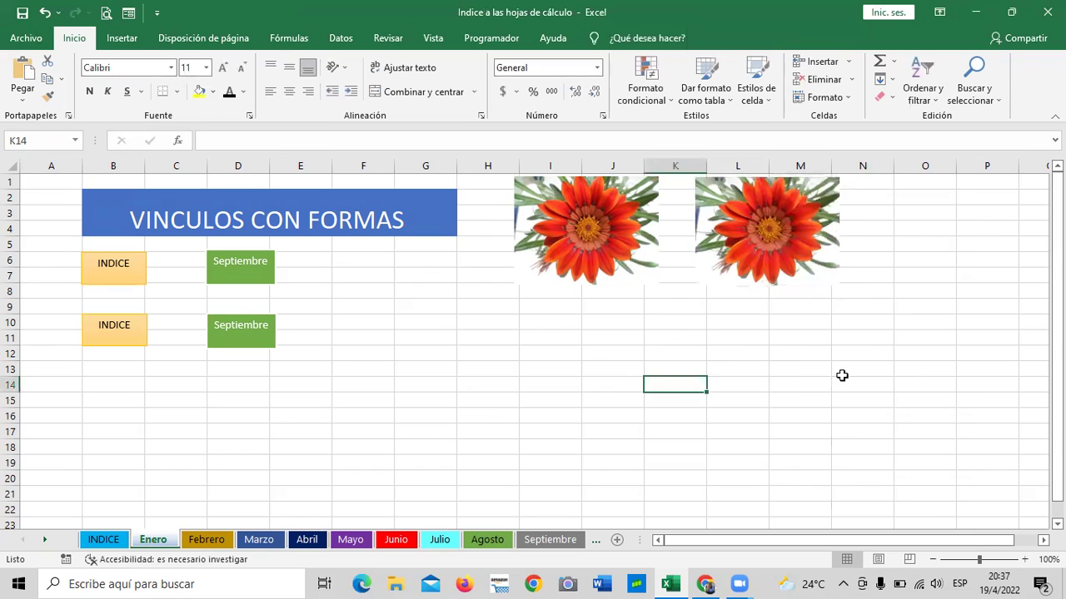
{"action": "left_click", "coordinate": [841, 374]}
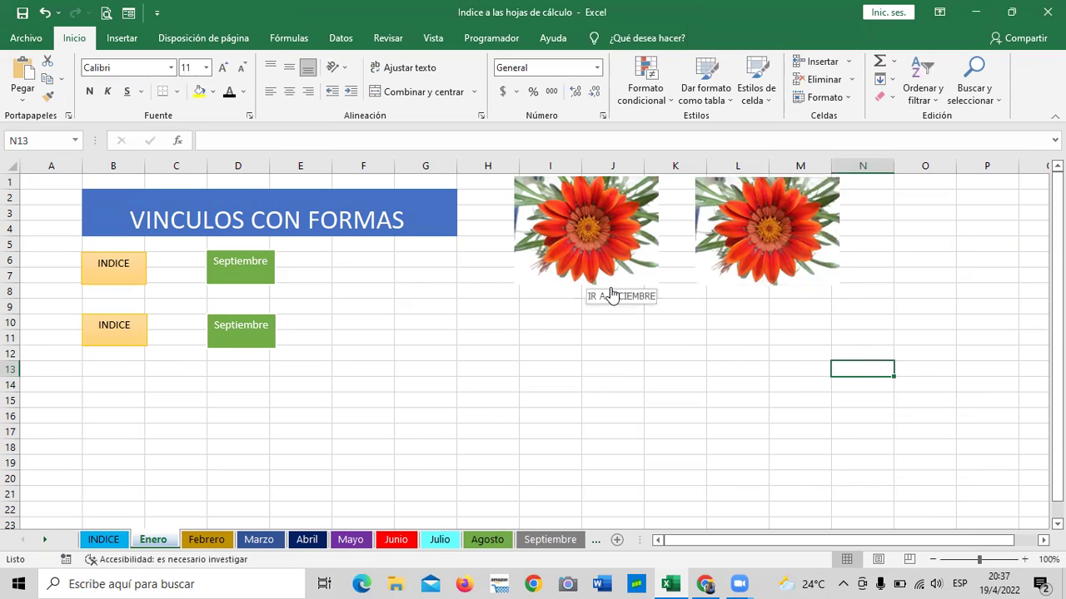
{"action": "right_click", "coordinate": [771, 245]}
{"action": "key", "text": "Escape"}
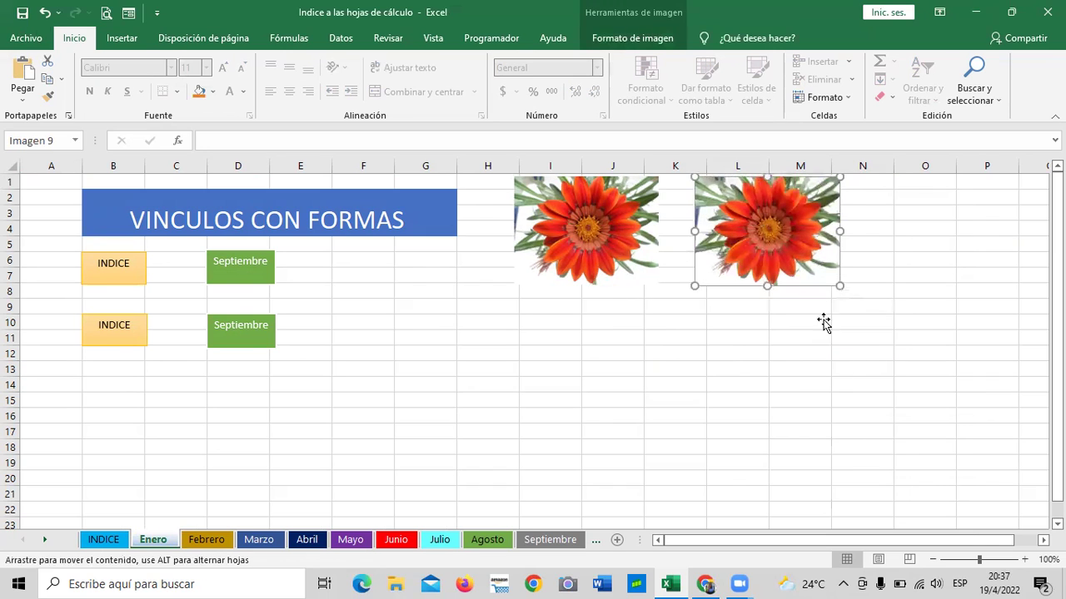
{"action": "key", "text": "Escape"}
{"action": "right_click", "coordinate": [800, 249]}
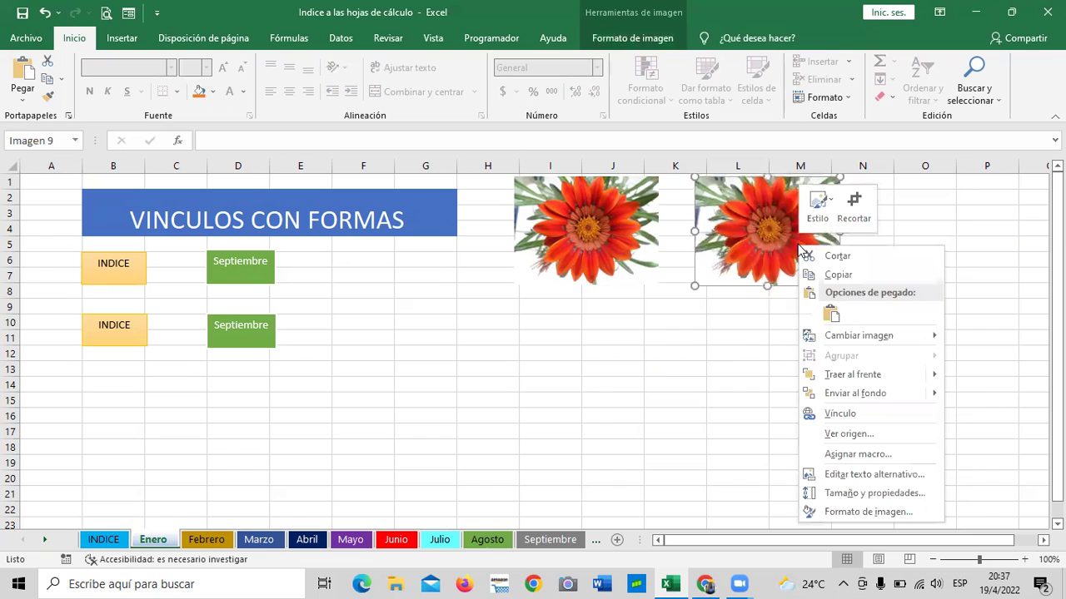
Step: Link the second flower picture to the Noviembre sheet with screen tip IR A NOVIEMBRE, then test it
{"action": "left_click", "coordinate": [821, 413]}
{"action": "left_click_drag", "start_coordinate": [795, 283], "coordinate": [661, 215]}
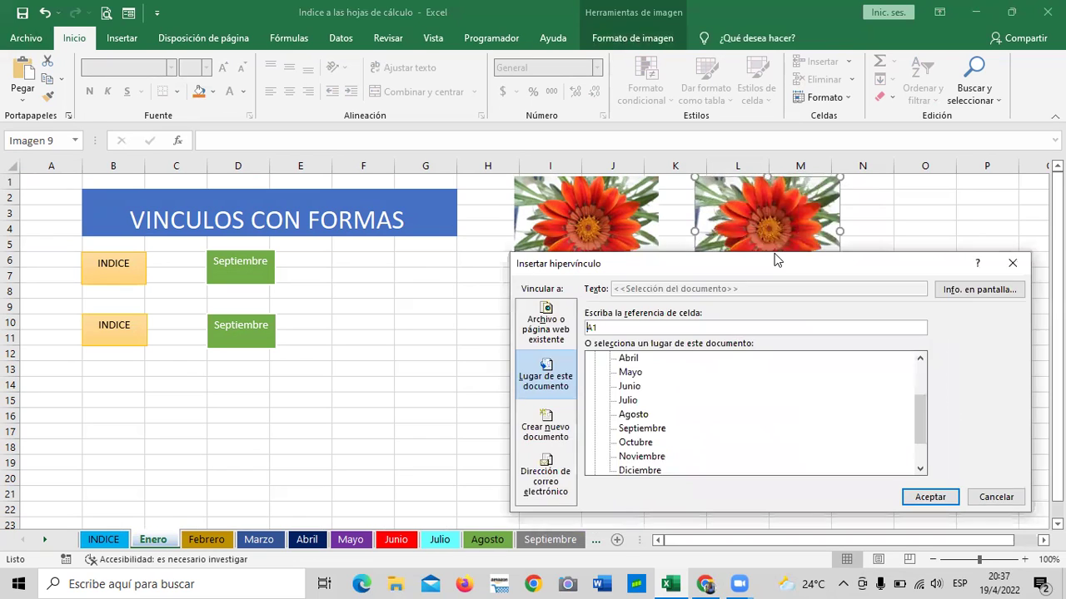
{"action": "left_click", "coordinate": [480, 271]}
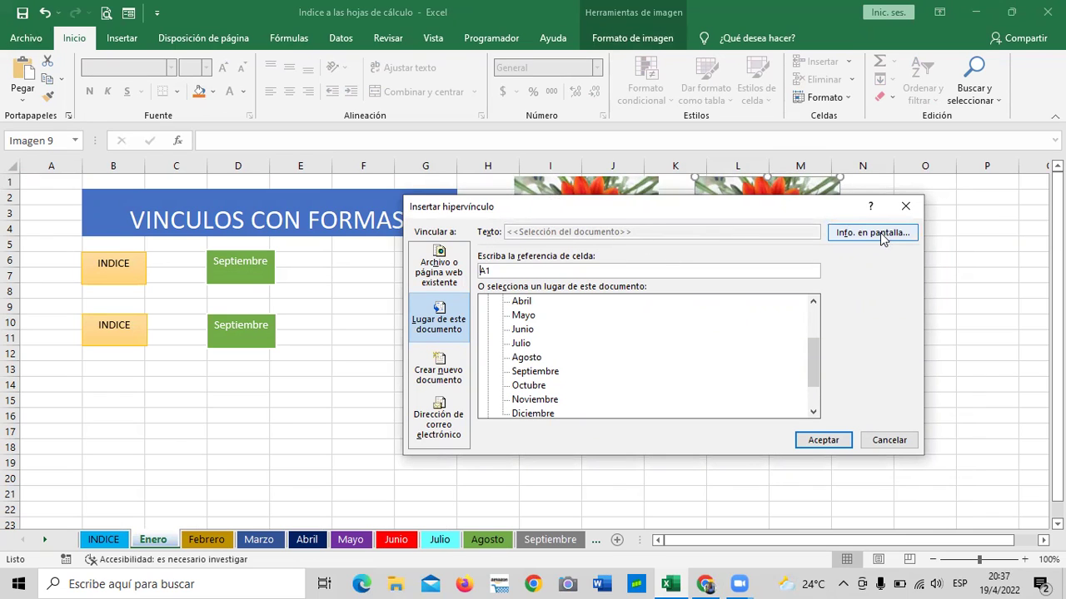
{"action": "left_click", "coordinate": [849, 236]}
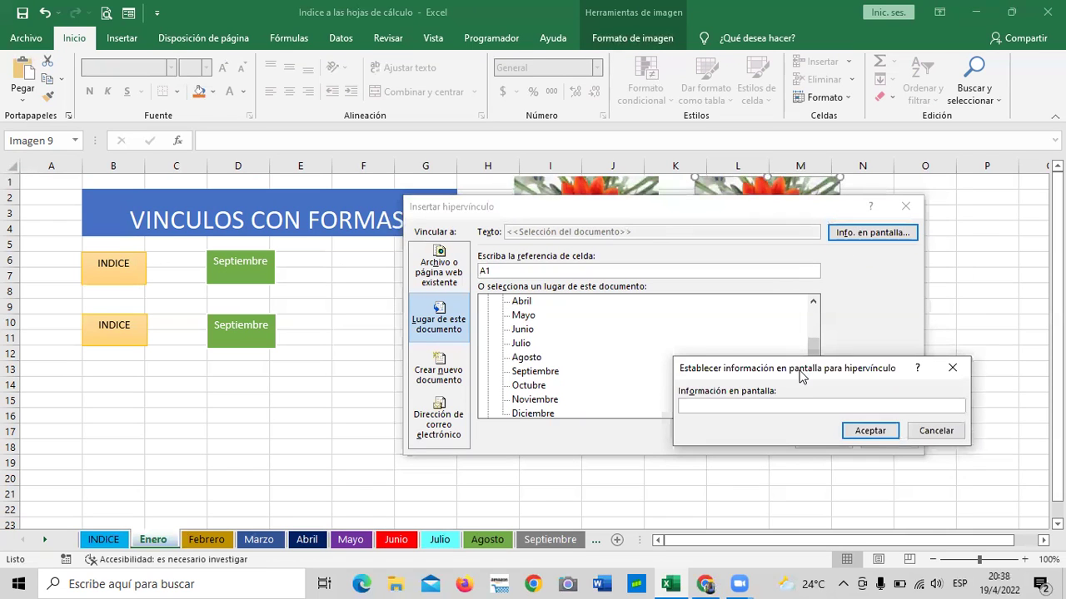
{"action": "type", "text": "IR A NOVIEMBRE"}
{"action": "left_click", "coordinate": [876, 433]}
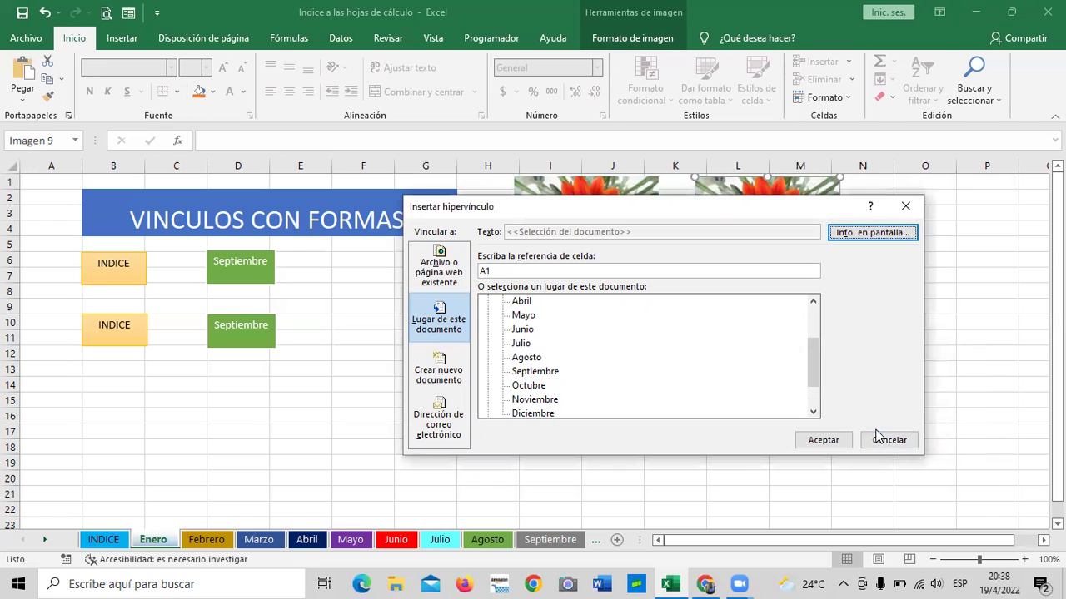
{"action": "left_click", "coordinate": [530, 403]}
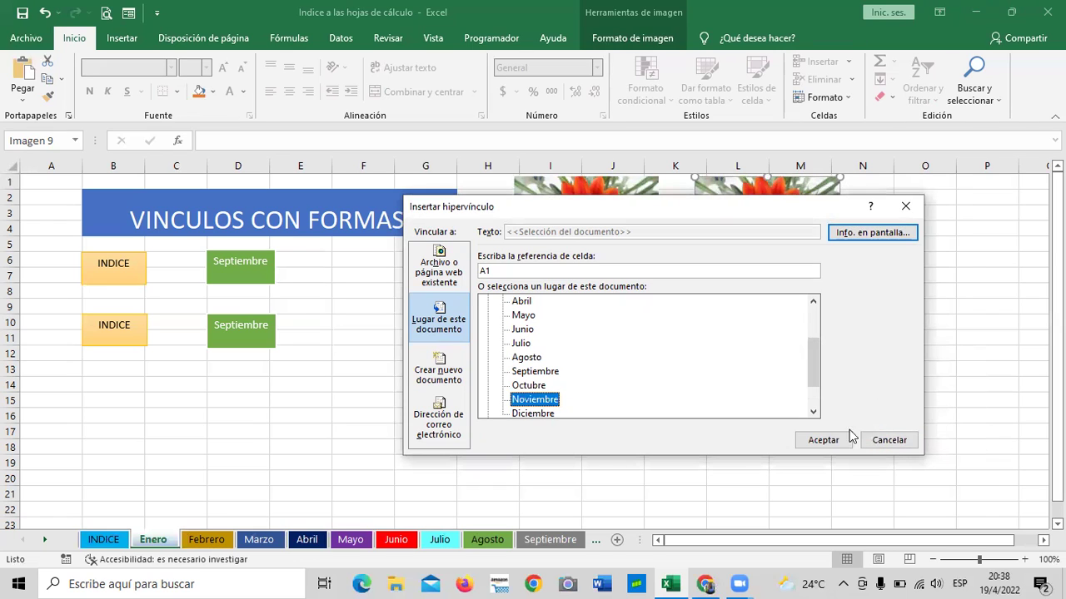
{"action": "left_click", "coordinate": [828, 440]}
{"action": "left_click", "coordinate": [939, 416]}
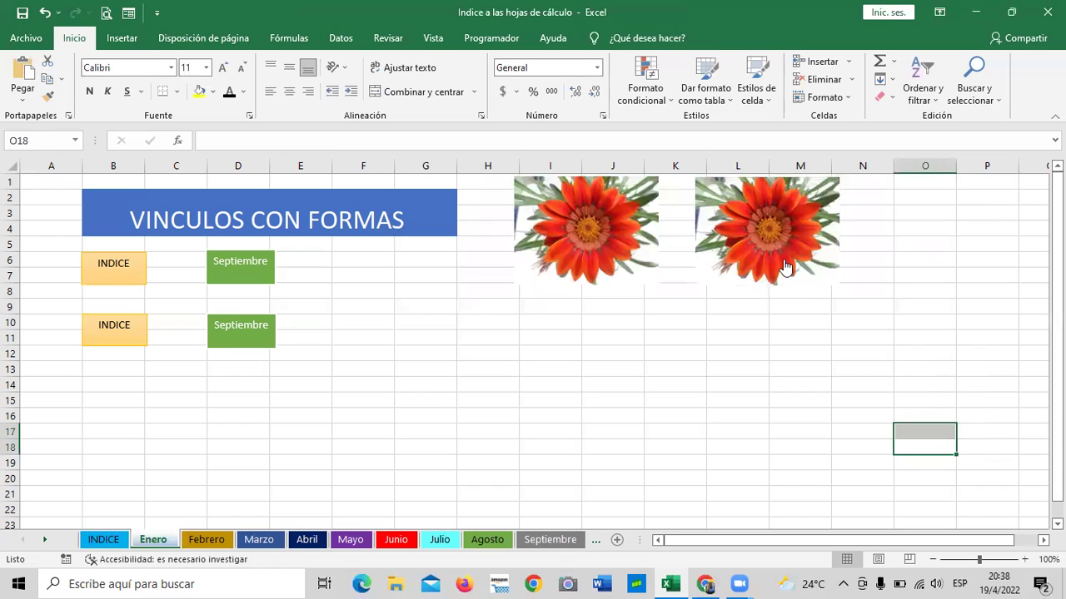
{"action": "left_click", "coordinate": [782, 257]}
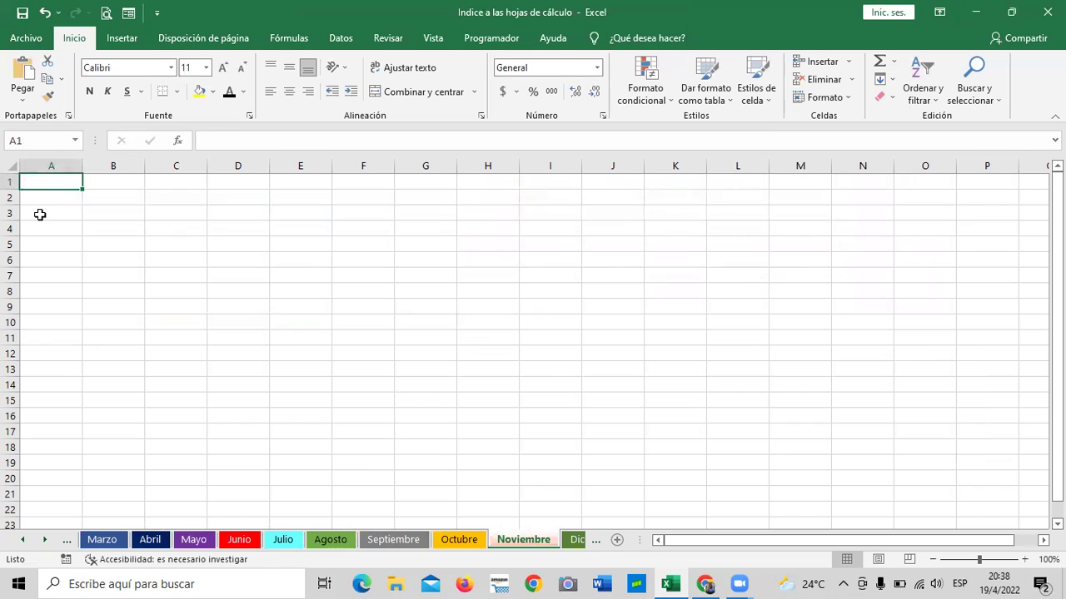
Step: Follow the picture link to Diciembre, step back through Noviembre, Octubre and Septiembre, then follow the INDICE shape
{"action": "left_click", "coordinate": [574, 541]}
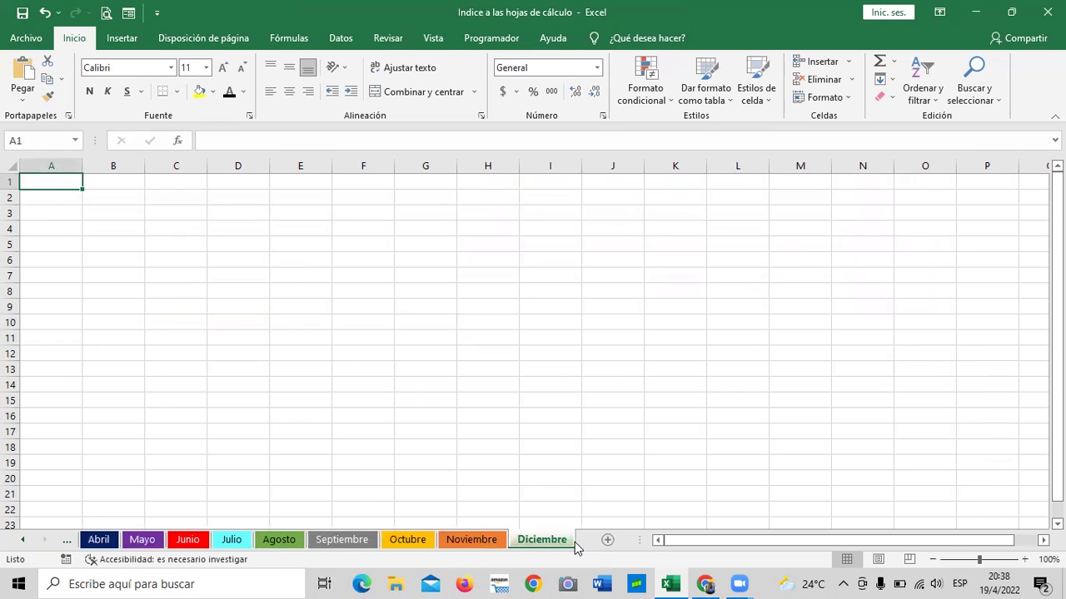
{"action": "left_click", "coordinate": [471, 541]}
{"action": "left_click", "coordinate": [406, 541]}
{"action": "left_click", "coordinate": [342, 540]}
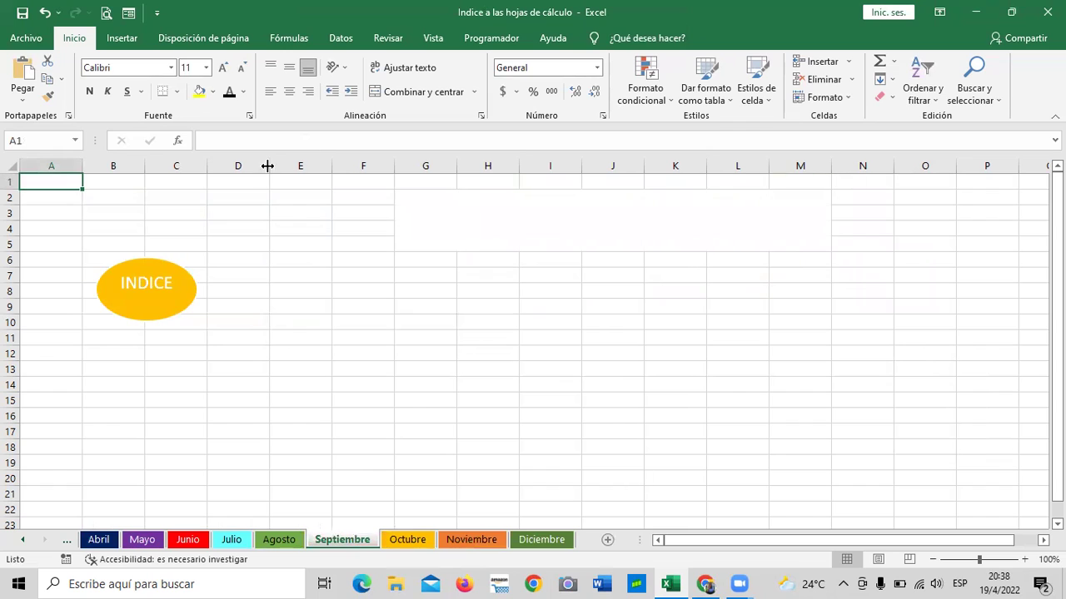
{"action": "left_click", "coordinate": [160, 301]}
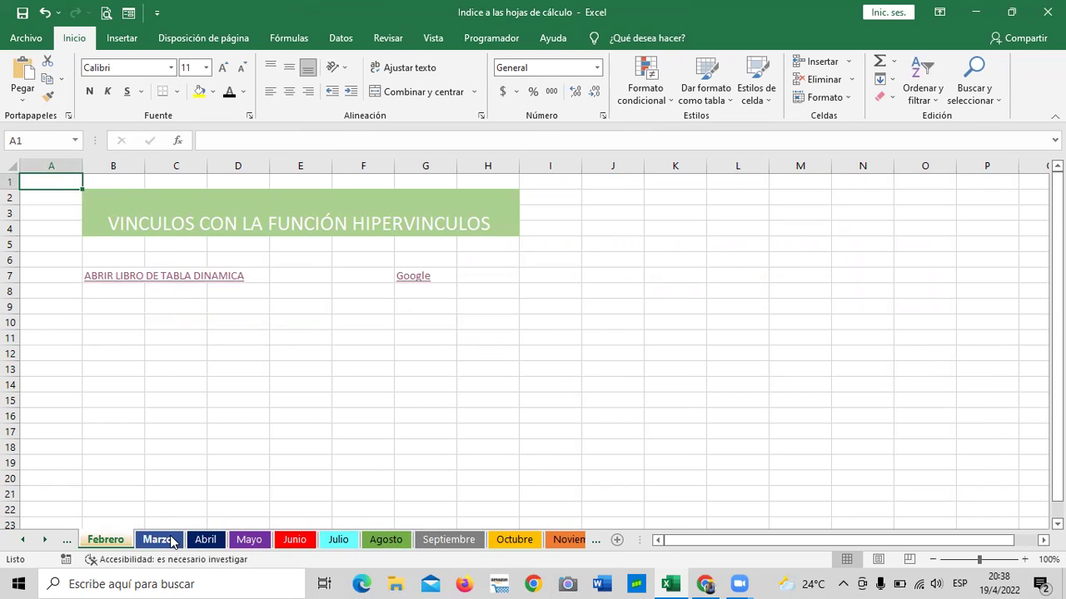
Step: Check the Marzo, Febrero and Enero sheets, ending back on the Febrero sheet
{"action": "left_click", "coordinate": [172, 542]}
{"action": "left_click", "coordinate": [129, 541]}
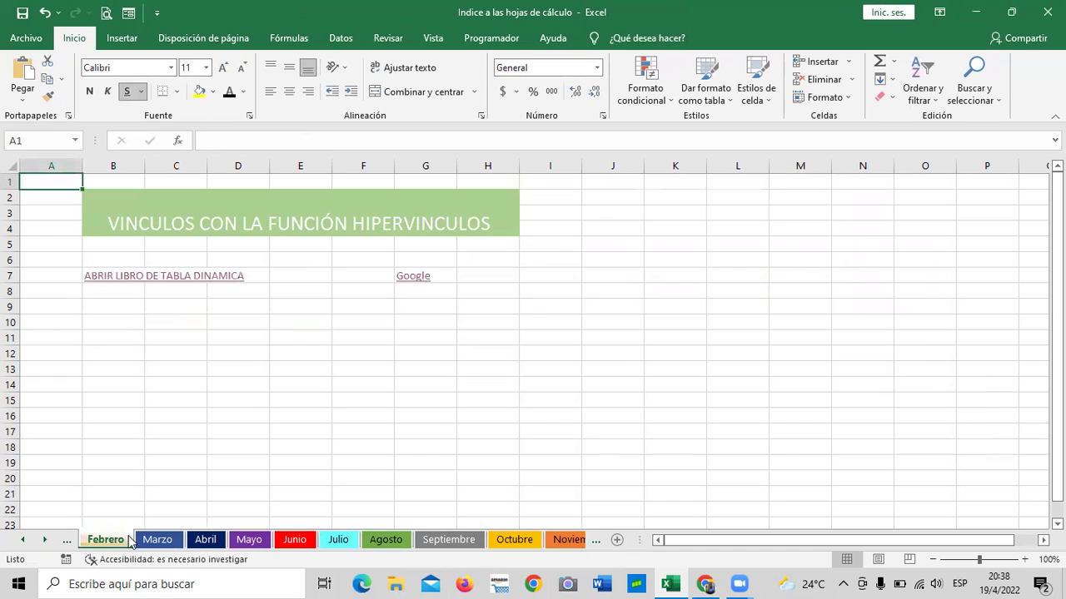
{"action": "left_click", "coordinate": [66, 543]}
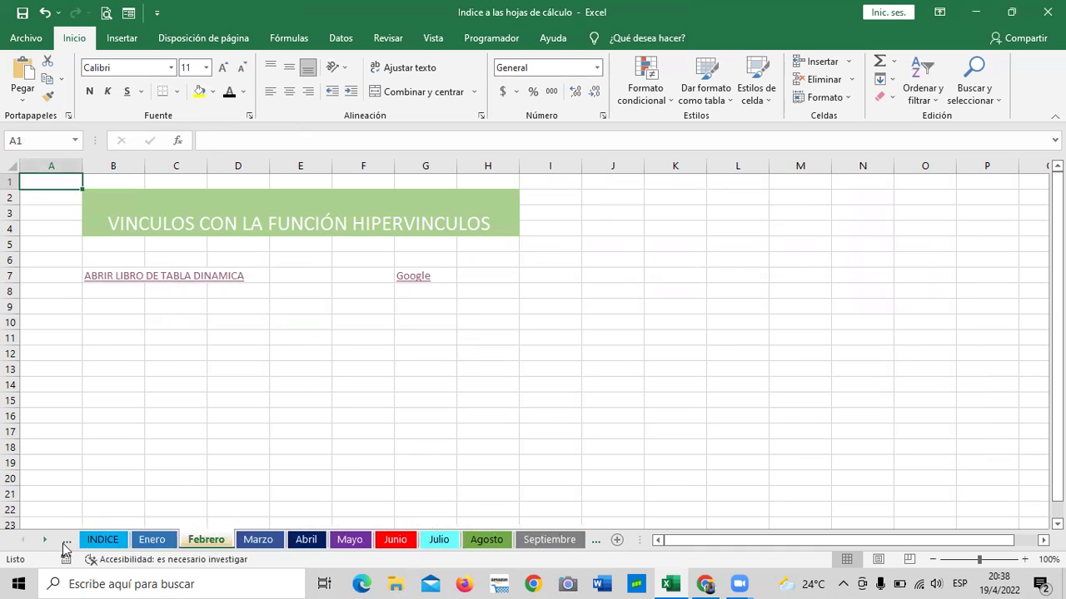
{"action": "left_click", "coordinate": [152, 542]}
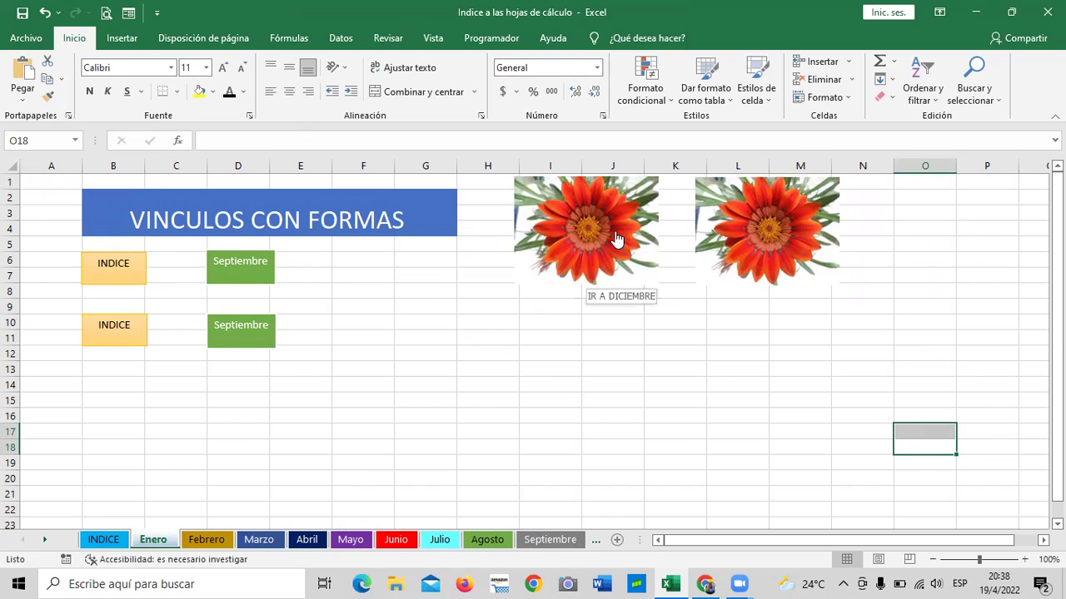
{"action": "left_click", "coordinate": [600, 395]}
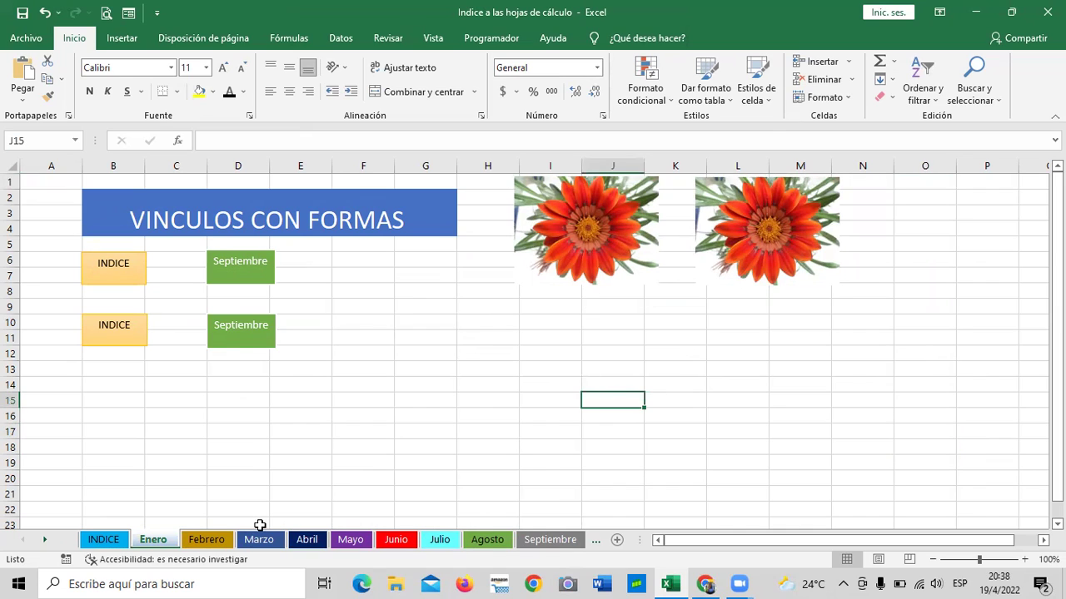
{"action": "left_click", "coordinate": [204, 540]}
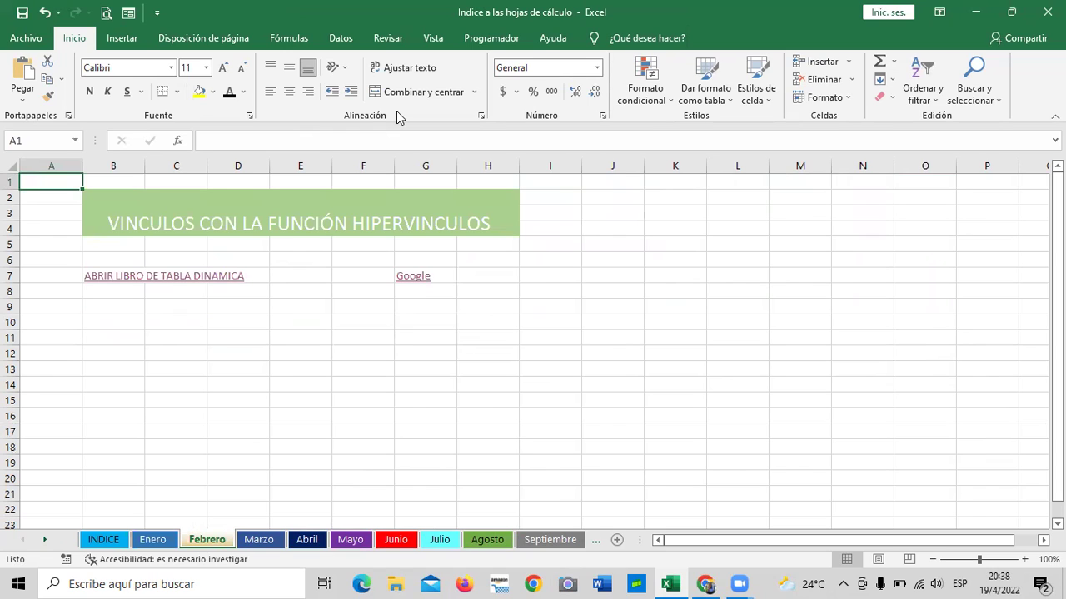
{"action": "left_click", "coordinate": [598, 367]}
Step: In cell I10, start a =HIPERVINCULO( formula by picking the function from autocomplete after typing =HI
{"action": "left_click", "coordinate": [552, 321]}
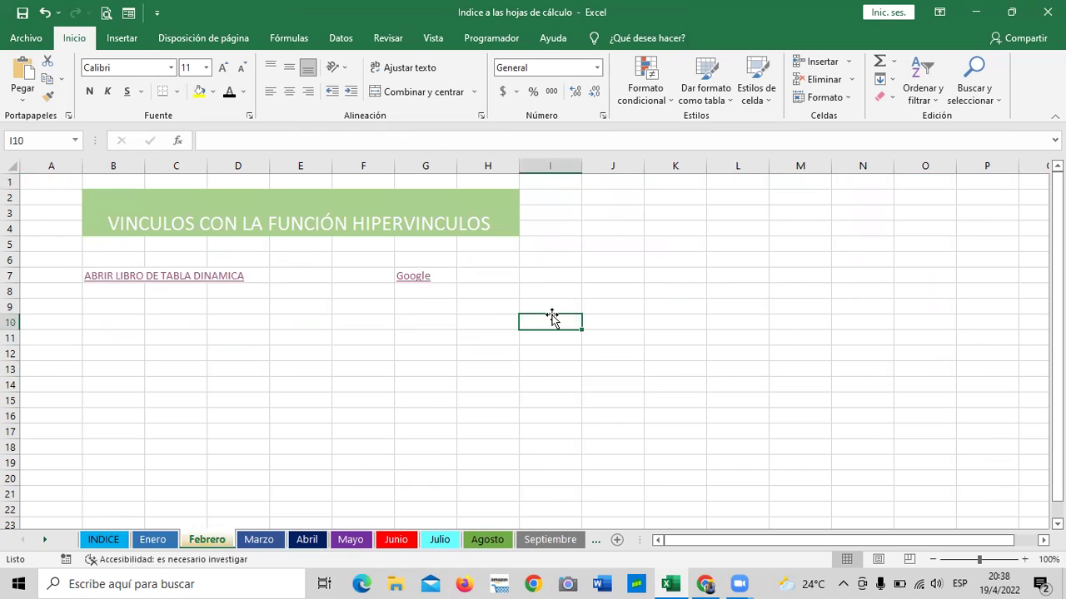
{"action": "type", "text": "="}
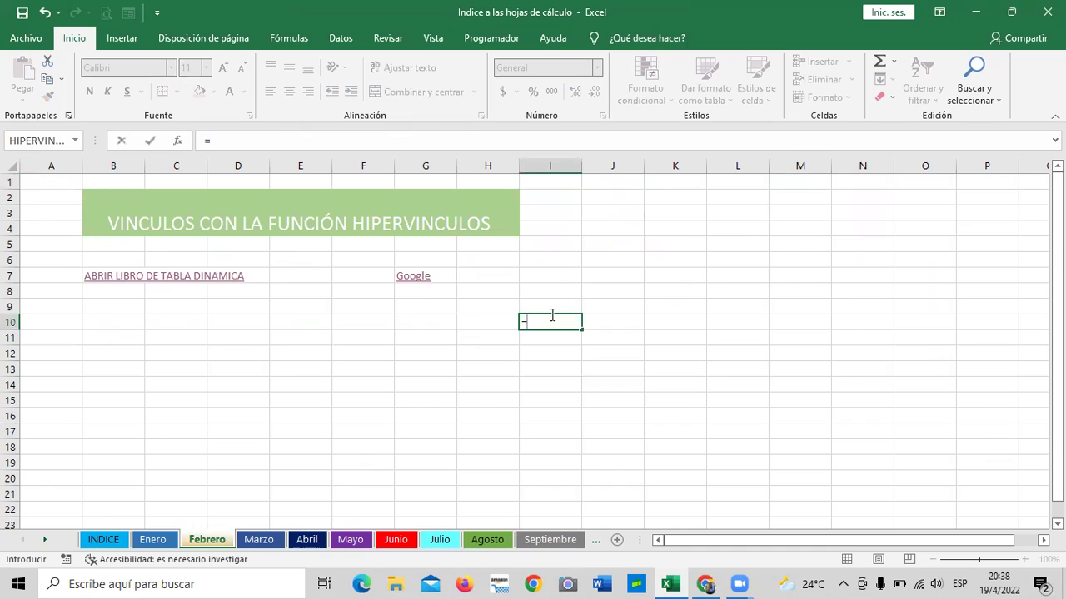
{"action": "type", "text": "HI"}
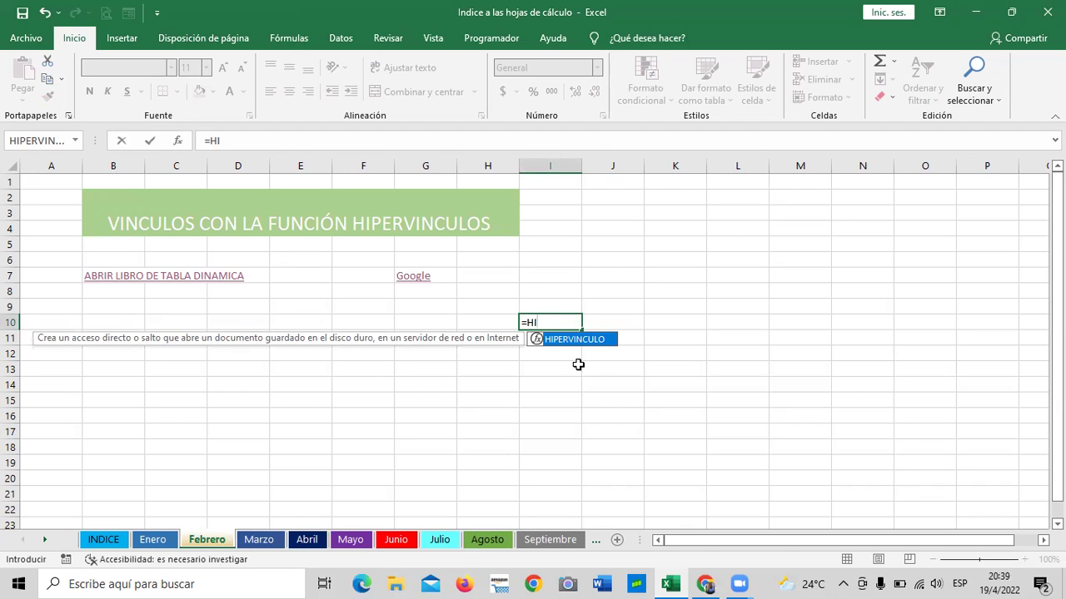
{"action": "double_click", "coordinate": [564, 339]}
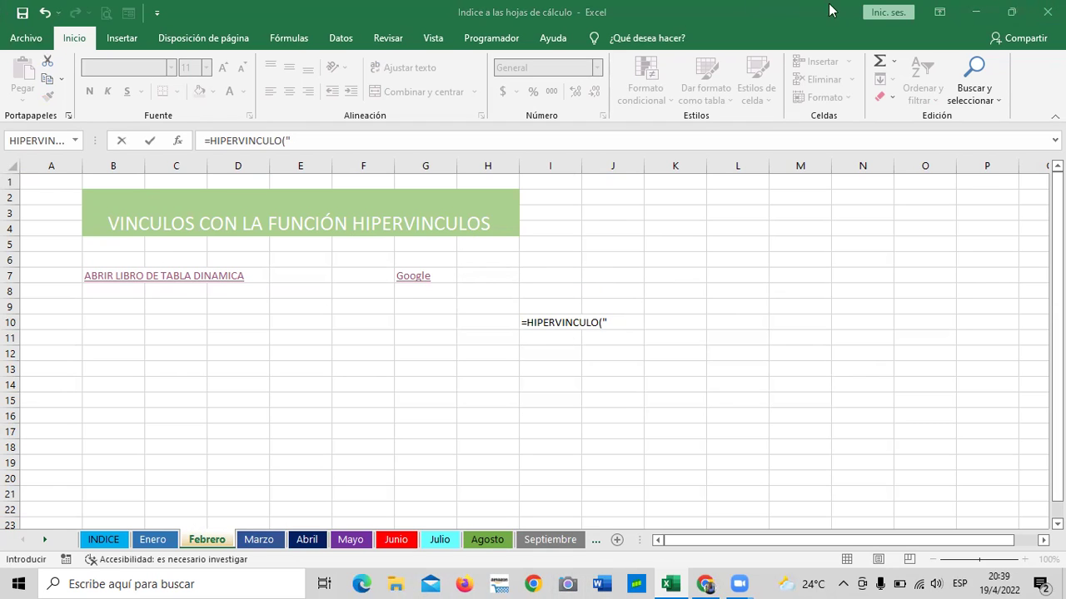
Step: Minimize Excel and the browser, refresh the desktop, and open the EXCEL NUEVO CURSO folder
{"action": "left_click", "coordinate": [959, 14]}
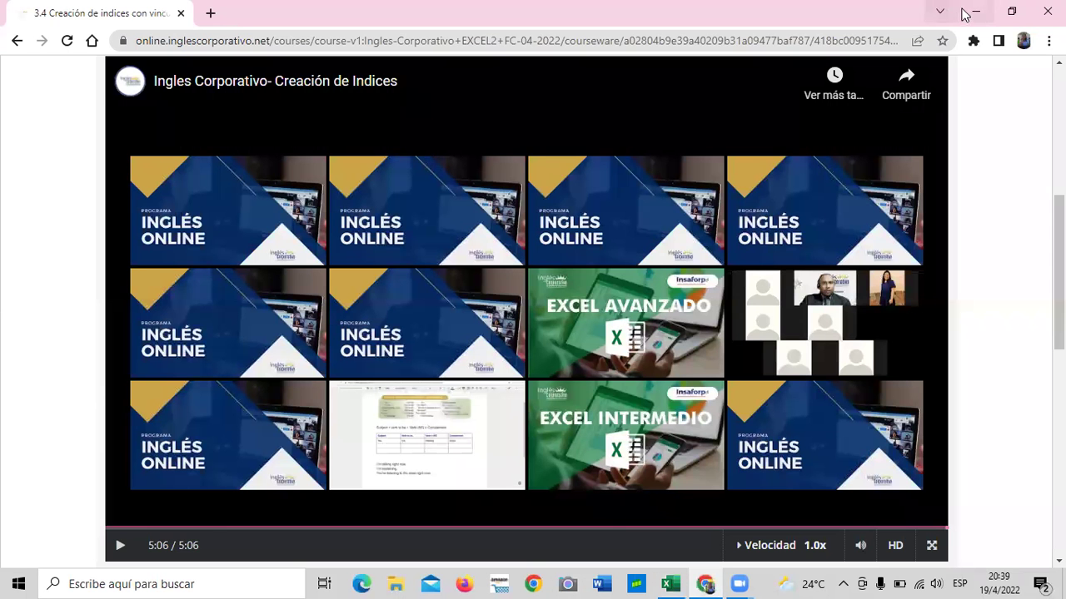
{"action": "left_click", "coordinate": [976, 11]}
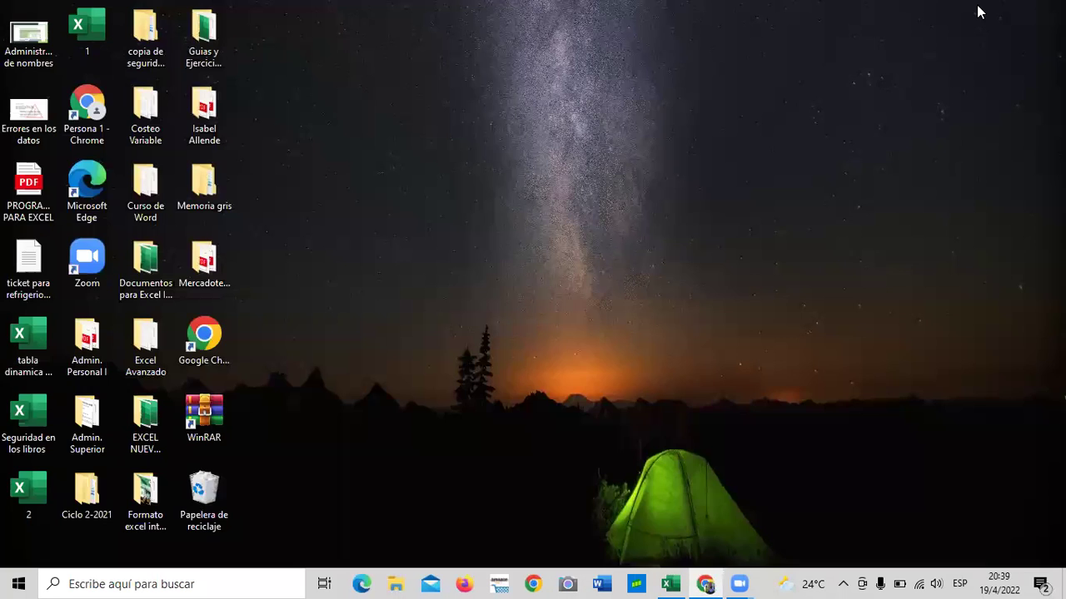
{"action": "right_click", "coordinate": [463, 120]}
{"action": "left_click", "coordinate": [425, 172]}
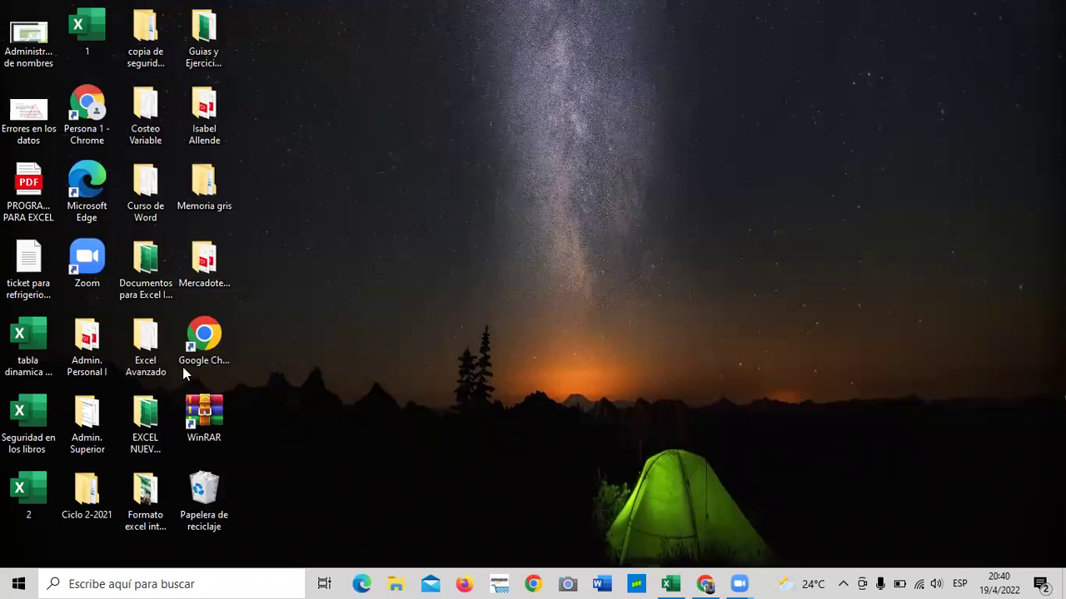
{"action": "left_click", "coordinate": [158, 409]}
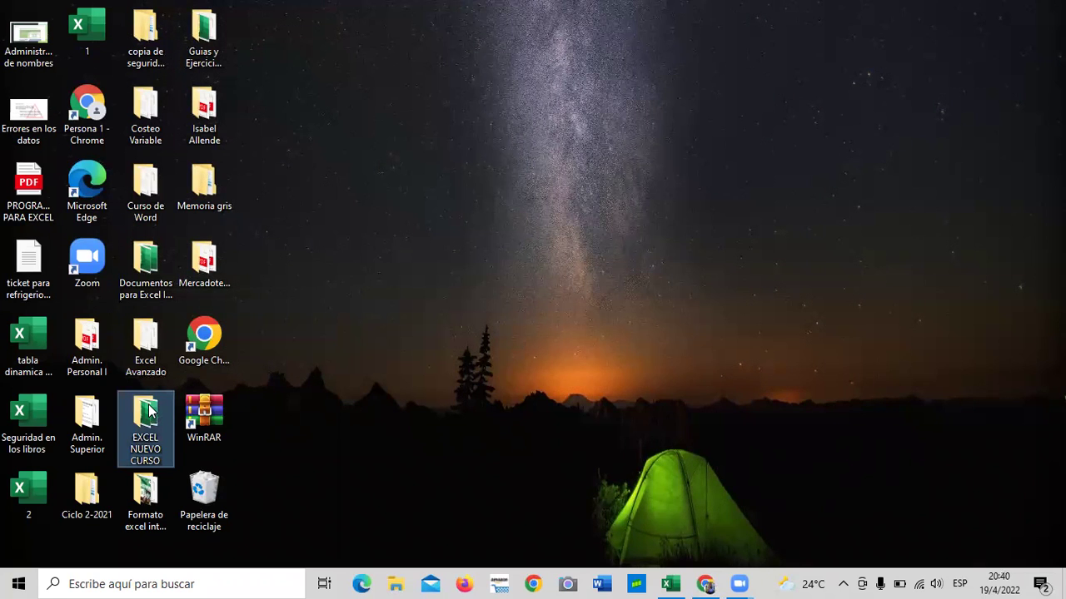
{"action": "double_click", "coordinate": [150, 410]}
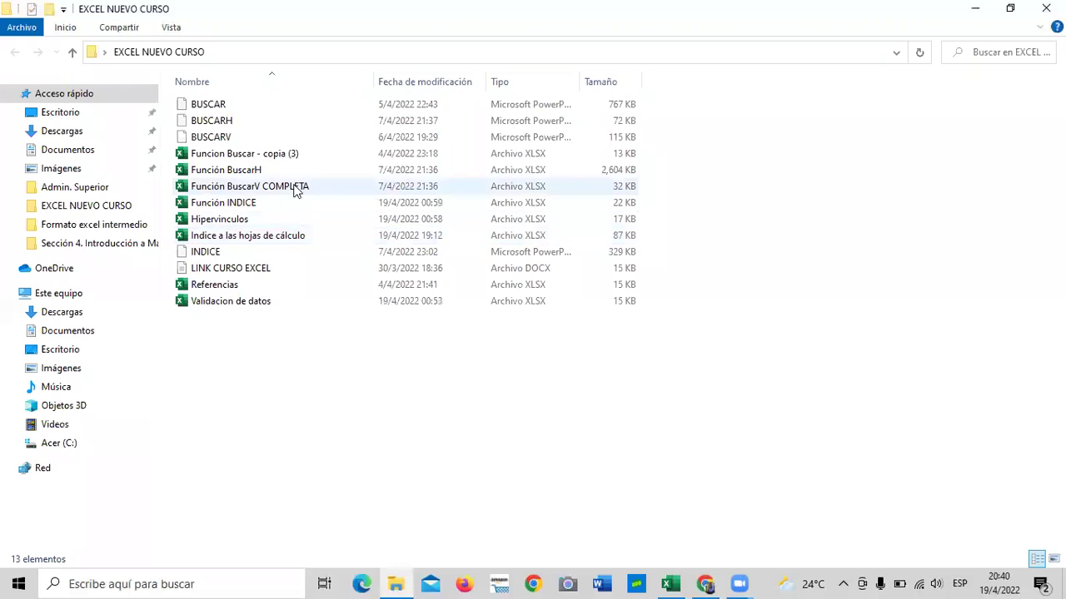
Step: Open the Properties window of the Función BuscarH workbook
{"action": "left_click", "coordinate": [261, 172]}
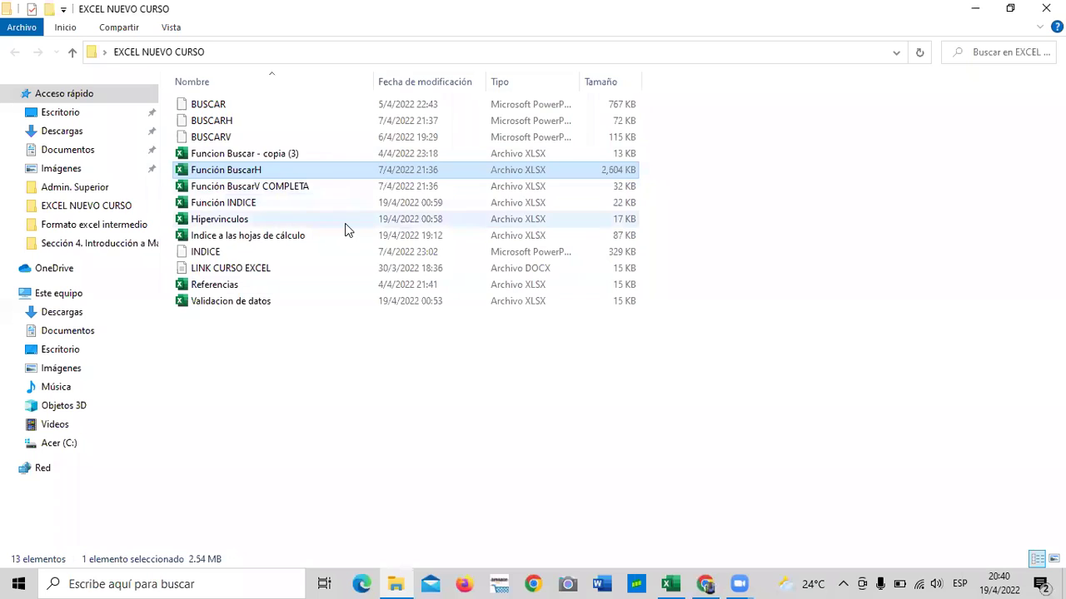
{"action": "right_click", "coordinate": [310, 168]}
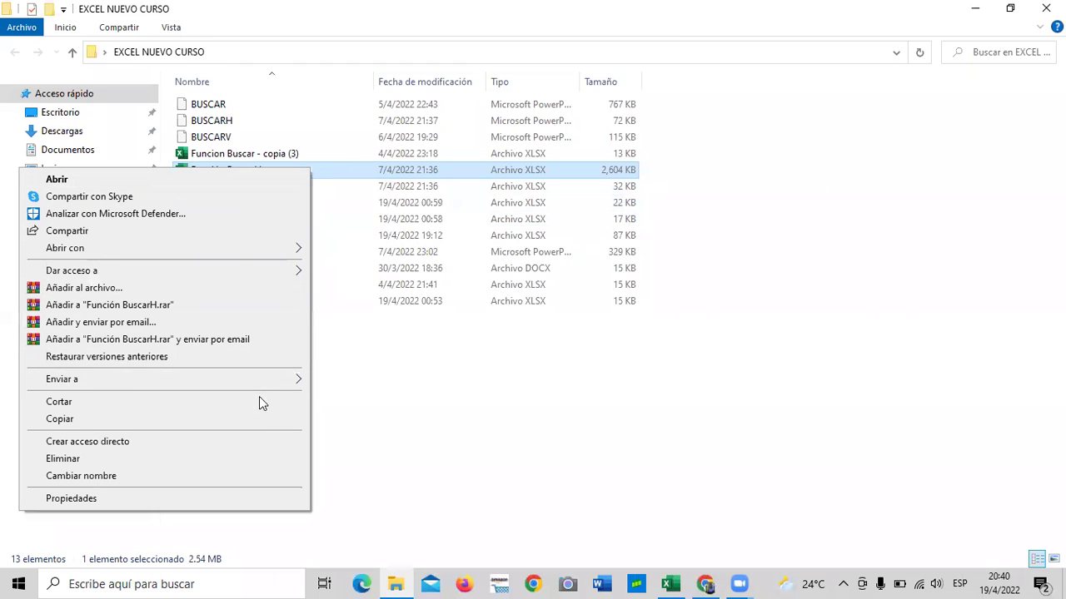
{"action": "left_click", "coordinate": [116, 498]}
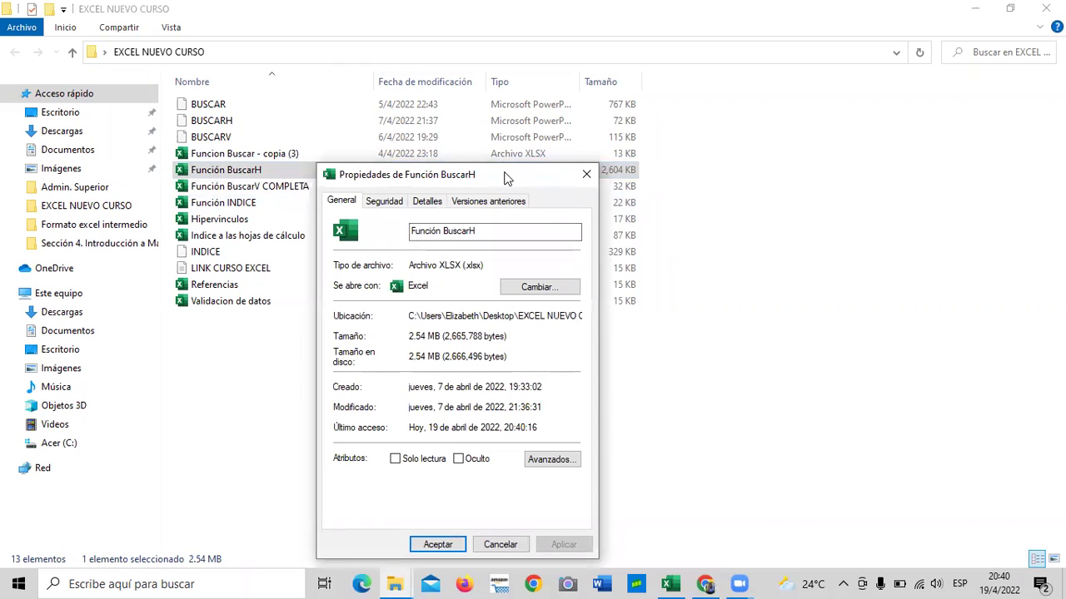
{"action": "left_click_drag", "start_coordinate": [504, 177], "coordinate": [496, 89]}
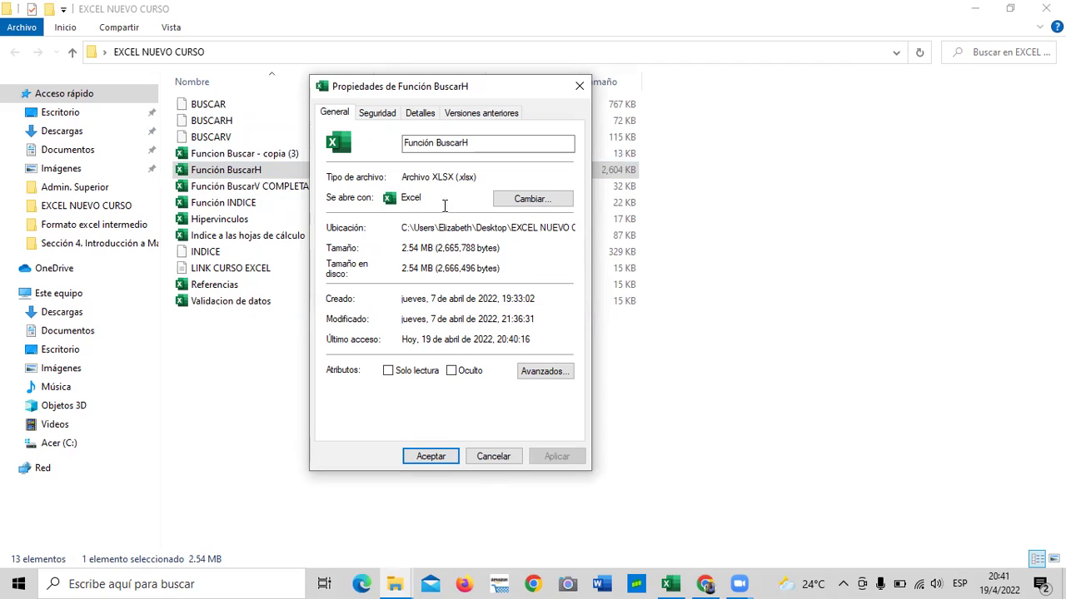
Step: Copy the workbook's Ubicación folder path from the Properties window
{"action": "left_click_drag", "start_coordinate": [402, 227], "coordinate": [530, 227]}
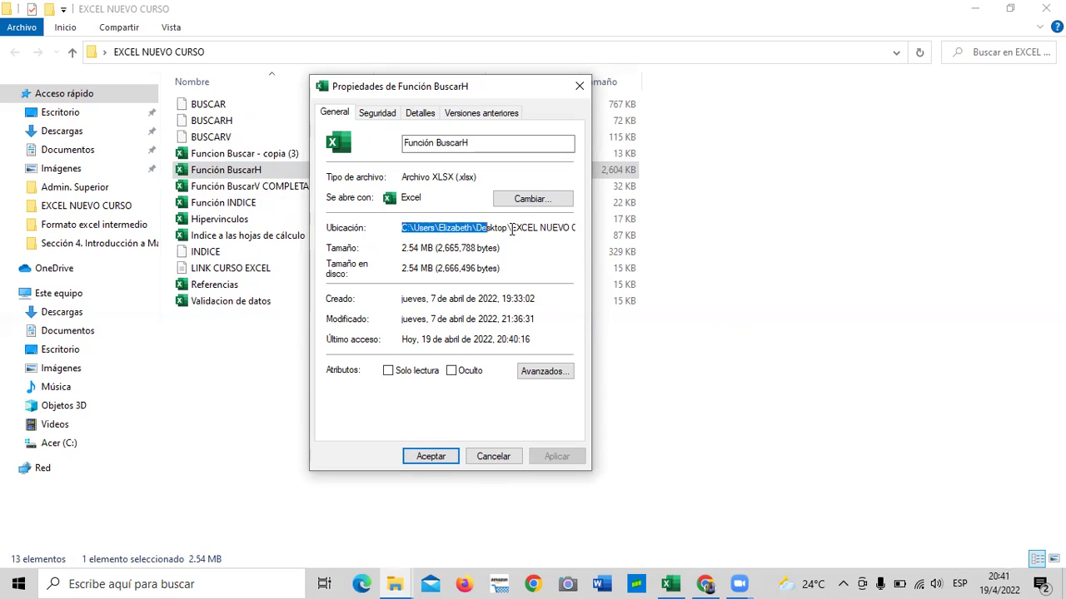
{"action": "right_click", "coordinate": [528, 229]}
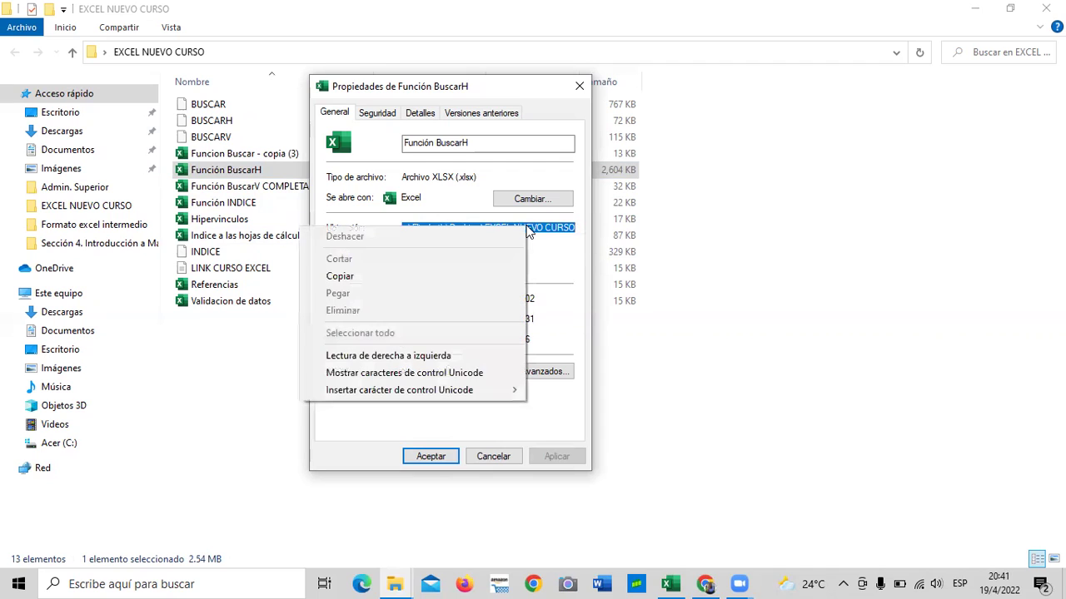
{"action": "left_click", "coordinate": [387, 275]}
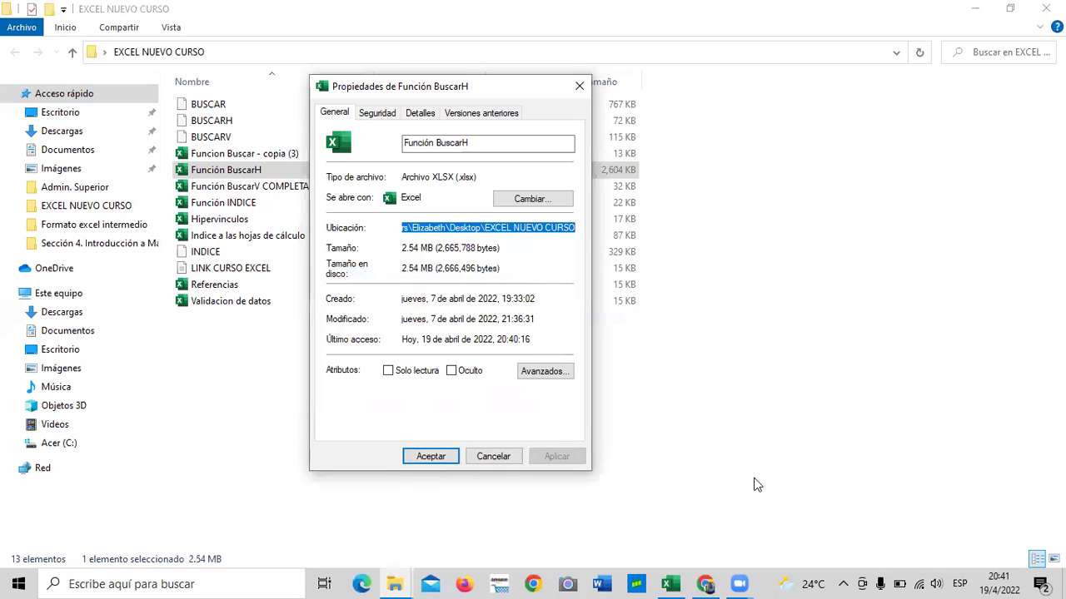
{"action": "left_click", "coordinate": [671, 583]}
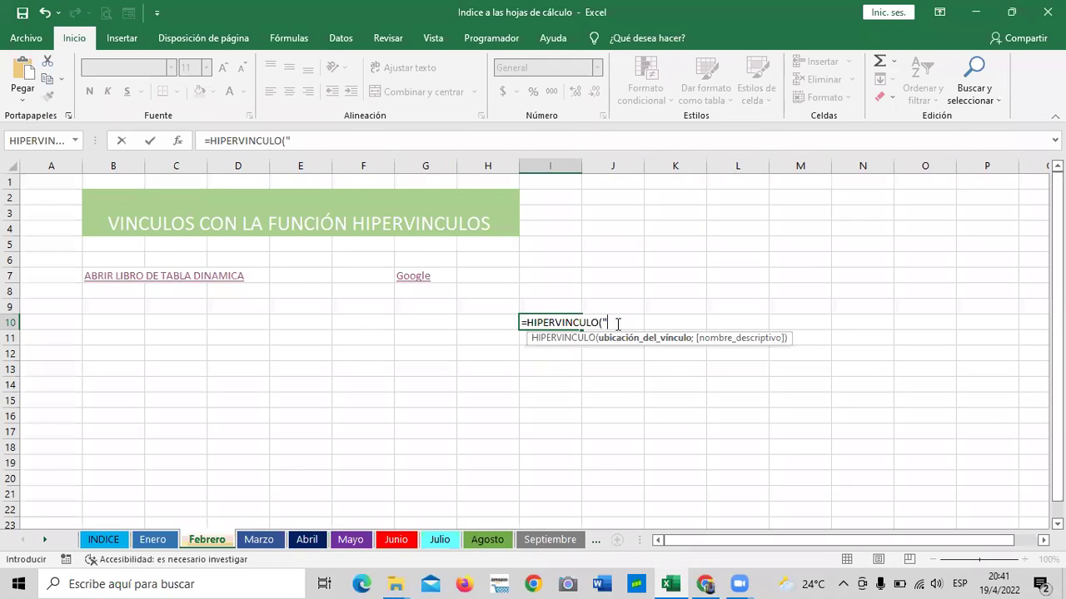
Step: Paste the copied folder path into the I10 formula and add a trailing backslash
{"action": "right_click", "coordinate": [618, 323]}
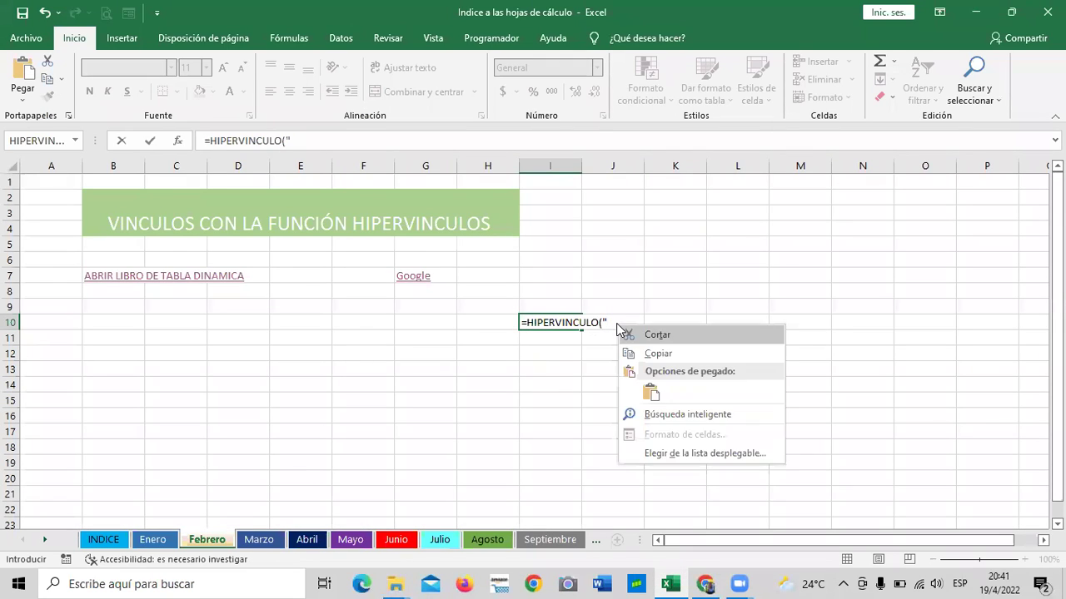
{"action": "left_click", "coordinate": [650, 392]}
{"action": "left_click", "coordinate": [651, 392]}
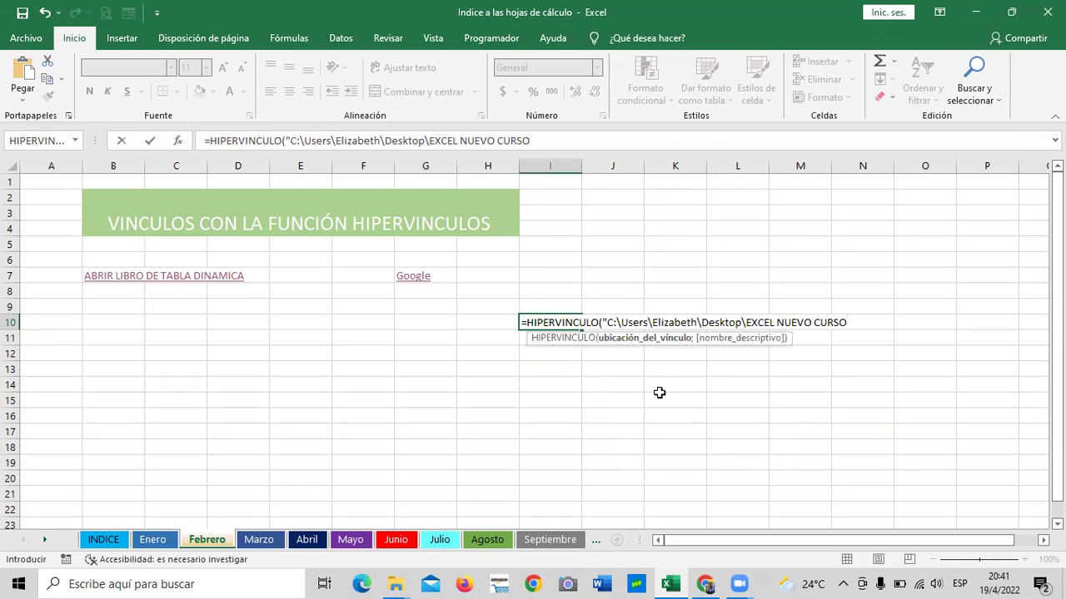
{"action": "left_click", "coordinate": [560, 140]}
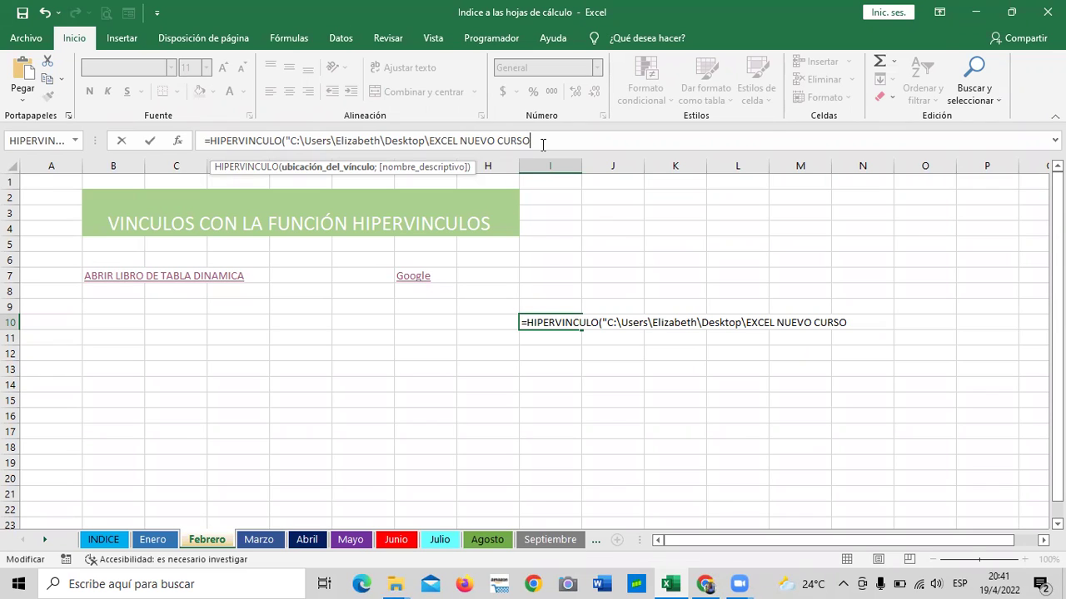
{"action": "type", "text": "\\"}
{"action": "left_click", "coordinate": [392, 583]}
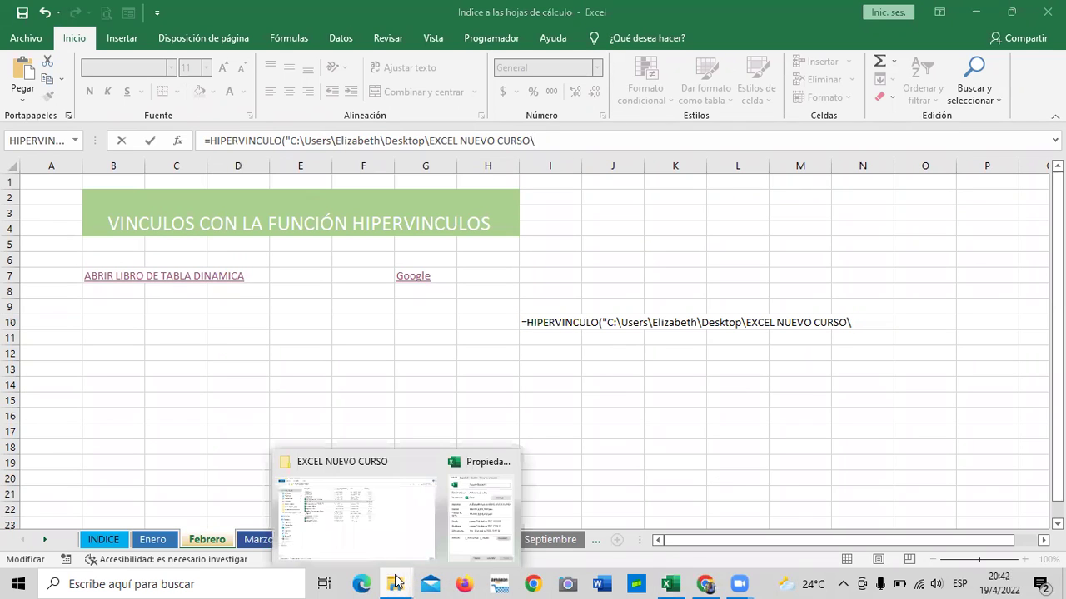
Step: Copy the name Función BuscarH from the Properties window and append it to the formula's path
{"action": "left_click", "coordinate": [475, 539]}
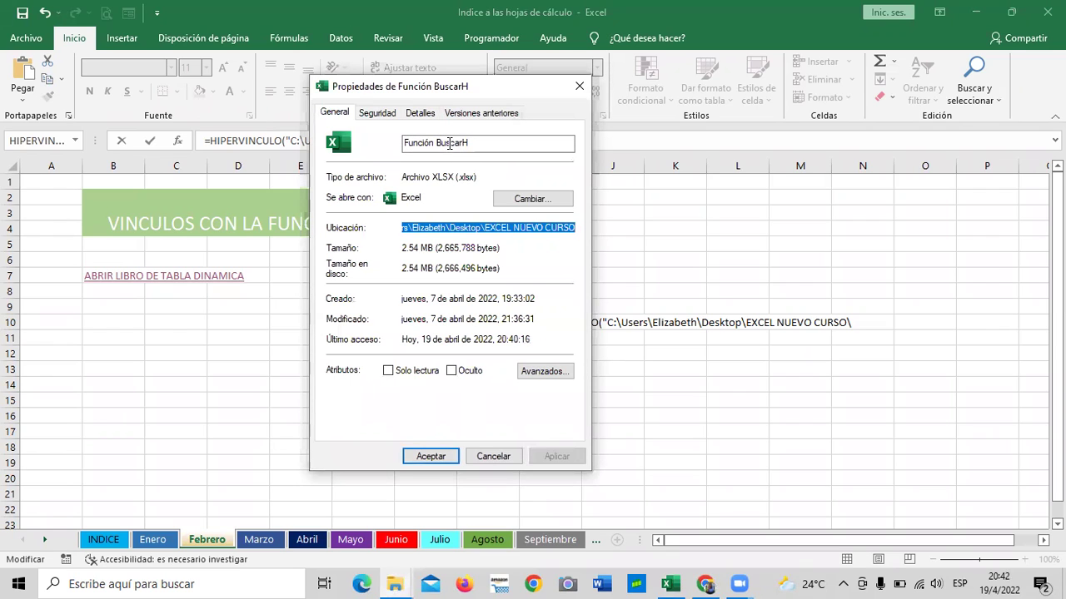
{"action": "left_click_drag", "start_coordinate": [471, 143], "coordinate": [405, 145]}
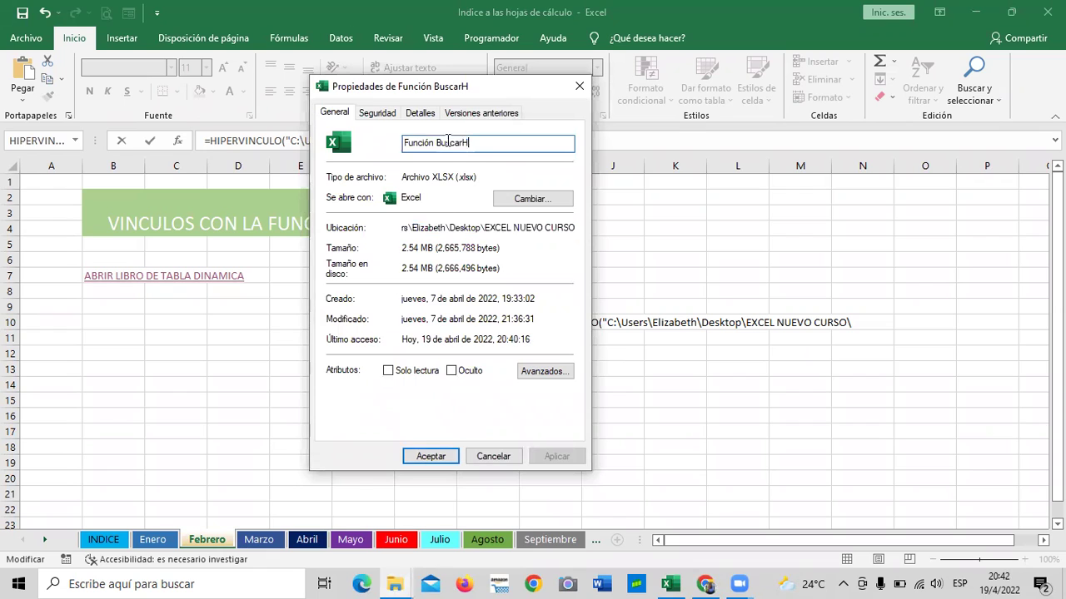
{"action": "right_click", "coordinate": [433, 144]}
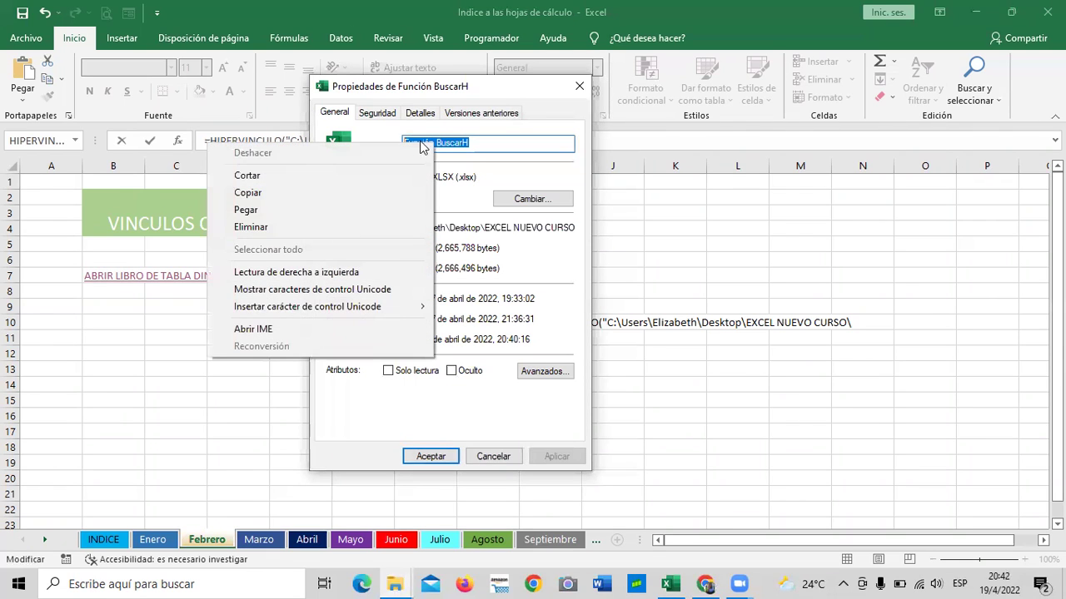
{"action": "left_click", "coordinate": [323, 194]}
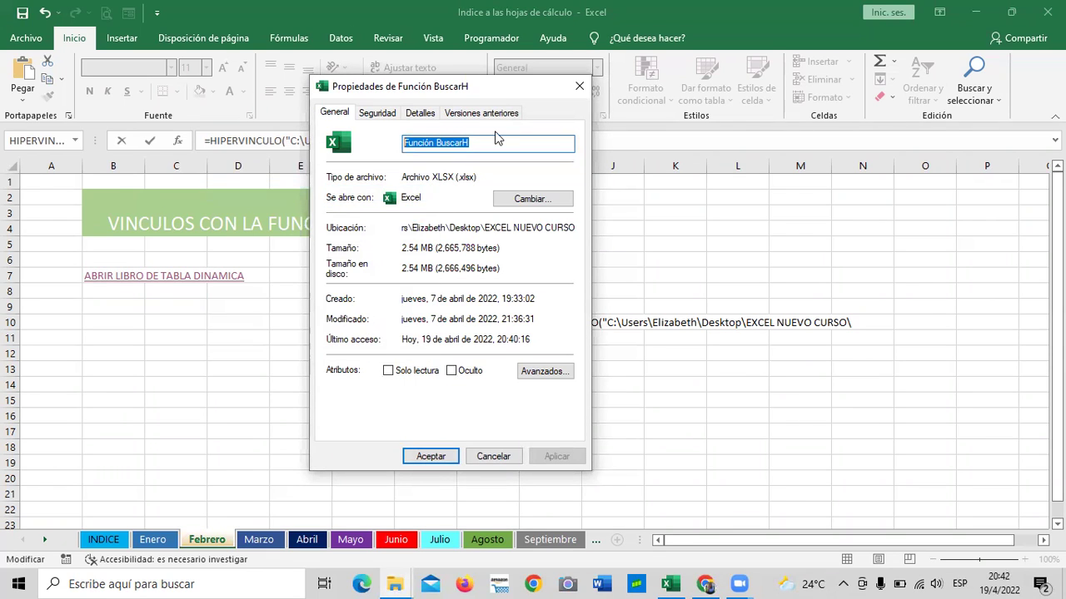
{"action": "left_click", "coordinate": [493, 456]}
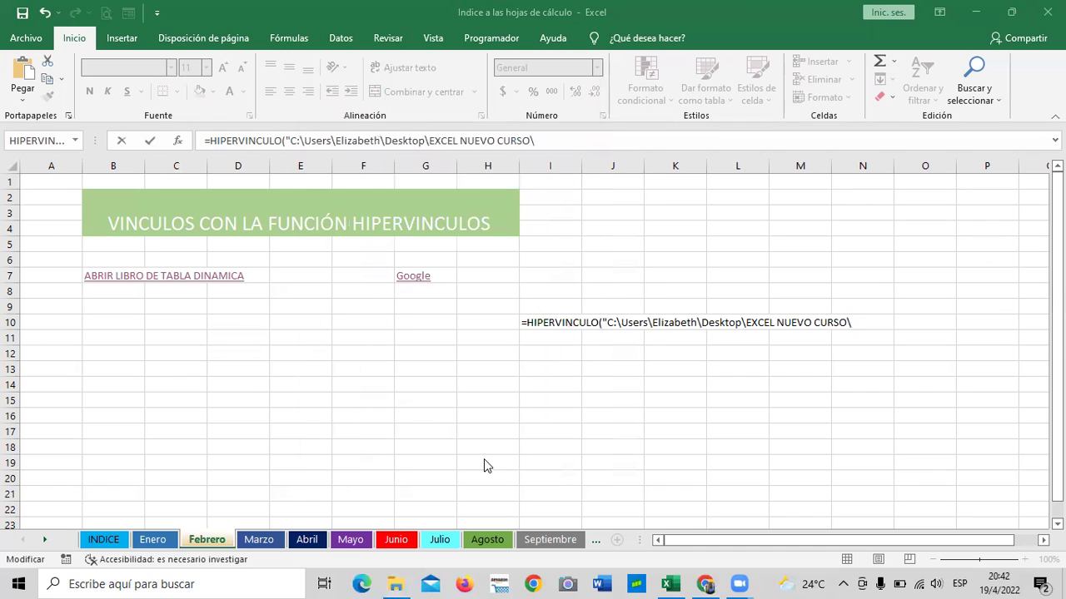
{"action": "right_click", "coordinate": [554, 141]}
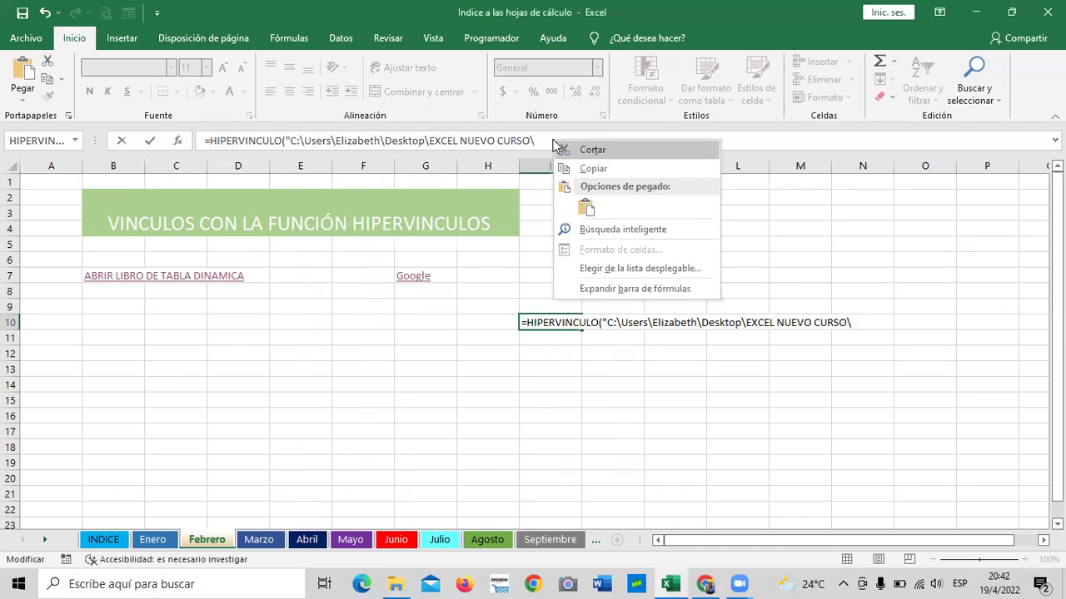
{"action": "left_click", "coordinate": [584, 207]}
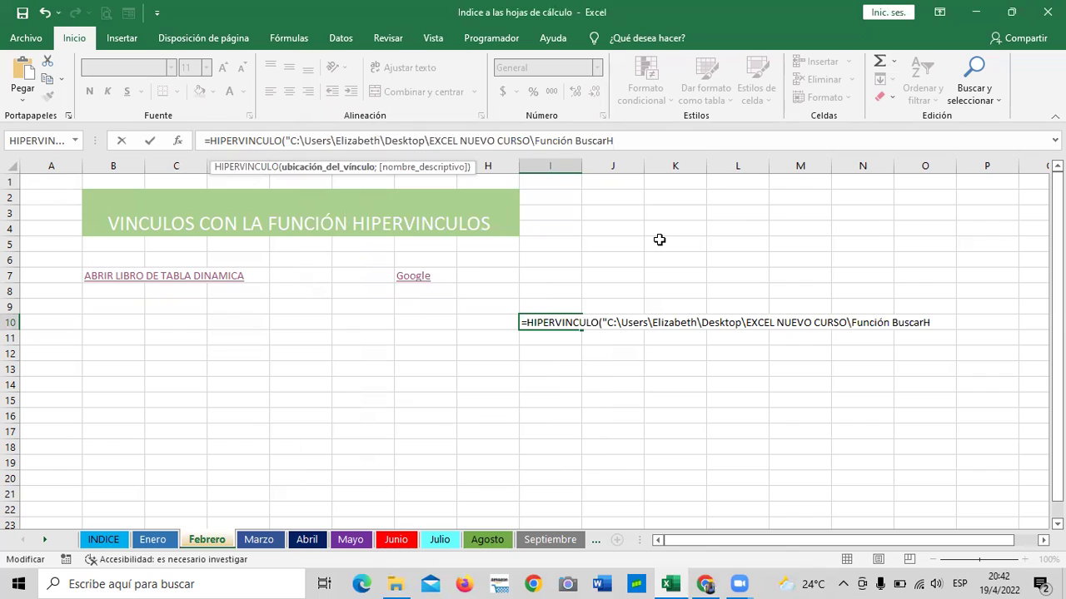
Step: Close the path with a quote and add ;"Función BuscarH") as the link text
{"action": "type", "text": "\""}
{"action": "type", "text": ";"}
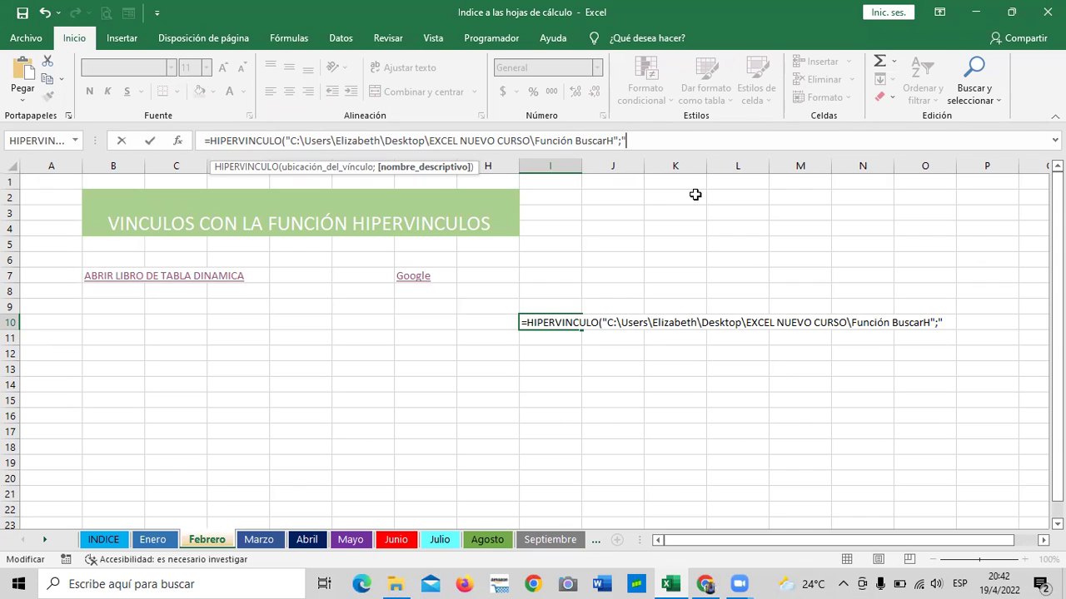
{"action": "type", "text": "fUNCIÓN "}
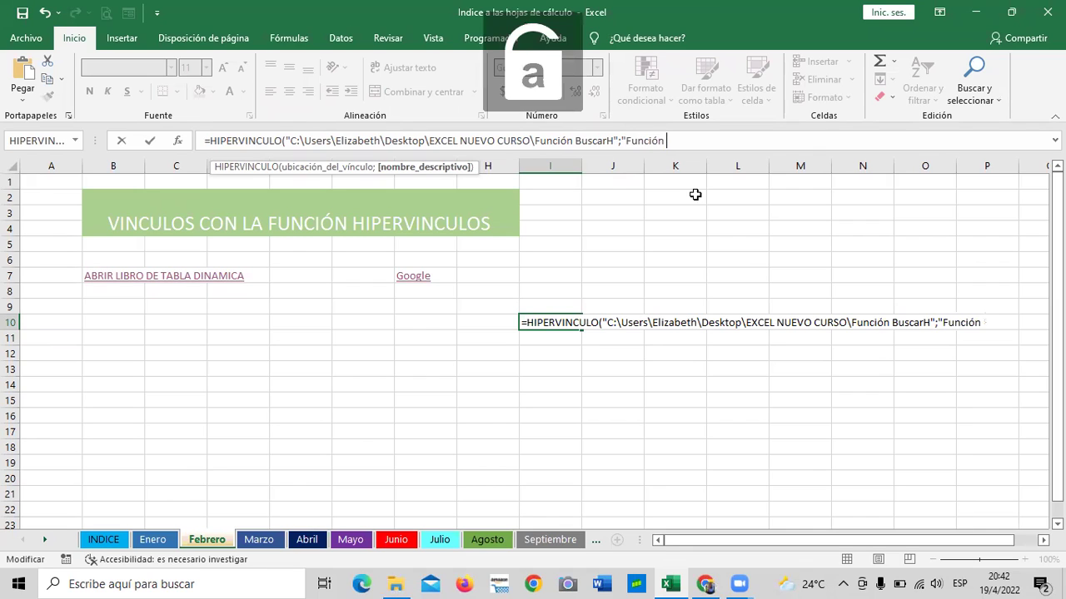
{"action": "type", "text": "Busca"}
{"action": "key", "text": "BackSpace"}
{"action": "type", "text": "r"}
{"action": "key", "text": "BackSpace"}
{"action": "key", "text": "BackSpace"}
{"action": "key", "text": "BackSpace"}
{"action": "type", "text": "scar"}
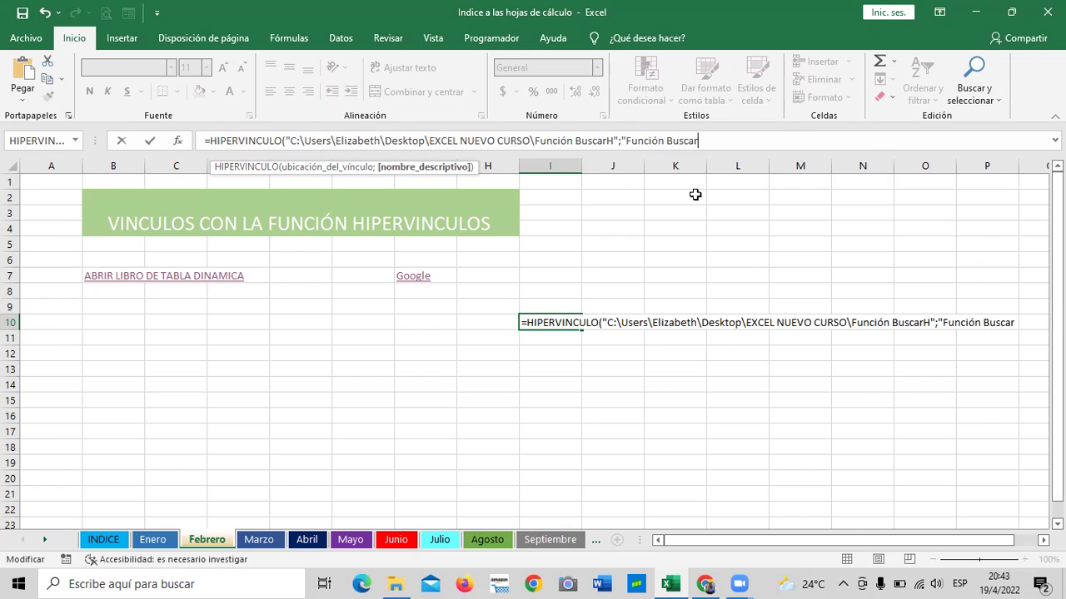
{"action": "type", "text": "H\""}
{"action": "type", "text": ")"}
{"action": "key", "text": "Return"}
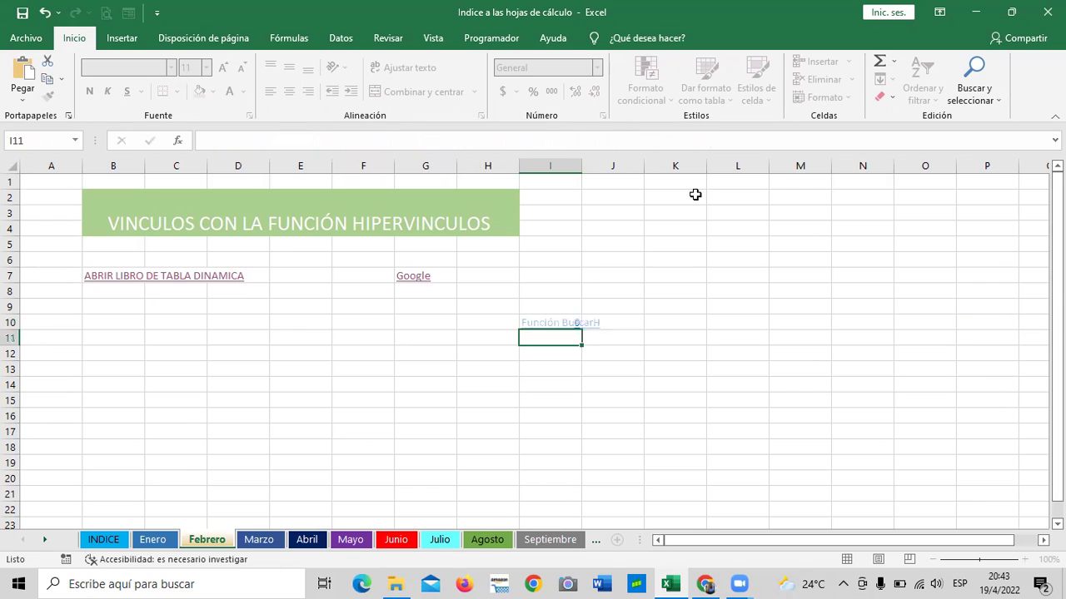
{"action": "left_click", "coordinate": [715, 313]}
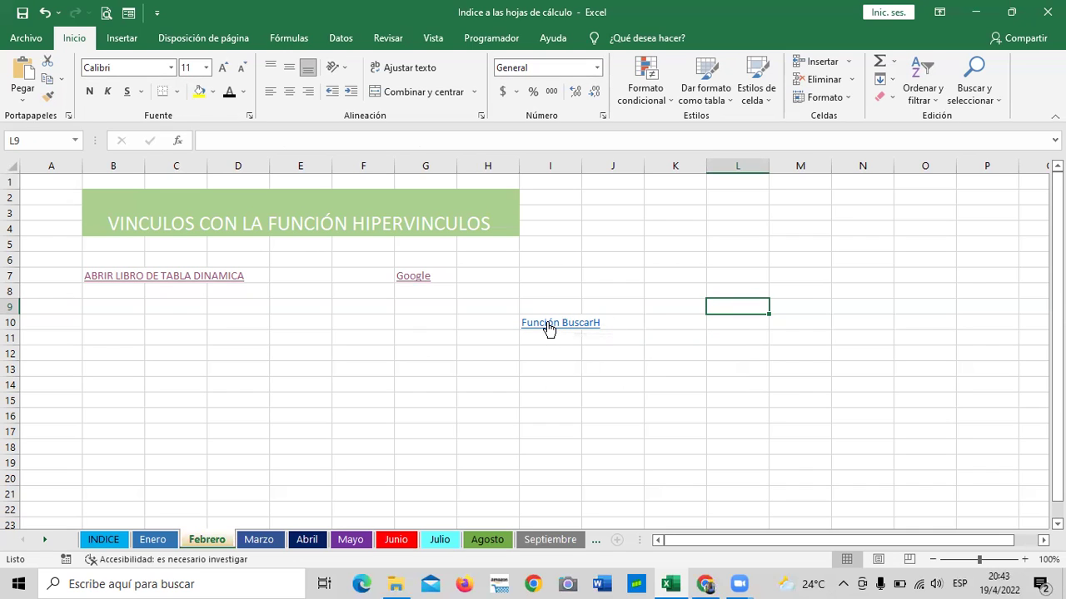
{"action": "left_click", "coordinate": [548, 328]}
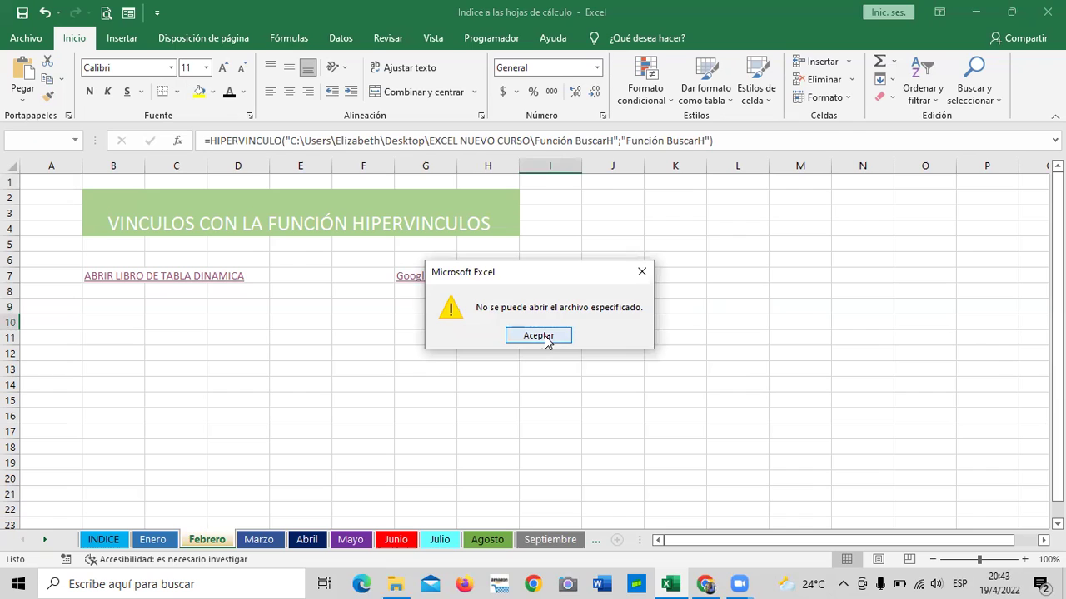
{"action": "left_click", "coordinate": [547, 332]}
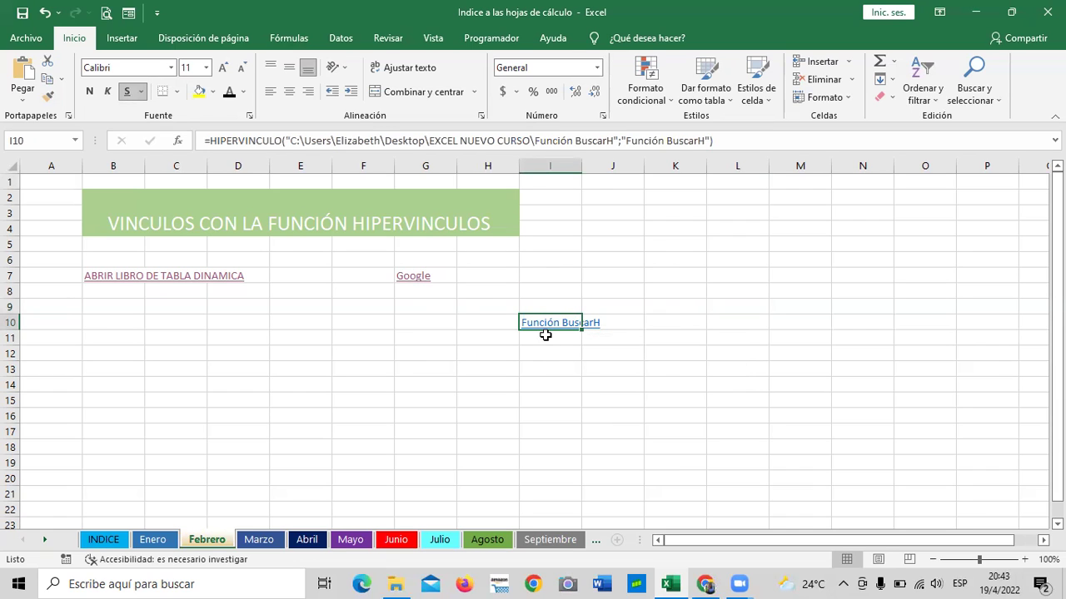
{"action": "left_click", "coordinate": [661, 294]}
{"action": "left_click", "coordinate": [534, 323]}
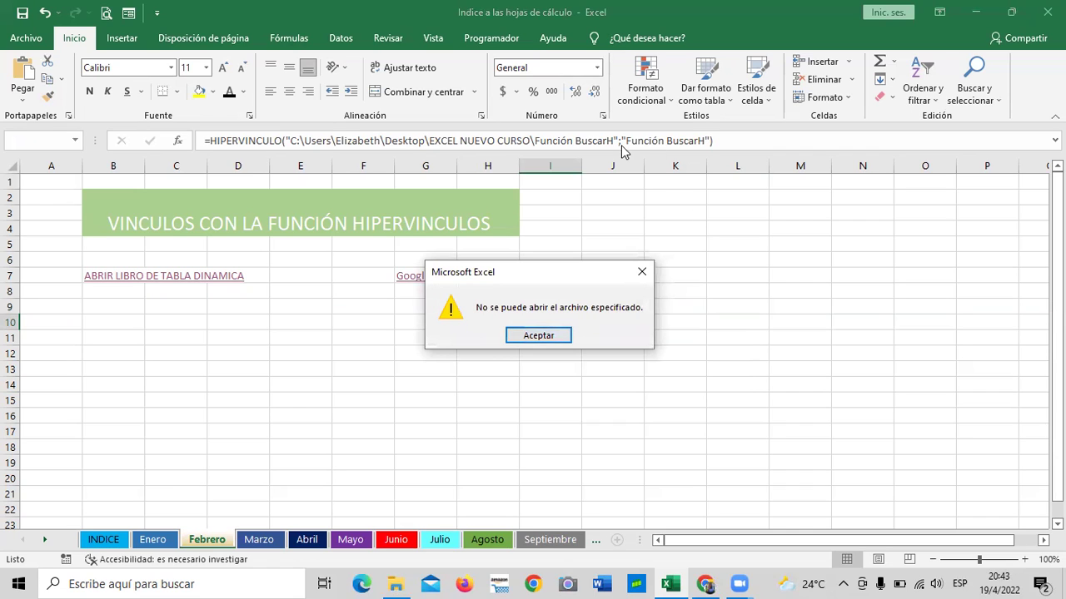
{"action": "key", "text": "Return"}
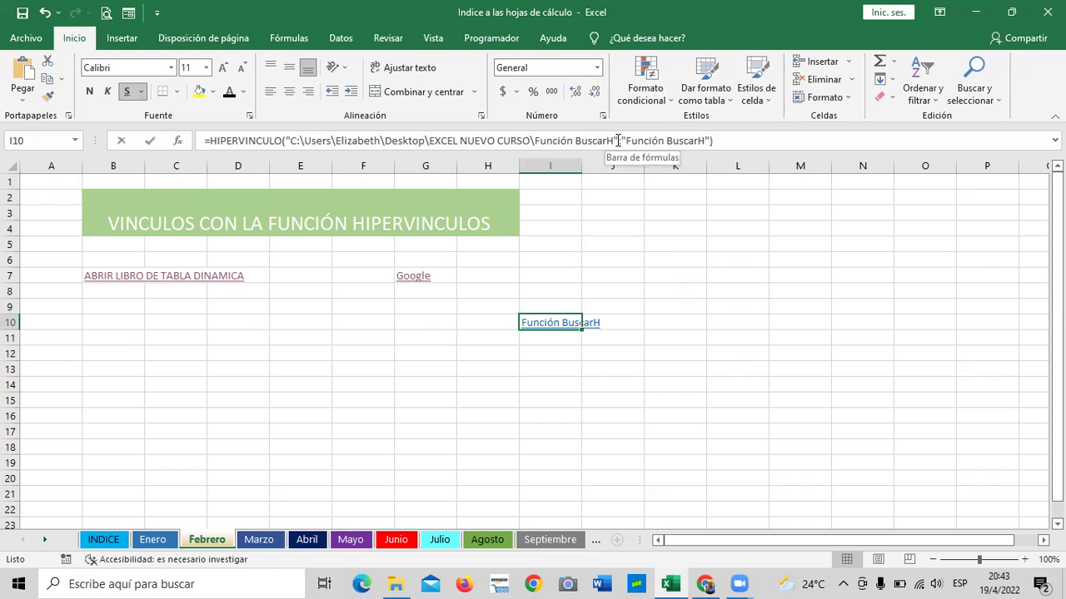
Step: Add the .xlsx extension to the Función BuscarH path in I10, confirm, and follow the link
{"action": "left_click", "coordinate": [613, 139]}
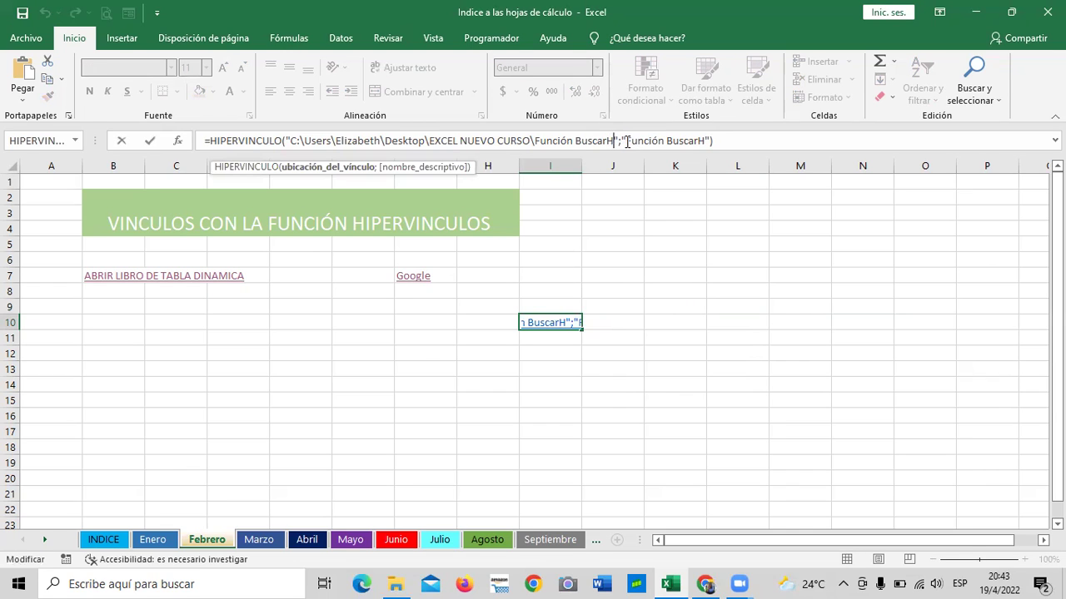
{"action": "type", "text": "."}
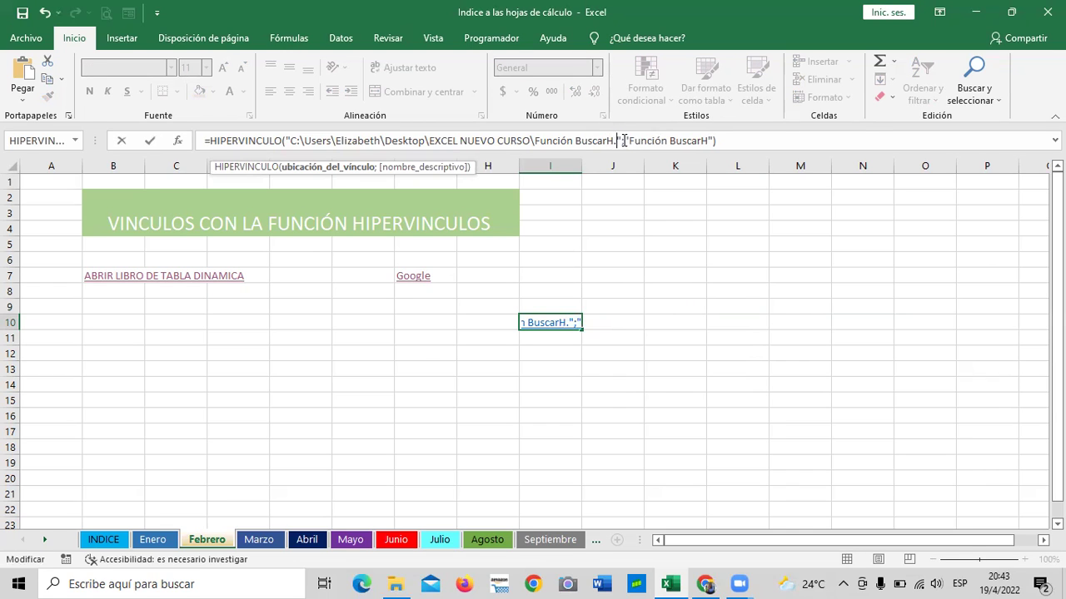
{"action": "type", "text": "xl"}
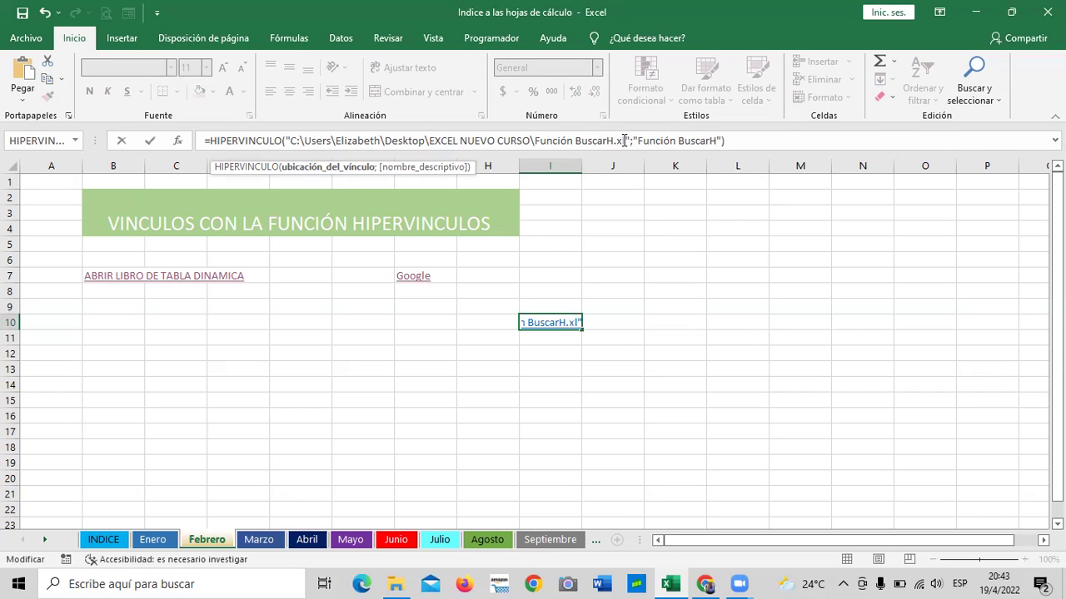
{"action": "type", "text": "sx"}
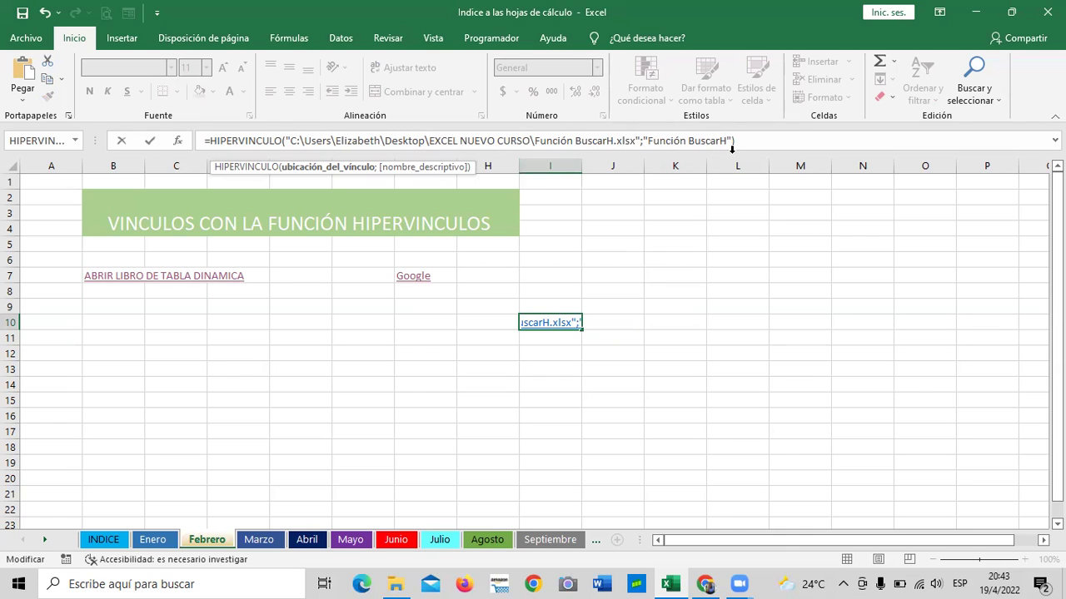
{"action": "left_click", "coordinate": [802, 140]}
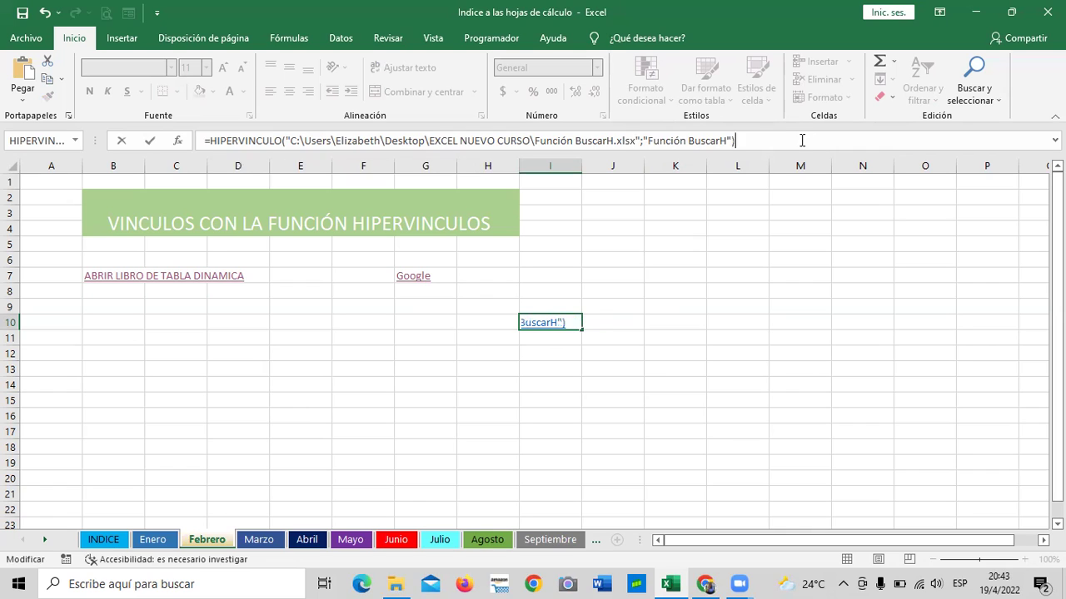
{"action": "key", "text": "Return"}
{"action": "left_click", "coordinate": [535, 326]}
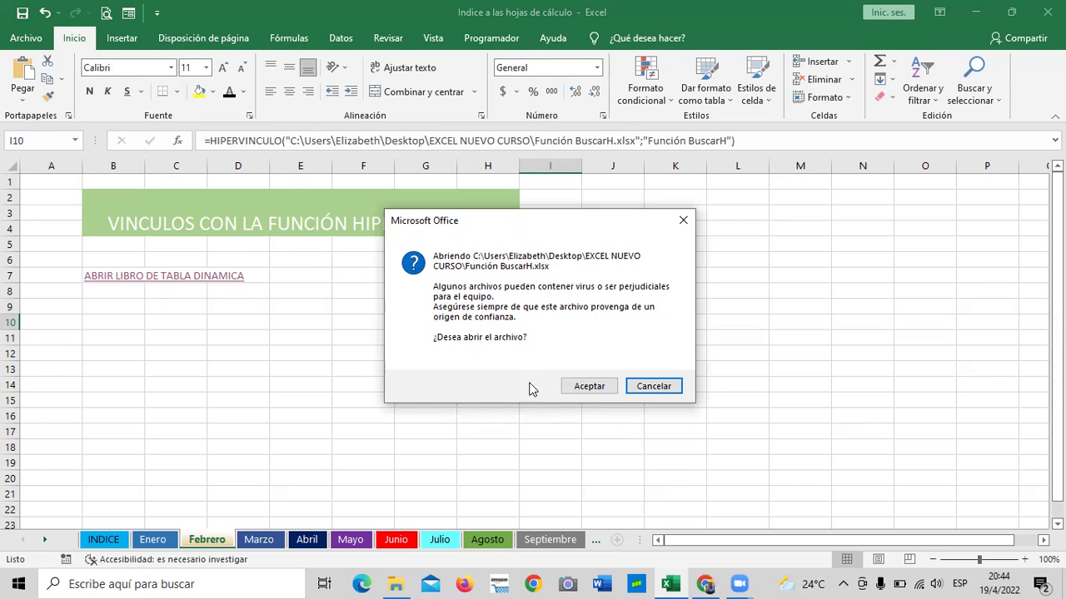
Step: Allow the Función BuscarH.xlsx workbook to open and browse its BuscarH and BUSCARH sheets
{"action": "left_click", "coordinate": [589, 387]}
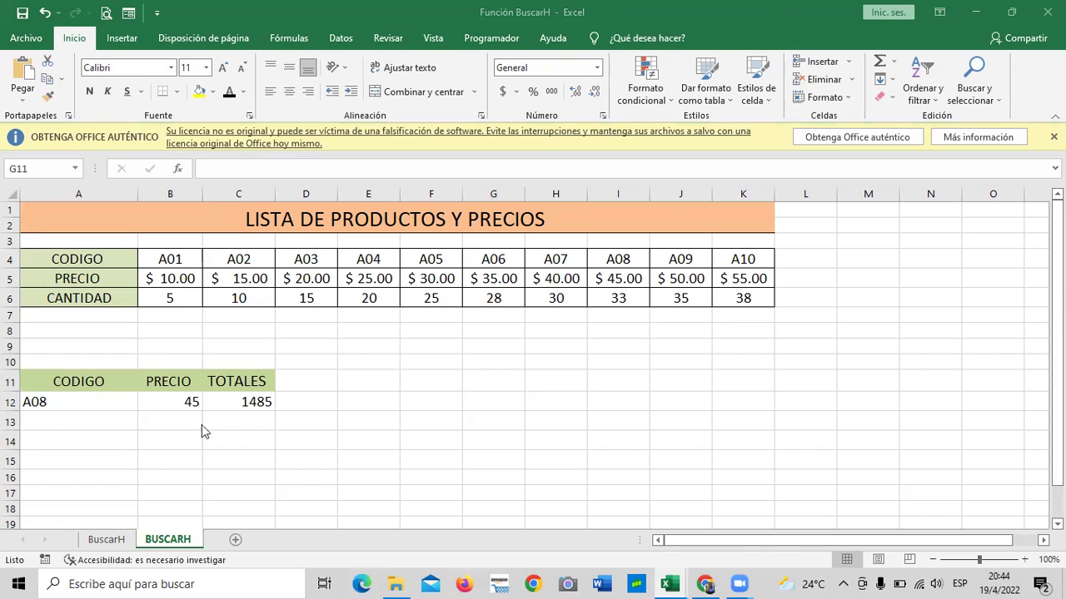
{"action": "left_click", "coordinate": [112, 541]}
{"action": "left_click", "coordinate": [113, 541]}
{"action": "scroll", "coordinate": [357, 335], "scroll_direction": "down", "scroll_amount": 4}
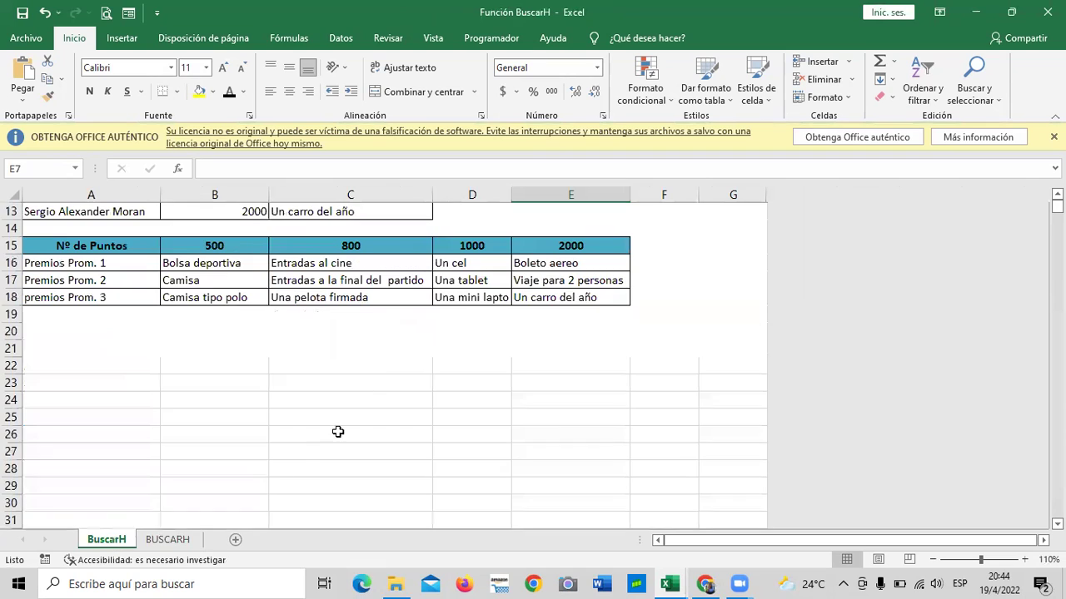
{"action": "left_click", "coordinate": [167, 539]}
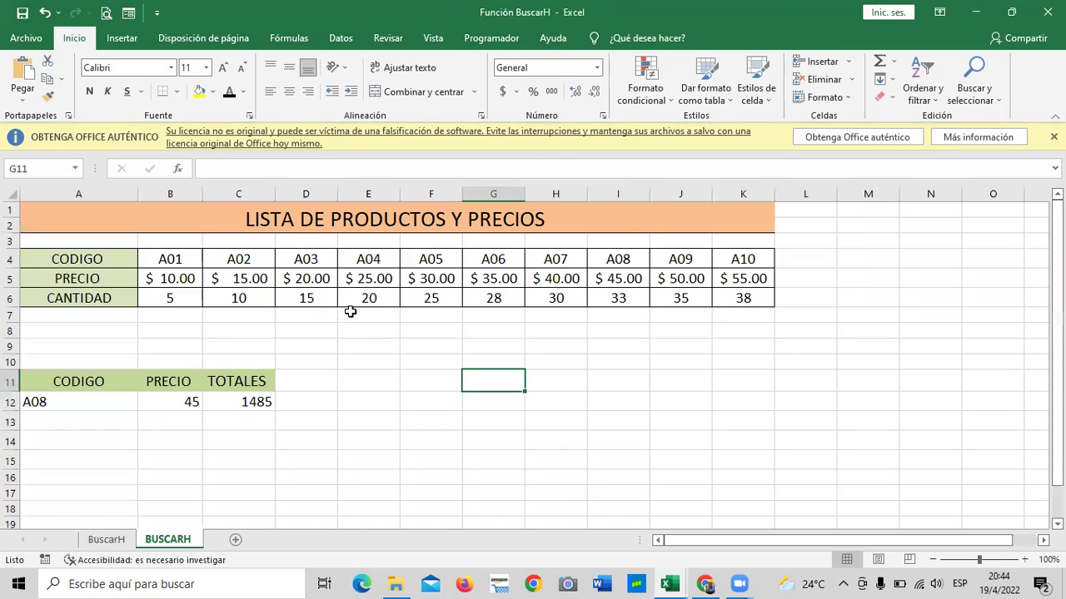
{"action": "left_click", "coordinate": [306, 452]}
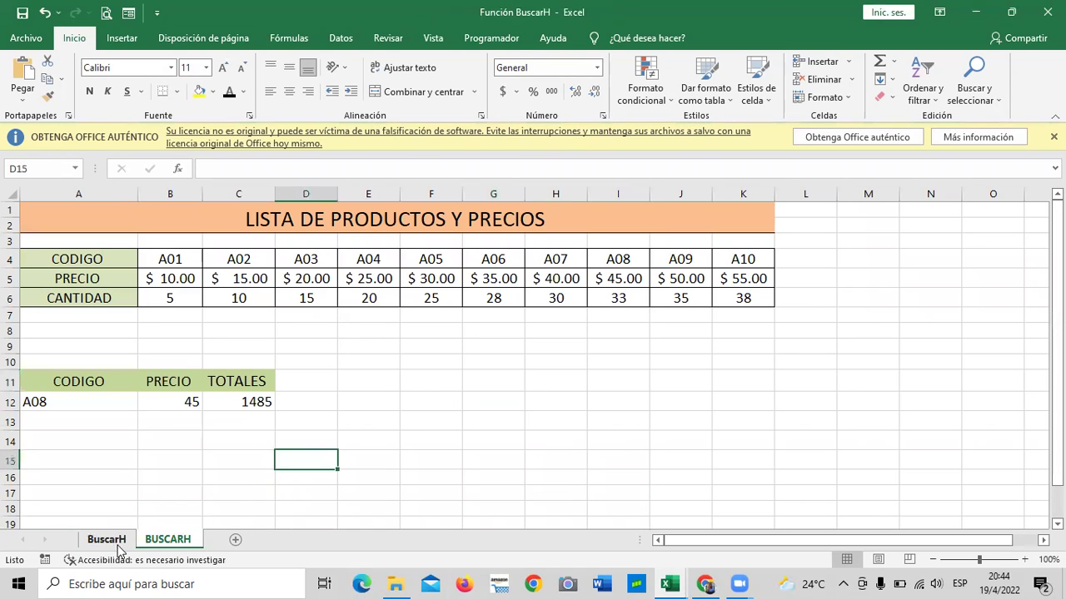
{"action": "left_click", "coordinate": [107, 540]}
{"action": "left_click", "coordinate": [182, 542]}
Step: Dismiss the Office license notice and return to the Indice a las hojas de cálculo workbook
{"action": "left_click", "coordinate": [1053, 137]}
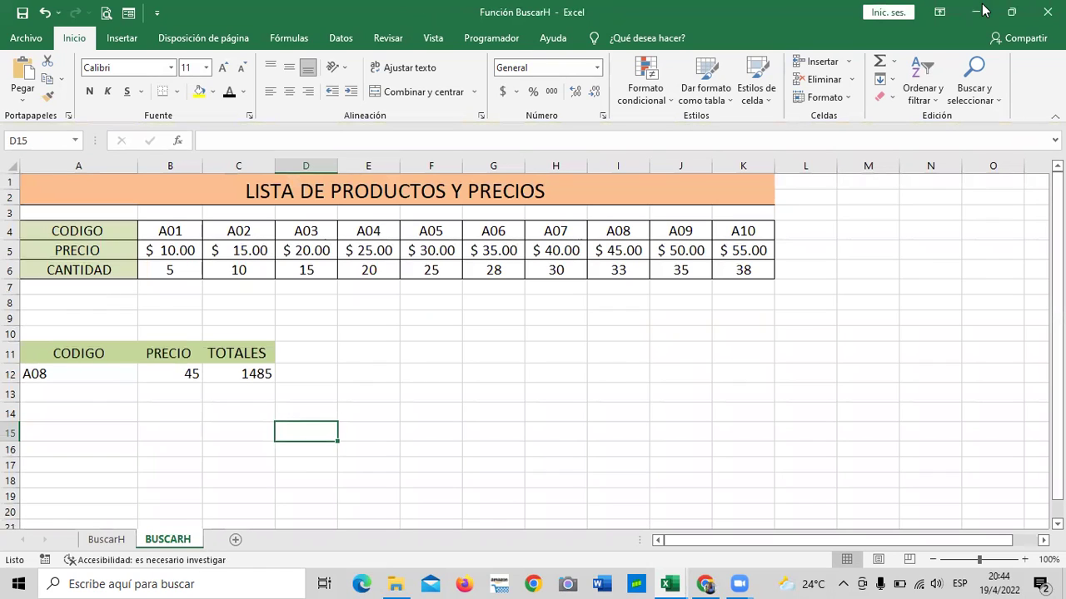
{"action": "left_click", "coordinate": [669, 584]}
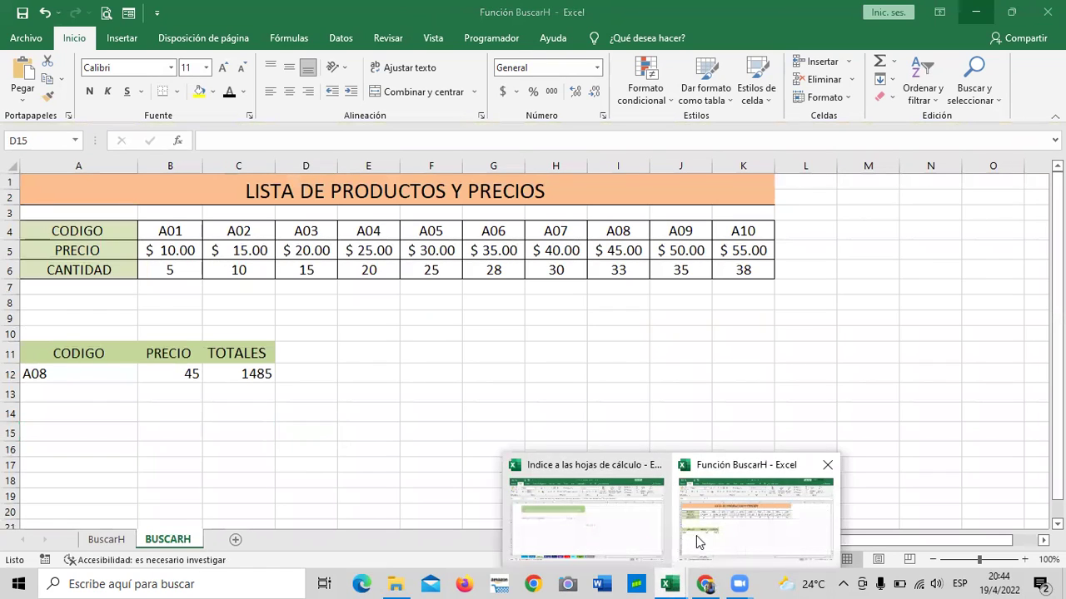
{"action": "left_click", "coordinate": [616, 531]}
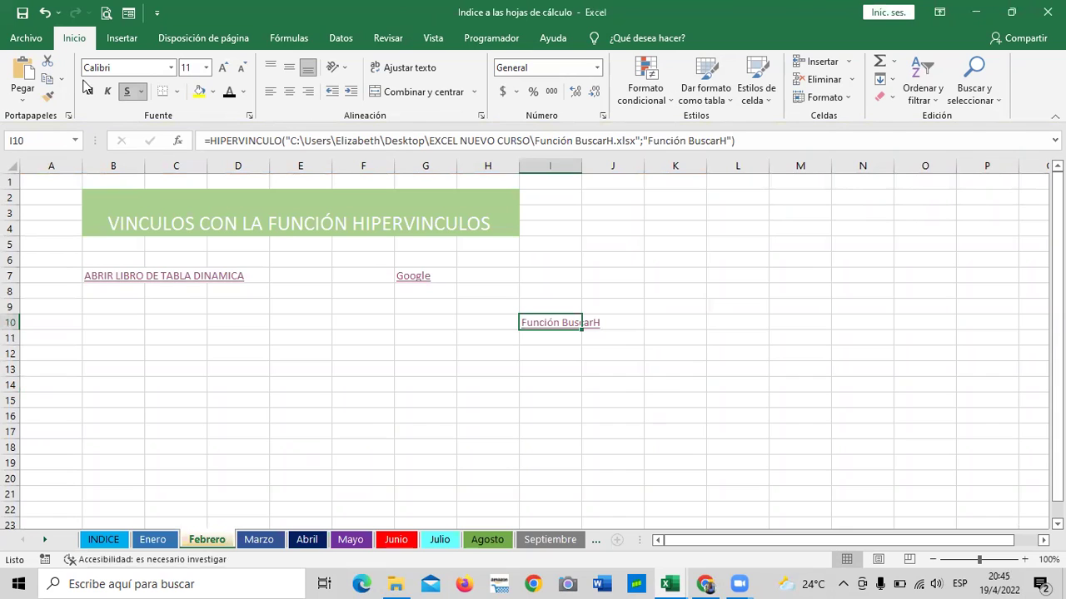
{"action": "left_click", "coordinate": [29, 39]}
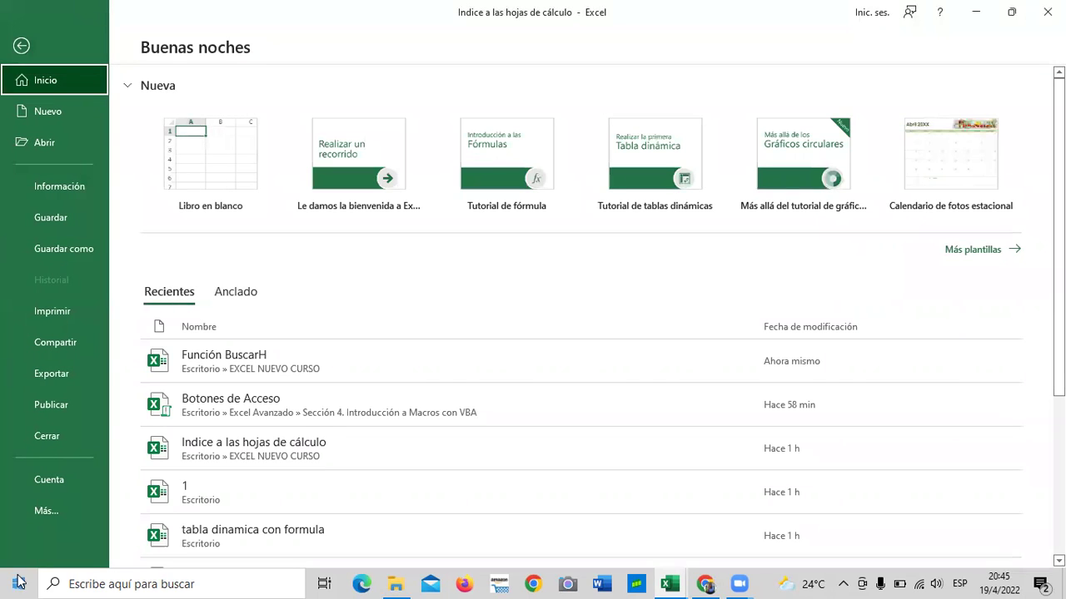
{"action": "left_click", "coordinate": [70, 512]}
{"action": "left_click", "coordinate": [148, 544]}
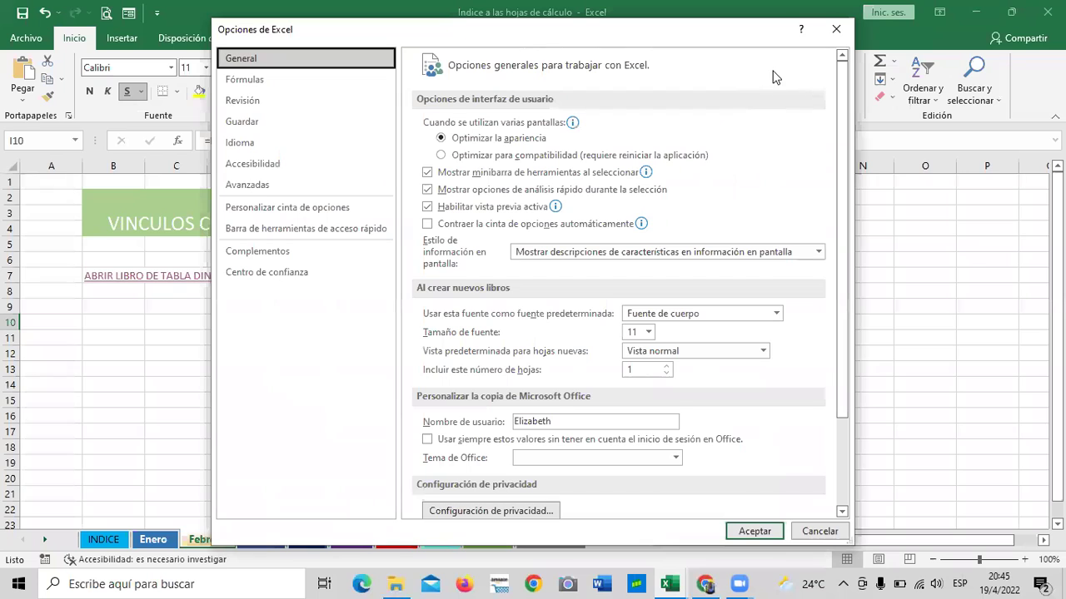
{"action": "left_click", "coordinate": [255, 278]}
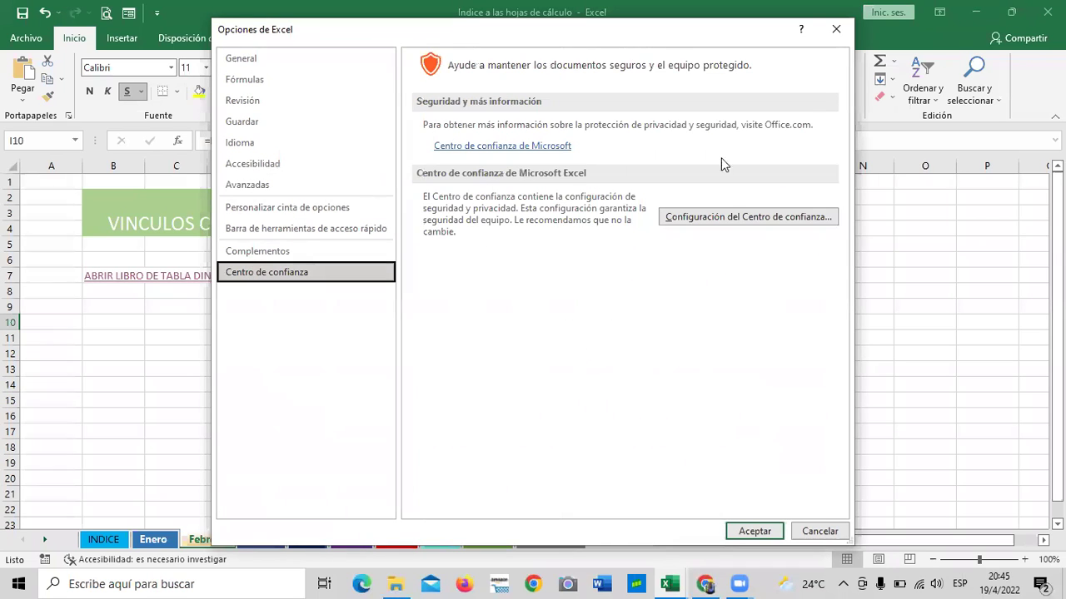
{"action": "left_click", "coordinate": [747, 221]}
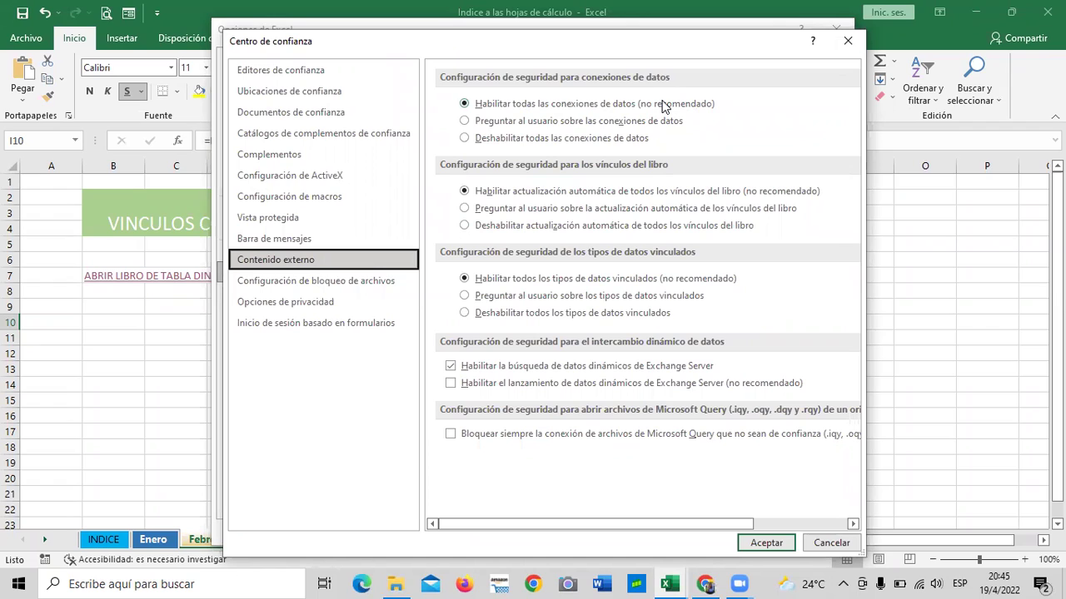
{"action": "left_click", "coordinate": [521, 121]}
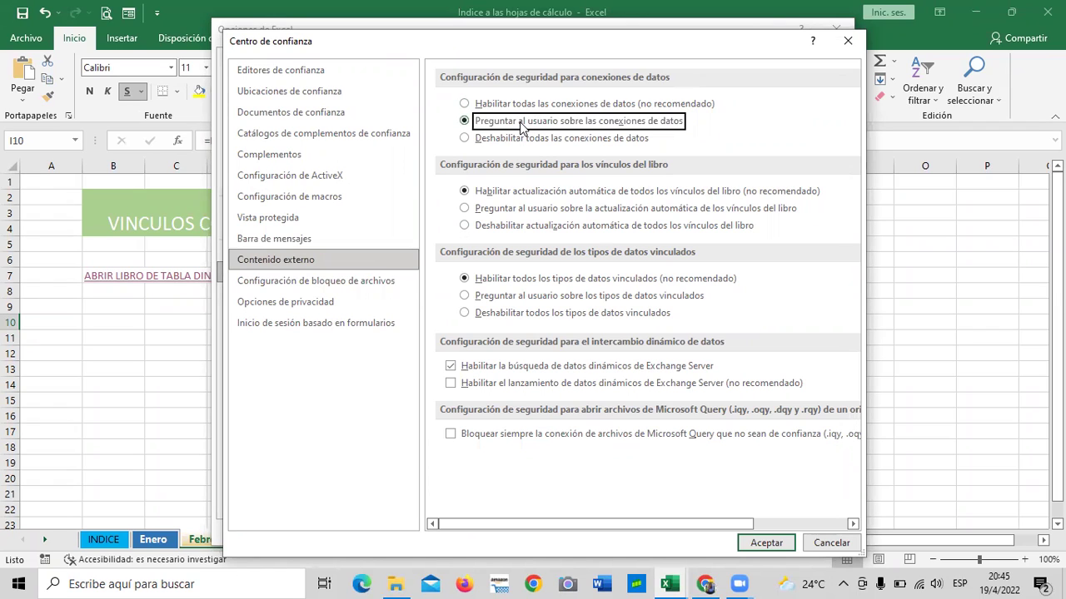
{"action": "left_click", "coordinate": [465, 104]}
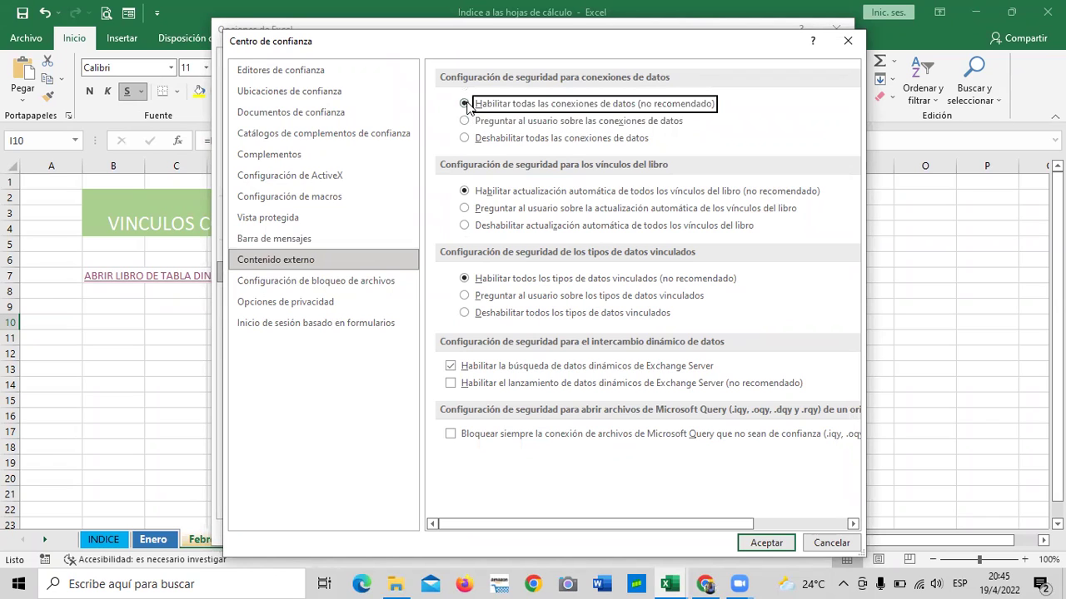
{"action": "left_click", "coordinate": [495, 209]}
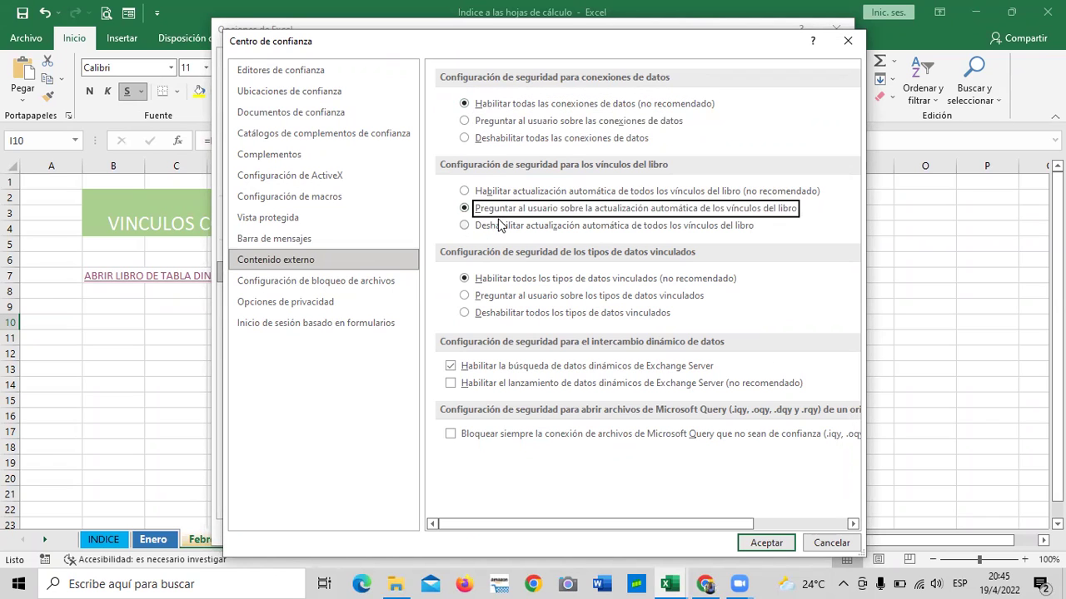
{"action": "left_click", "coordinate": [496, 296]}
{"action": "left_click", "coordinate": [469, 280]}
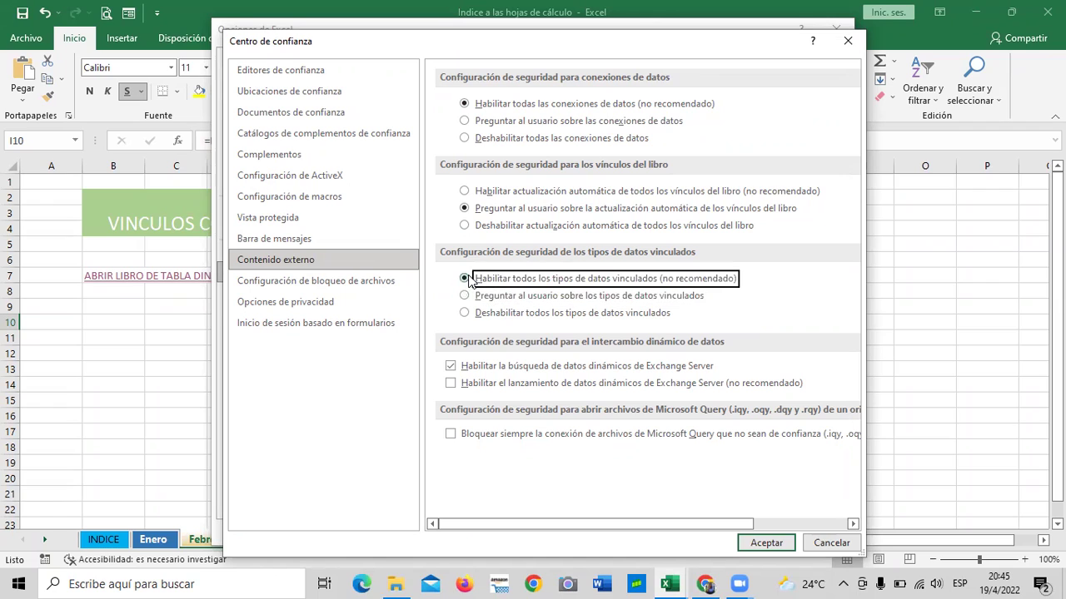
{"action": "left_click", "coordinate": [465, 192]}
{"action": "left_click", "coordinate": [471, 105]}
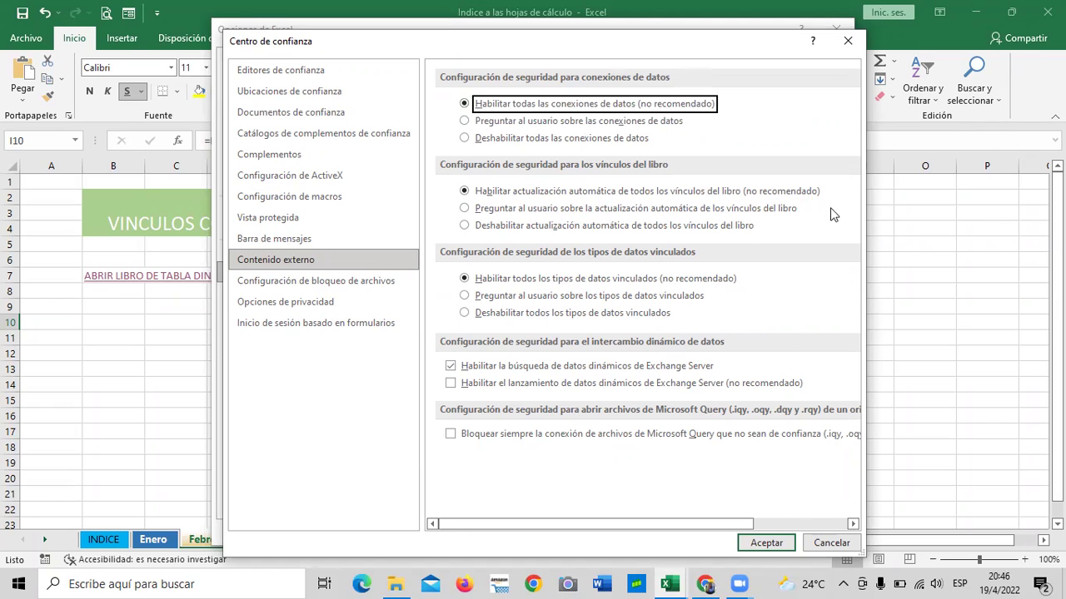
{"action": "left_click", "coordinate": [766, 542]}
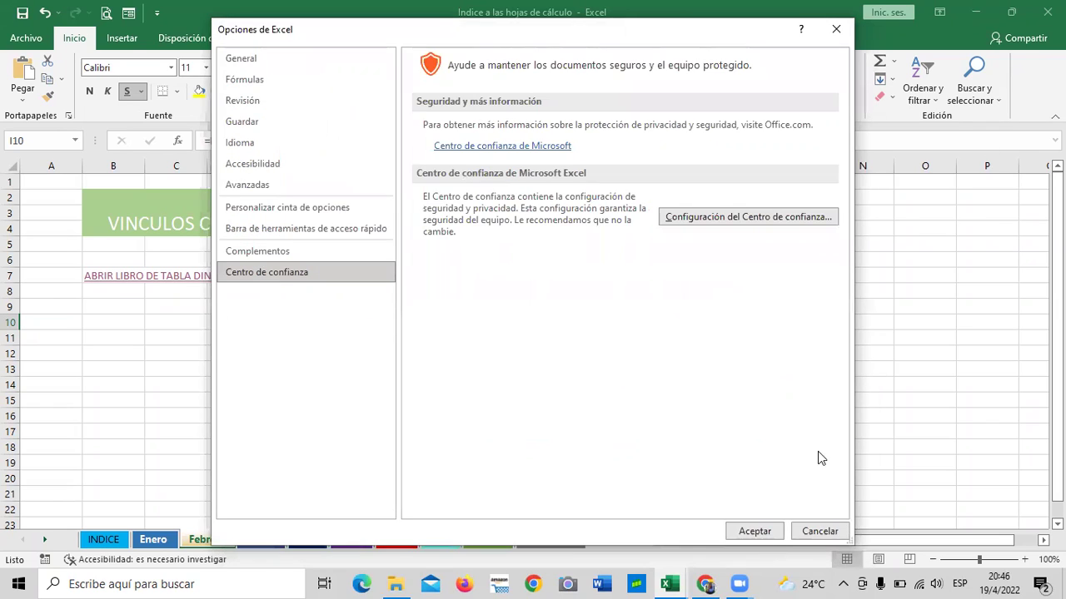
{"action": "left_click", "coordinate": [754, 531]}
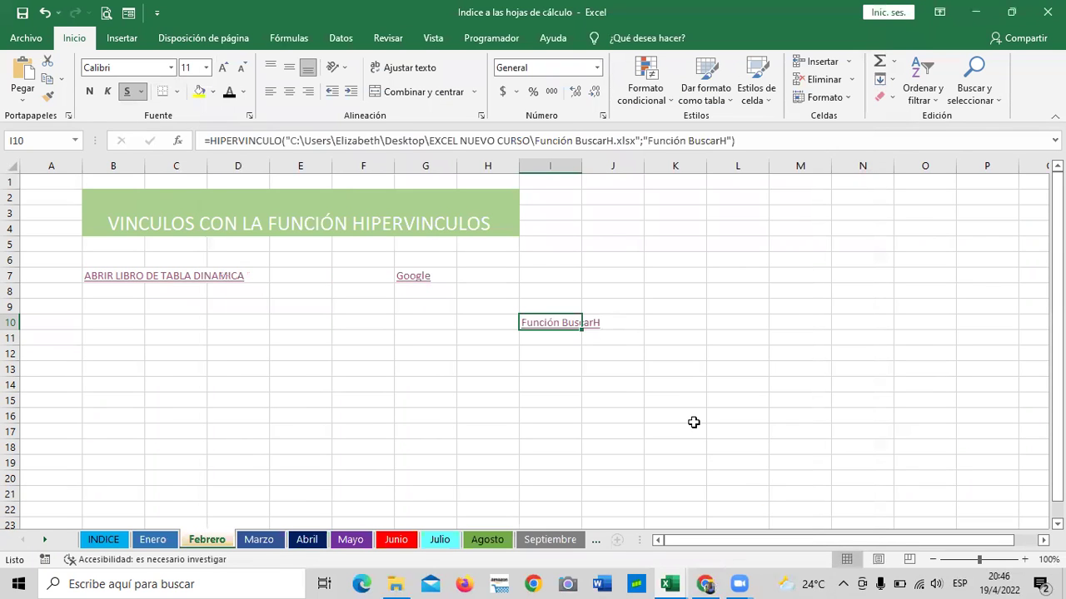
Step: Follow the ABRIR LIBRO DE TABLA DINAMICA link, confirm opening the pivot-table workbook, then close it
{"action": "left_click", "coordinate": [691, 336]}
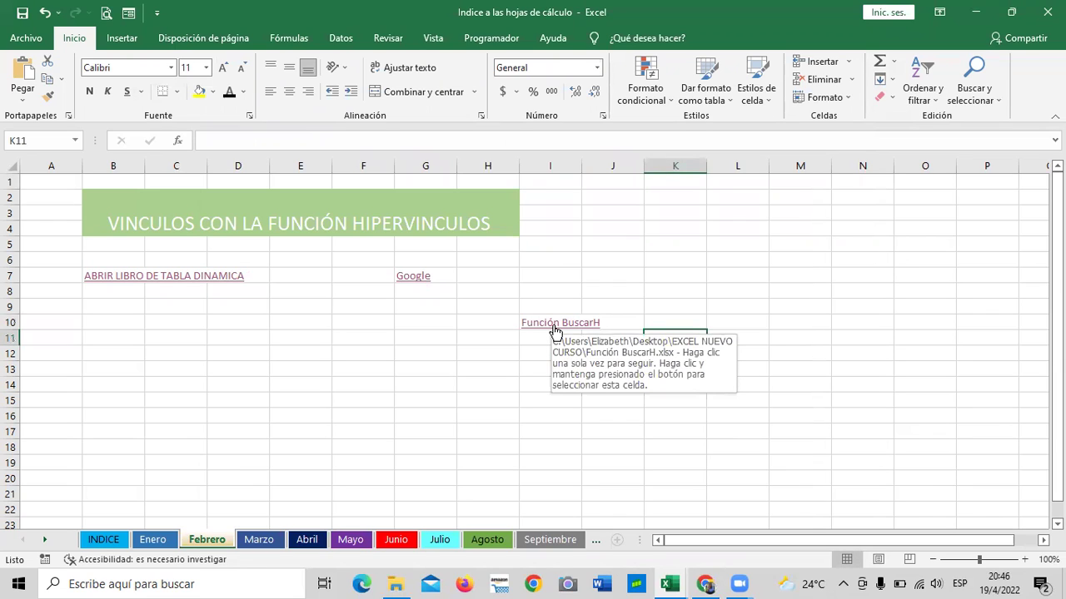
{"action": "left_click", "coordinate": [726, 313]}
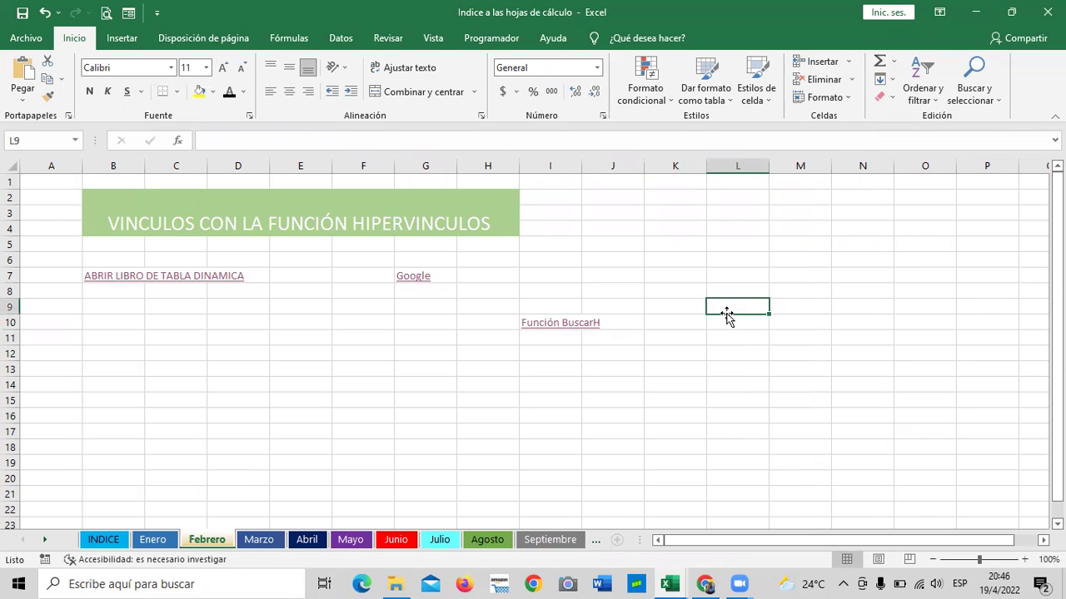
{"action": "left_click_drag", "start_coordinate": [243, 367], "coordinate": [273, 370]}
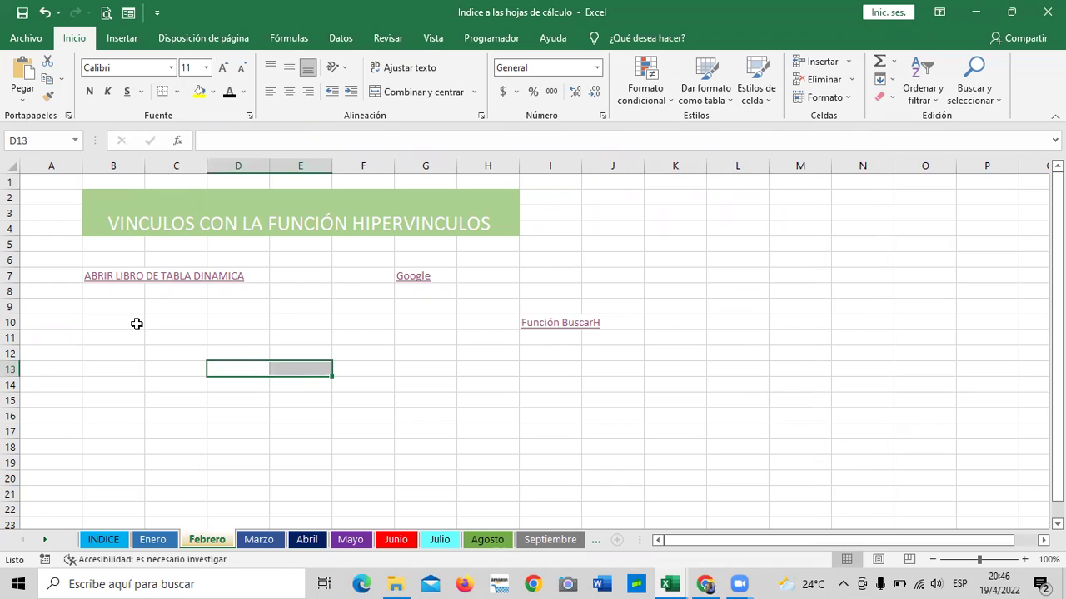
{"action": "left_click", "coordinate": [134, 275]}
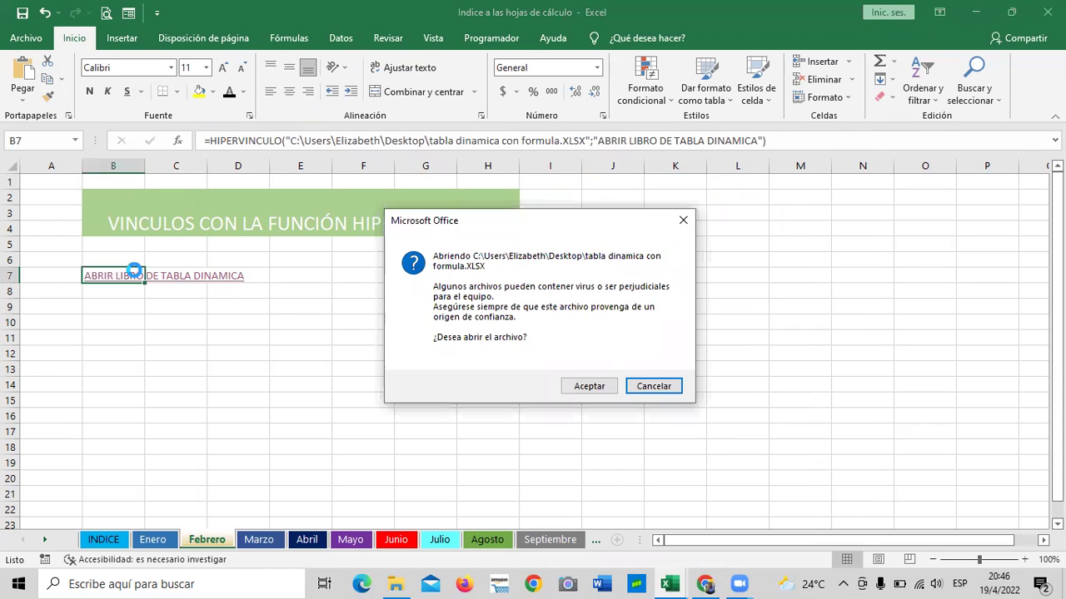
{"action": "left_click", "coordinate": [576, 386]}
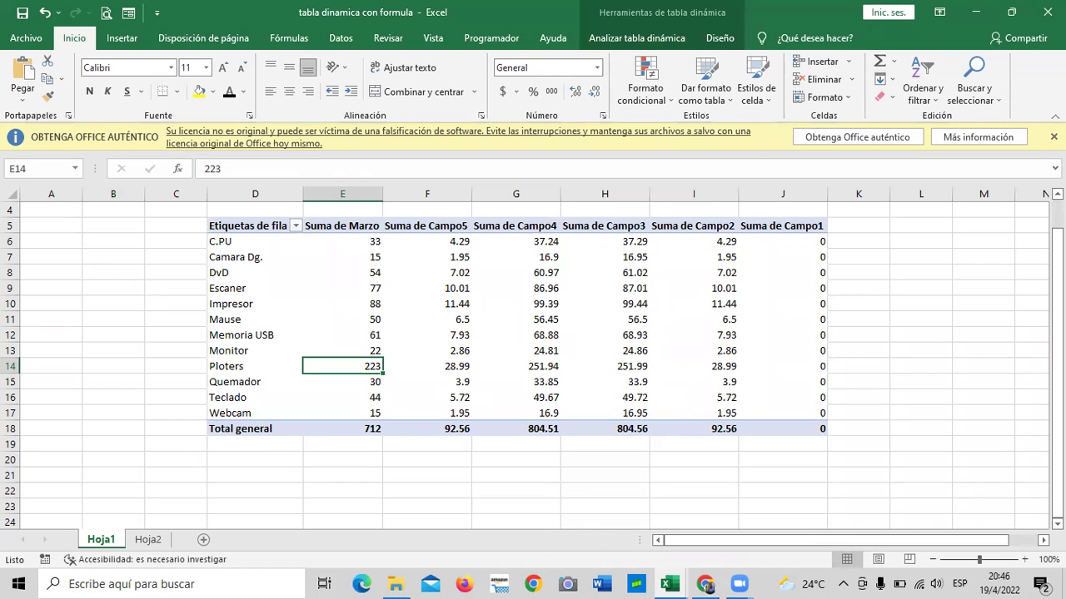
{"action": "left_click", "coordinate": [1053, 137]}
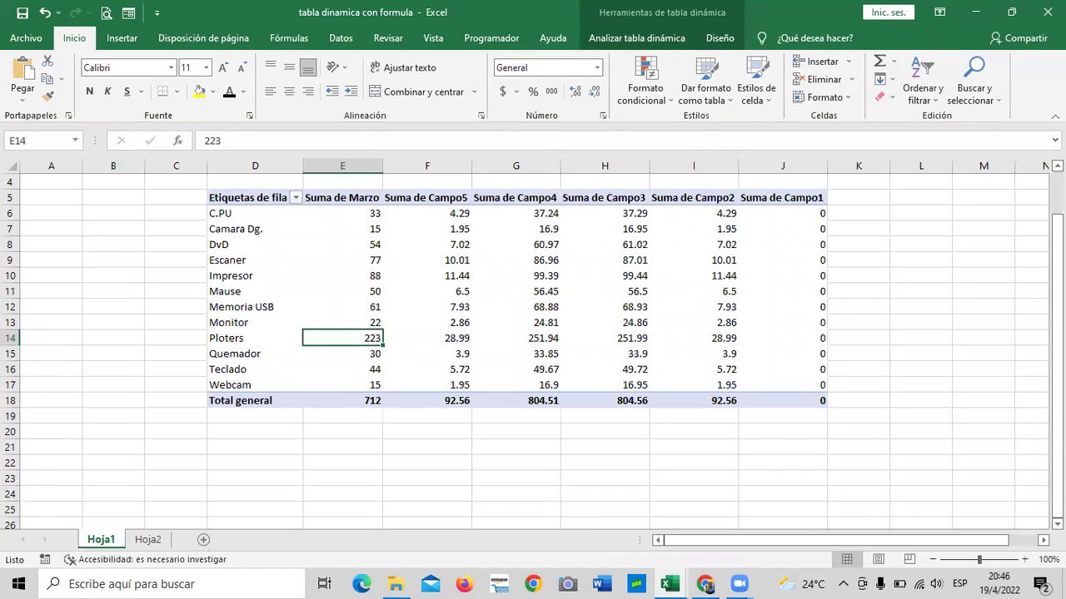
{"action": "key", "text": "ctrl+w"}
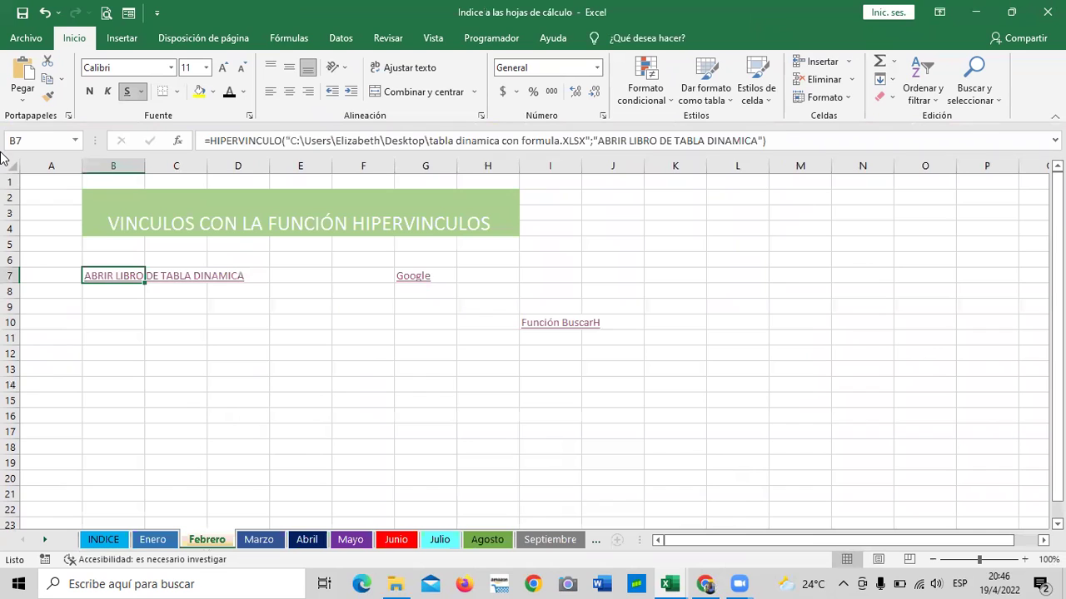
Step: Inspect the Google link's formula and follow it into the browser
{"action": "left_click", "coordinate": [416, 375]}
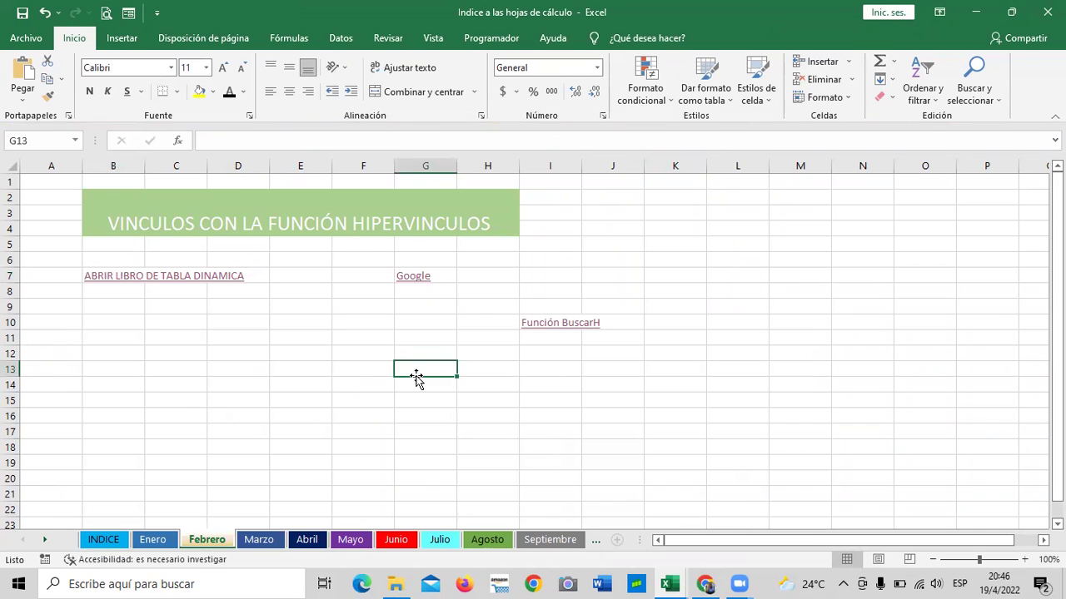
{"action": "left_click", "coordinate": [775, 385]}
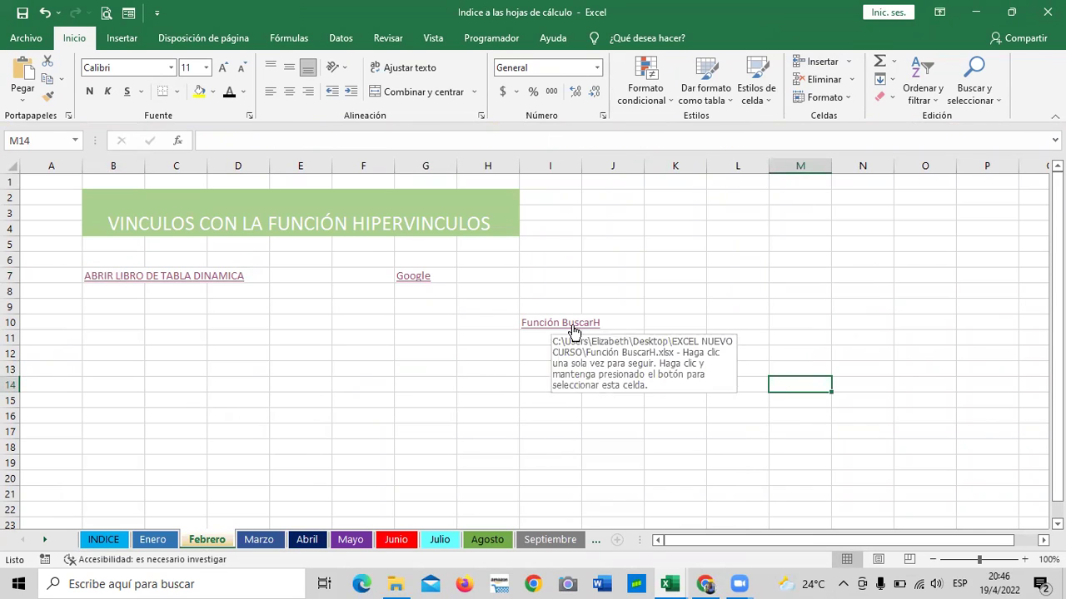
{"action": "left_click", "coordinate": [258, 353]}
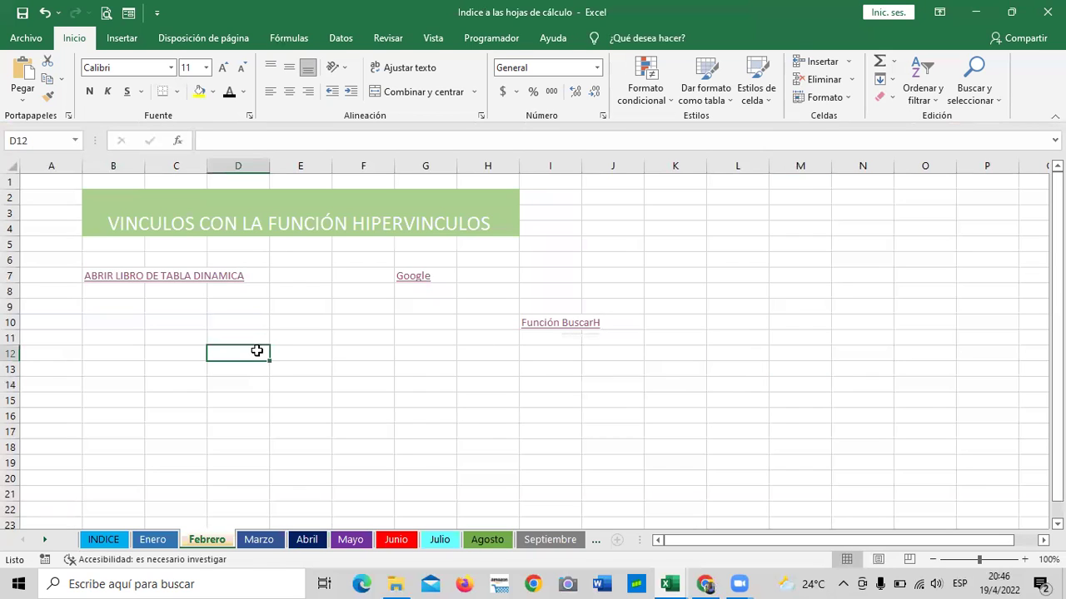
{"action": "left_click", "coordinate": [419, 280]}
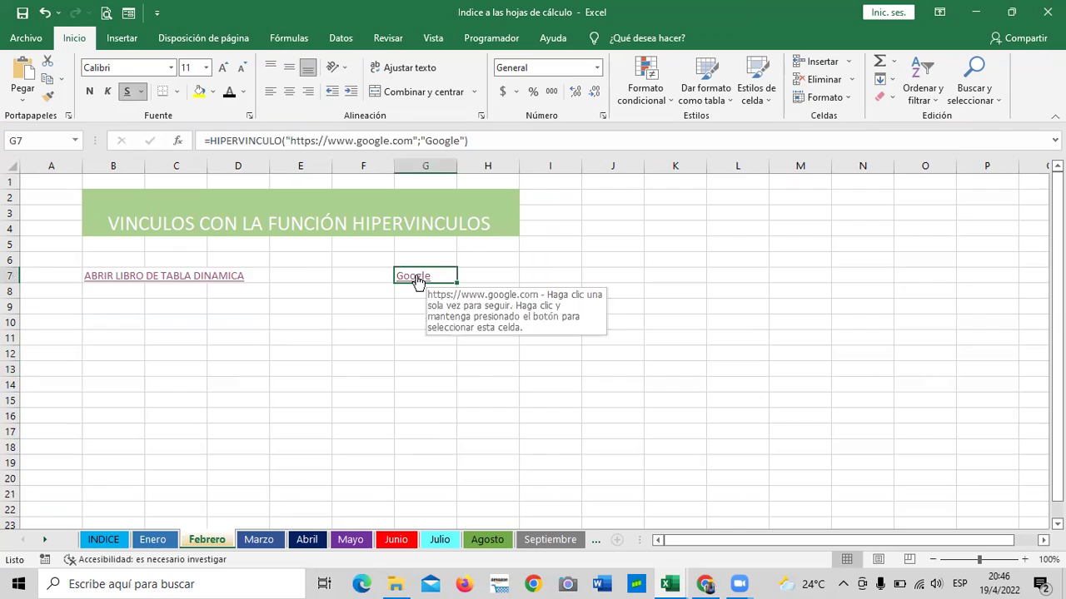
{"action": "left_click", "coordinate": [417, 278]}
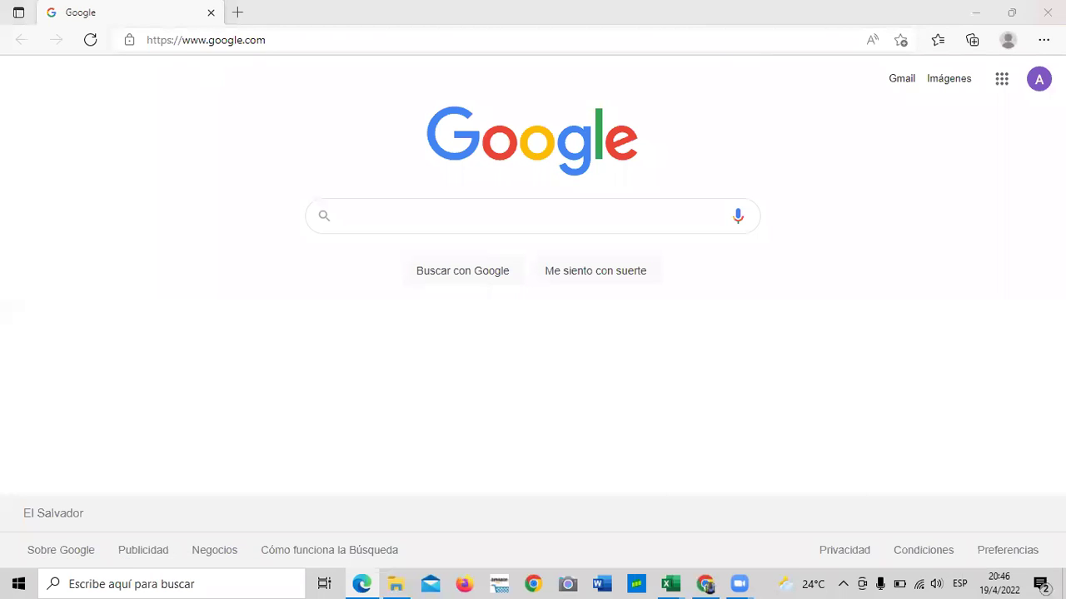
Step: Copy the Google homepage address from Edge's address bar and go back to the Indice workbook
{"action": "left_click", "coordinate": [351, 41]}
{"action": "left_click", "coordinate": [305, 119]}
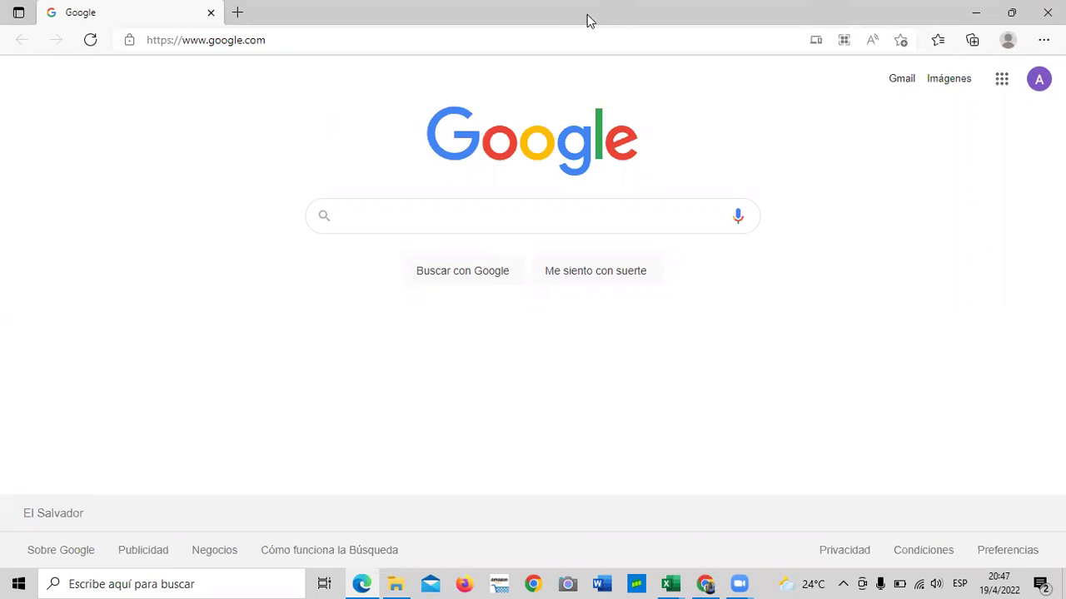
{"action": "left_click", "coordinate": [384, 45]}
{"action": "right_click", "coordinate": [246, 38]}
{"action": "left_click", "coordinate": [212, 139]}
{"action": "left_click", "coordinate": [583, 46]}
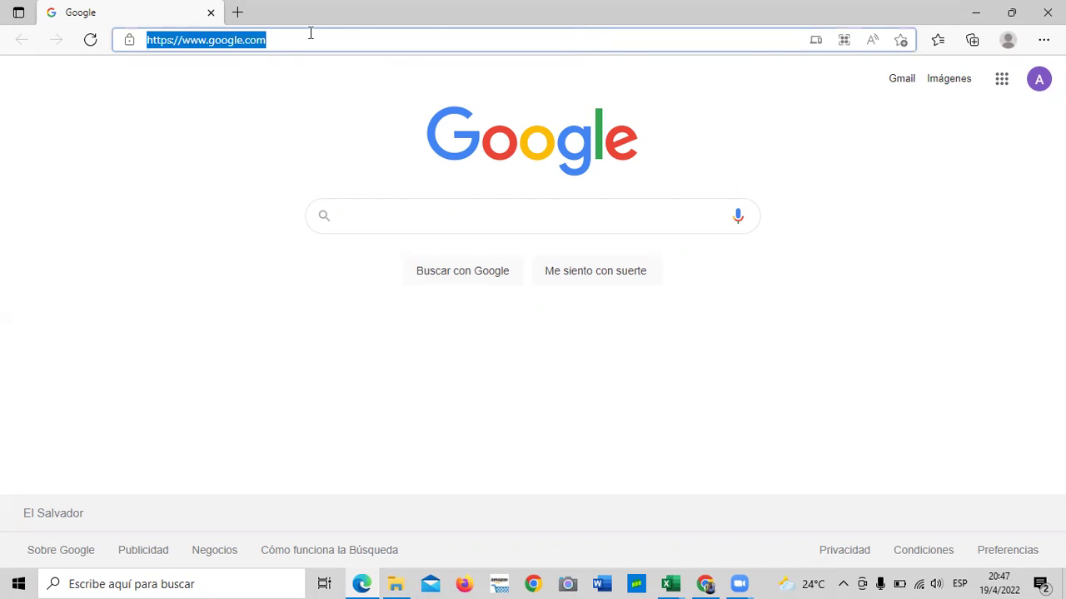
{"action": "right_click", "coordinate": [246, 40]}
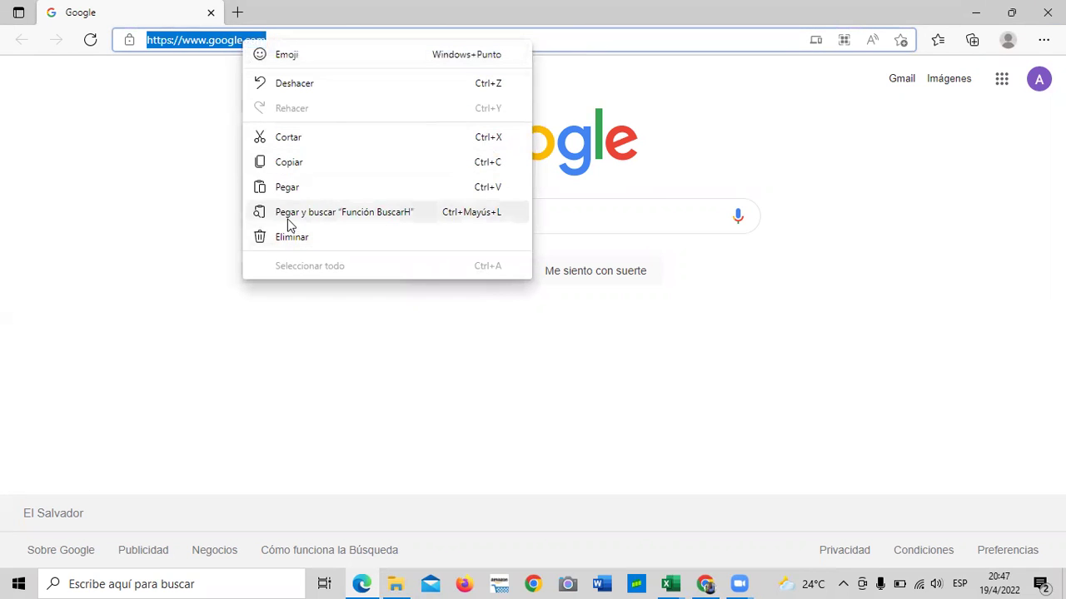
{"action": "left_click", "coordinate": [277, 165]}
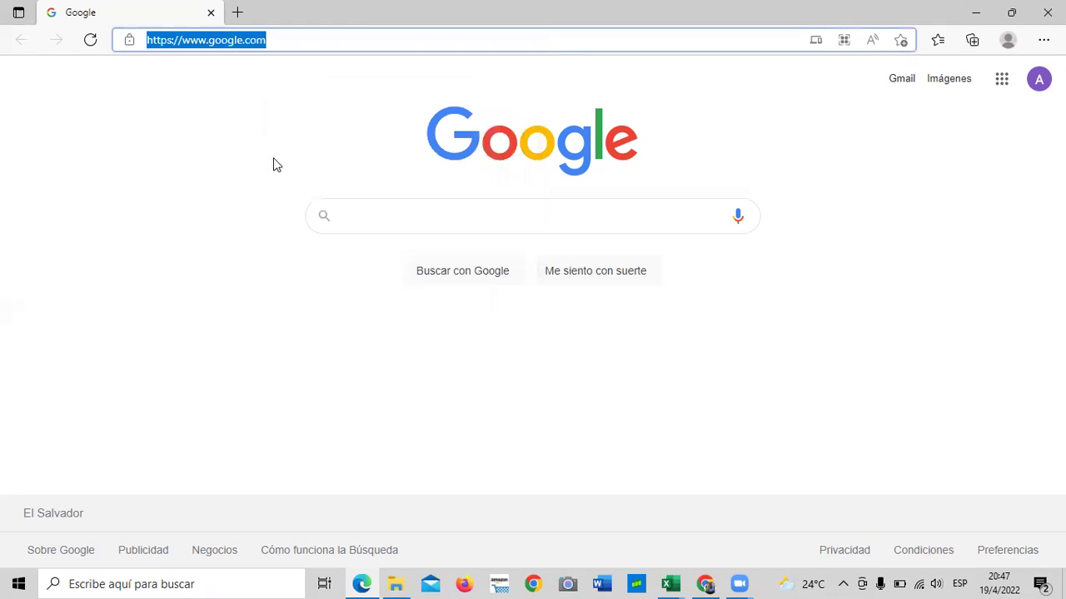
{"action": "left_click", "coordinate": [670, 578]}
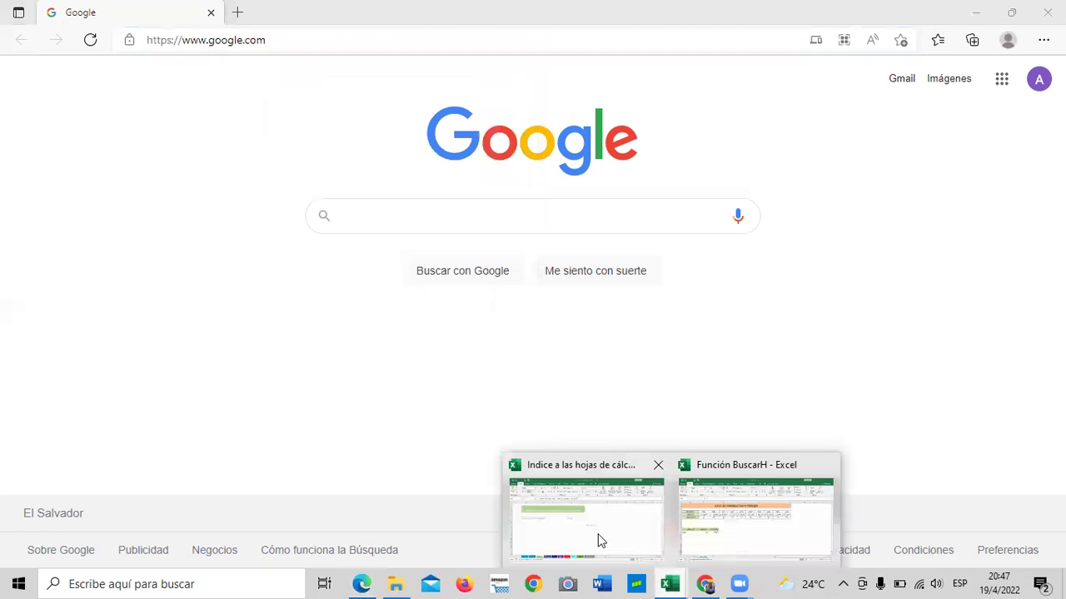
{"action": "left_click", "coordinate": [634, 523]}
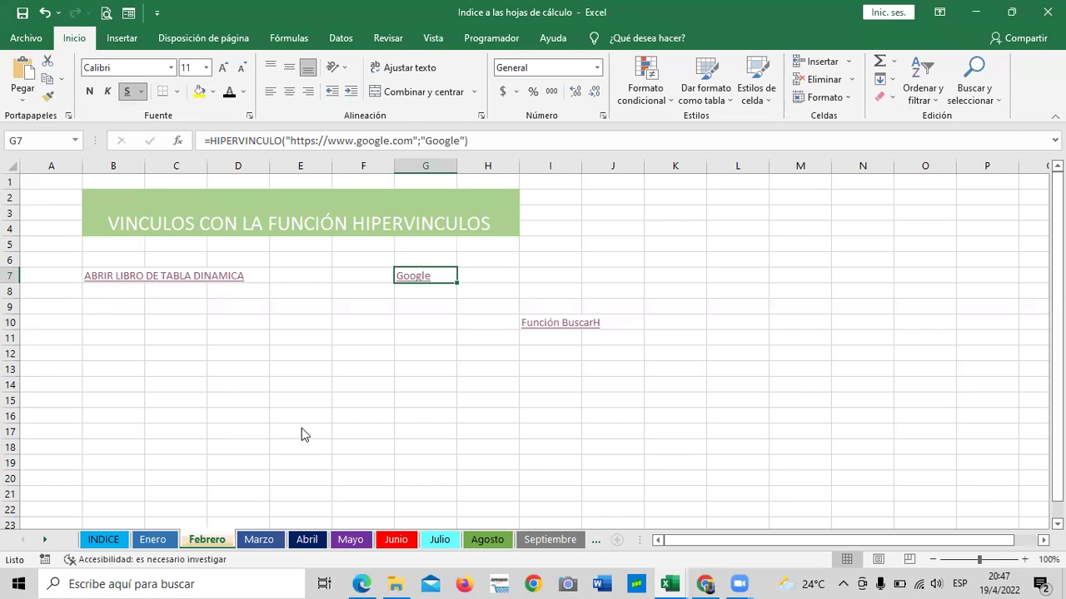
{"action": "left_click", "coordinate": [249, 354]}
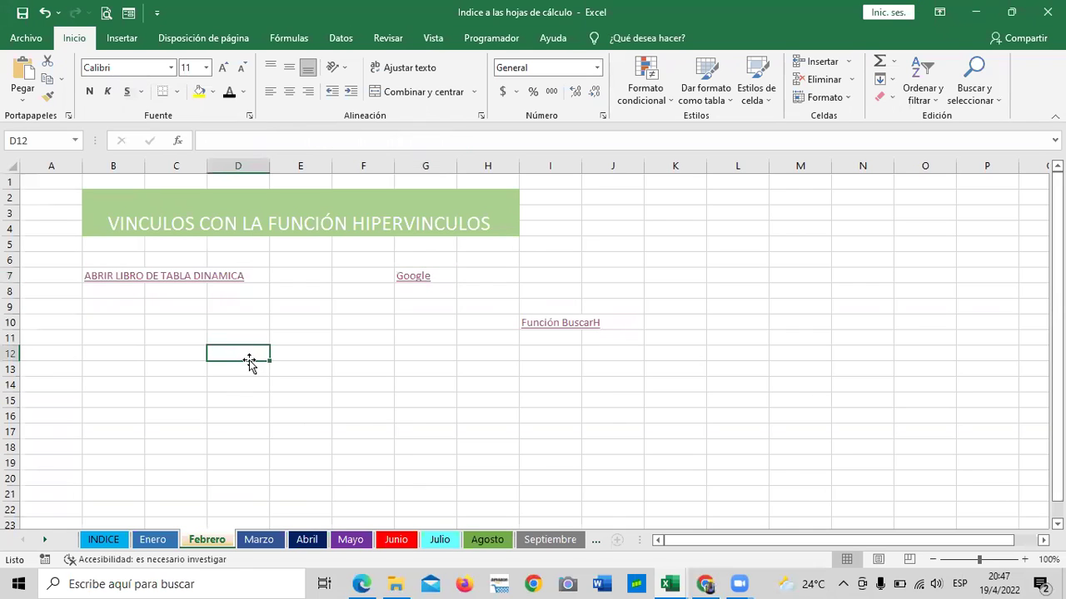
{"action": "type", "text": "=hiper"}
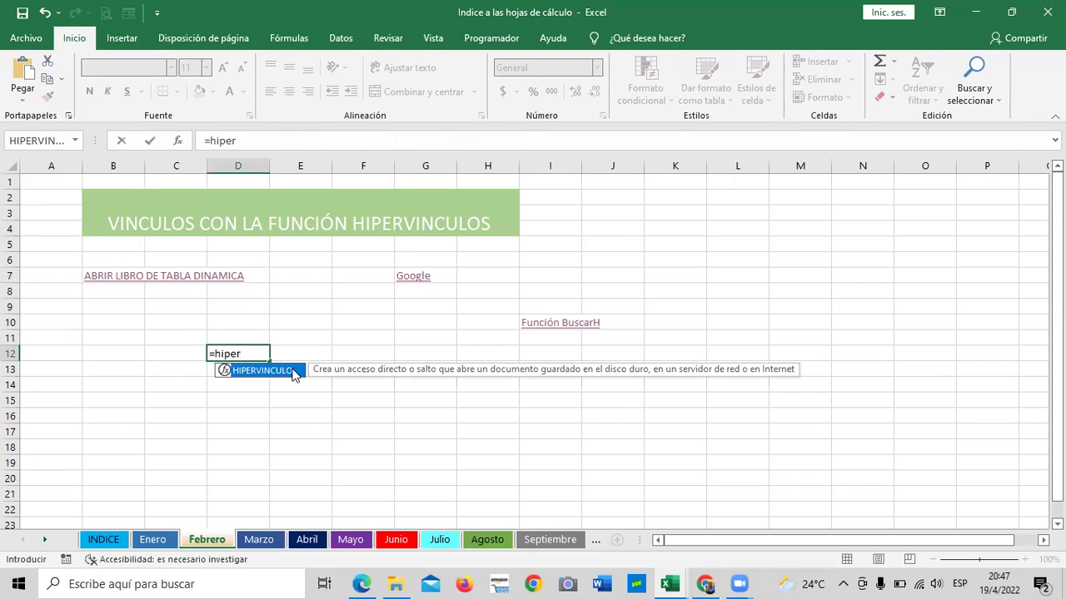
{"action": "double_click", "coordinate": [293, 377]}
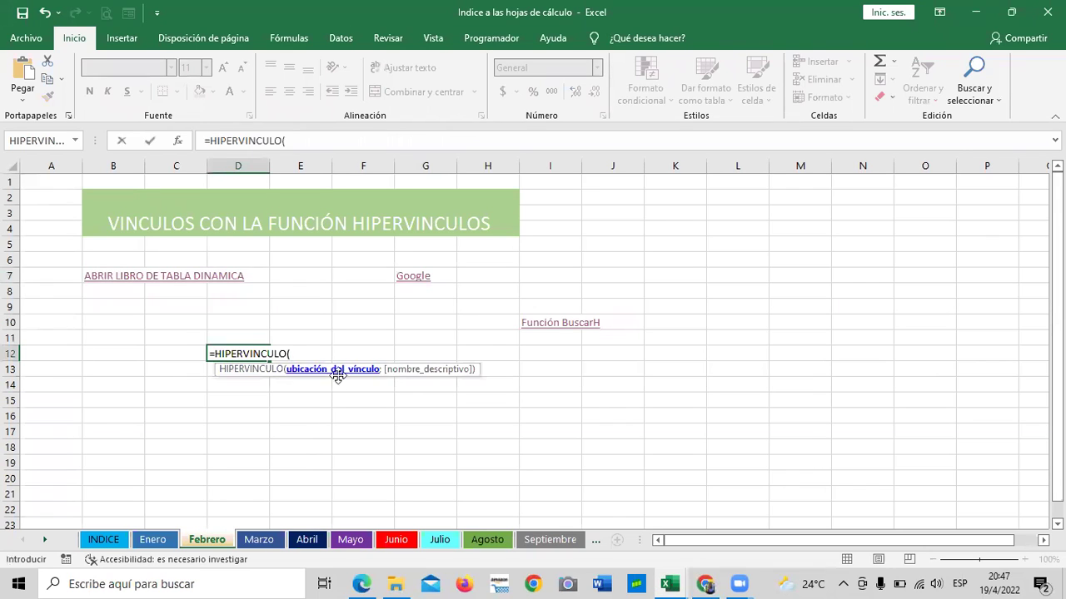
{"action": "type", "text": "\""}
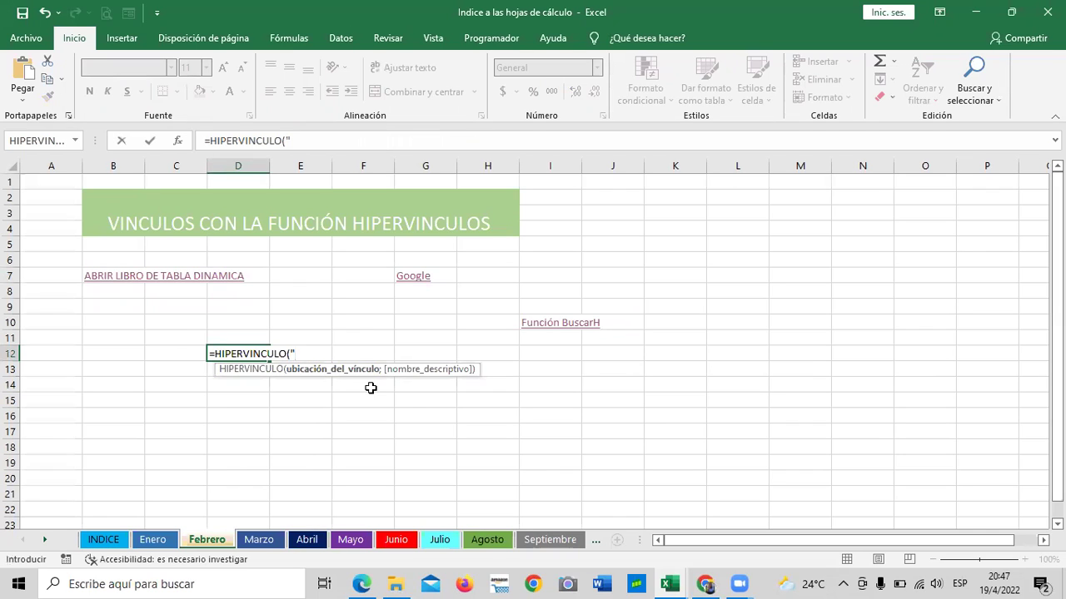
{"action": "type", "text": "https://www.google.com/"}
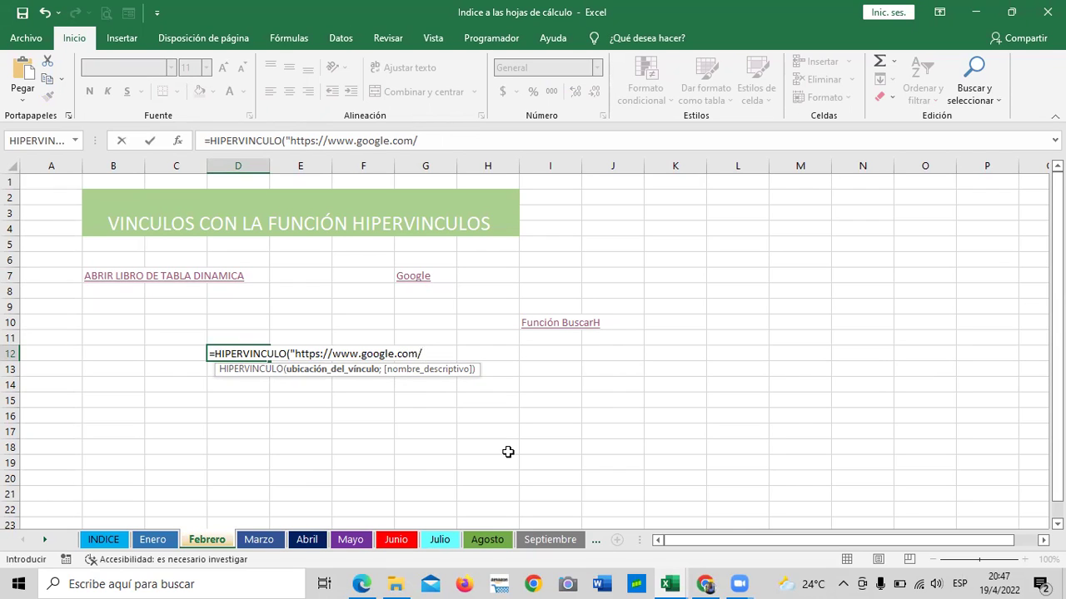
{"action": "key", "text": "BackSpace"}
Step: Finish the D12 link with the uppercase label "IR A GOOGLE" and enter it
{"action": "type", "text": "\";"}
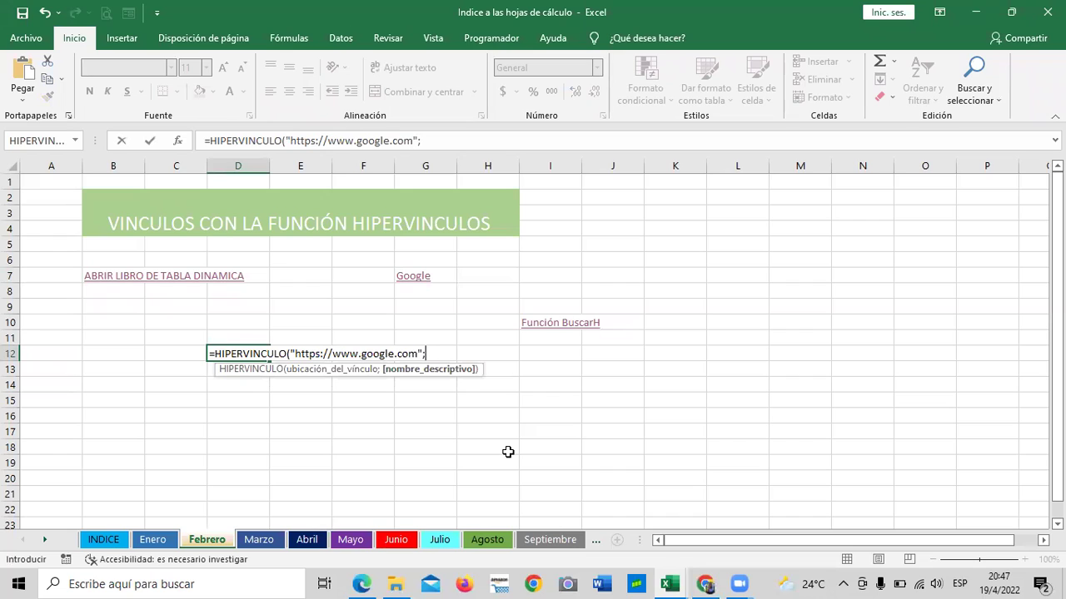
{"action": "type", "text": "\""}
{"action": "type", "text": "I"}
{"action": "key", "text": "BackSpace"}
{"action": "type", "text": "i"}
{"action": "key", "text": "BackSpace"}
{"action": "key", "text": "Caps_Lock"}
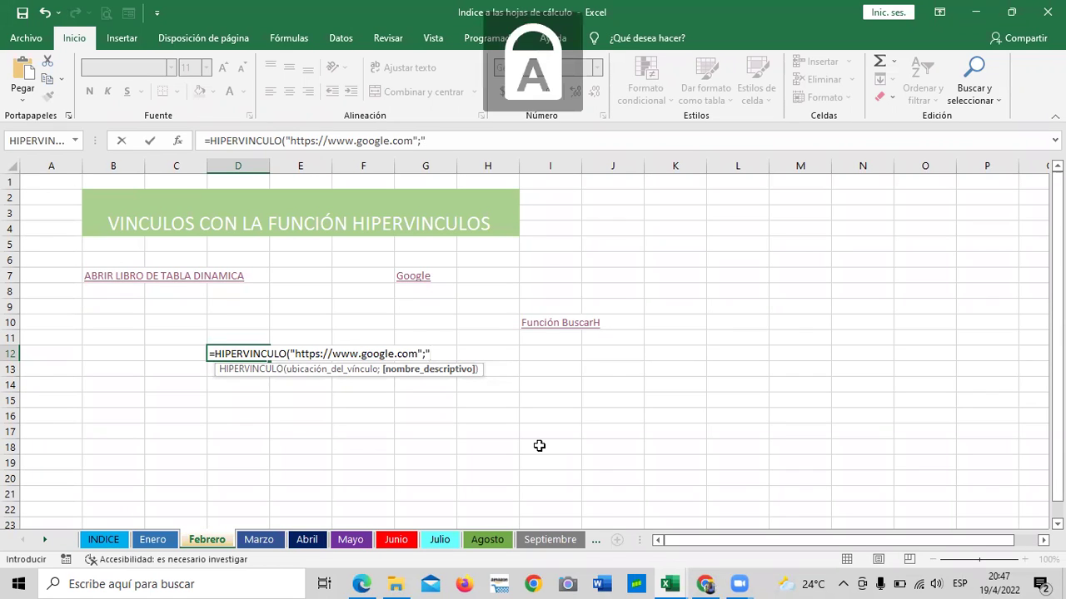
{"action": "type", "text": "IR A GOO"}
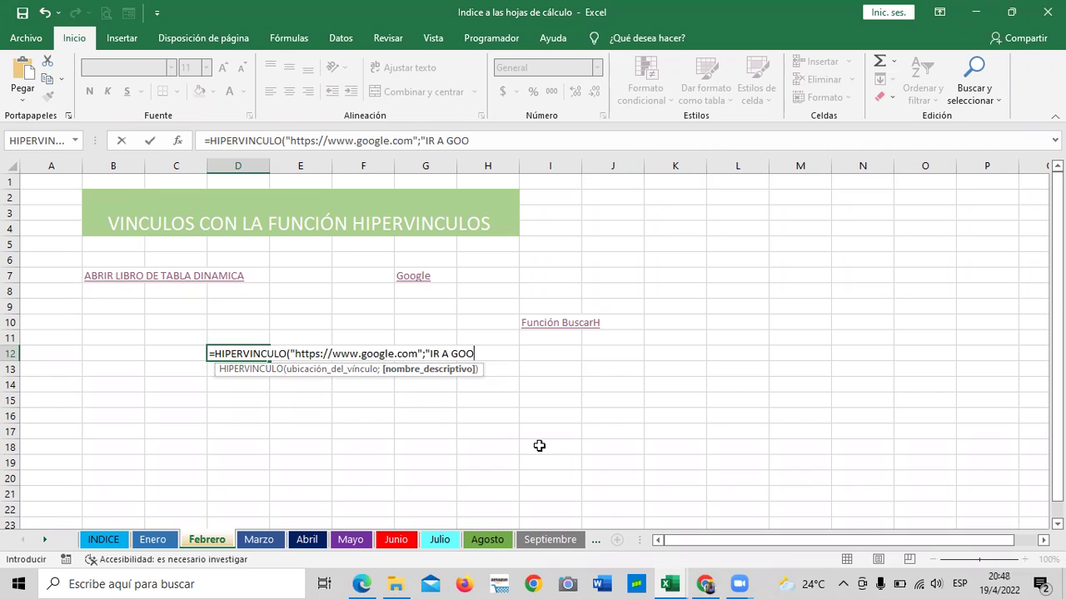
{"action": "type", "text": "GLE"}
{"action": "type", "text": "\")"}
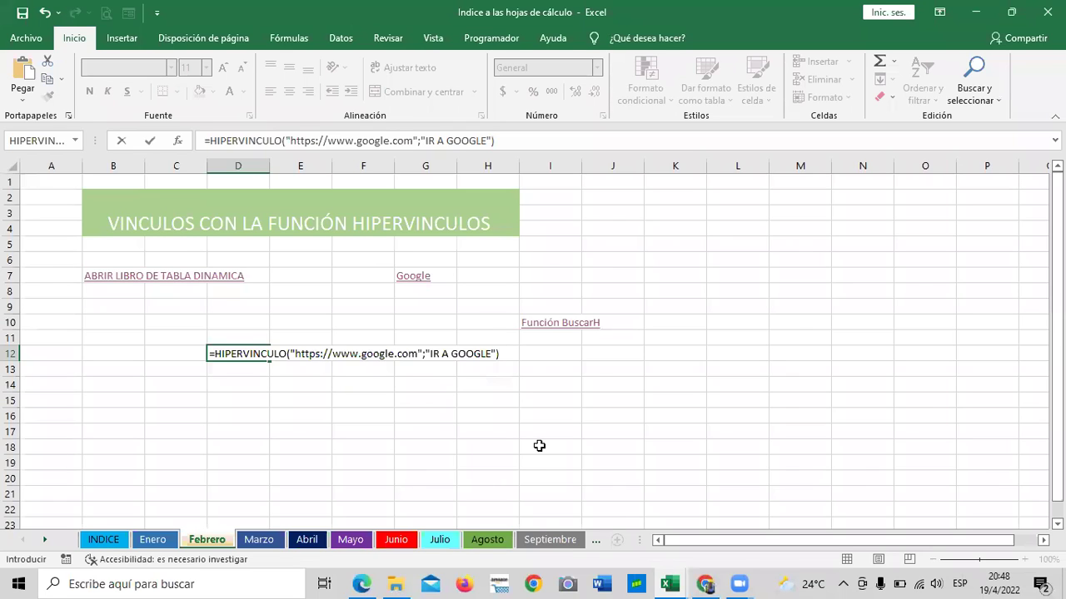
{"action": "key", "text": "Return"}
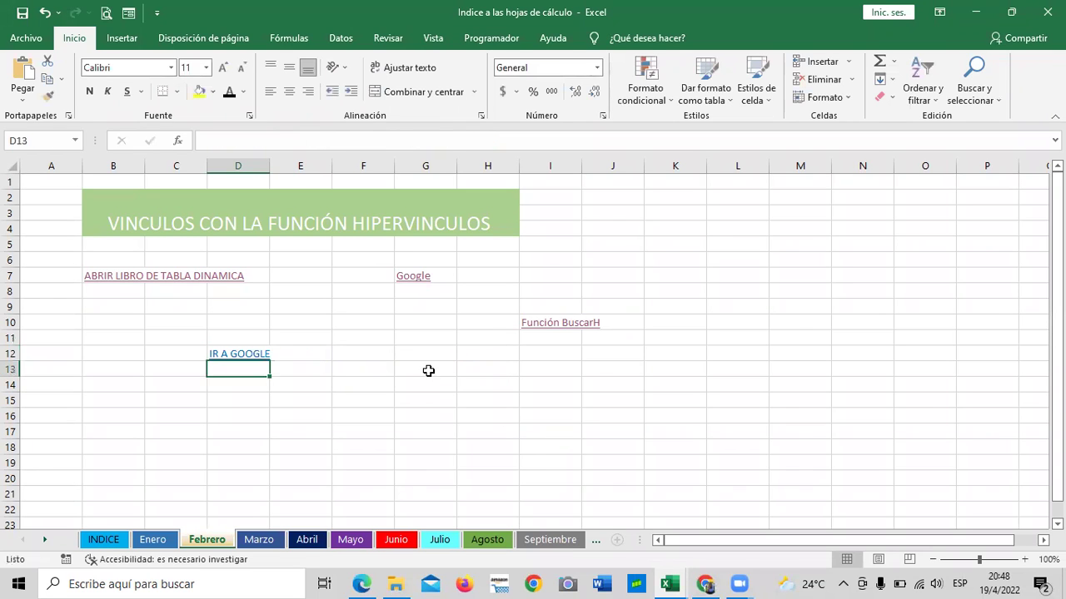
{"action": "left_click", "coordinate": [425, 361]}
Step: Widen column D, test the IR A GOOGLE link, then return to Excel
{"action": "left_click_drag", "start_coordinate": [270, 166], "coordinate": [292, 166]}
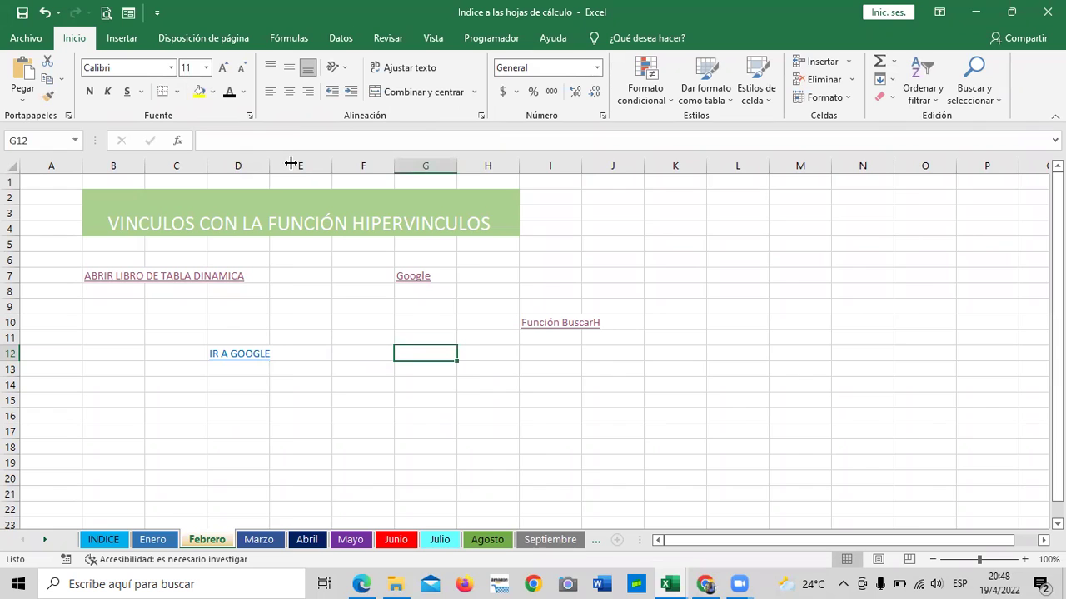
{"action": "left_click", "coordinate": [443, 476]}
{"action": "left_click", "coordinate": [256, 359]}
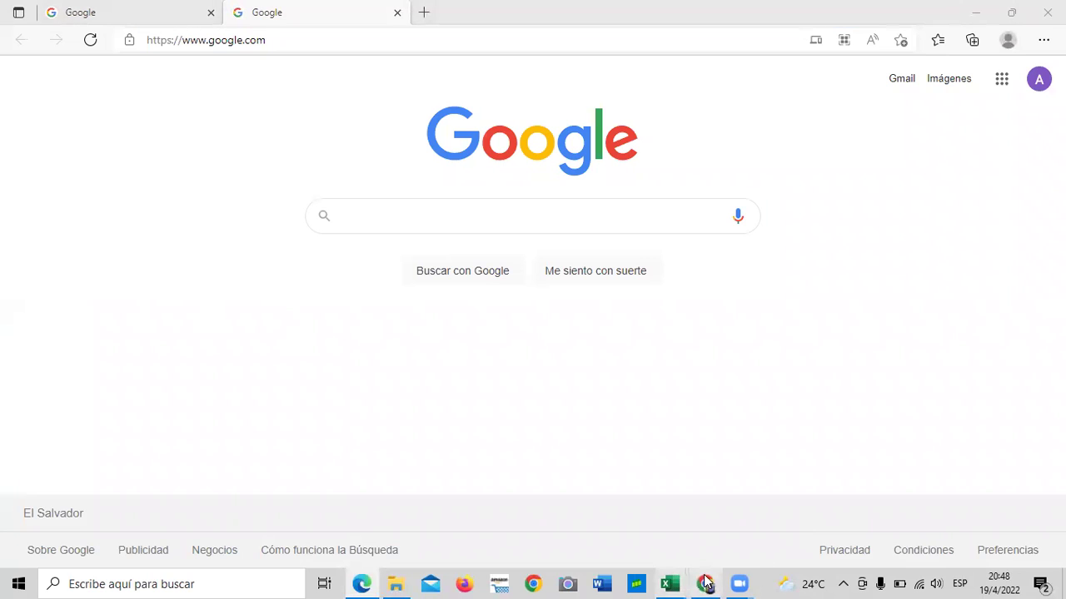
{"action": "mouse_move", "coordinate": [706, 584]}
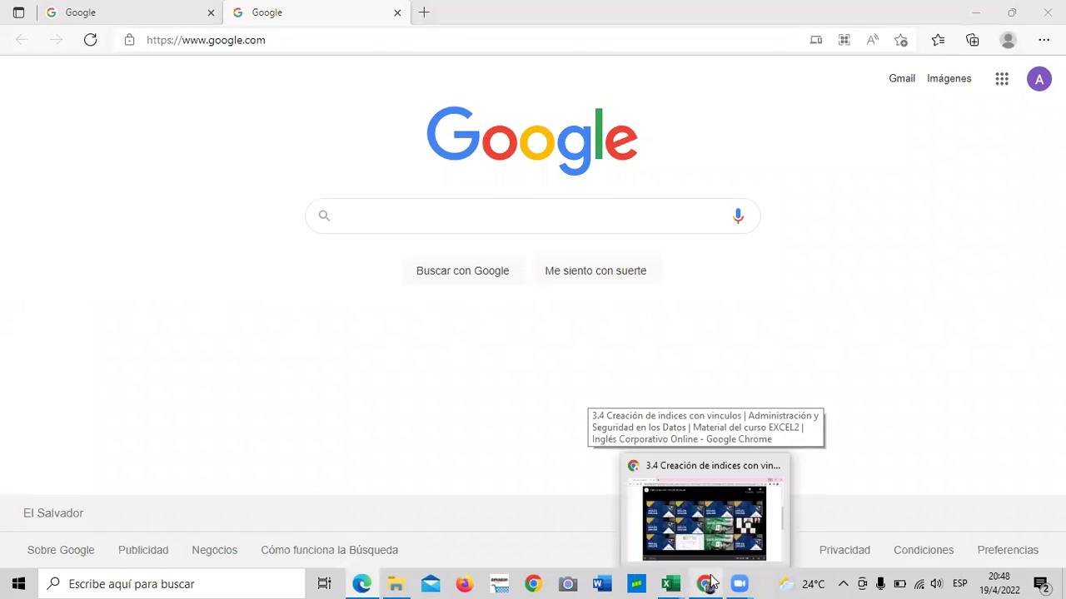
{"action": "mouse_move", "coordinate": [670, 583]}
{"action": "left_click", "coordinate": [619, 526]}
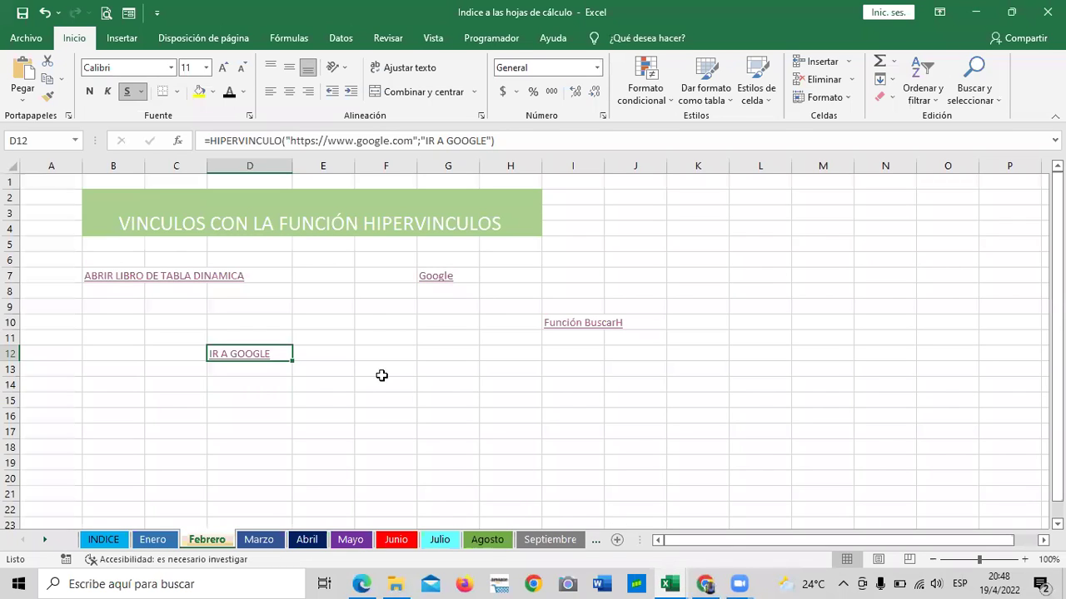
Step: Follow the Función BuscarH link in I10 to open that workbook
{"action": "left_click", "coordinate": [383, 372]}
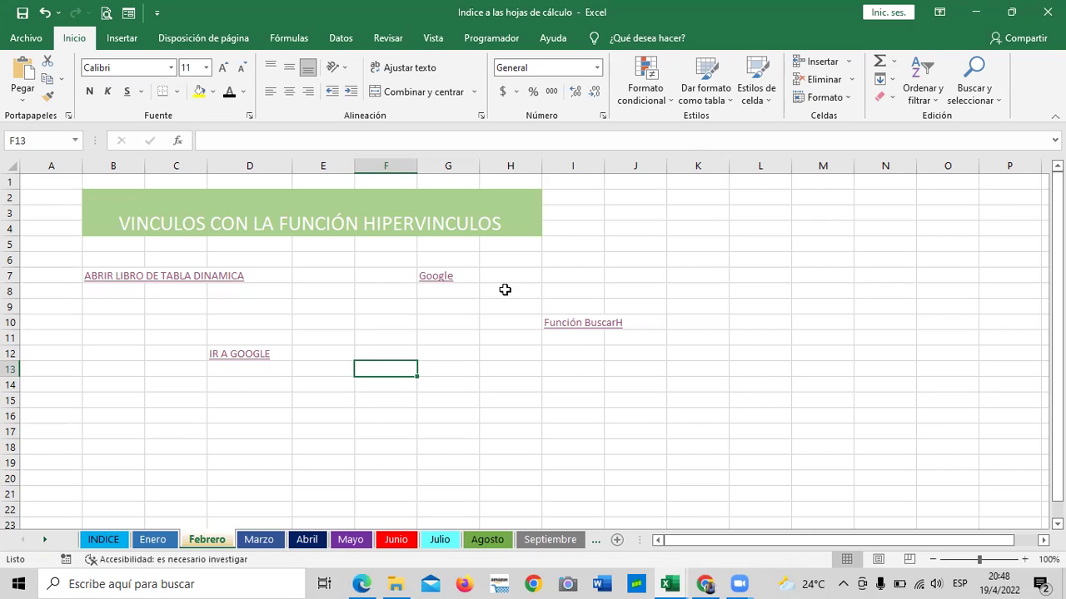
{"action": "left_click", "coordinate": [426, 339]}
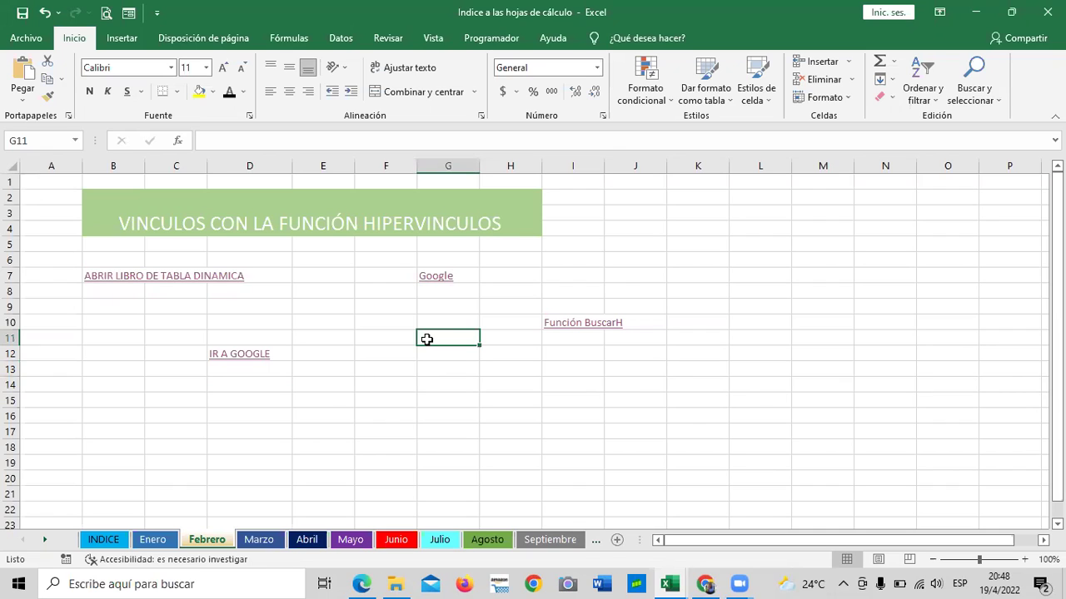
{"action": "left_click", "coordinate": [606, 325]}
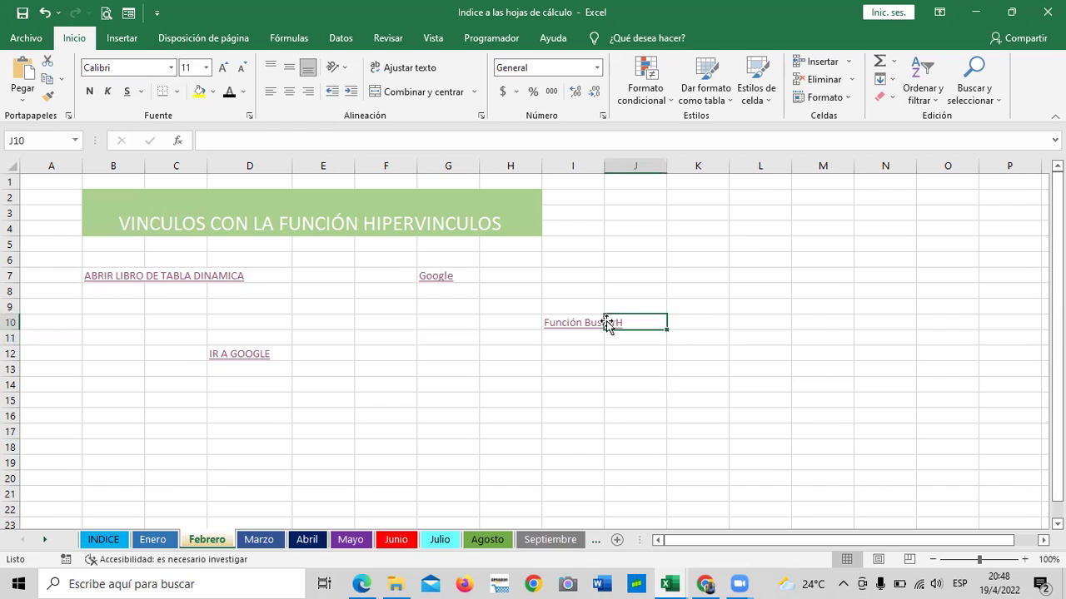
{"action": "left_click", "coordinate": [604, 324]}
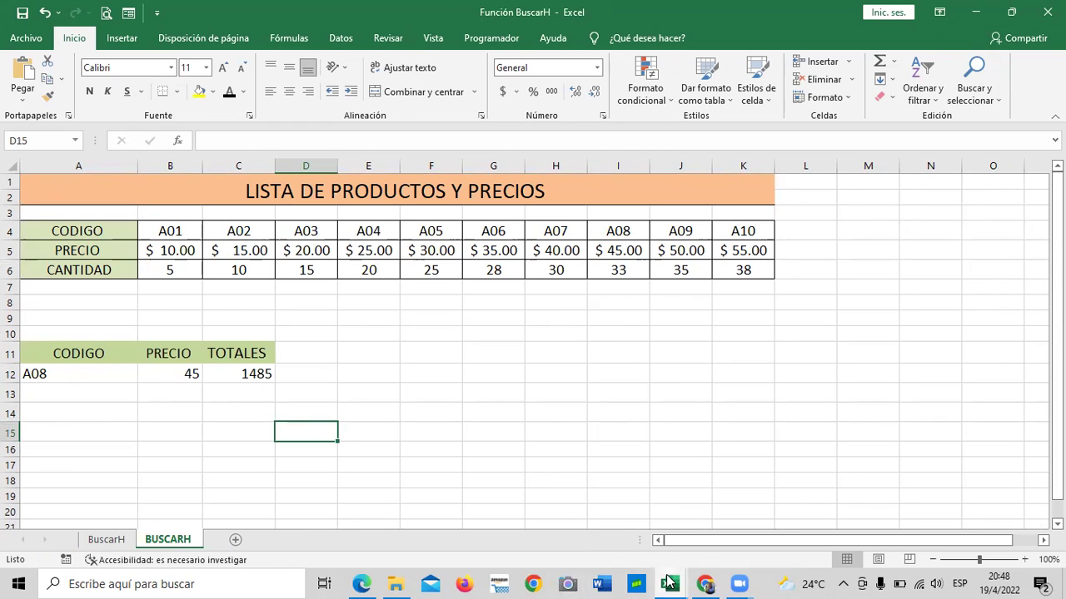
Step: Switch to the Indice a las hojas de cálculo workbook and minimize its window
{"action": "mouse_move", "coordinate": [668, 584]}
{"action": "left_click", "coordinate": [596, 530]}
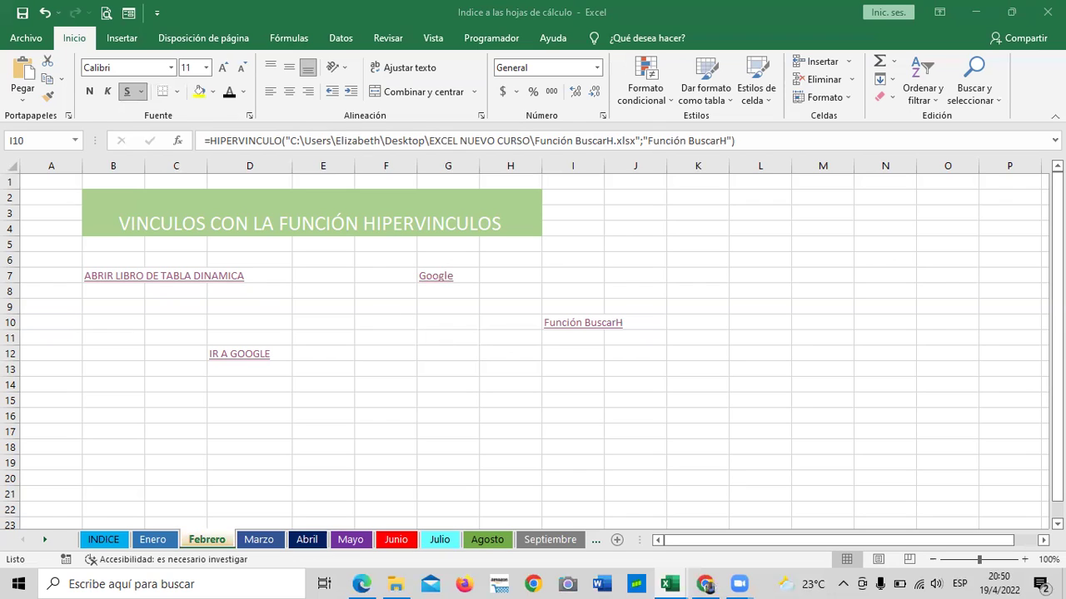
{"action": "left_click", "coordinate": [974, 11]}
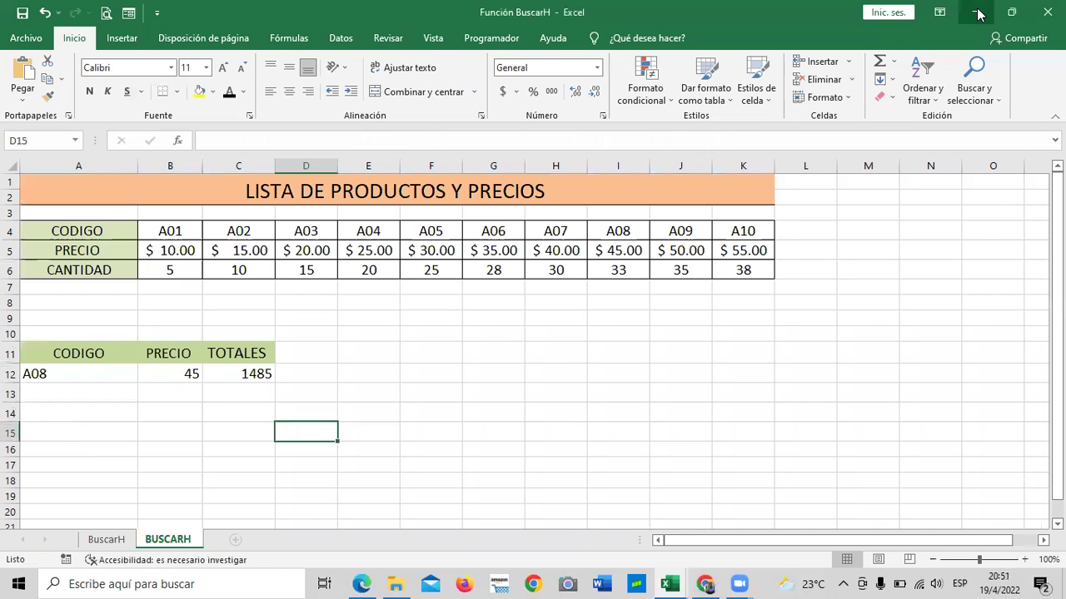
Step: Go to the Desktop folder in File Explorer and review its Properties
{"action": "left_click", "coordinate": [396, 582]}
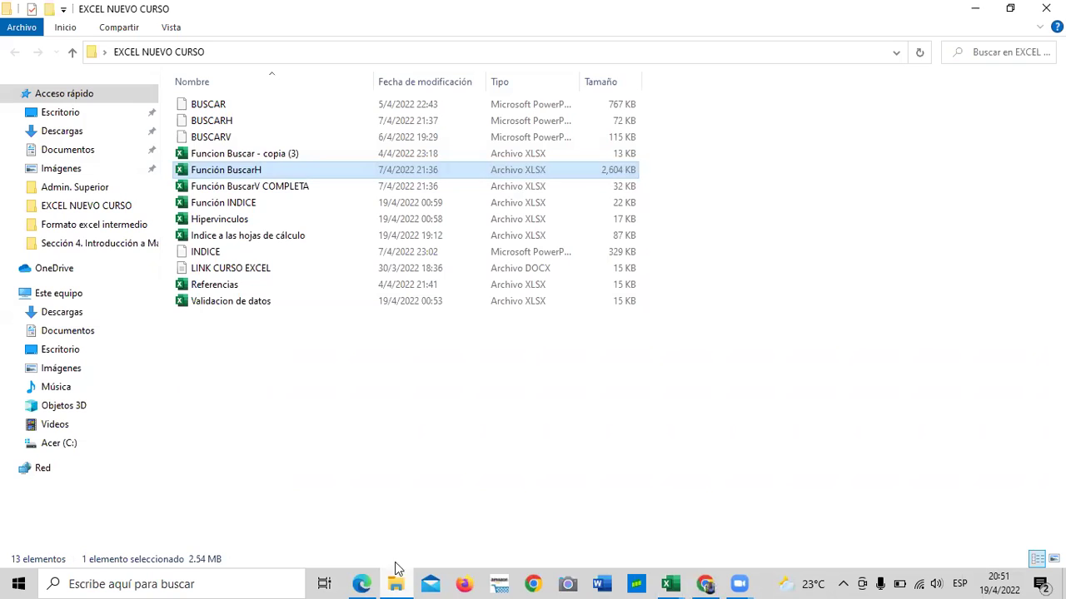
{"action": "left_click", "coordinate": [348, 408]}
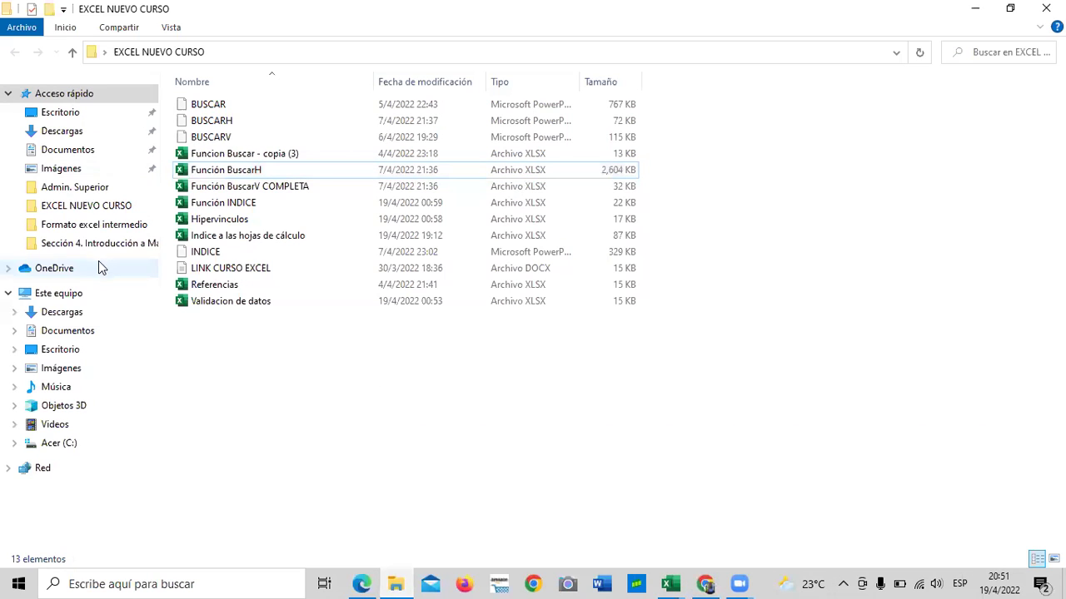
{"action": "left_click", "coordinate": [103, 212]}
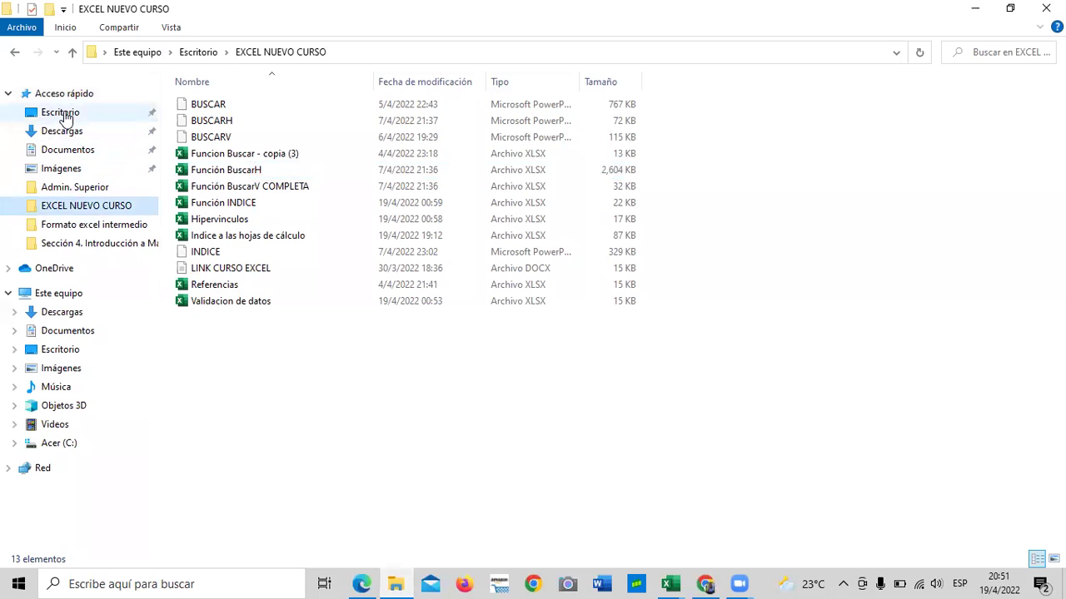
{"action": "left_click", "coordinate": [66, 111]}
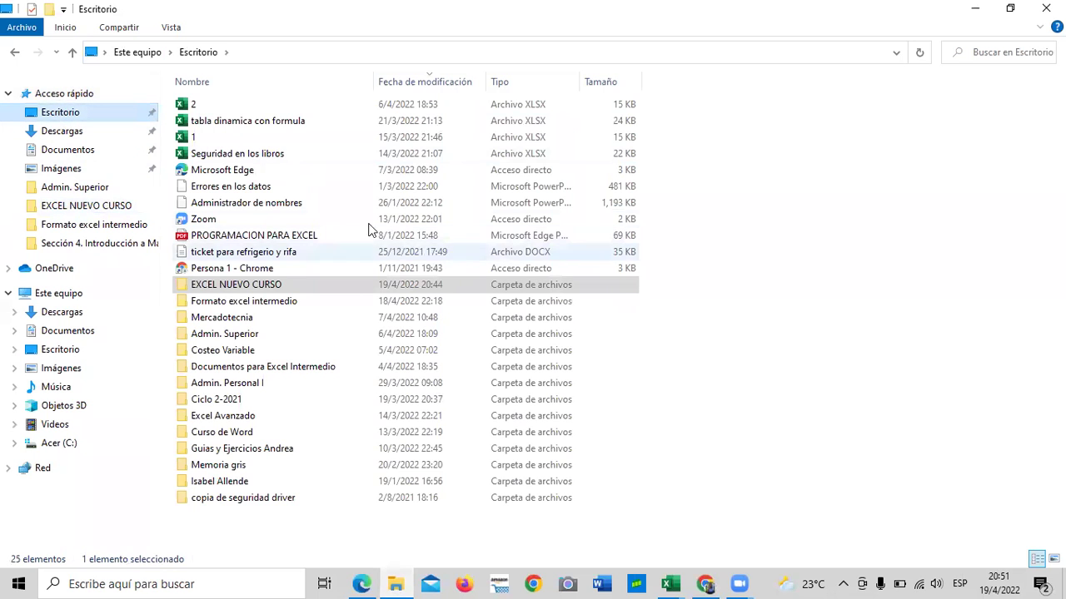
{"action": "right_click", "coordinate": [329, 238]}
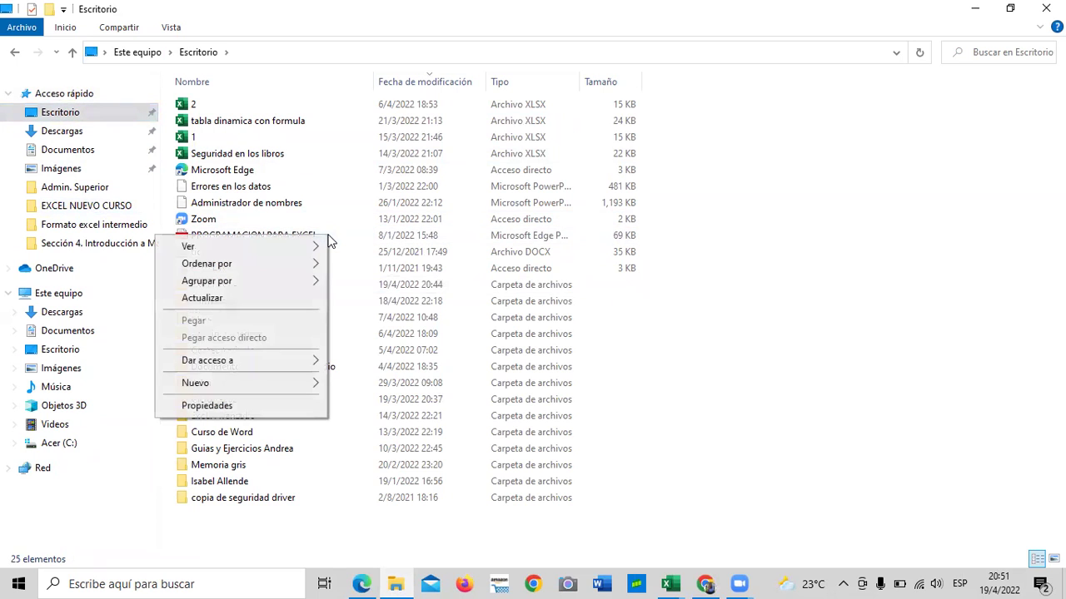
{"action": "left_click", "coordinate": [261, 408]}
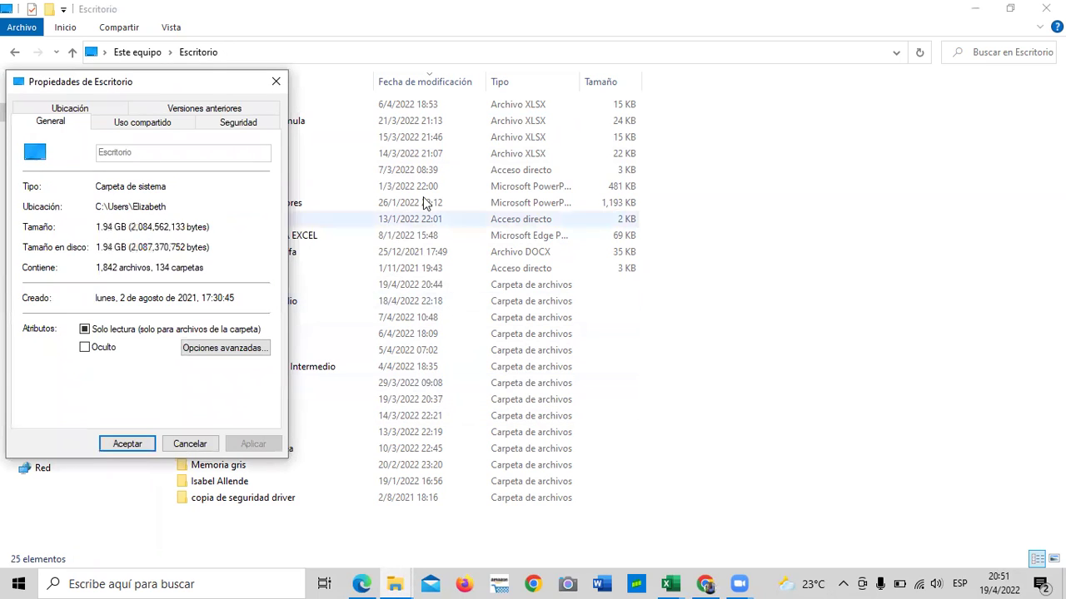
{"action": "left_click_drag", "start_coordinate": [235, 77], "coordinate": [337, 89]}
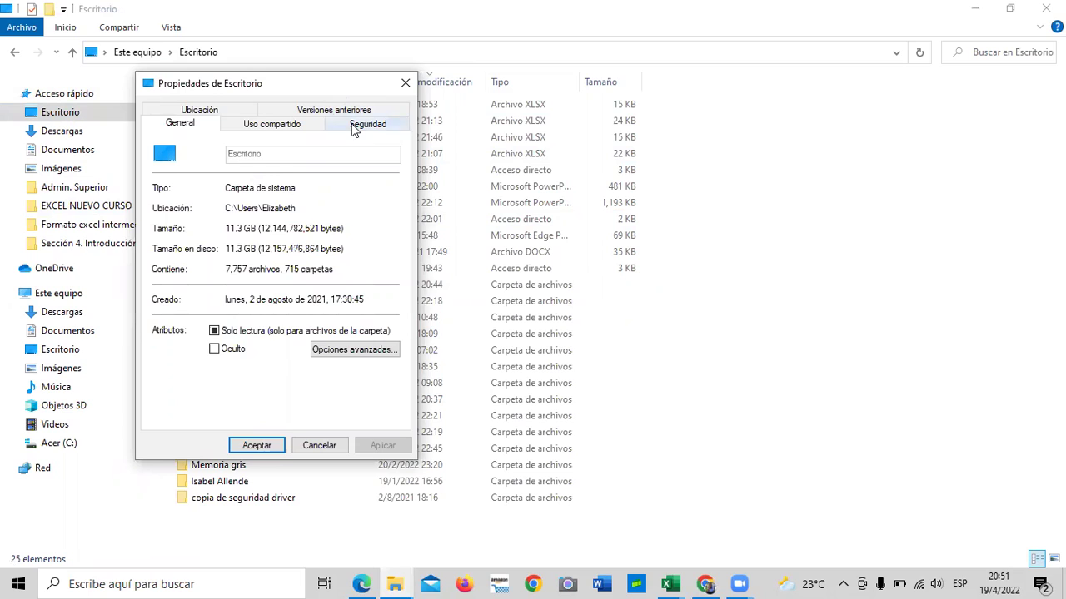
{"action": "left_click", "coordinate": [401, 90]}
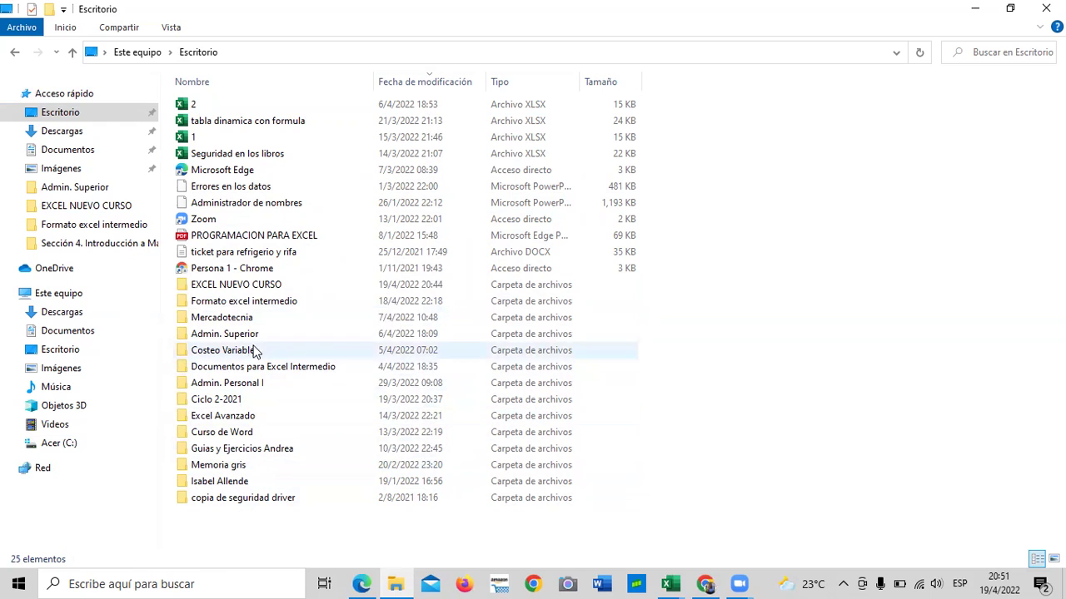
Step: Open Documentos para Excel Intermedio, then its Curso Alcaldia subfolder
{"action": "double_click", "coordinate": [292, 367]}
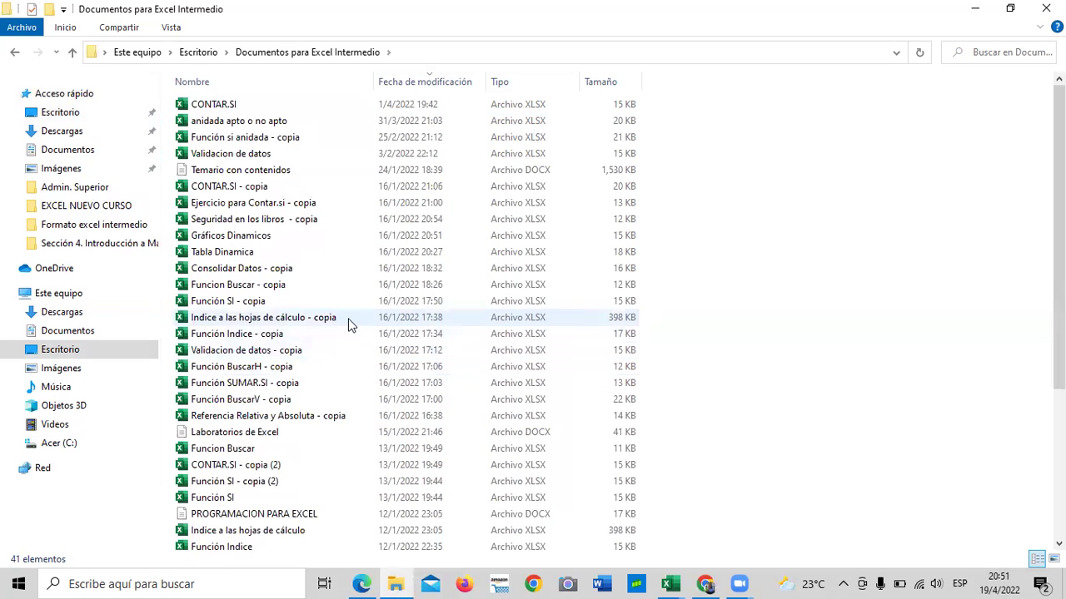
{"action": "scroll", "coordinate": [353, 326], "scroll_direction": "down", "scroll_amount": 5}
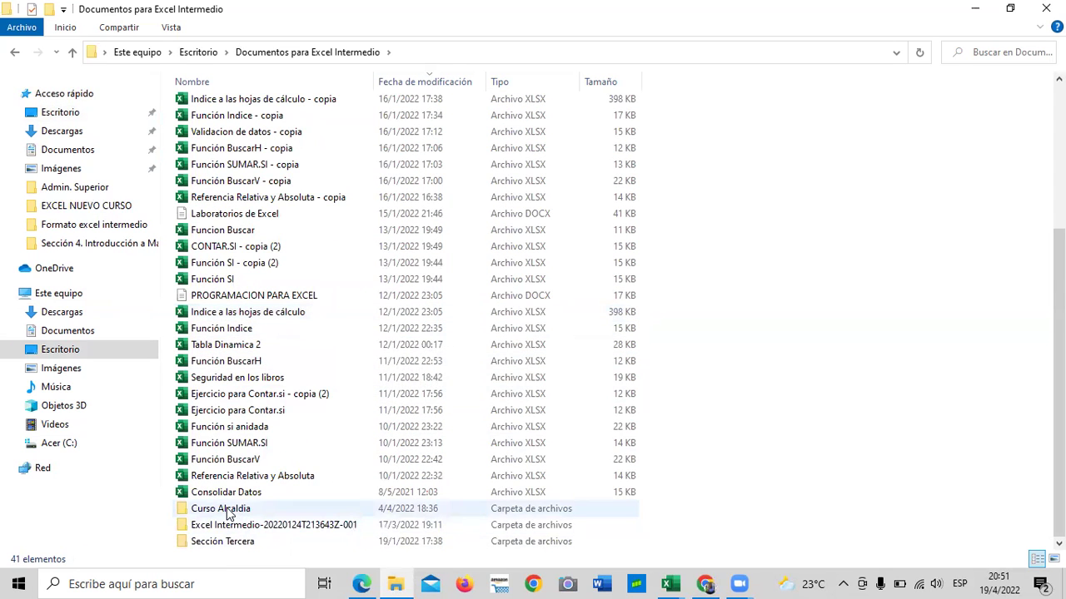
{"action": "double_click", "coordinate": [230, 509]}
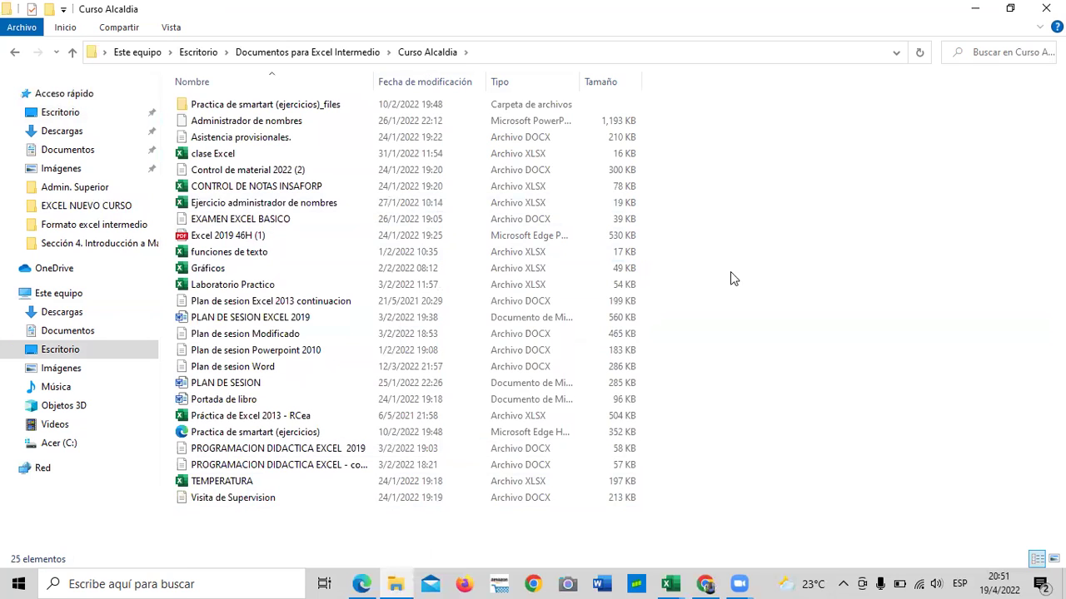
Step: Copy the Ubicación path from Curso Alcaldia's Properties, then close the dialog without changes
{"action": "right_click", "coordinate": [271, 236]}
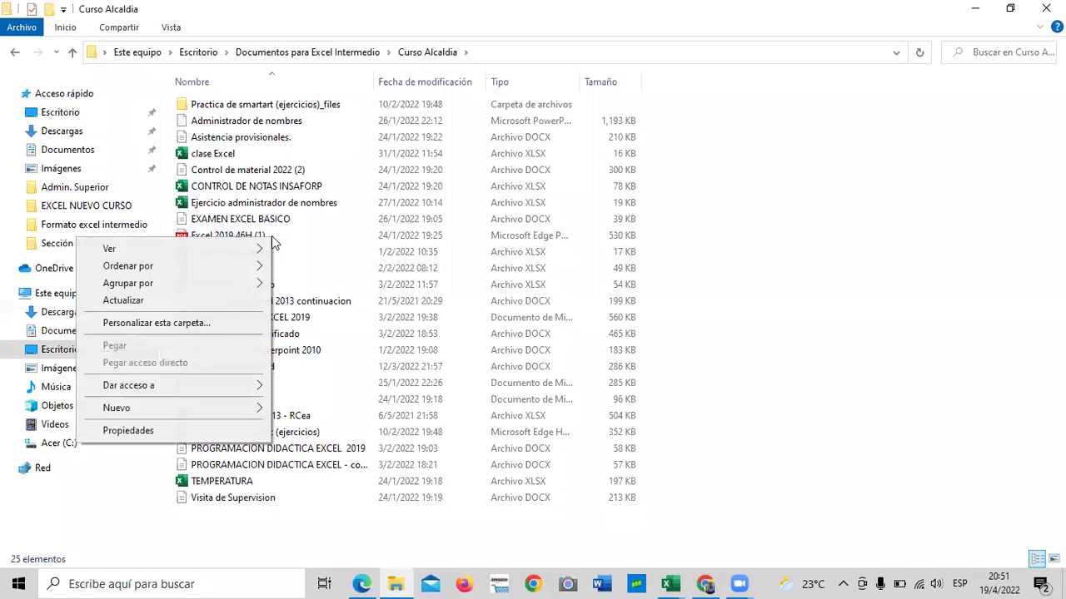
{"action": "left_click", "coordinate": [129, 431]}
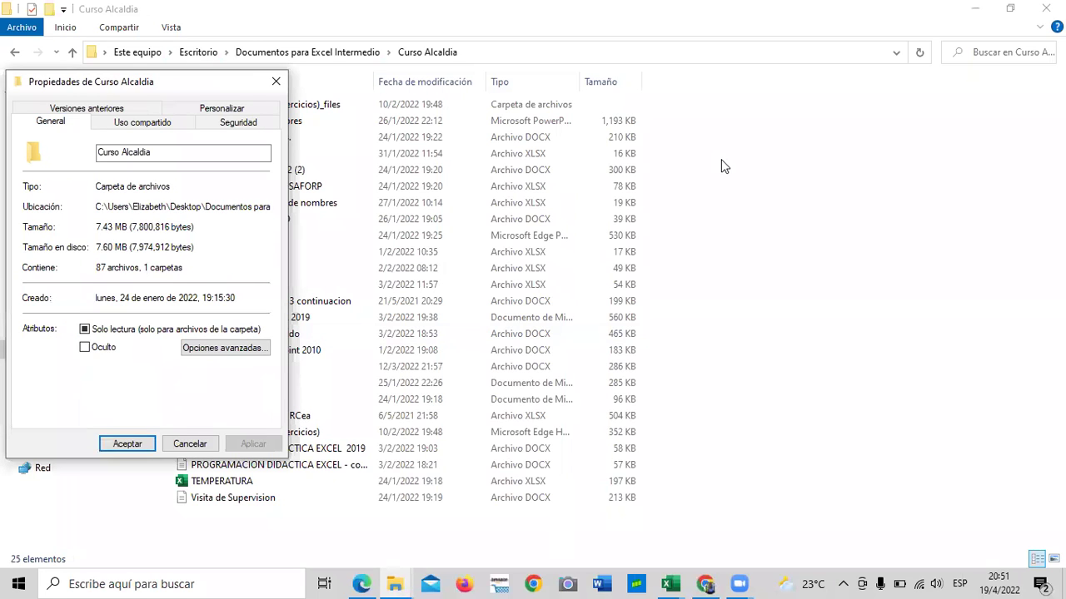
{"action": "left_click_drag", "start_coordinate": [244, 90], "coordinate": [467, 95]}
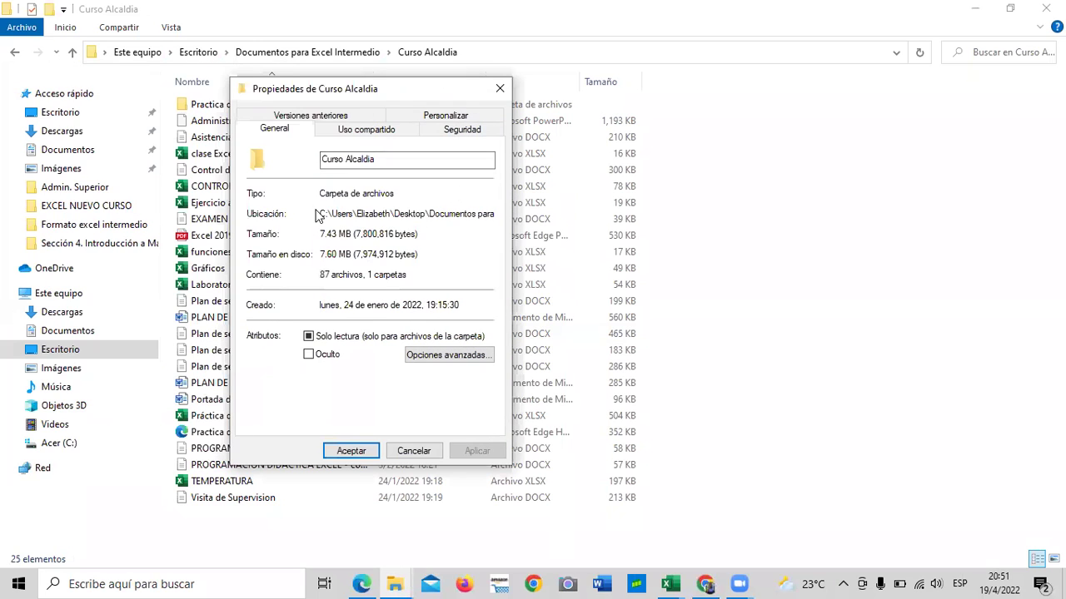
{"action": "left_click_drag", "start_coordinate": [319, 214], "coordinate": [505, 213]}
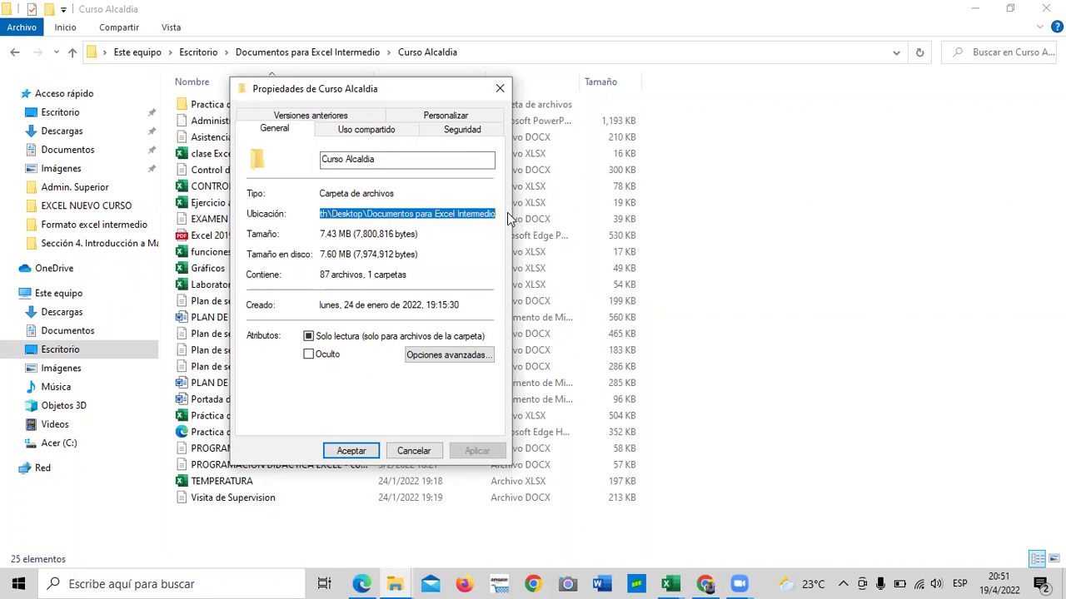
{"action": "right_click", "coordinate": [463, 214]}
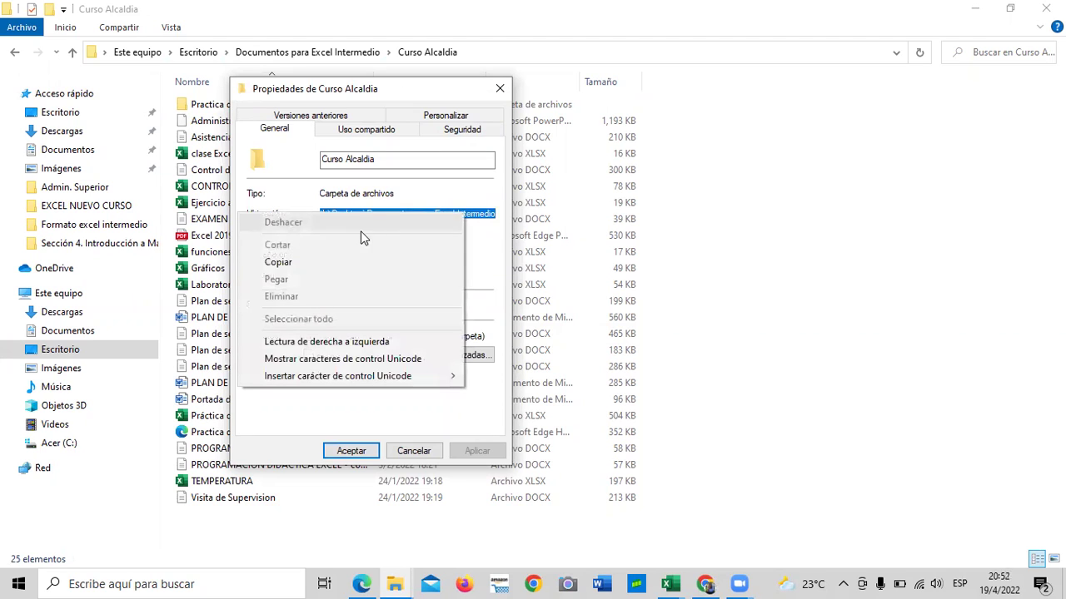
{"action": "left_click", "coordinate": [358, 263]}
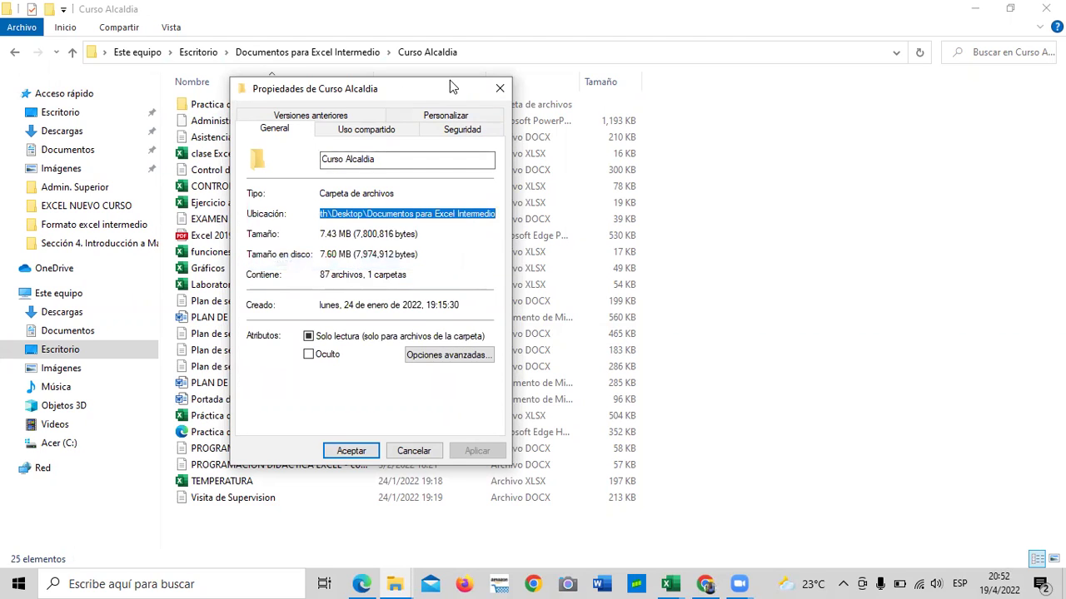
{"action": "left_click_drag", "start_coordinate": [451, 89], "coordinate": [453, 90]}
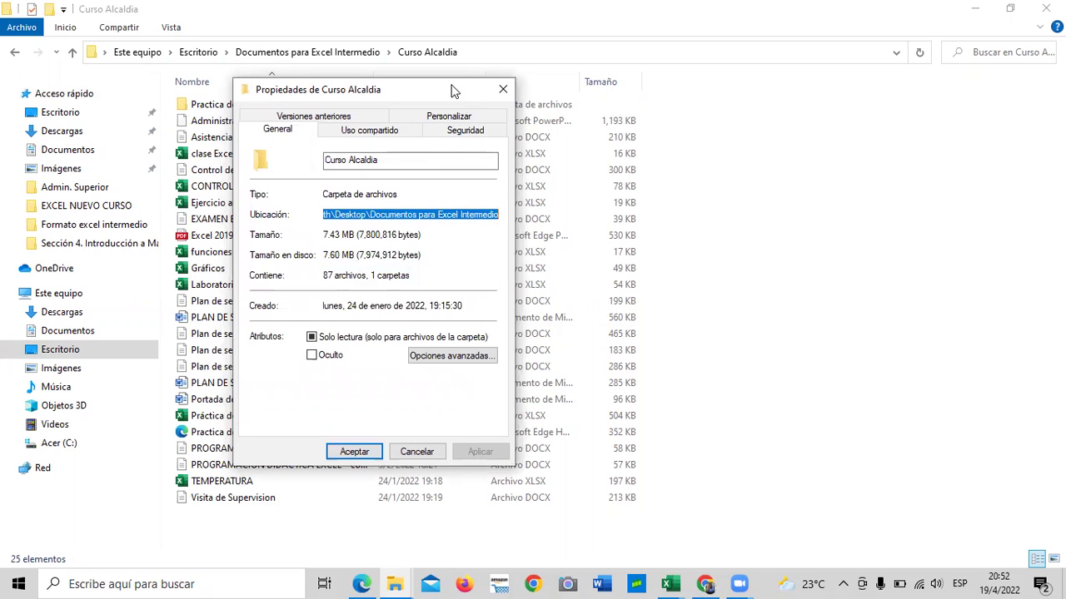
{"action": "left_click_drag", "start_coordinate": [454, 90], "coordinate": [714, 101]}
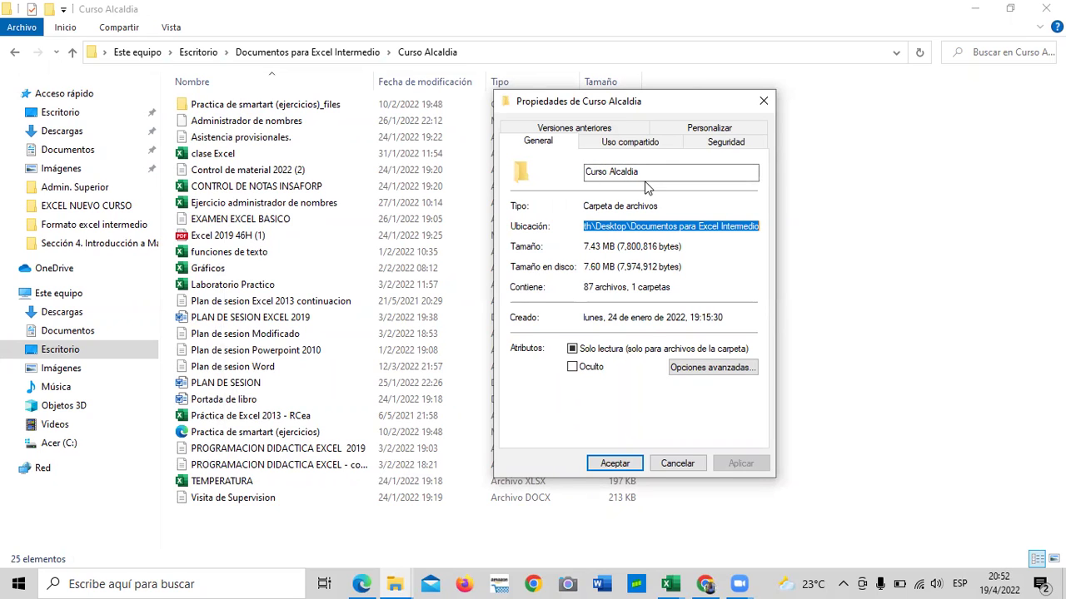
{"action": "left_click", "coordinate": [693, 463]}
{"action": "double_click", "coordinate": [199, 237]}
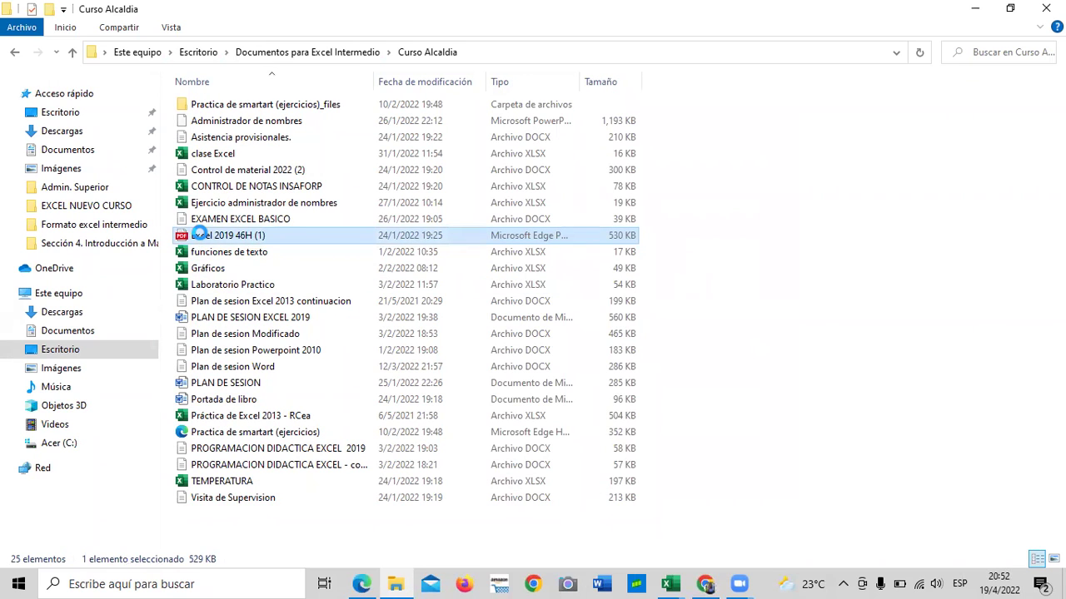
Step: Copy the Ubicación path from the Excel 2019 46H (1) PDF's Properties window
{"action": "right_click", "coordinate": [200, 235]}
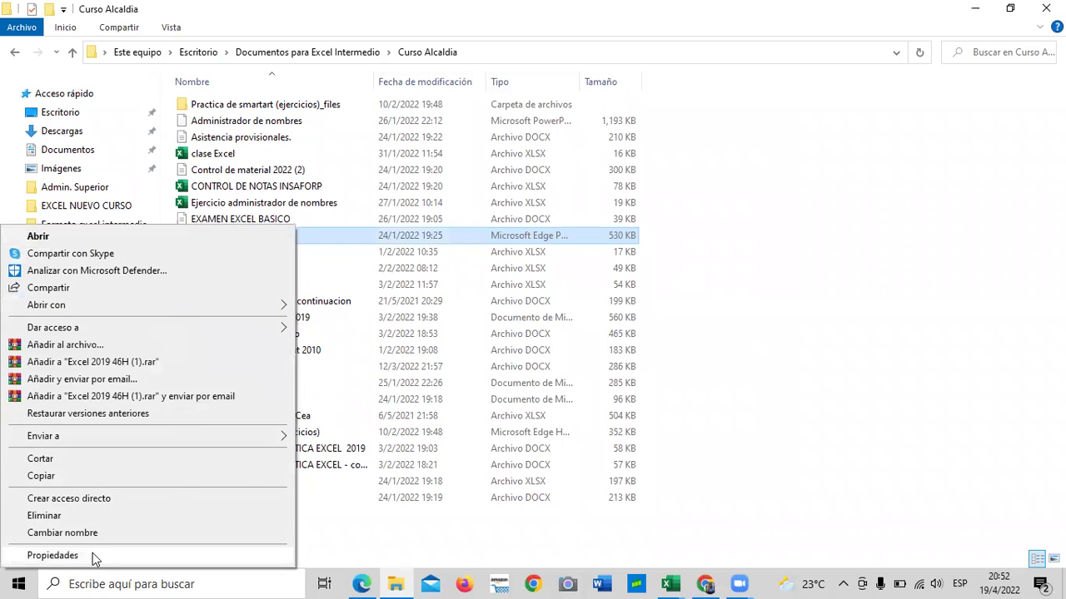
{"action": "left_click", "coordinate": [53, 555]}
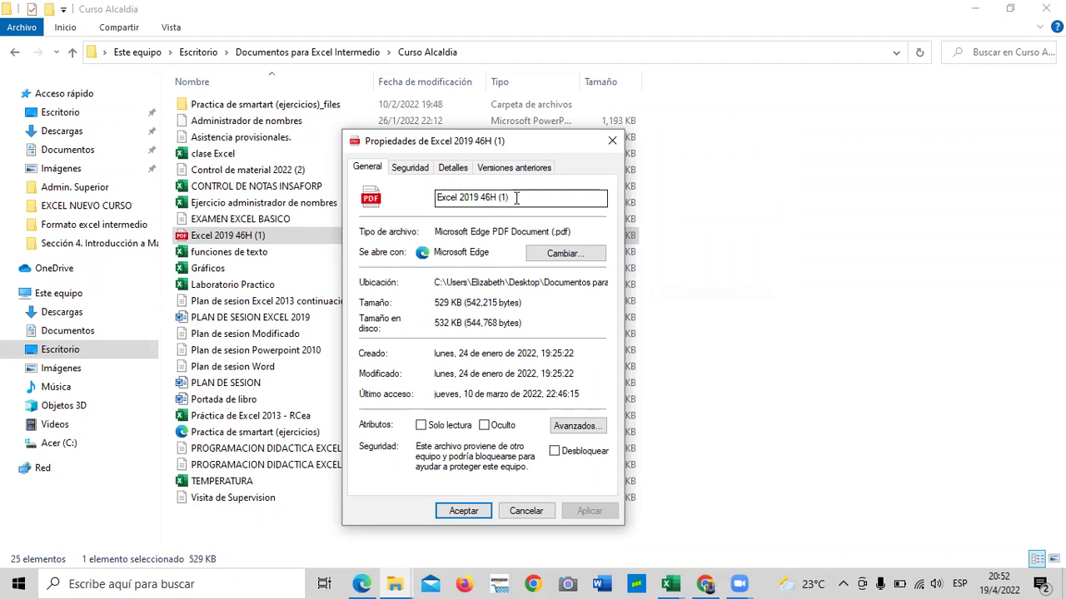
{"action": "left_click_drag", "start_coordinate": [435, 283], "coordinate": [647, 281]}
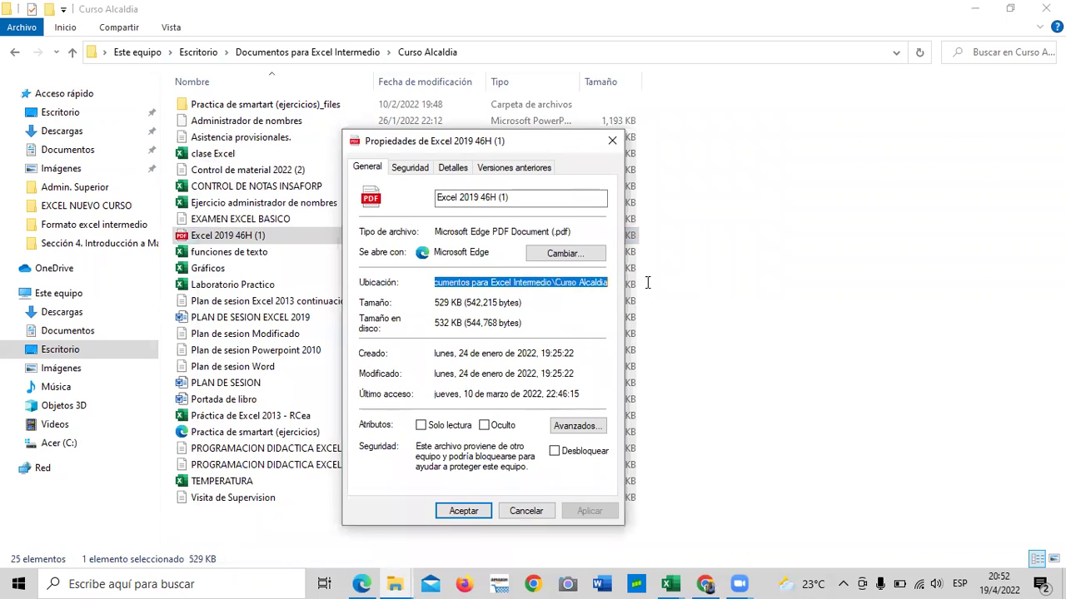
{"action": "right_click", "coordinate": [562, 281]}
{"action": "left_click", "coordinate": [468, 333]}
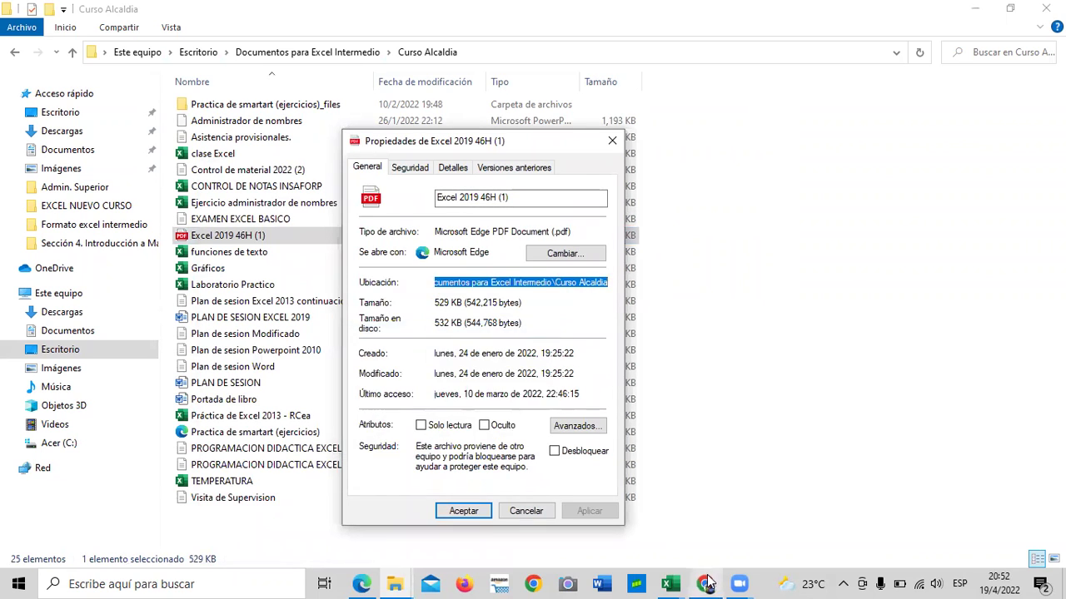
Step: In G15, start a HIPERVINCULO formula with the pasted Curso Alcaldia path and a trailing backslash
{"action": "left_click", "coordinate": [656, 471]}
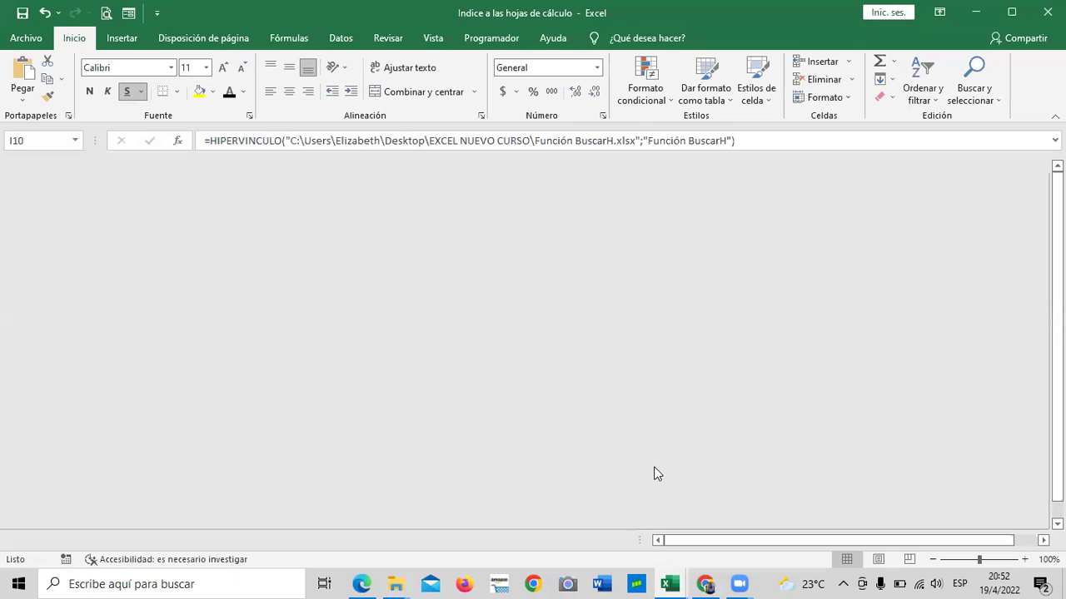
{"action": "left_click", "coordinate": [445, 401]}
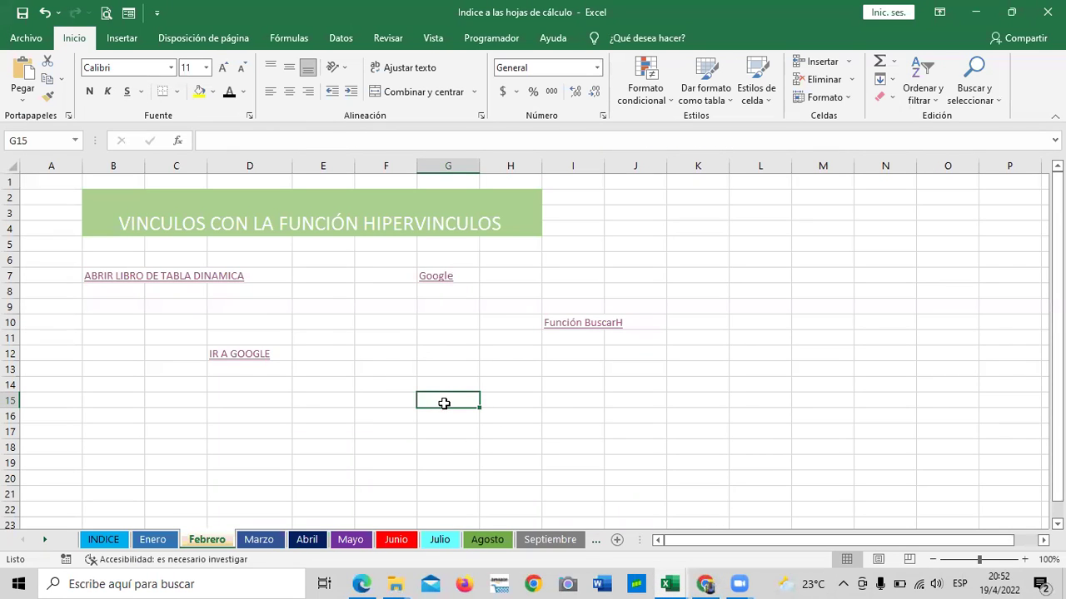
{"action": "type", "text": "=HI"}
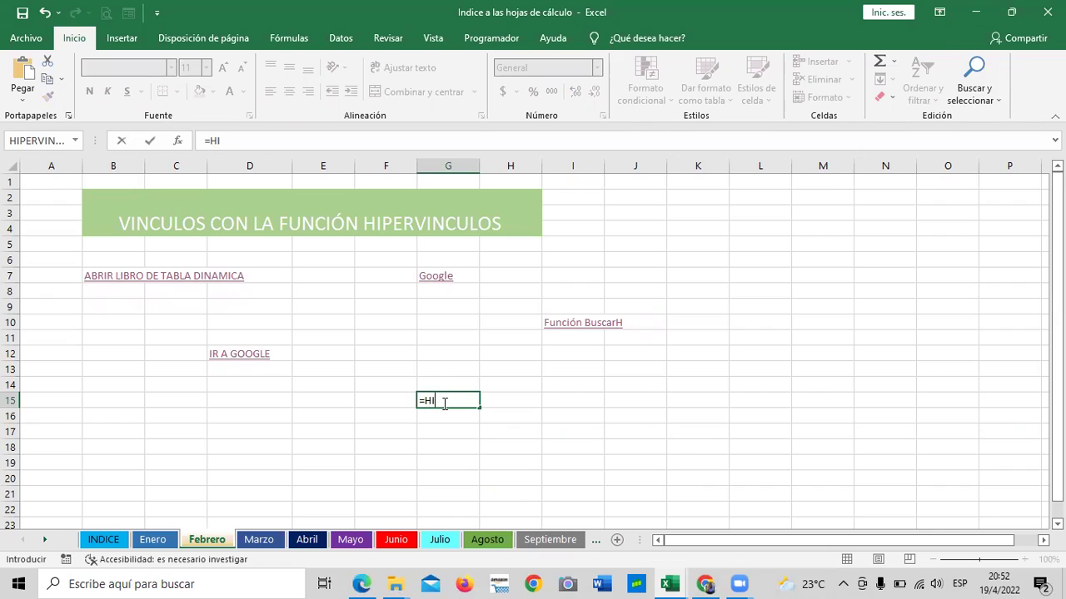
{"action": "type", "text": "´PER"}
{"action": "key", "text": "BackSpace"}
{"action": "key", "text": "BackSpace"}
{"action": "key", "text": "BackSpace"}
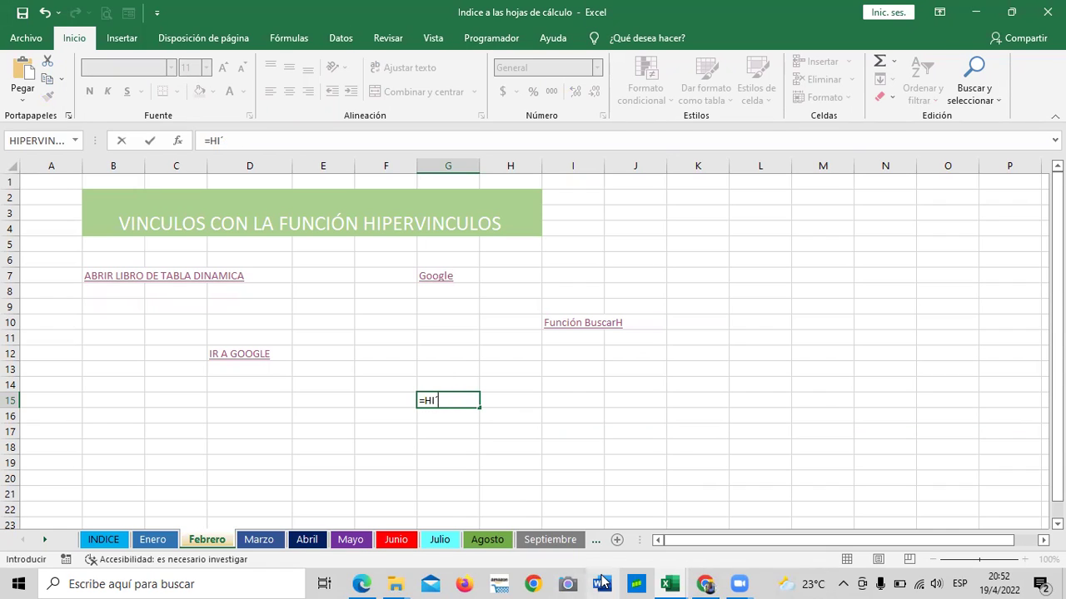
{"action": "key", "text": "BackSpace"}
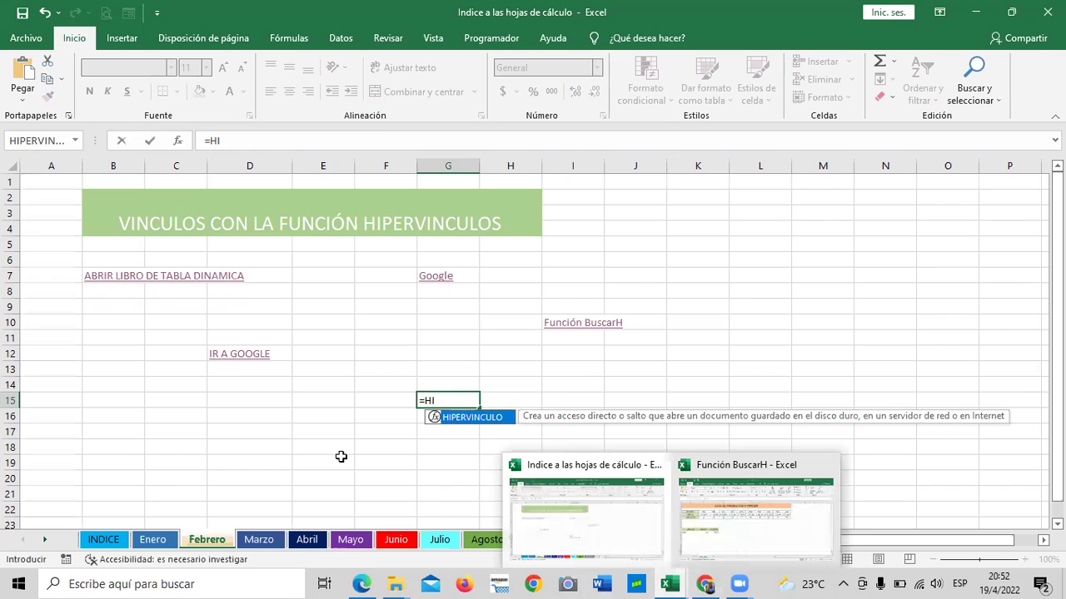
{"action": "double_click", "coordinate": [464, 417]}
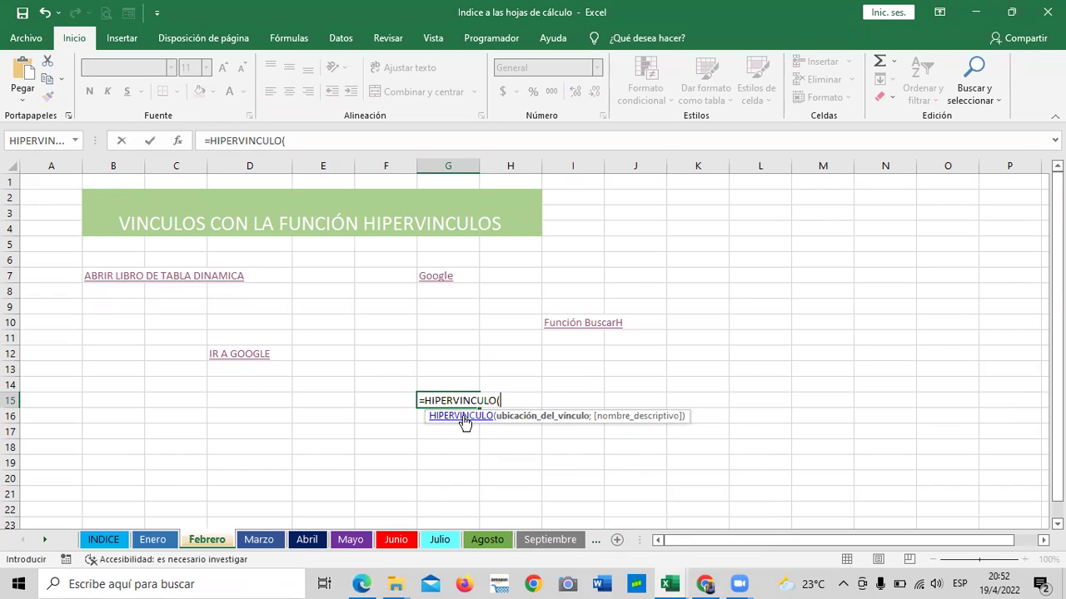
{"action": "type", "text": "\""}
{"action": "type", "text": "C:\\Users\\Elizabeth\\Desktop\\Documentos para Excel Intermedio\\Curso Alcaldia"}
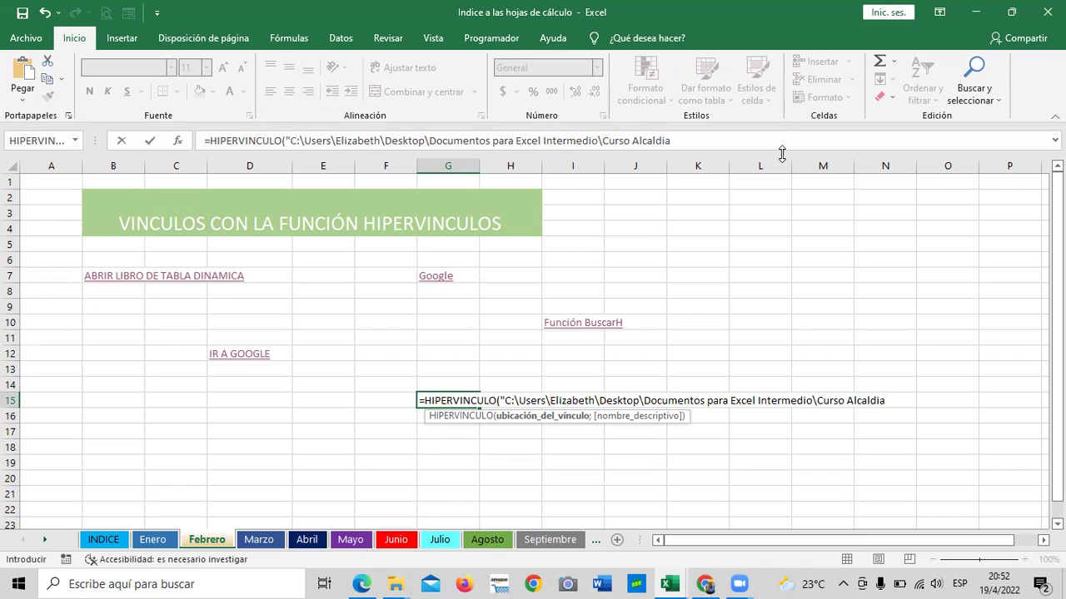
{"action": "left_click", "coordinate": [691, 139]}
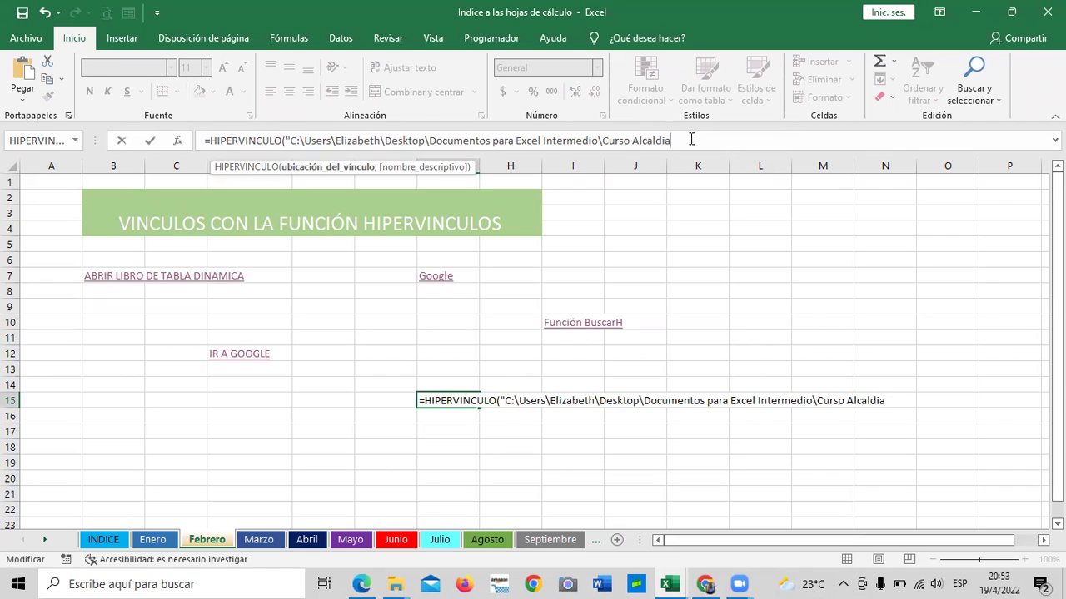
{"action": "type", "text": "\\"}
Step: Copy the Excel 2019 46H (1) file name from its Properties window
{"action": "left_click", "coordinate": [669, 583]}
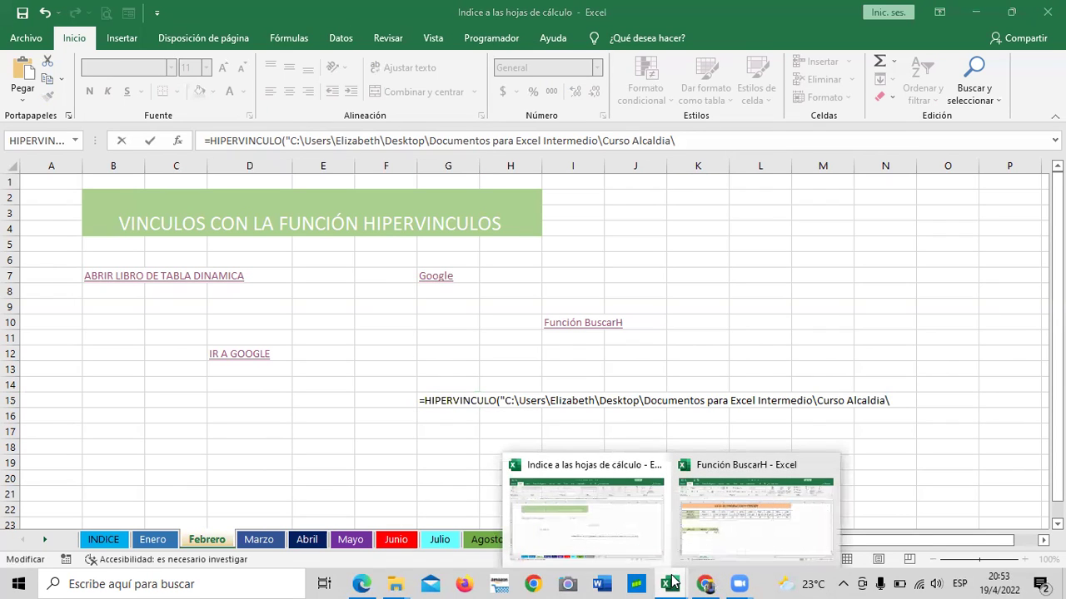
{"action": "mouse_move", "coordinate": [395, 584]}
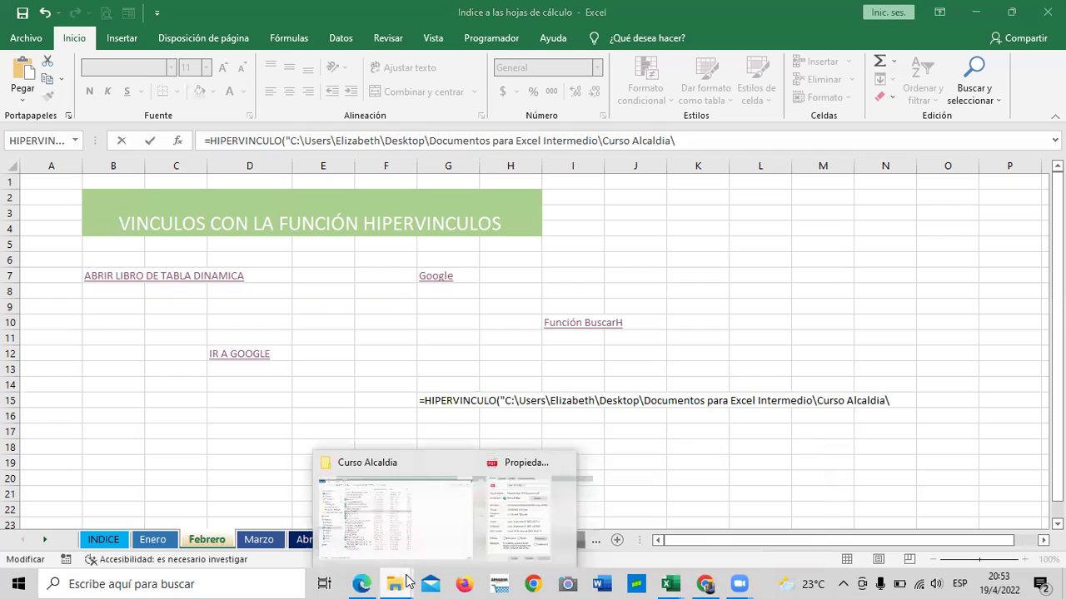
{"action": "left_click", "coordinate": [463, 534]}
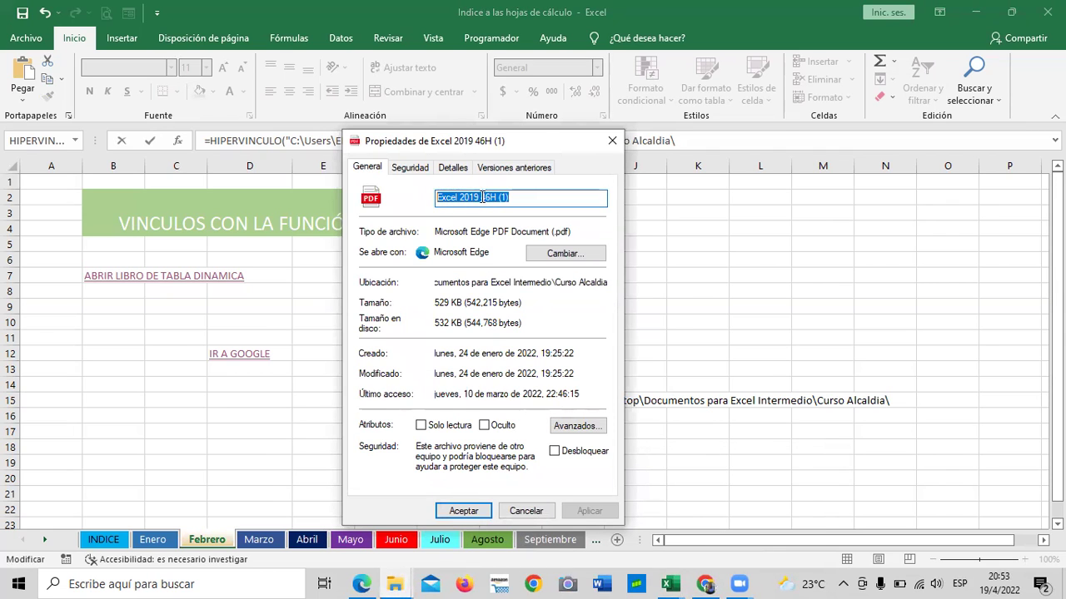
{"action": "right_click", "coordinate": [479, 196]}
{"action": "left_click", "coordinate": [379, 248]}
{"action": "left_click", "coordinate": [613, 143]}
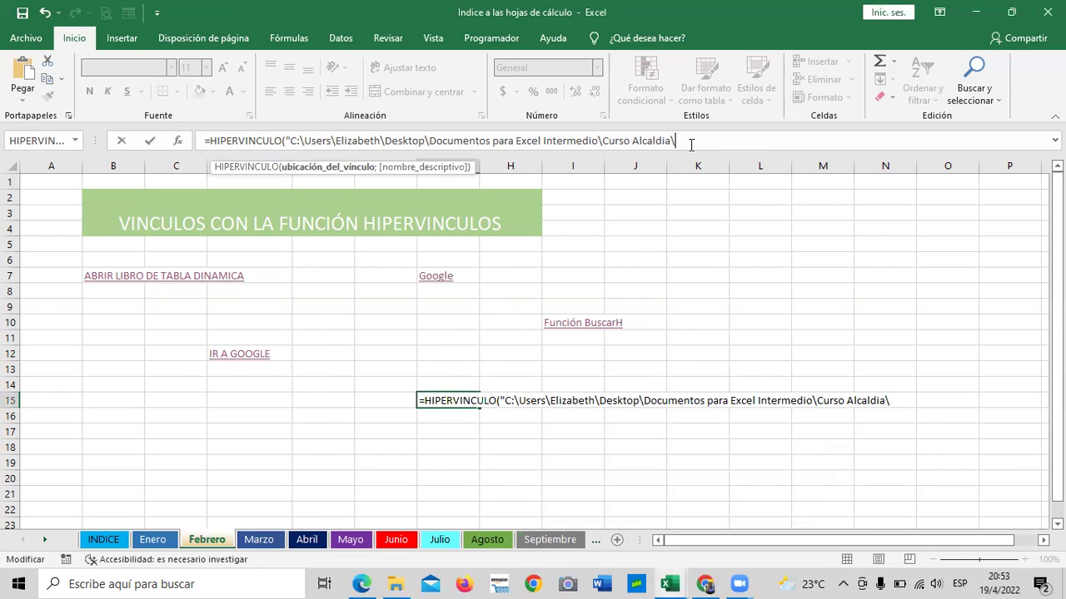
Step: Append the file name to the G15 link path and finish it with the label "PDF"
{"action": "type", "text": "Excel 2019 46H (1)"}
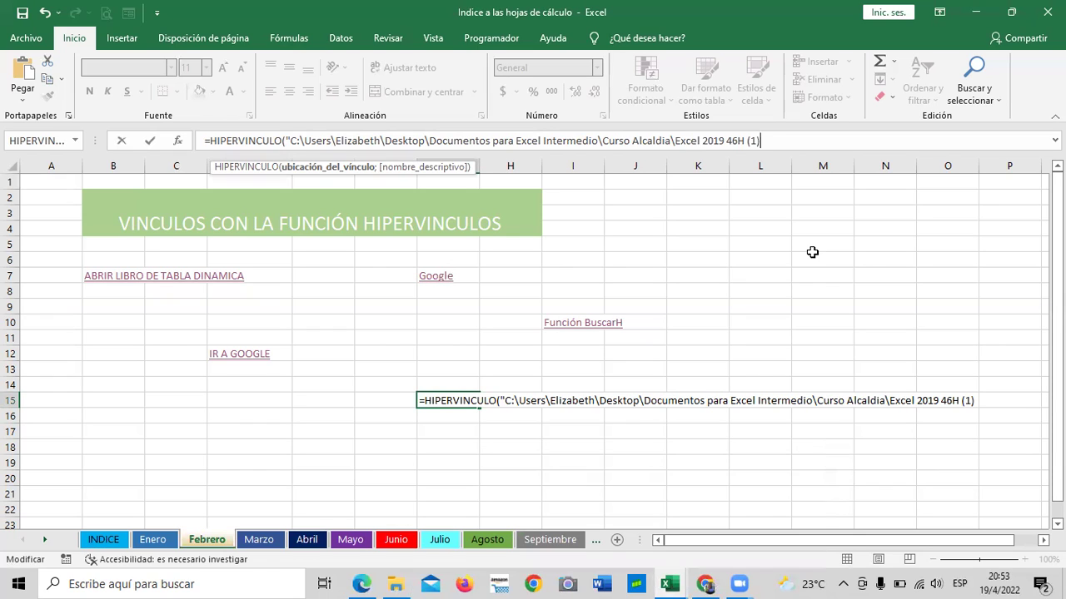
{"action": "type", "text": "\""}
{"action": "type", "text": ";"}
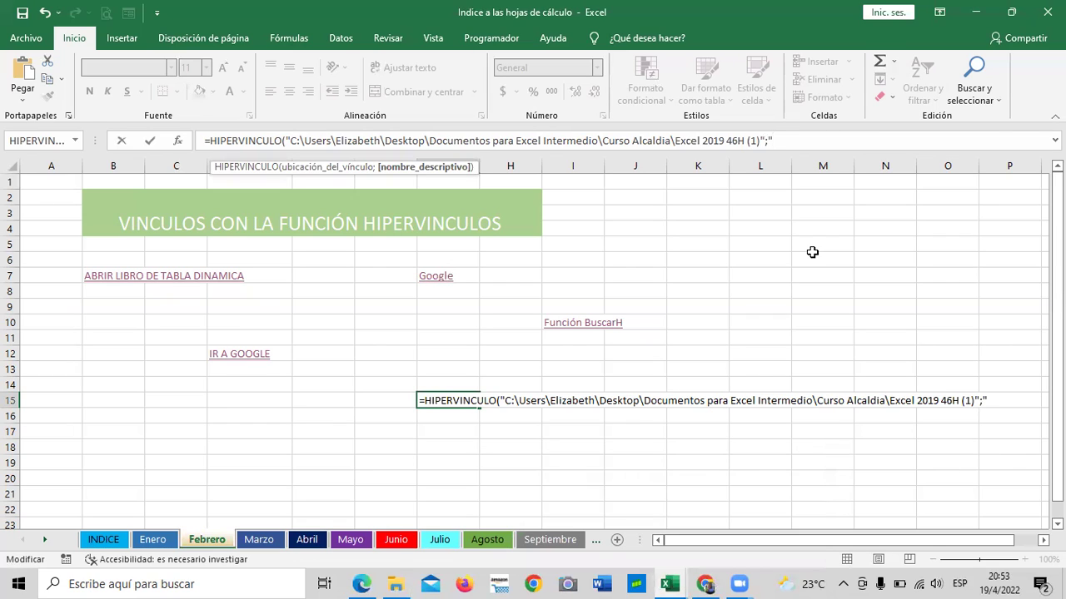
{"action": "type", "text": "PDF"}
{"action": "type", "text": ")"}
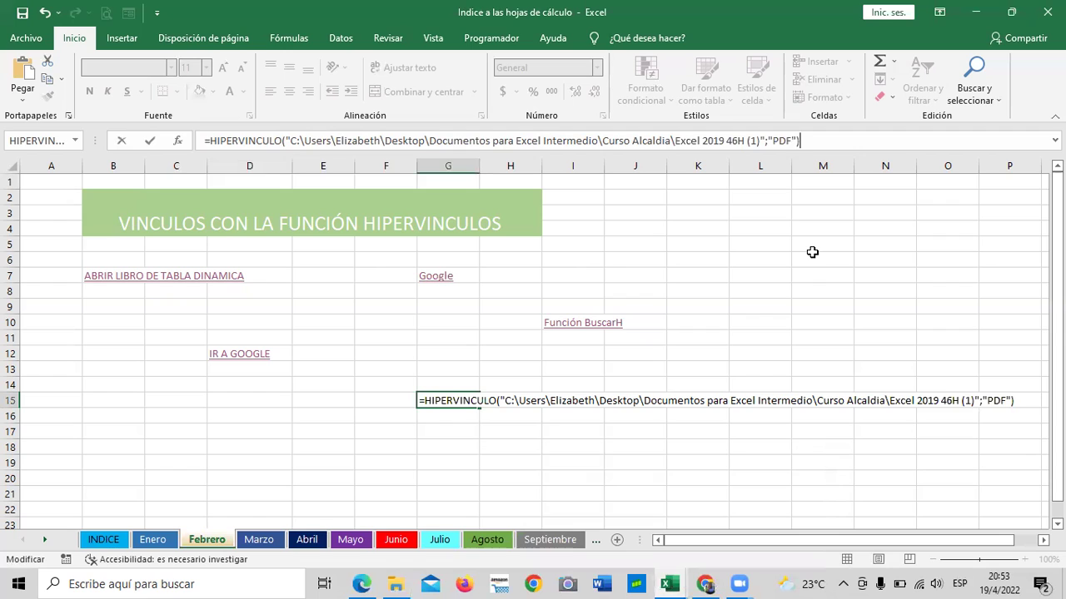
{"action": "key", "text": "Return"}
{"action": "left_click_drag", "start_coordinate": [657, 443], "coordinate": [650, 405]}
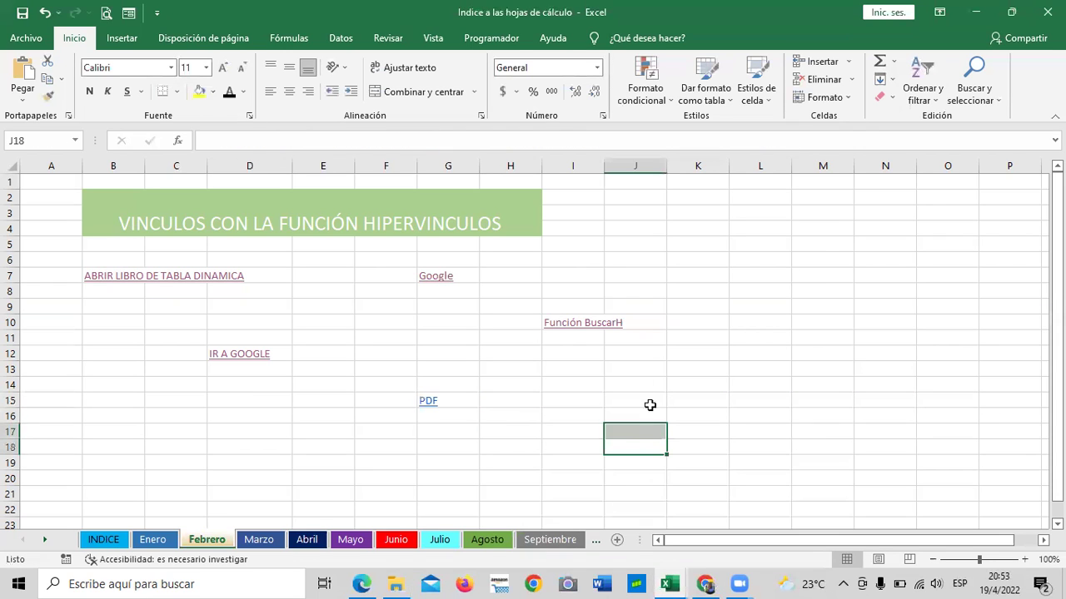
Step: Test the G15 link, dismiss the cannot-open error, and check the PDF's properties
{"action": "left_click", "coordinate": [428, 403]}
{"action": "left_click", "coordinate": [536, 337]}
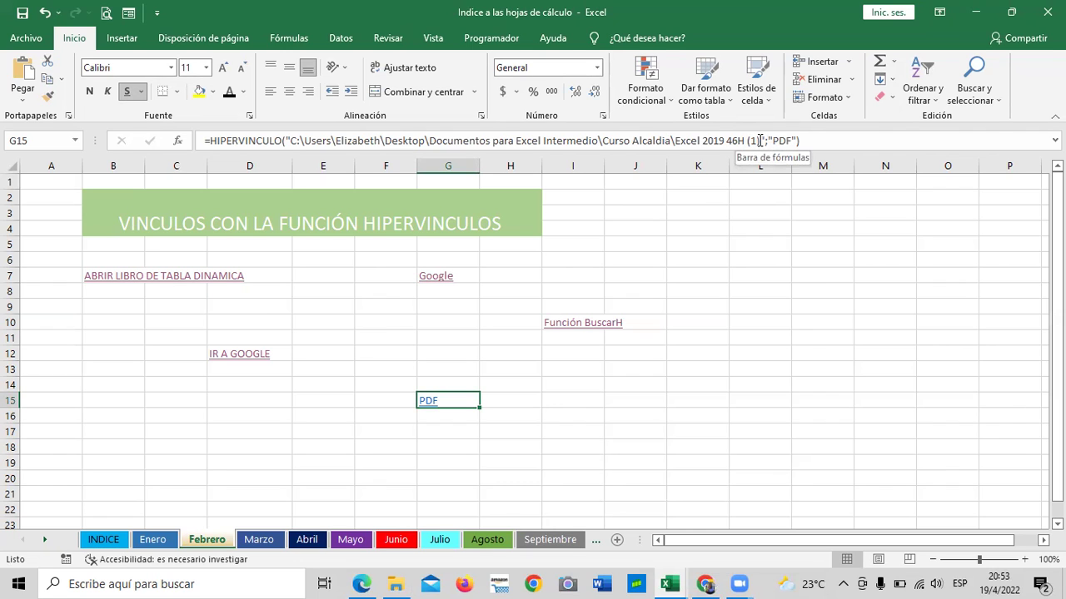
{"action": "left_click", "coordinate": [763, 142]}
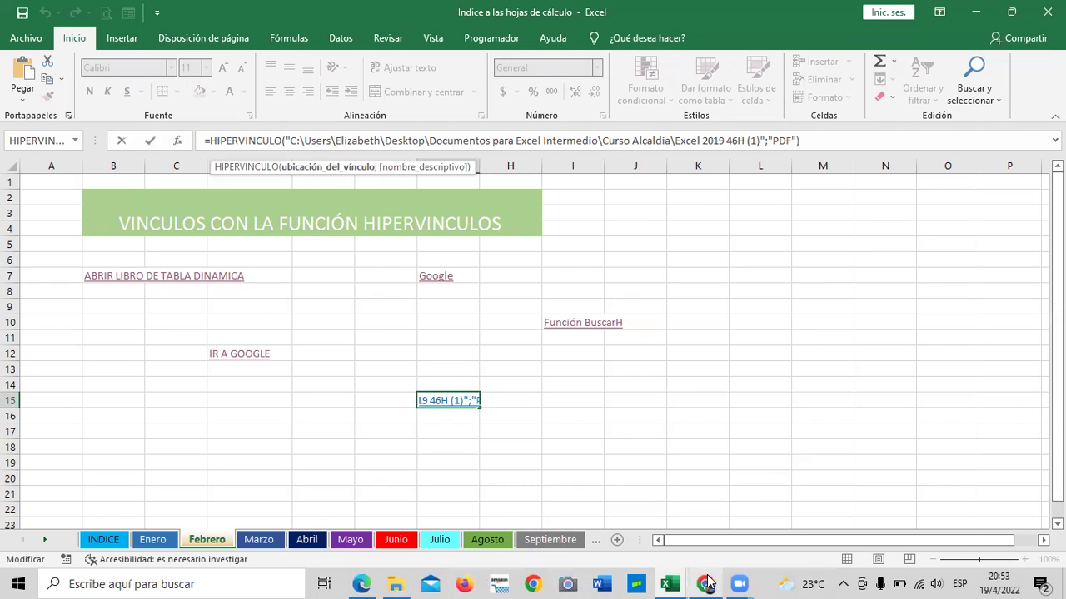
{"action": "mouse_move", "coordinate": [395, 585]}
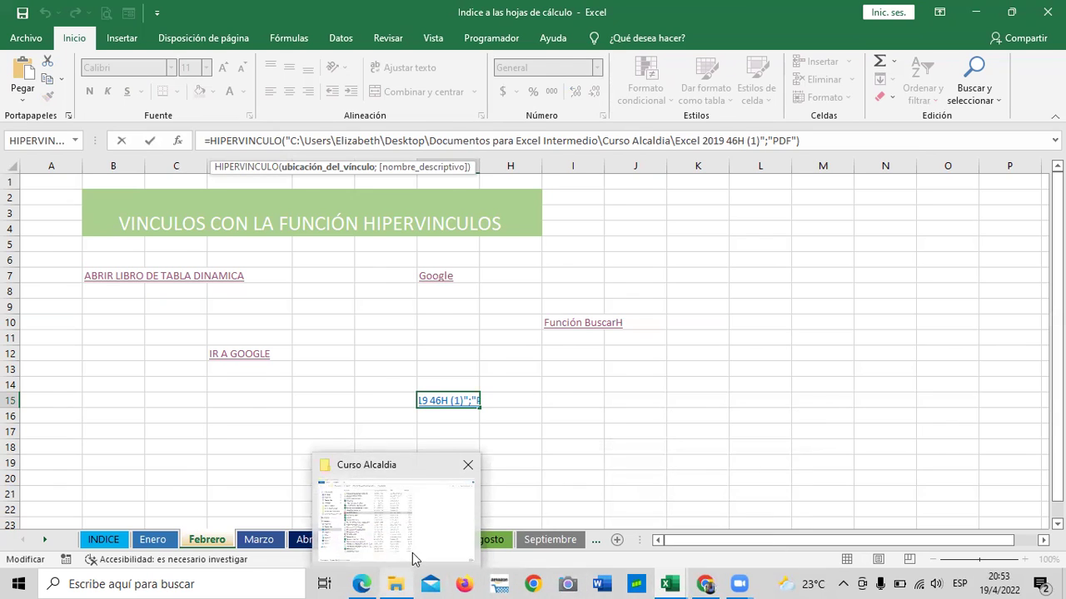
{"action": "left_click", "coordinate": [435, 528]}
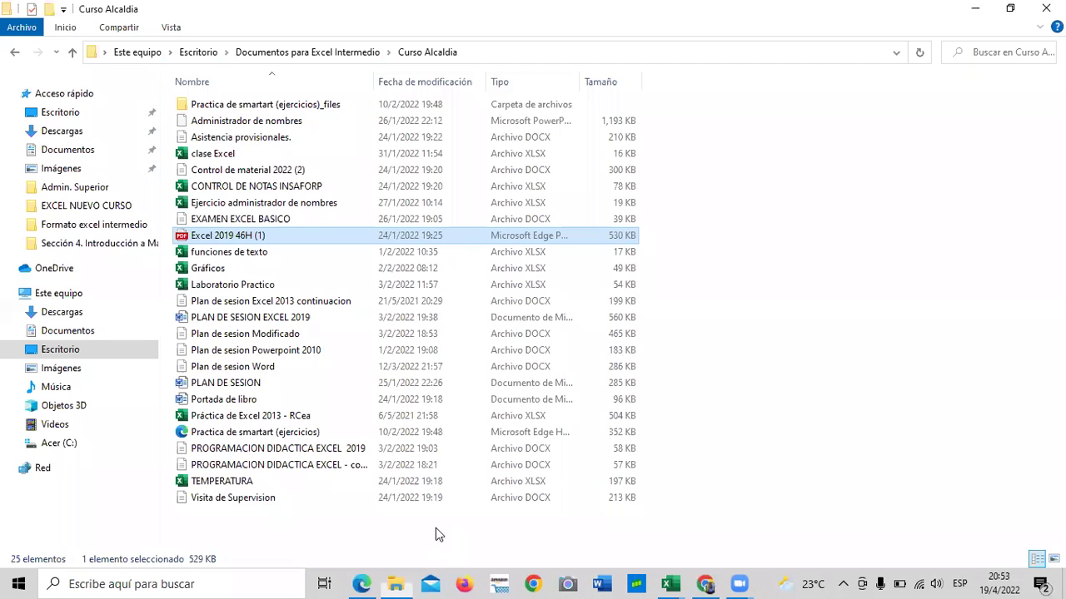
{"action": "right_click", "coordinate": [326, 233]}
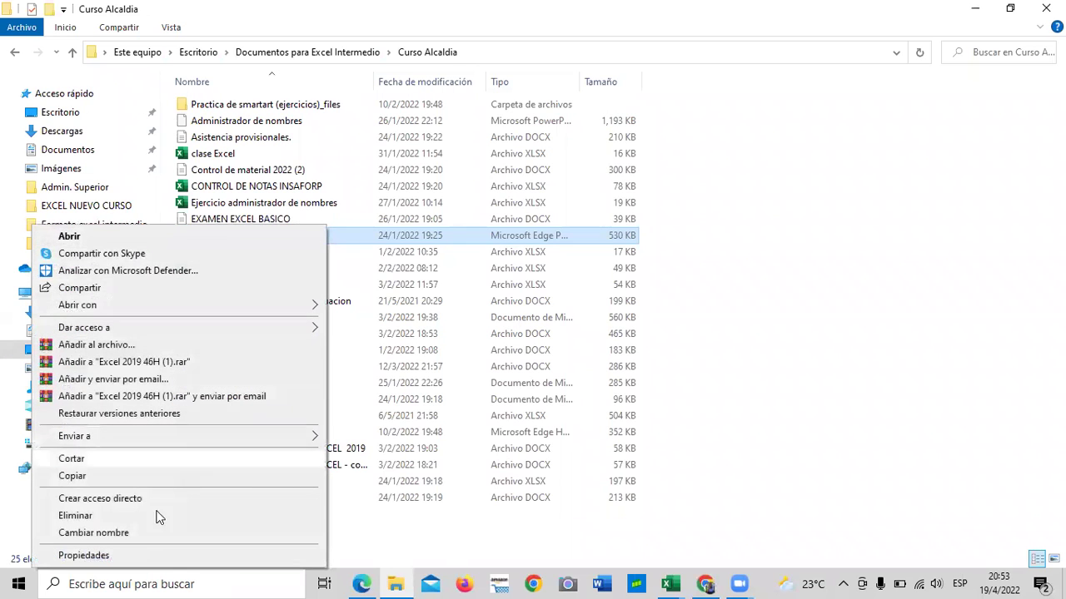
{"action": "left_click", "coordinate": [166, 556]}
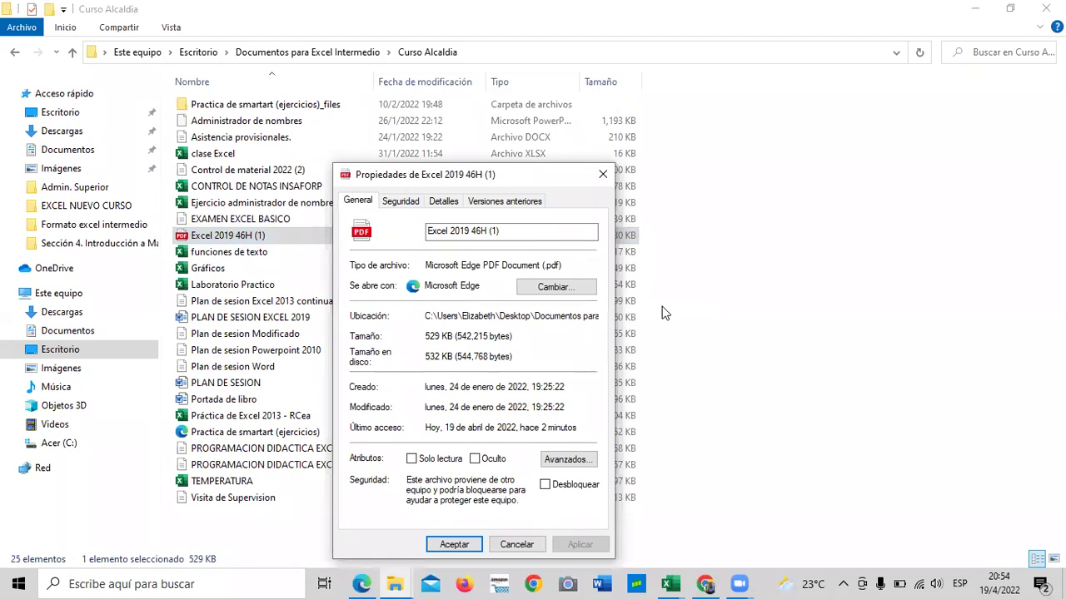
{"action": "left_click", "coordinate": [764, 267]}
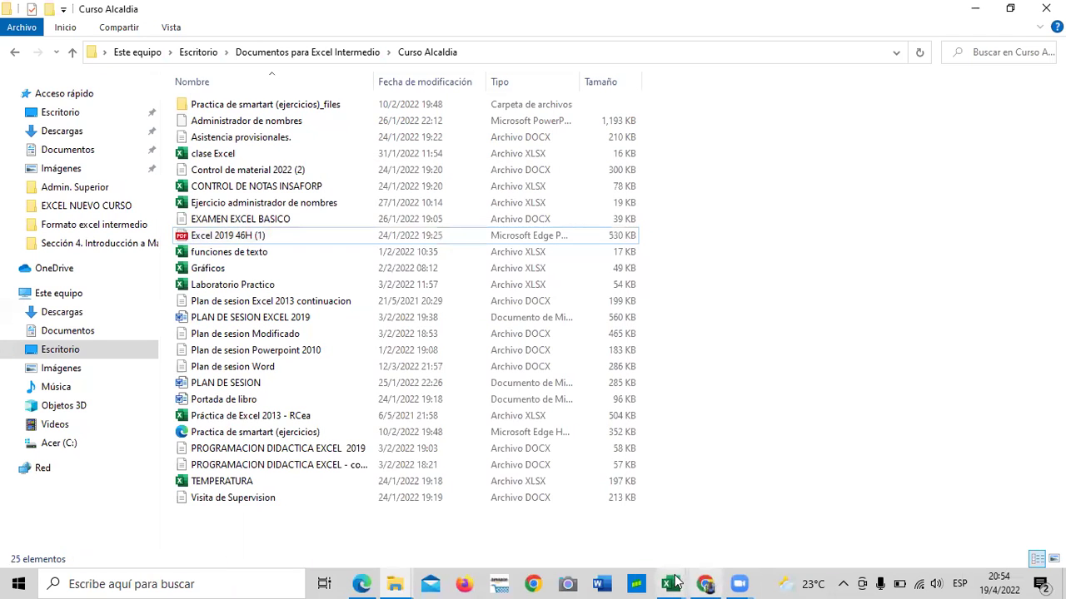
Step: Add the .PDF extension after (1) in the G15 formula and commit it
{"action": "mouse_move", "coordinate": [670, 584]}
{"action": "left_click", "coordinate": [655, 546]}
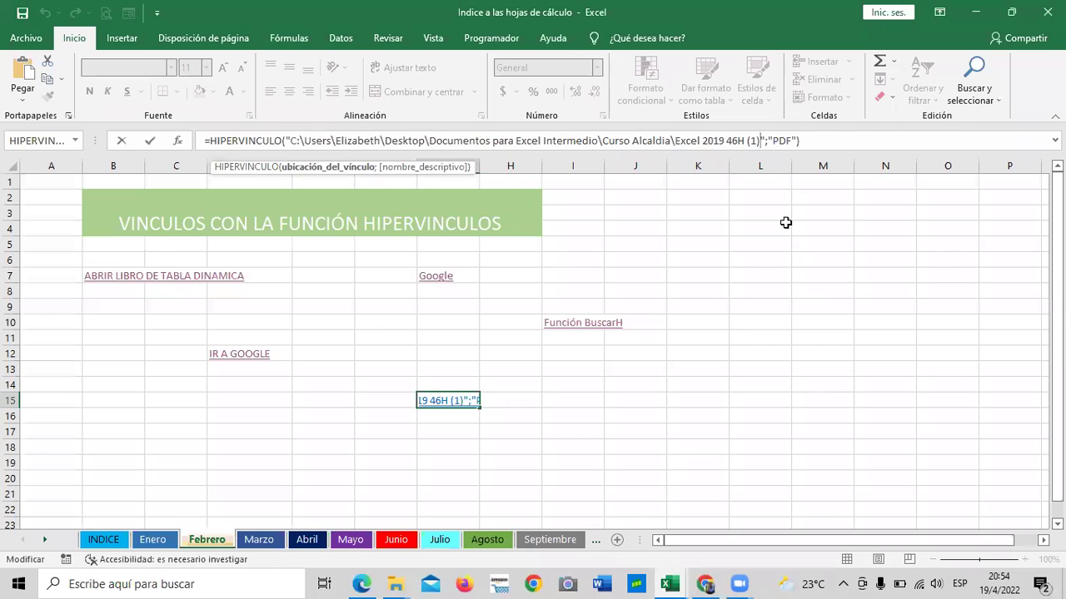
{"action": "type", "text": "."}
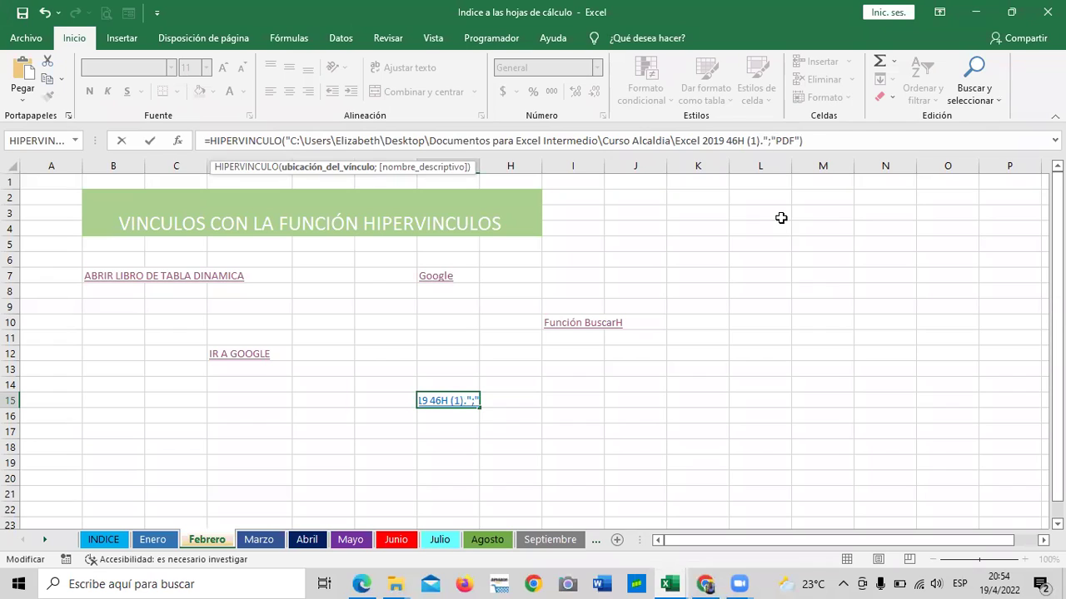
{"action": "type", "text": "PDF"}
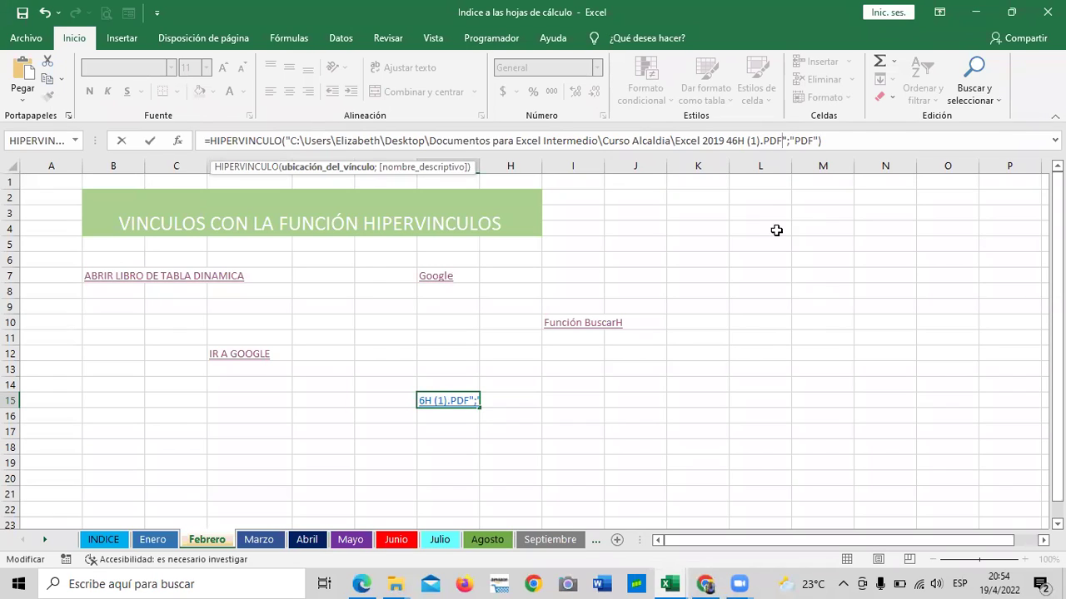
{"action": "key", "text": "Return"}
{"action": "left_click", "coordinate": [757, 306]}
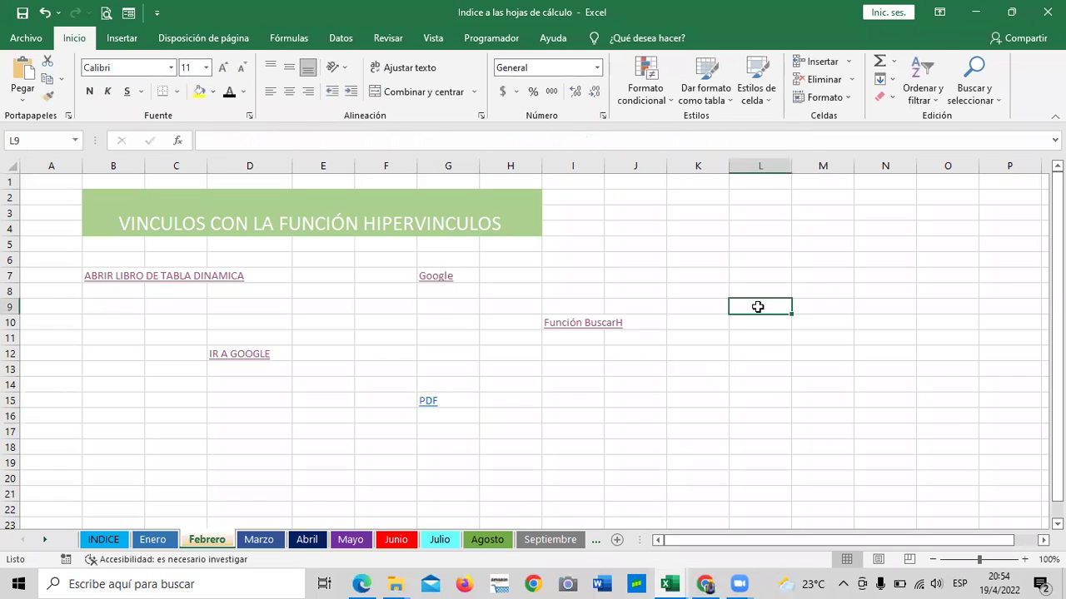
Step: Open the course PDF from the G15 link, allowing it past the security prompt
{"action": "left_click", "coordinate": [432, 407]}
{"action": "left_click", "coordinate": [432, 406]}
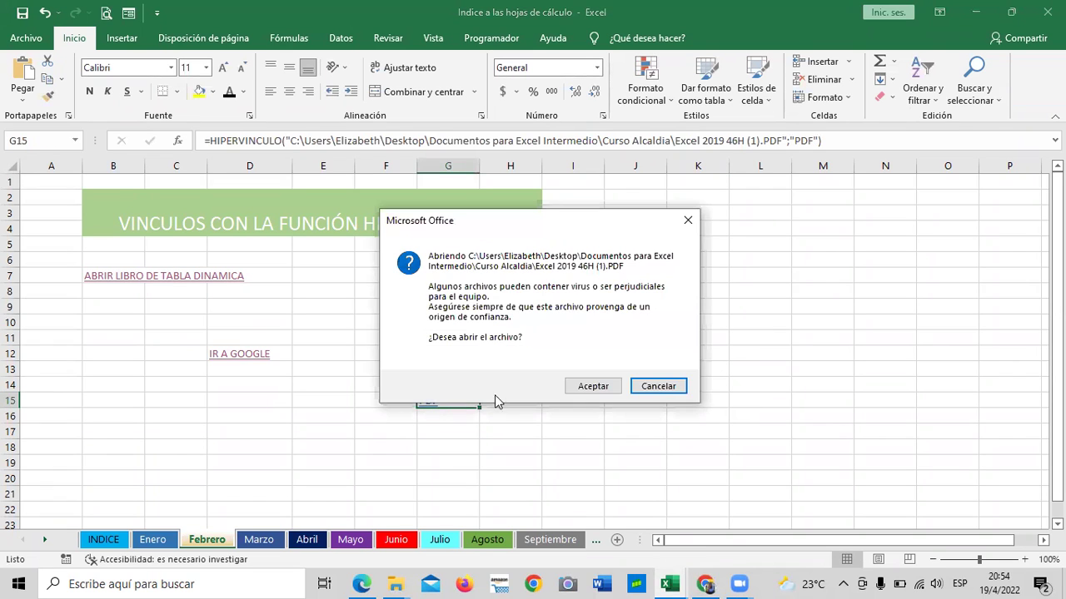
{"action": "left_click", "coordinate": [592, 384]}
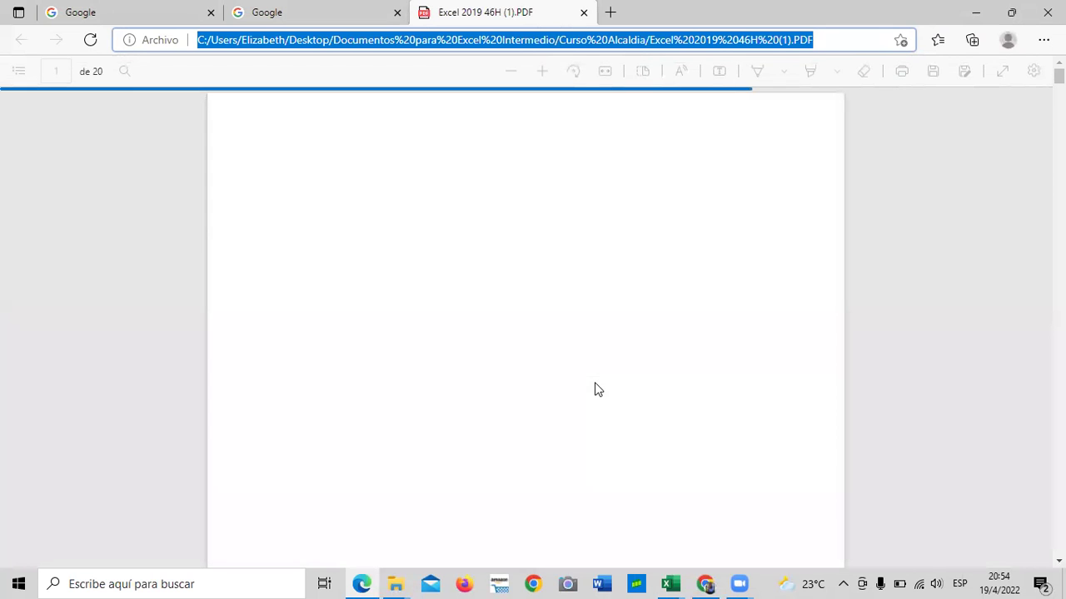
Step: Scroll through the Excel 2019 PDF in Edge, then close Edge and reselect G15
{"action": "scroll", "coordinate": [638, 241], "scroll_direction": "down", "scroll_amount": 5}
{"action": "scroll", "coordinate": [633, 275], "scroll_direction": "down", "scroll_amount": 2}
{"action": "scroll", "coordinate": [632, 291], "scroll_direction": "down", "scroll_amount": 5}
{"action": "scroll", "coordinate": [628, 308], "scroll_direction": "down", "scroll_amount": 5}
{"action": "scroll", "coordinate": [626, 317], "scroll_direction": "down", "scroll_amount": 5}
{"action": "scroll", "coordinate": [622, 325], "scroll_direction": "down", "scroll_amount": 5}
{"action": "scroll", "coordinate": [620, 338], "scroll_direction": "up", "scroll_amount": 5}
{"action": "scroll", "coordinate": [608, 354], "scroll_direction": "up", "scroll_amount": 5}
{"action": "scroll", "coordinate": [593, 371], "scroll_direction": "up", "scroll_amount": 5}
{"action": "scroll", "coordinate": [585, 380], "scroll_direction": "up", "scroll_amount": 5}
{"action": "scroll", "coordinate": [585, 380], "scroll_direction": "up", "scroll_amount": 5}
{"action": "scroll", "coordinate": [585, 381], "scroll_direction": "up", "scroll_amount": 5}
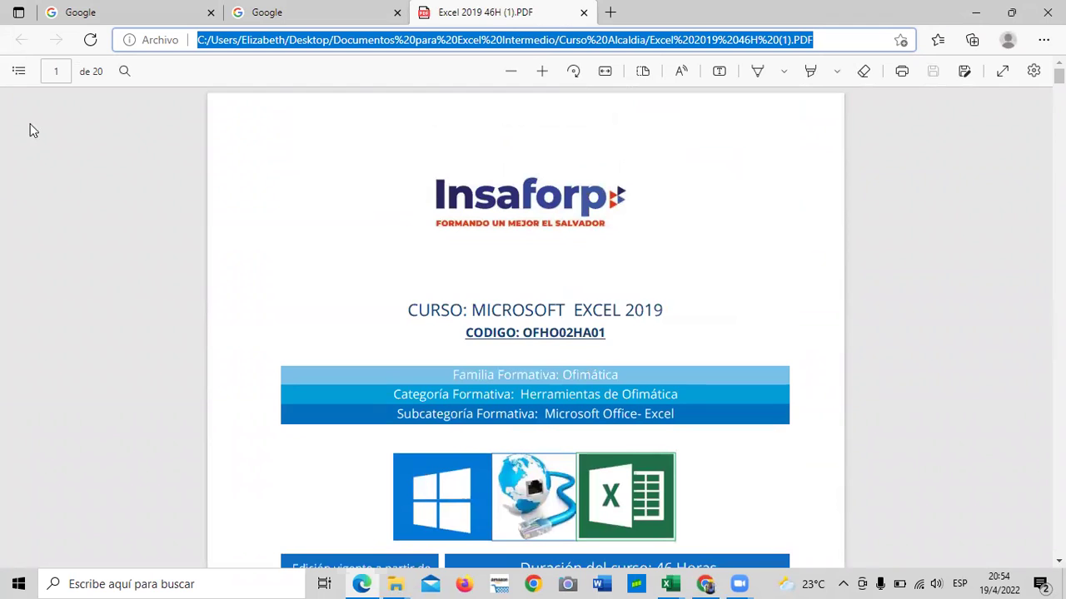
{"action": "left_click", "coordinate": [1047, 11]}
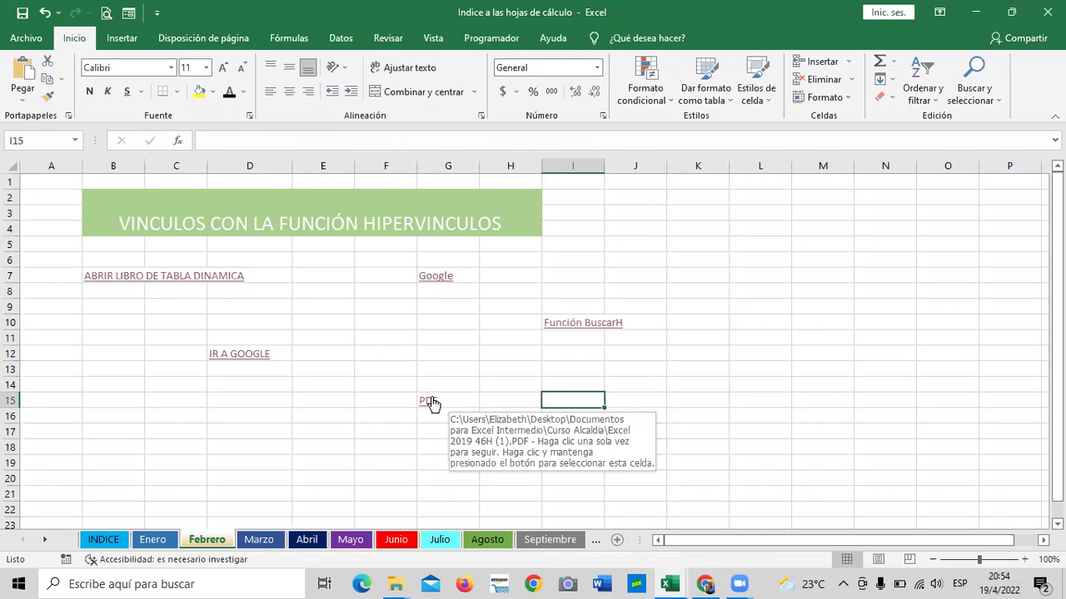
{"action": "left_click", "coordinate": [431, 403]}
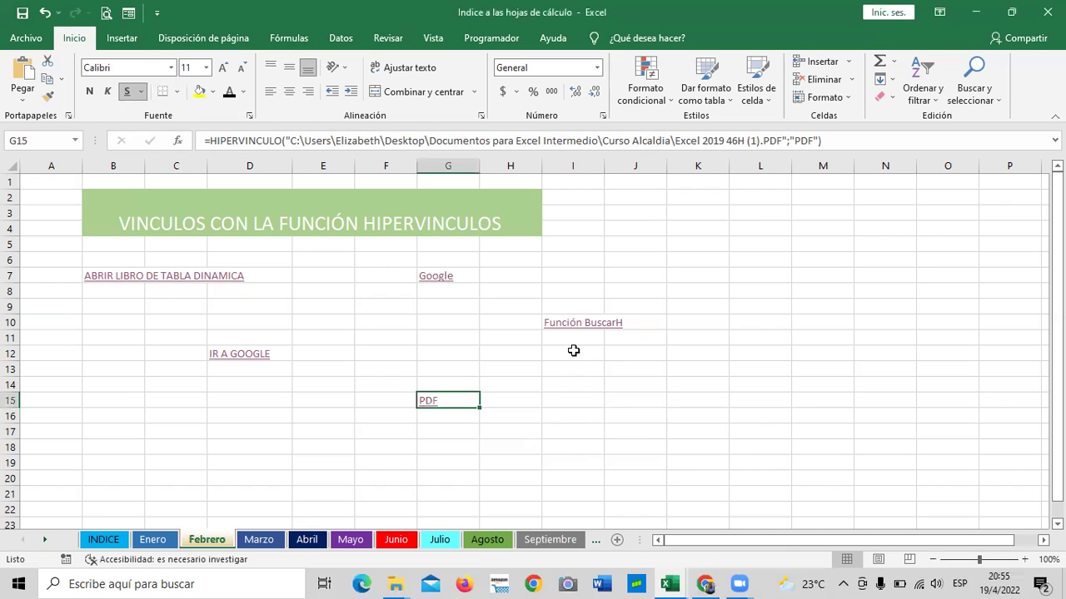
Step: Check the INDICE link on the Marzo sheet, then switch to the Abril sheet
{"action": "left_click", "coordinate": [768, 310]}
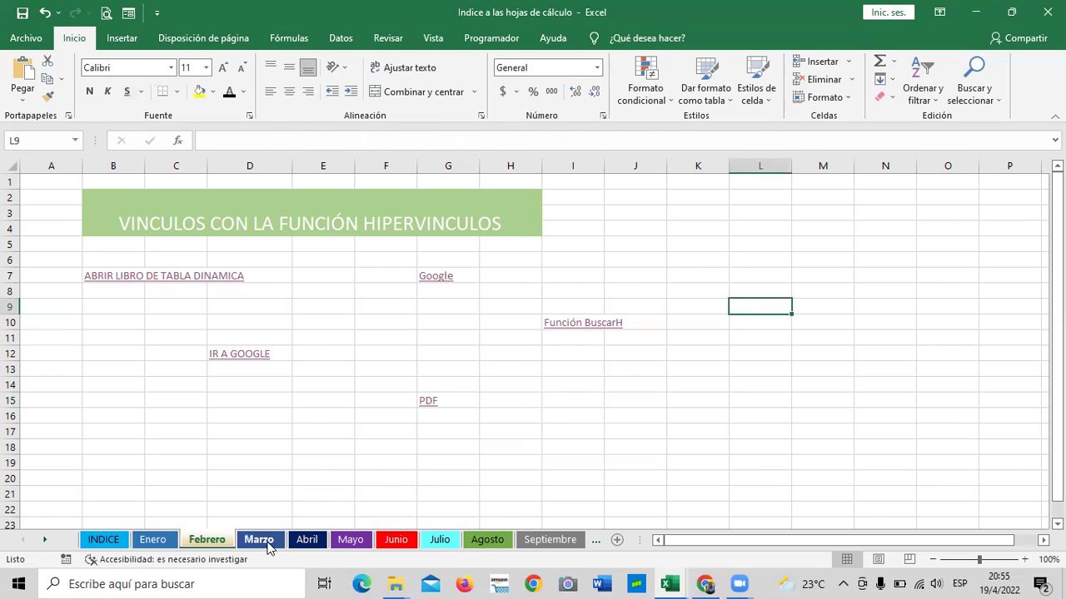
{"action": "left_click", "coordinate": [264, 541]}
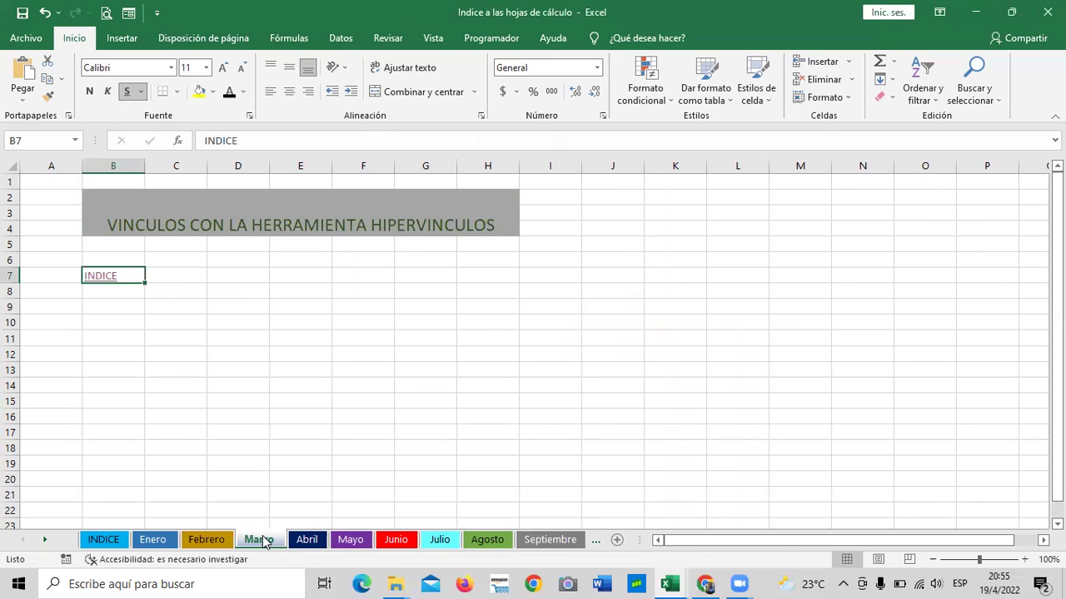
{"action": "left_click", "coordinate": [612, 434]}
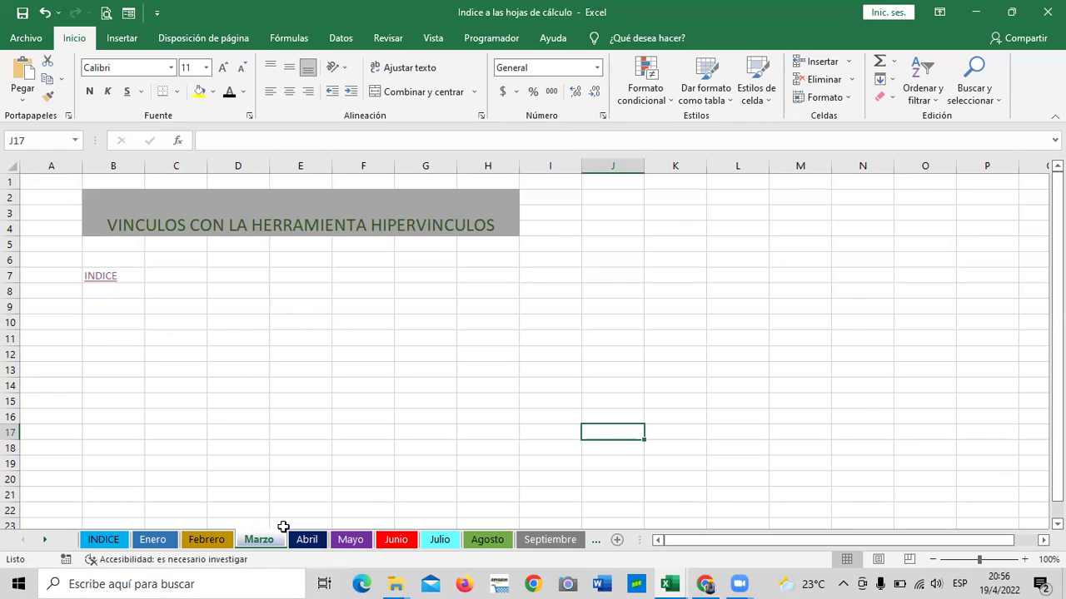
{"action": "left_click", "coordinate": [307, 540]}
{"action": "left_click", "coordinate": [347, 392]}
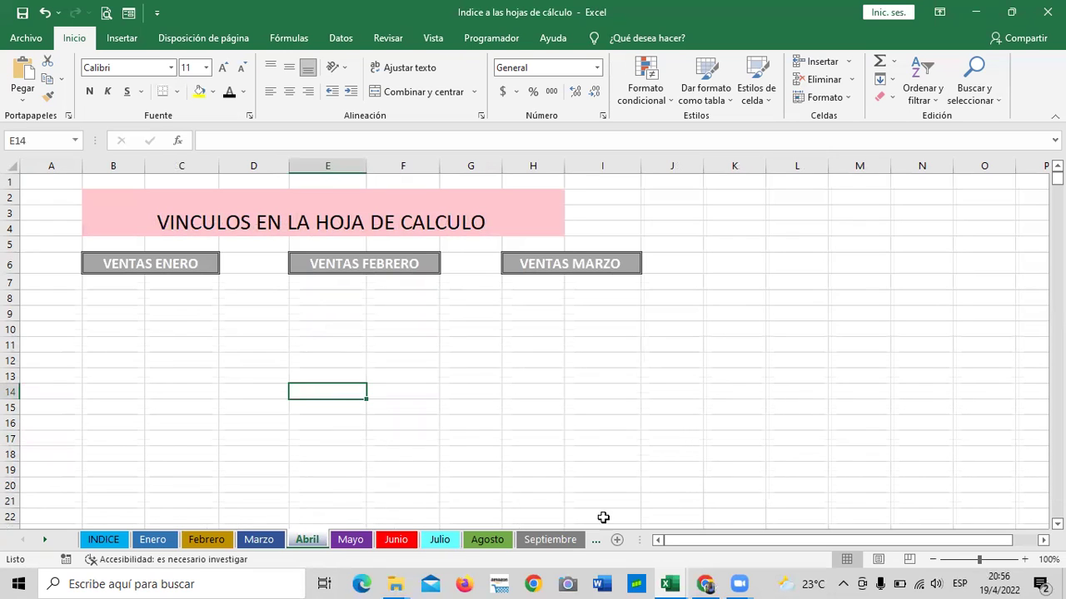
Step: Copy the Productos/Enero table B100:C112 on the Abril sheet
{"action": "left_click", "coordinate": [464, 390]}
{"action": "scroll", "coordinate": [464, 390], "scroll_direction": "down", "scroll_amount": 6}
{"action": "scroll", "coordinate": [458, 395], "scroll_direction": "down", "scroll_amount": 13}
{"action": "scroll", "coordinate": [454, 397], "scroll_direction": "down", "scroll_amount": 12}
{"action": "scroll", "coordinate": [453, 397], "scroll_direction": "down", "scroll_amount": 1}
{"action": "scroll", "coordinate": [453, 397], "scroll_direction": "up", "scroll_amount": 4}
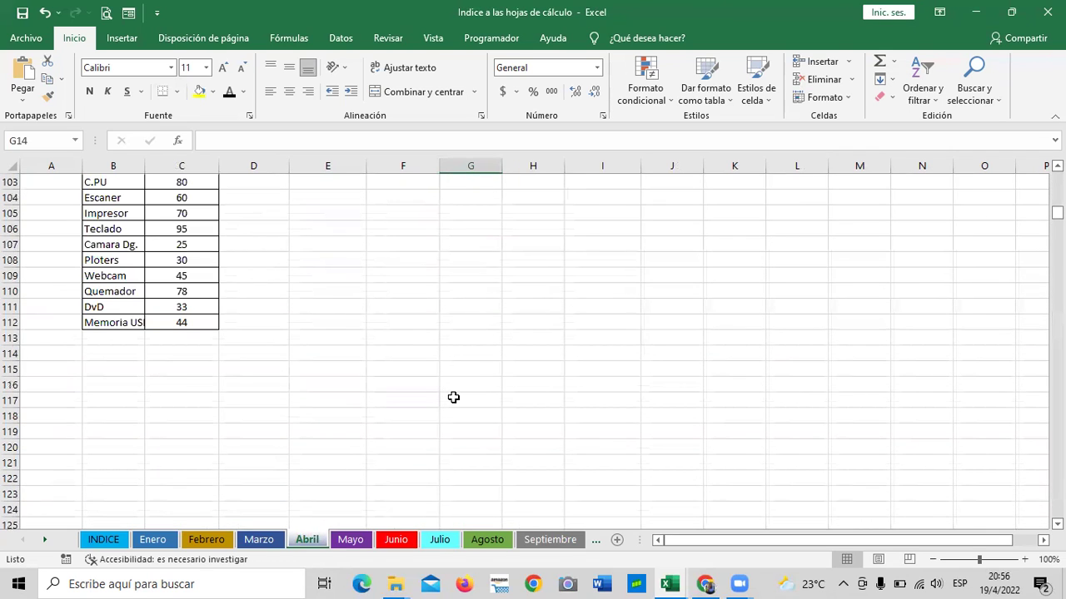
{"action": "scroll", "coordinate": [453, 397], "scroll_direction": "up", "scroll_amount": 7}
{"action": "scroll", "coordinate": [453, 397], "scroll_direction": "down", "scroll_amount": 6}
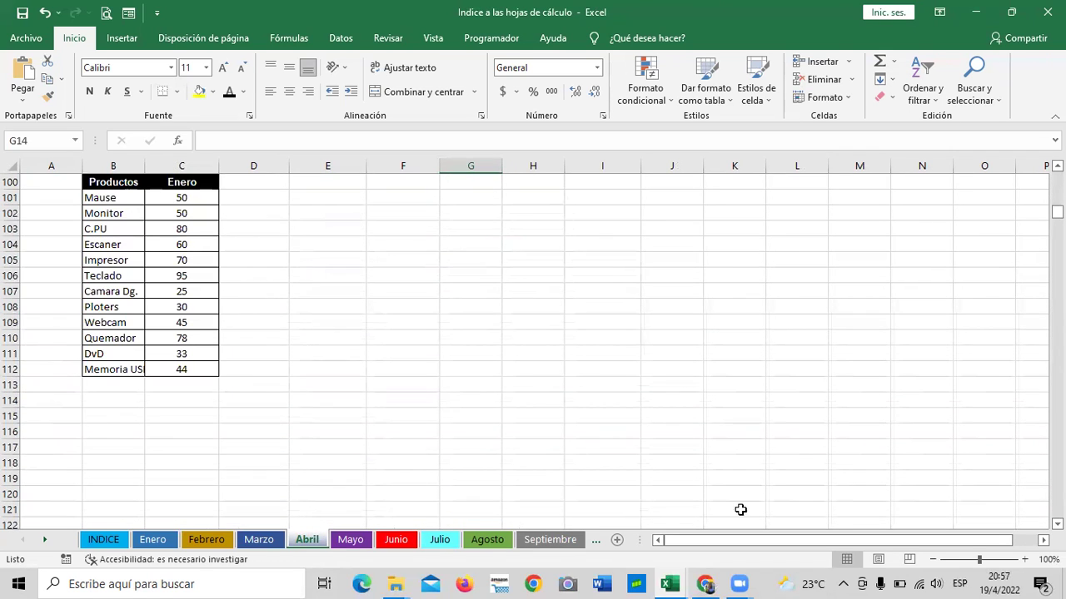
{"action": "scroll", "coordinate": [550, 452], "scroll_direction": "up", "scroll_amount": 2}
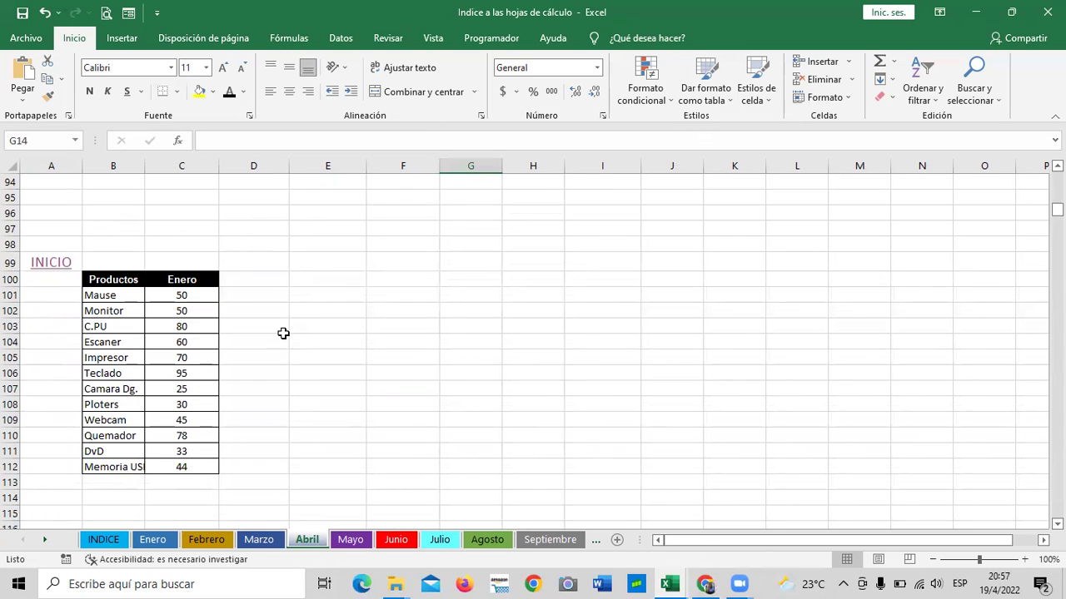
{"action": "mouse_move", "coordinate": [111, 280]}
{"action": "left_mouse_down"}
{"action": "mouse_move", "coordinate": [209, 390]}
{"action": "mouse_move", "coordinate": [208, 467]}
{"action": "left_mouse_up"}
{"action": "right_click", "coordinate": [172, 335]}
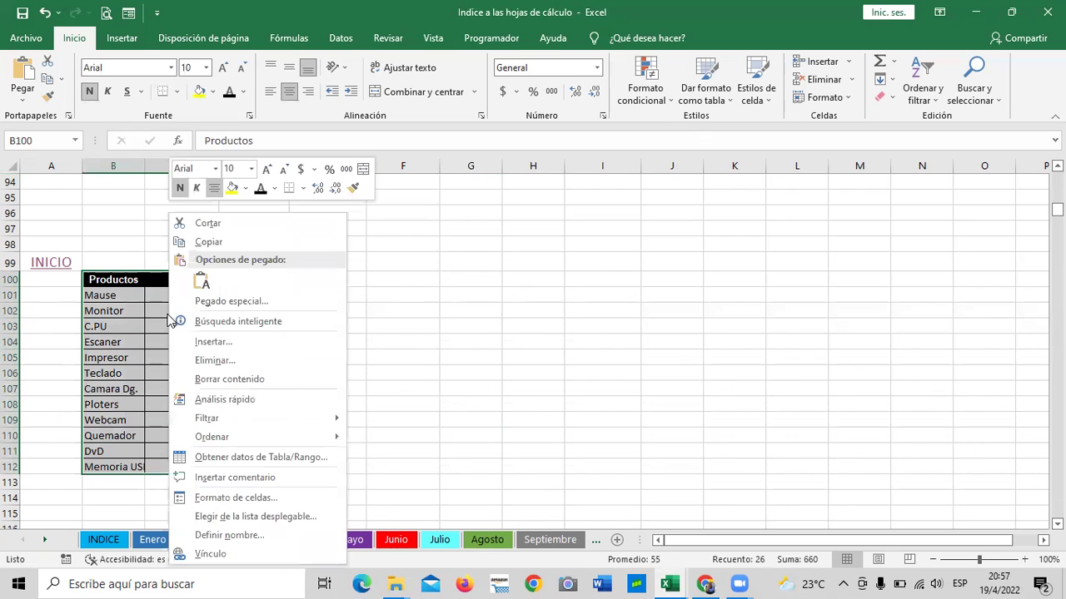
{"action": "left_click", "coordinate": [251, 241]}
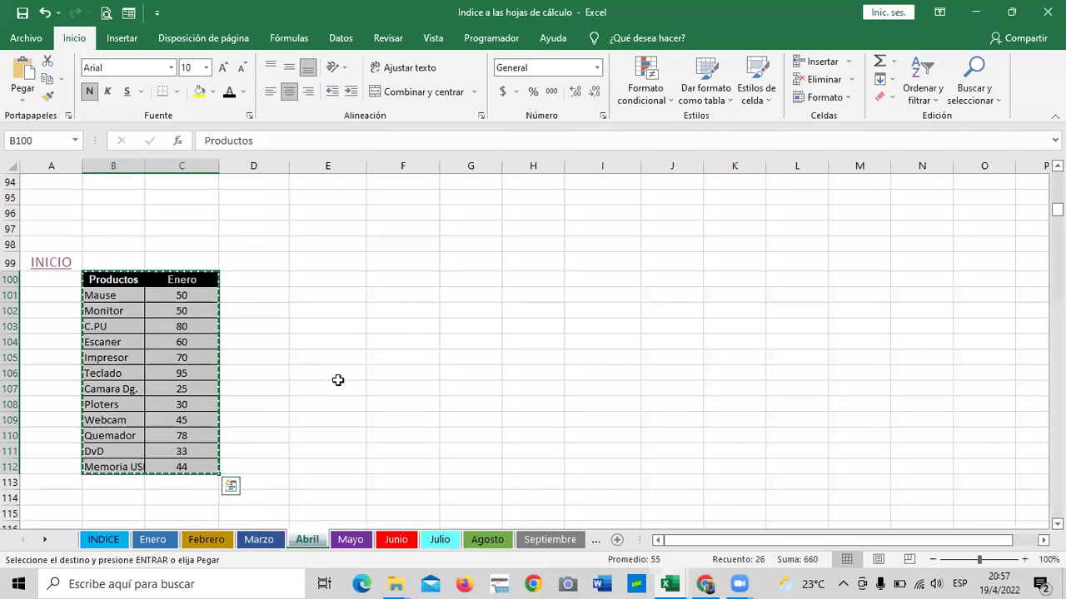
Step: Paste the copied table starting at cell Z5000, reached through the Name Box
{"action": "scroll", "coordinate": [338, 380], "scroll_direction": "down", "scroll_amount": 4}
{"action": "scroll", "coordinate": [338, 380], "scroll_direction": "down", "scroll_amount": 10}
{"action": "scroll", "coordinate": [338, 380], "scroll_direction": "down", "scroll_amount": 8}
{"action": "scroll", "coordinate": [338, 381], "scroll_direction": "down", "scroll_amount": 5}
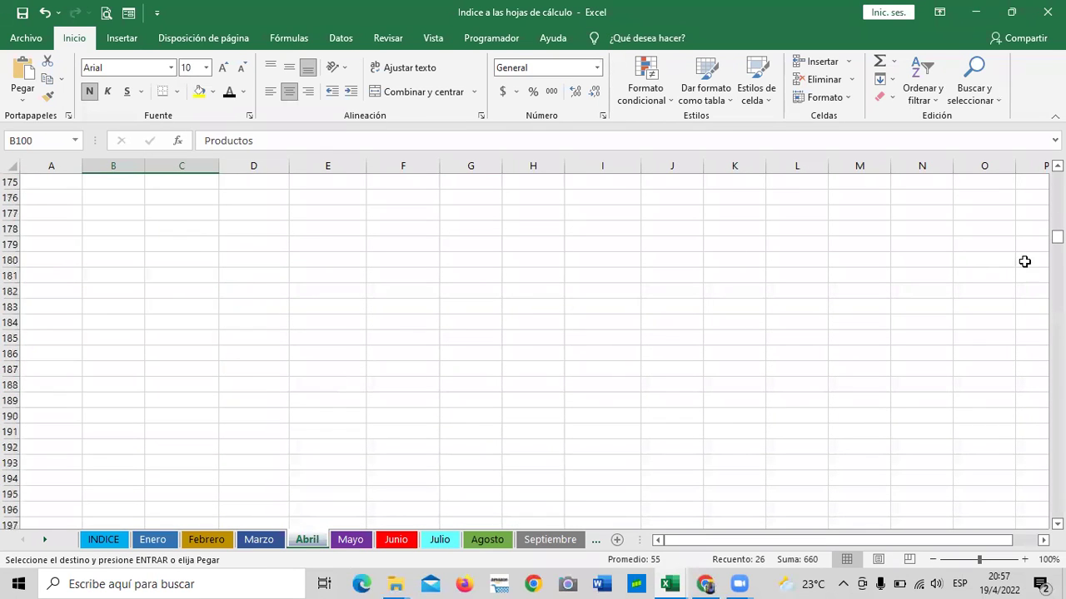
{"action": "left_click_drag", "start_coordinate": [1057, 237], "coordinate": [1057, 507]}
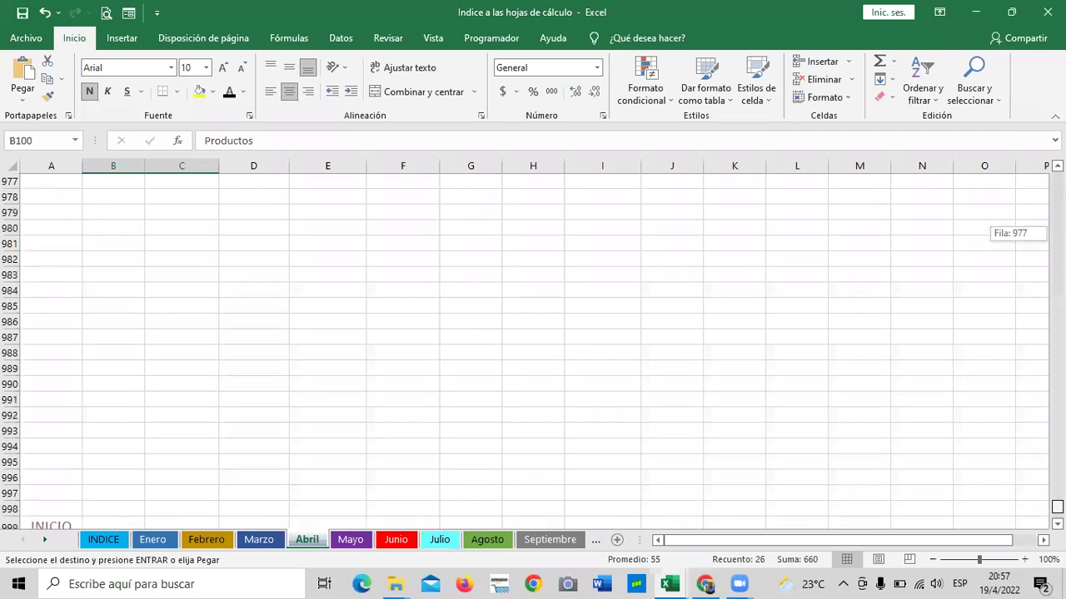
{"action": "scroll", "coordinate": [208, 379], "scroll_direction": "down", "scroll_amount": 11}
{"action": "scroll", "coordinate": [207, 387], "scroll_direction": "down", "scroll_amount": 8}
{"action": "scroll", "coordinate": [200, 390], "scroll_direction": "down", "scroll_amount": 15}
{"action": "scroll", "coordinate": [191, 389], "scroll_direction": "down", "scroll_amount": 13}
{"action": "scroll", "coordinate": [176, 388], "scroll_direction": "down", "scroll_amount": 20}
{"action": "left_click", "coordinate": [47, 143]}
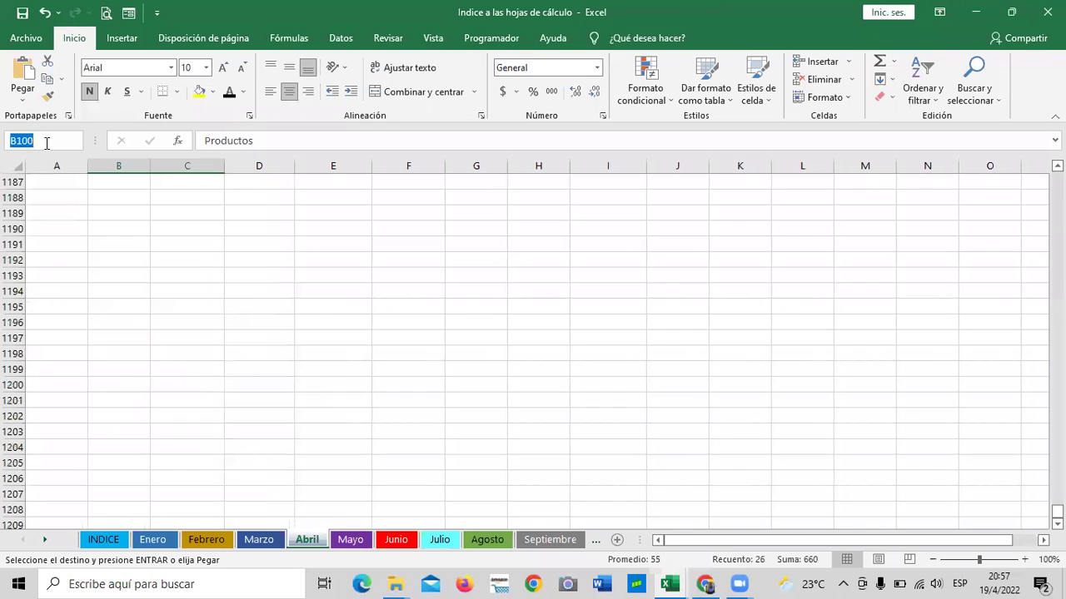
{"action": "type", "text": "Z5000"}
{"action": "key", "text": "Return"}
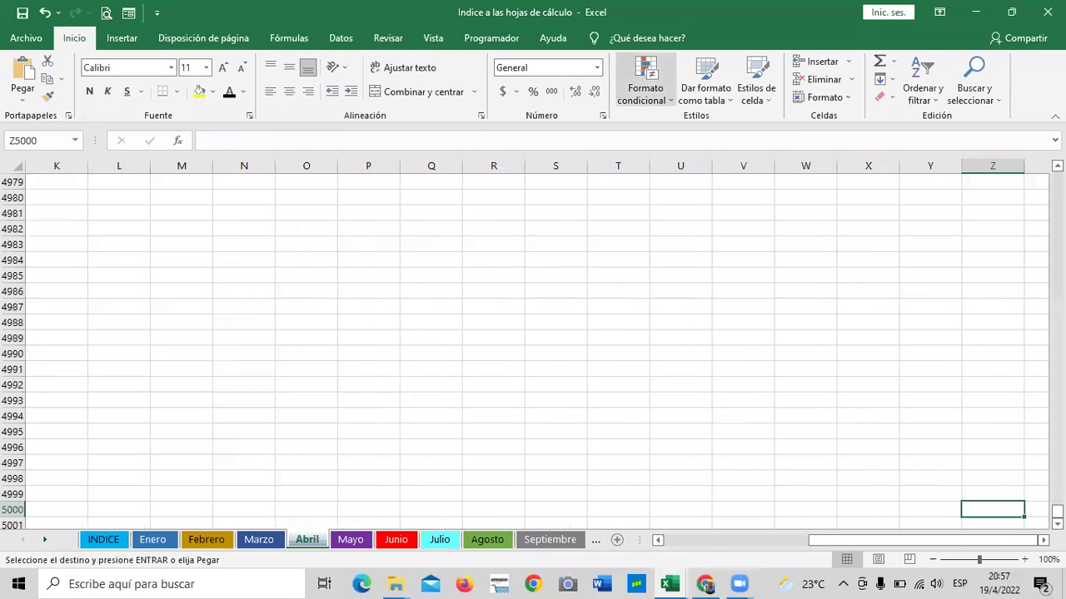
{"action": "scroll", "coordinate": [852, 457], "scroll_direction": "right", "scroll_amount": 1}
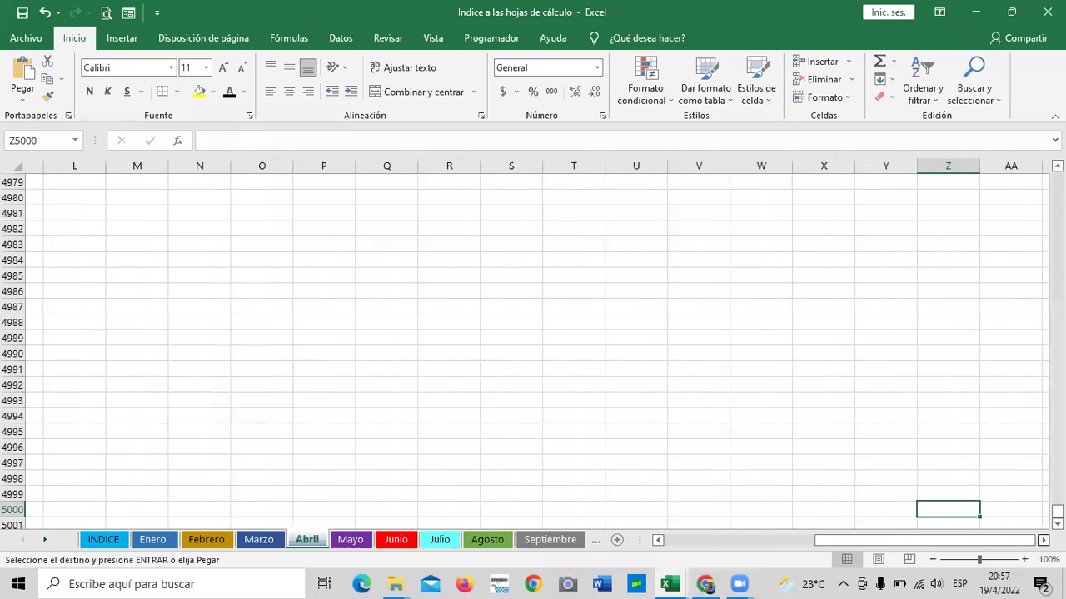
{"action": "scroll", "coordinate": [851, 457], "scroll_direction": "right", "scroll_amount": 1}
{"action": "scroll", "coordinate": [849, 441], "scroll_direction": "down", "scroll_amount": 3}
{"action": "right_click", "coordinate": [862, 369]}
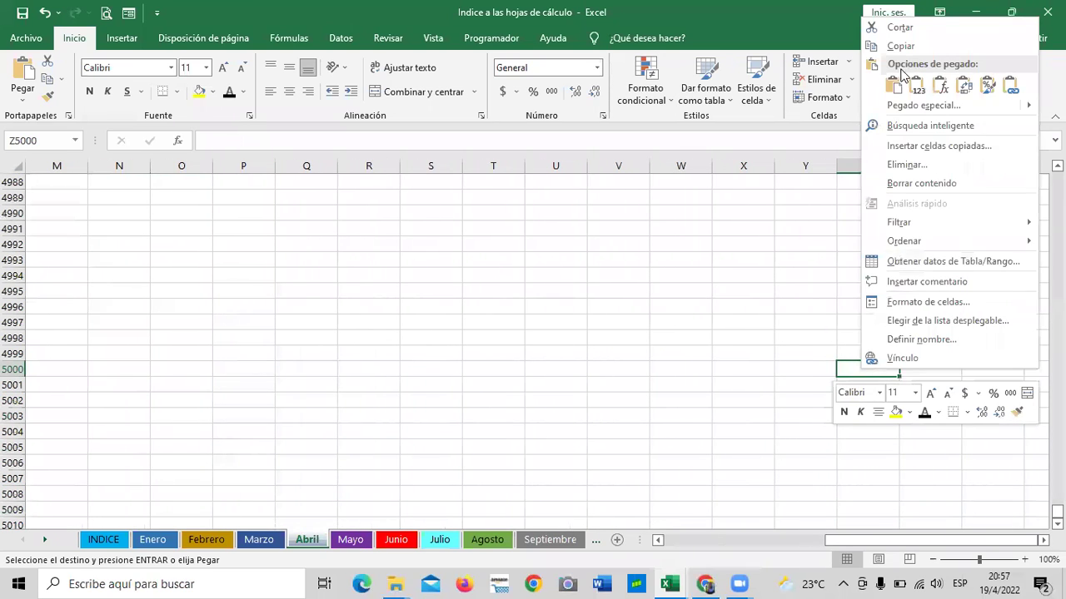
{"action": "left_click", "coordinate": [897, 87]}
{"action": "left_click", "coordinate": [953, 322]}
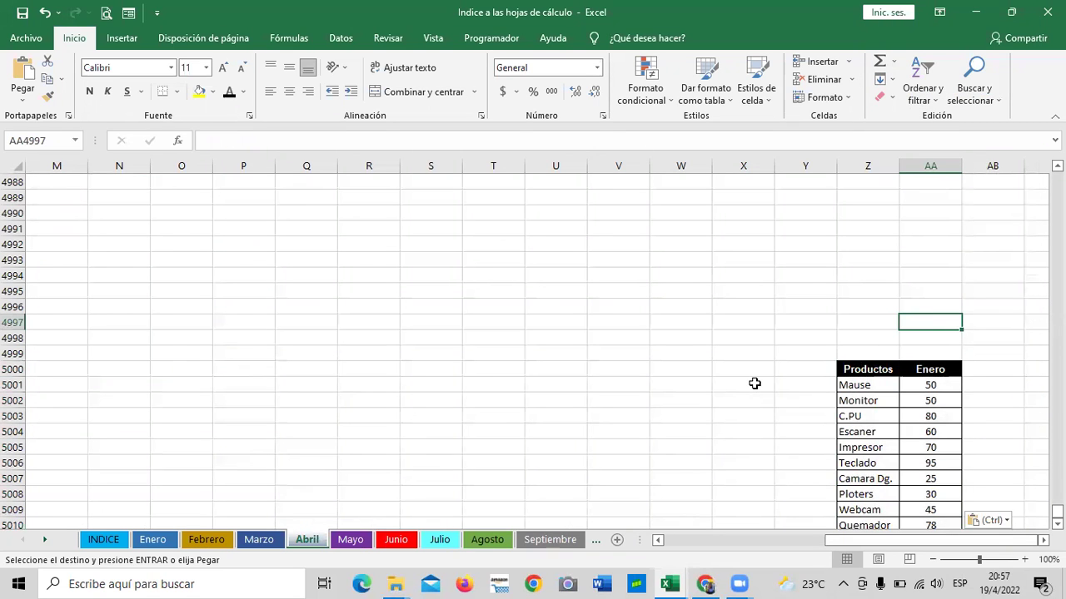
Step: Begin inserting a hyperlink in cell Y5000 beside the pasted table
{"action": "scroll", "coordinate": [754, 383], "scroll_direction": "down", "scroll_amount": 2}
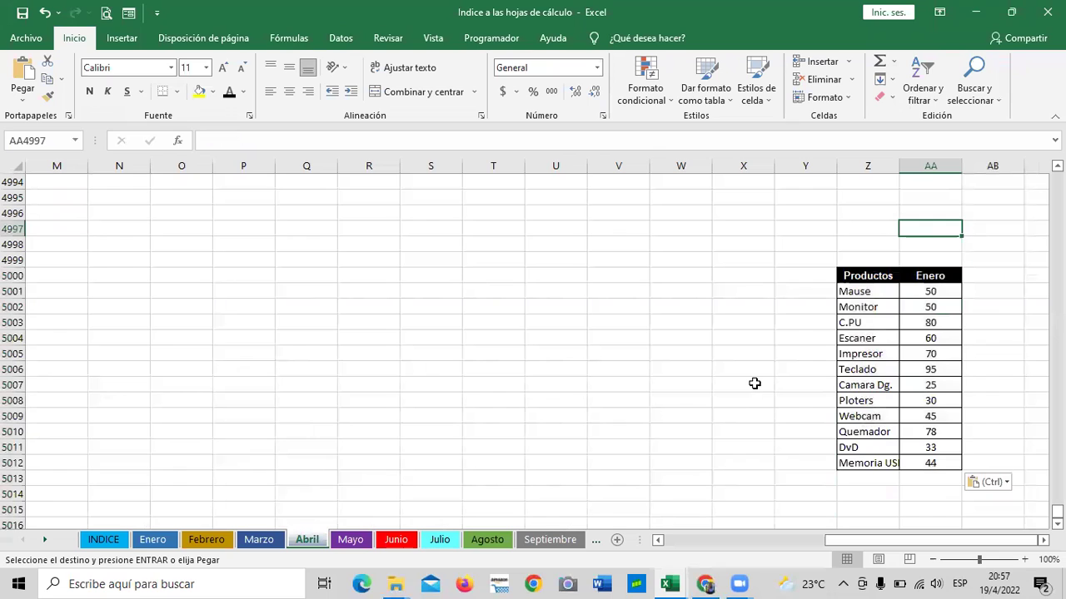
{"action": "left_click", "coordinate": [819, 283]}
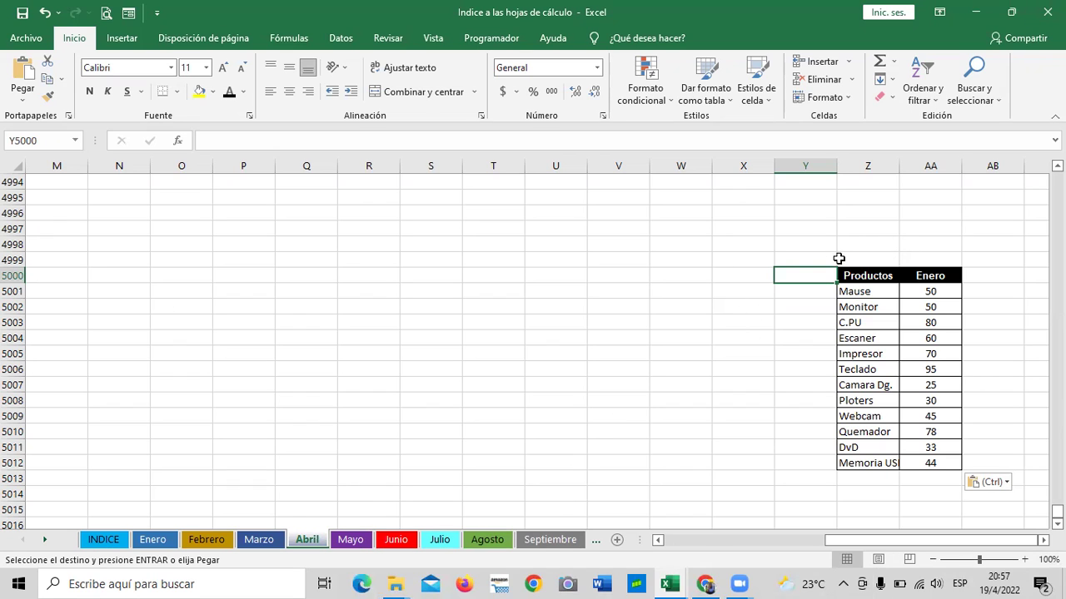
{"action": "right_click", "coordinate": [795, 283]}
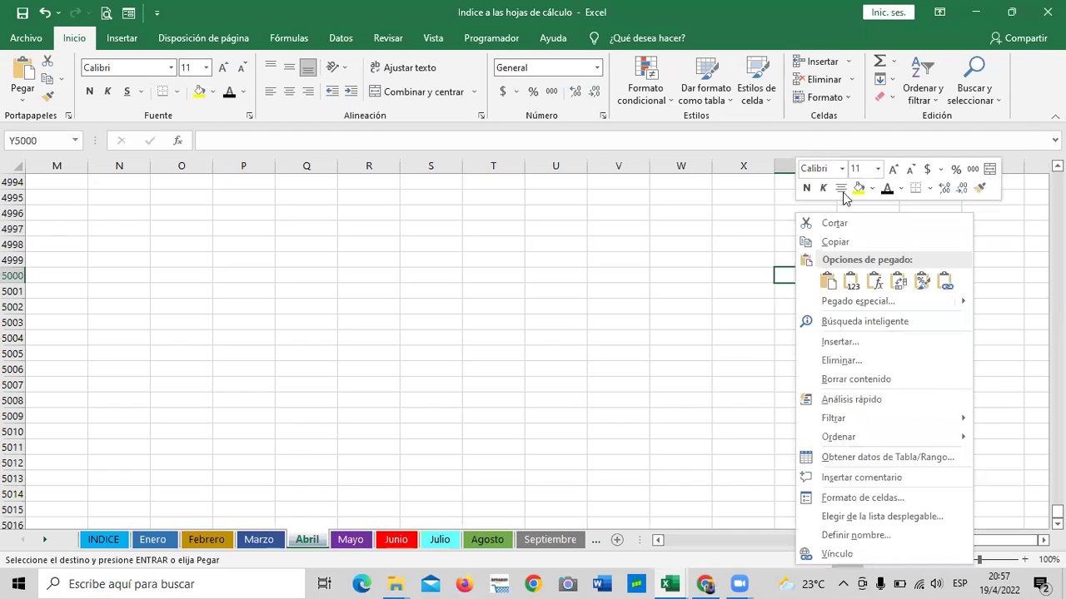
{"action": "key", "text": "Escape"}
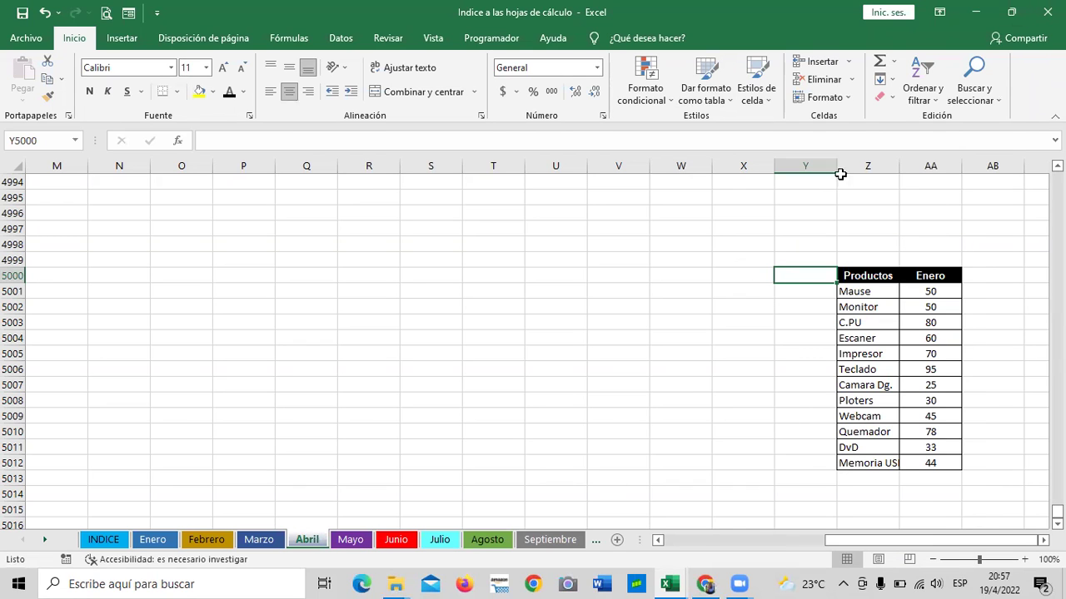
{"action": "right_click", "coordinate": [788, 275]}
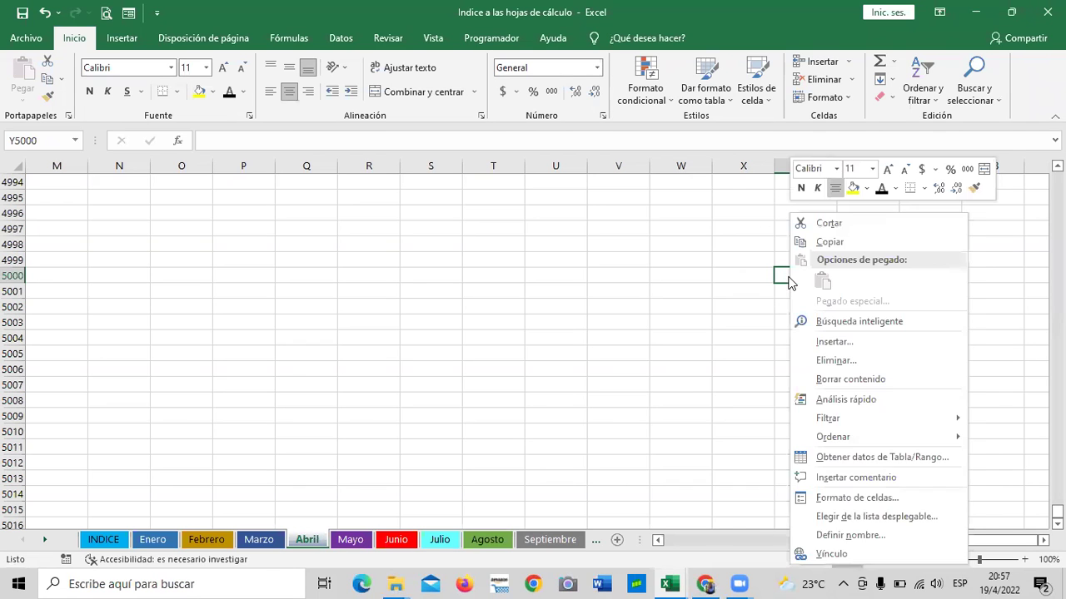
{"action": "left_click", "coordinate": [845, 556]}
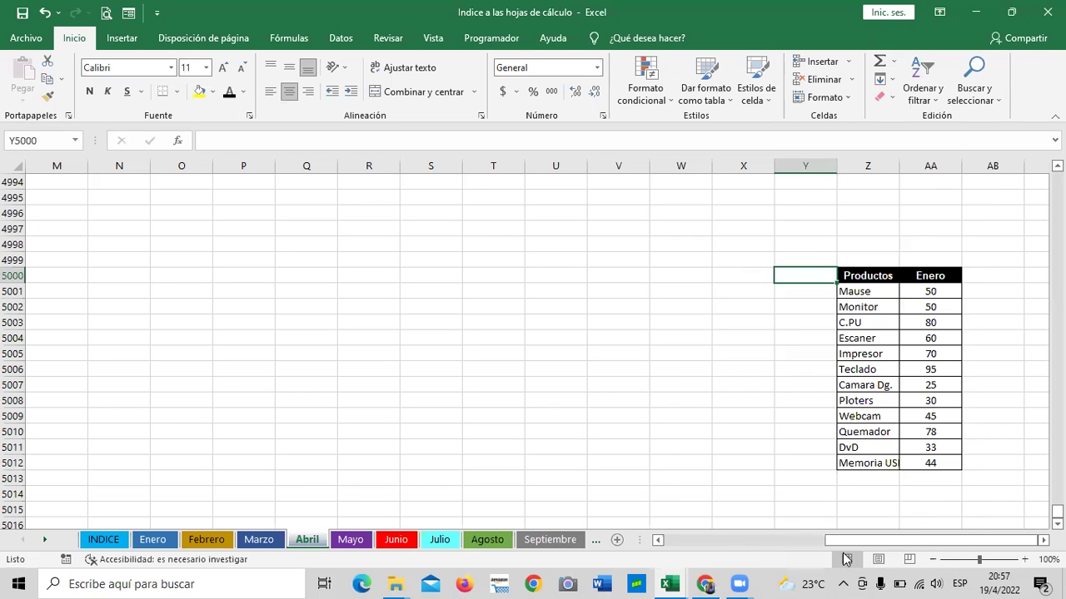
{"action": "left_click_drag", "start_coordinate": [768, 315], "coordinate": [600, 197]}
Step: Create the INICIO link in Y5000 pointing to Abril cell A1, and test it
{"action": "left_click", "coordinate": [545, 217]}
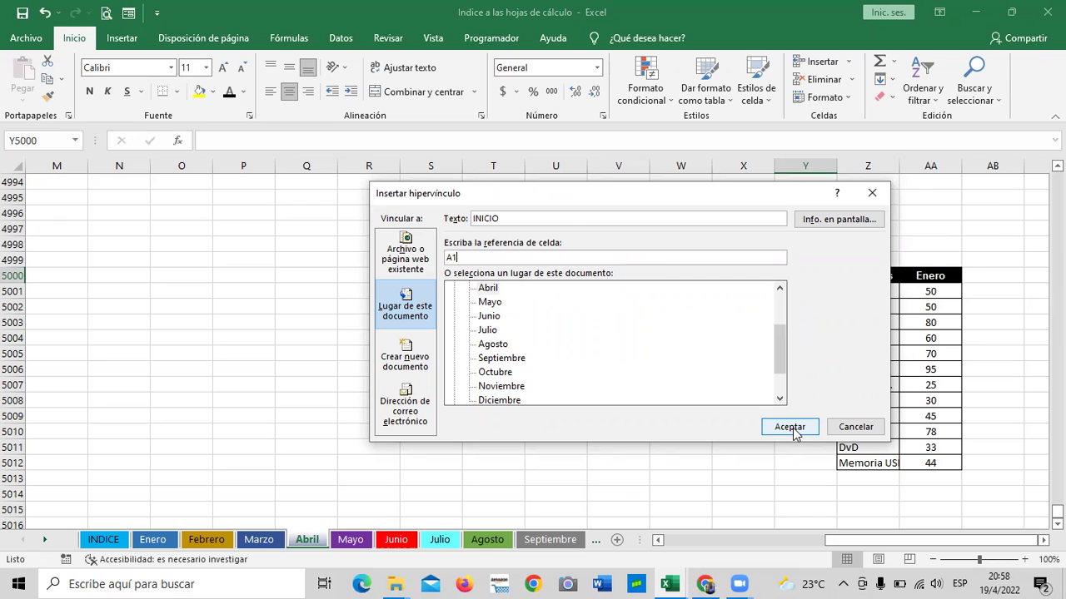
{"action": "left_click", "coordinate": [490, 289]}
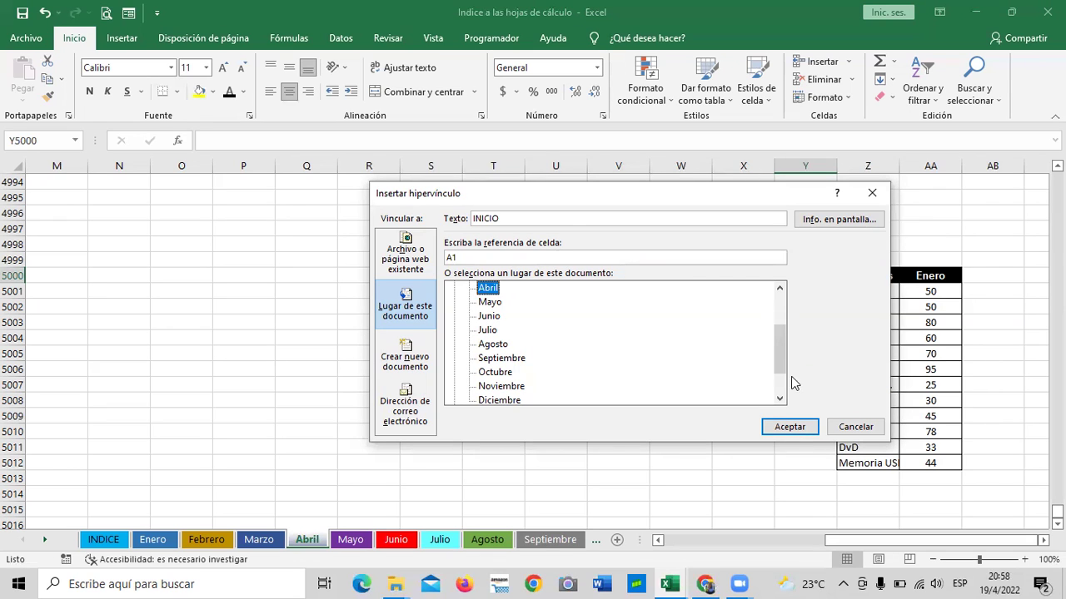
{"action": "left_click", "coordinate": [784, 427]}
{"action": "left_click", "coordinate": [807, 274]}
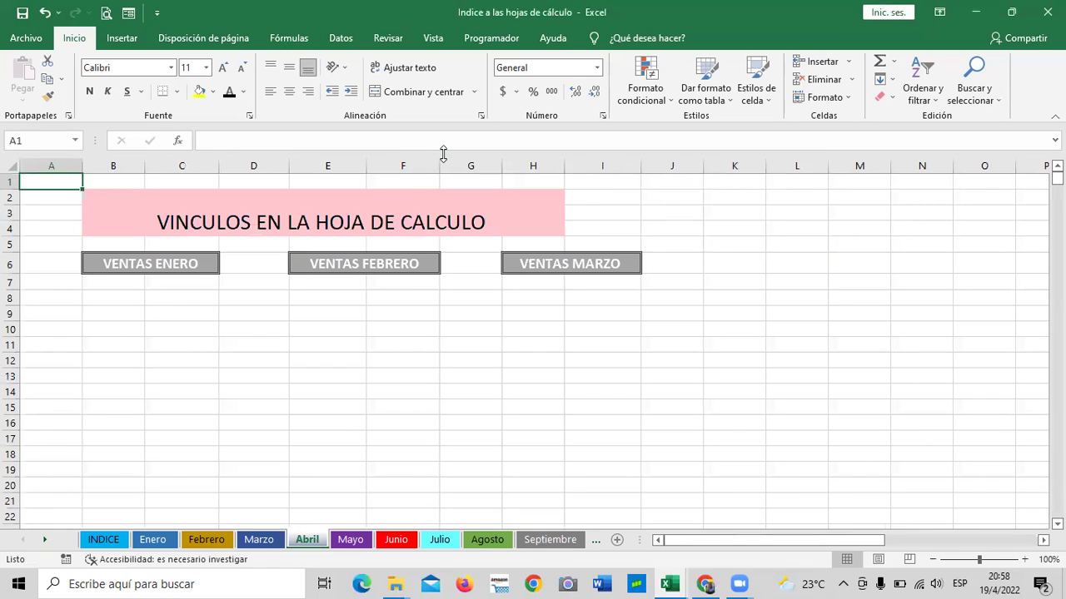
Step: Select cells K6 through L6 on the Abril sheet
{"action": "left_click", "coordinate": [708, 265]}
{"action": "left_click", "coordinate": [742, 348]}
{"action": "left_click_drag", "start_coordinate": [719, 260], "coordinate": [769, 261]}
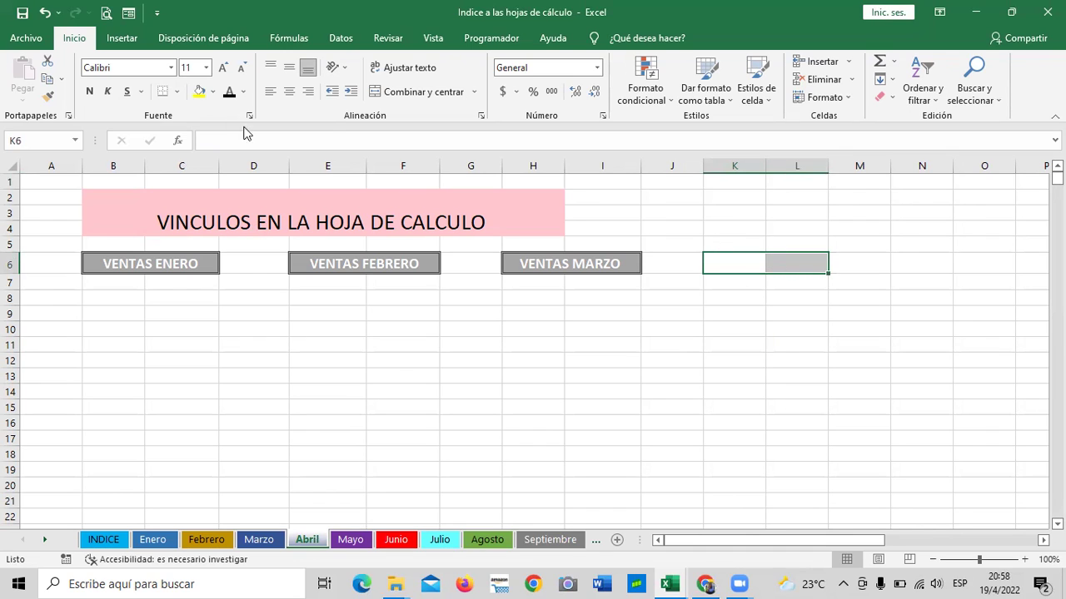
Step: Merge and centre K6:L6 and enter VENTAS
{"action": "left_click", "coordinate": [397, 93]}
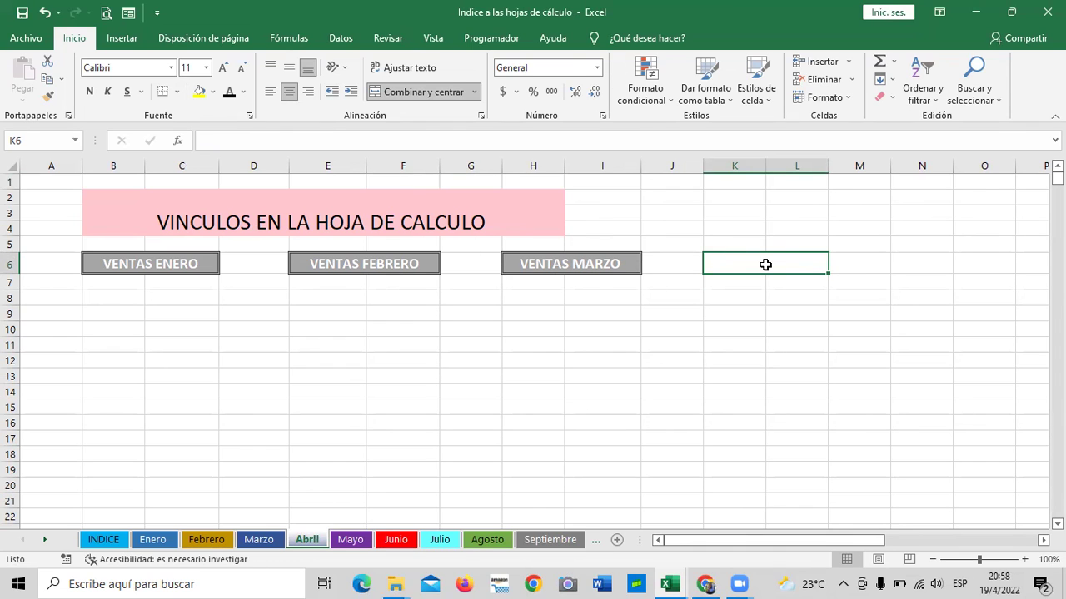
{"action": "type", "text": "VENTAS"}
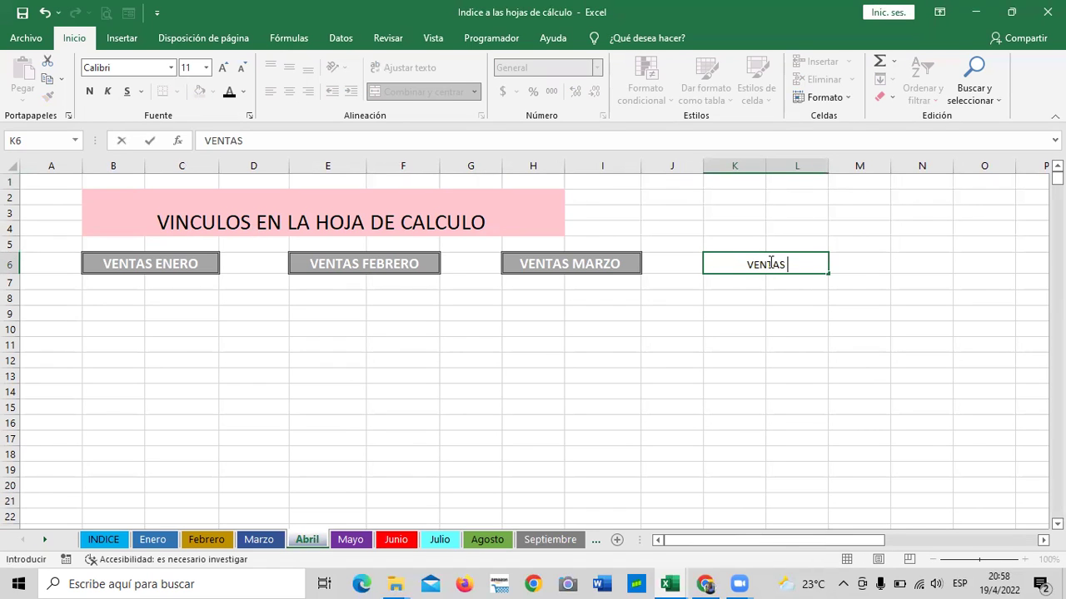
{"action": "key", "text": "Return"}
Step: Hyperlink the VENTAS cell to cell Z5000 of the Abril sheet
{"action": "left_click", "coordinate": [795, 365]}
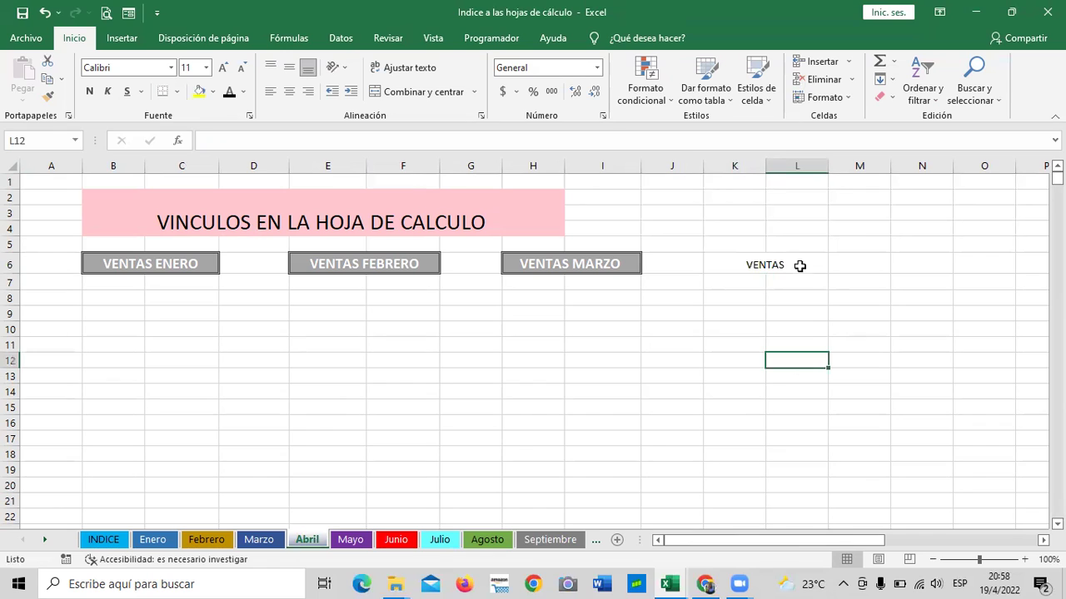
{"action": "left_click", "coordinate": [799, 265]}
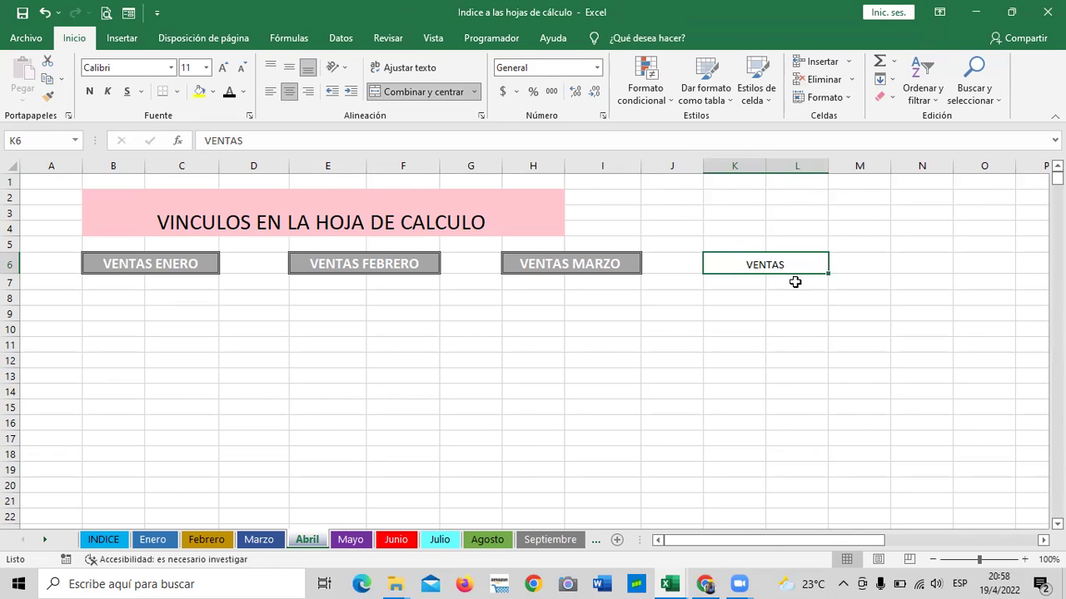
{"action": "right_click", "coordinate": [805, 263]}
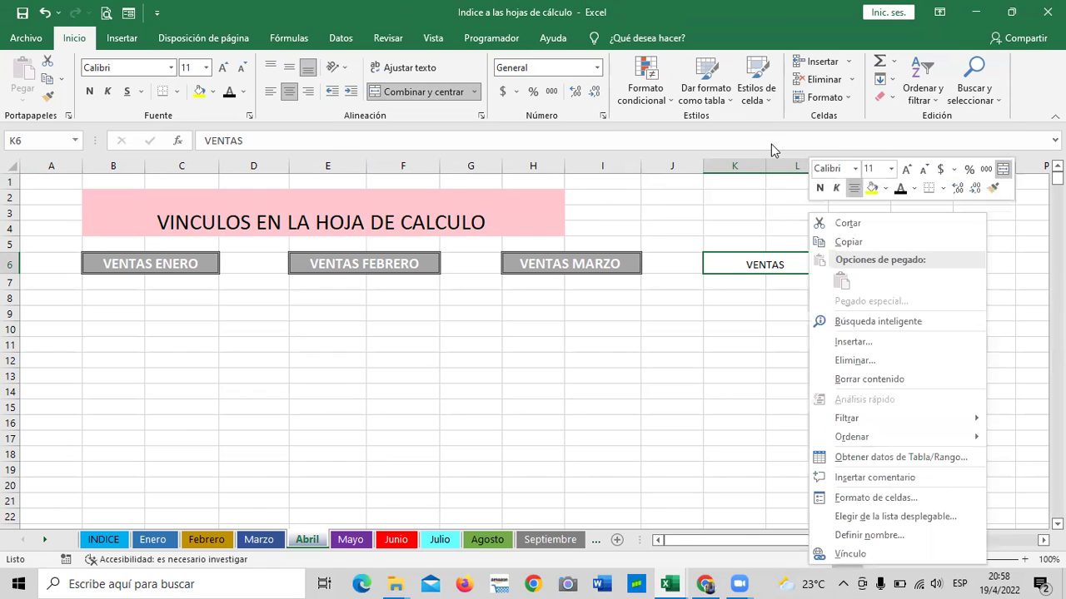
{"action": "key", "text": "Escape"}
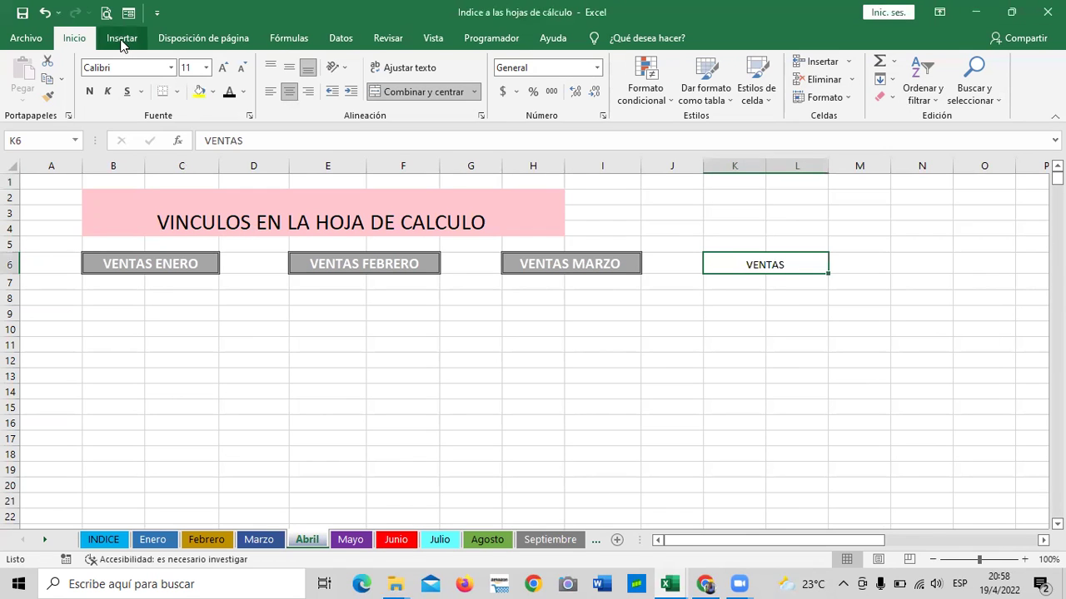
{"action": "left_click", "coordinate": [122, 39]}
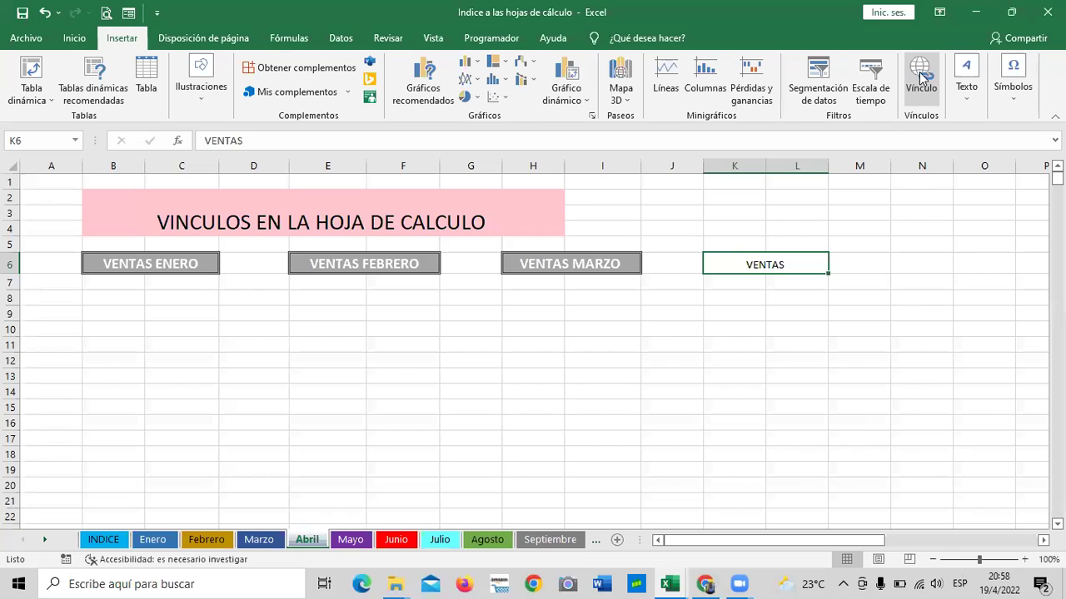
{"action": "left_click", "coordinate": [921, 76]}
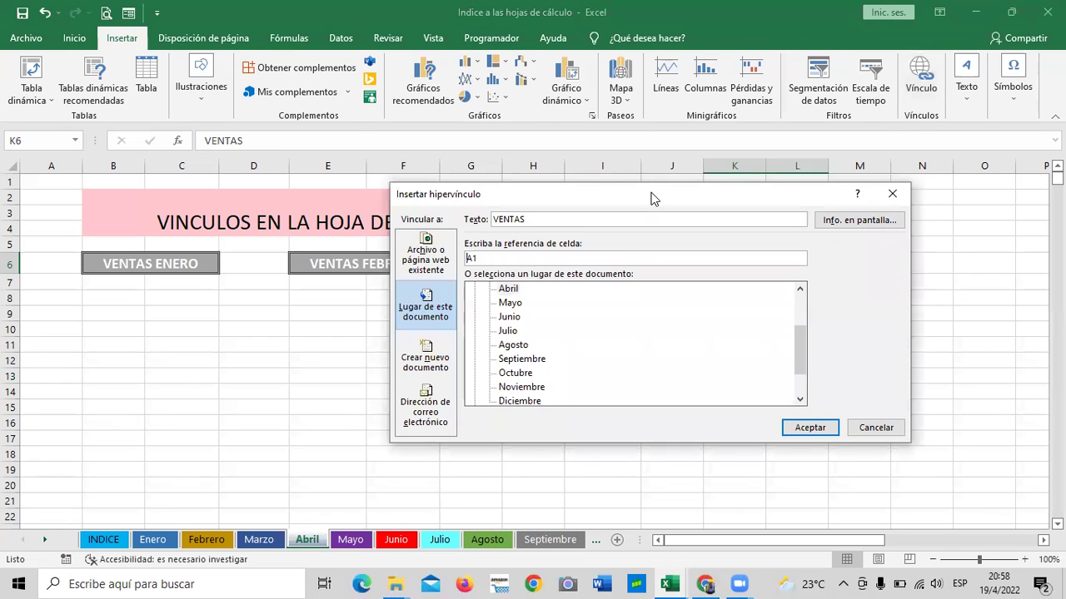
{"action": "left_click_drag", "start_coordinate": [651, 198], "coordinate": [627, 131]}
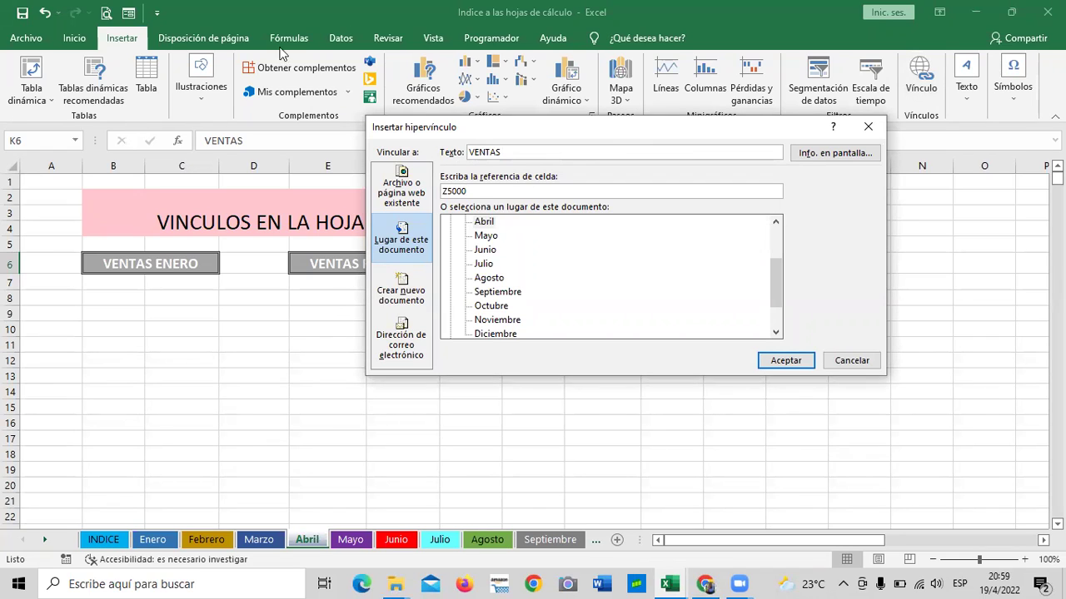
{"action": "type", "text": "Z5000"}
{"action": "left_click", "coordinate": [481, 221]}
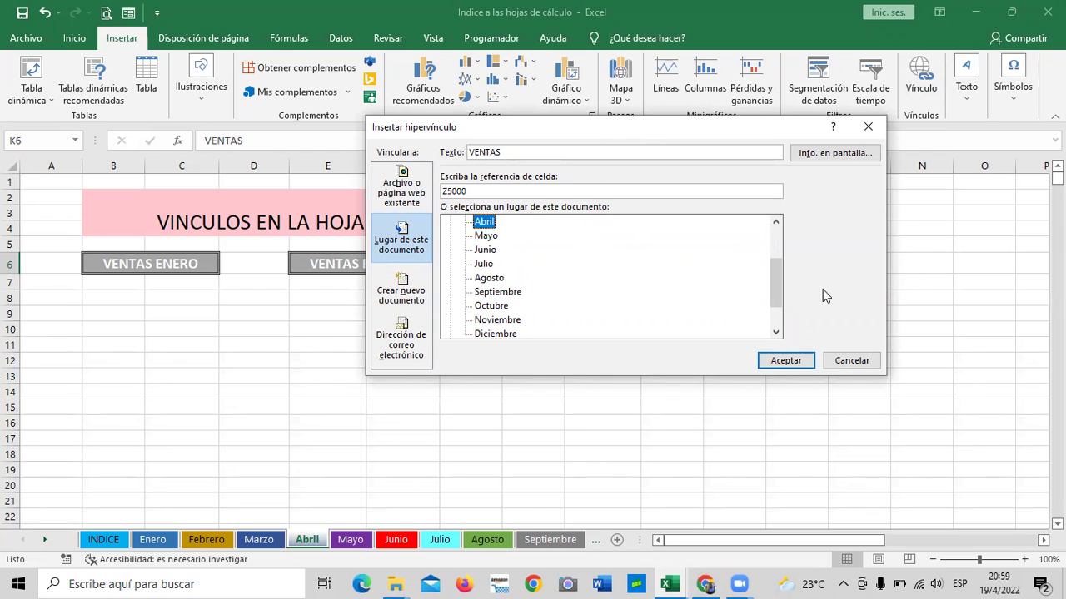
{"action": "left_click", "coordinate": [786, 360]}
{"action": "left_click", "coordinate": [881, 358]}
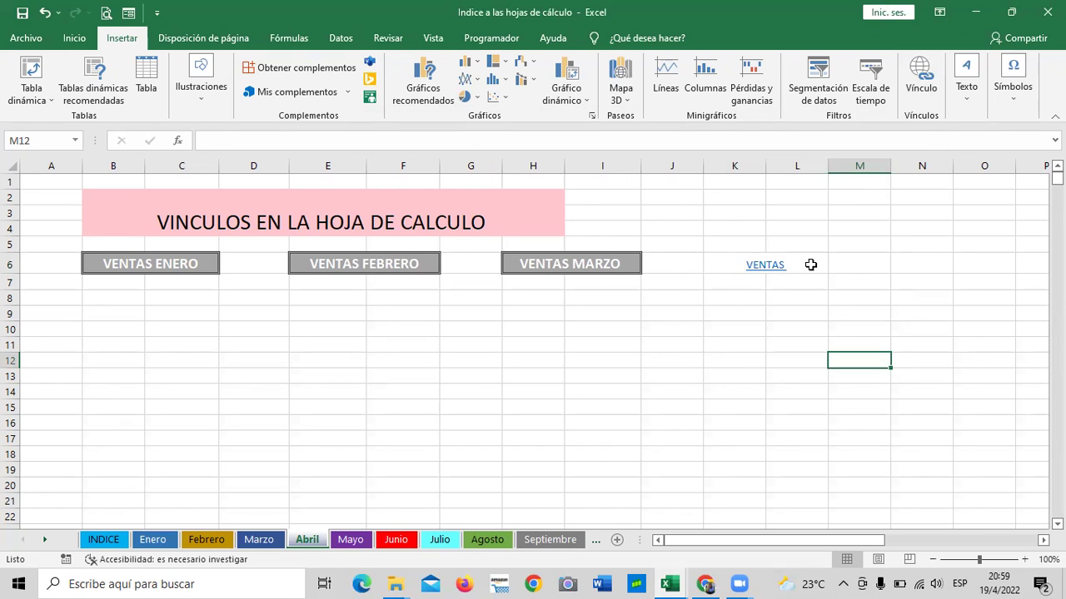
{"action": "left_click", "coordinate": [812, 265]}
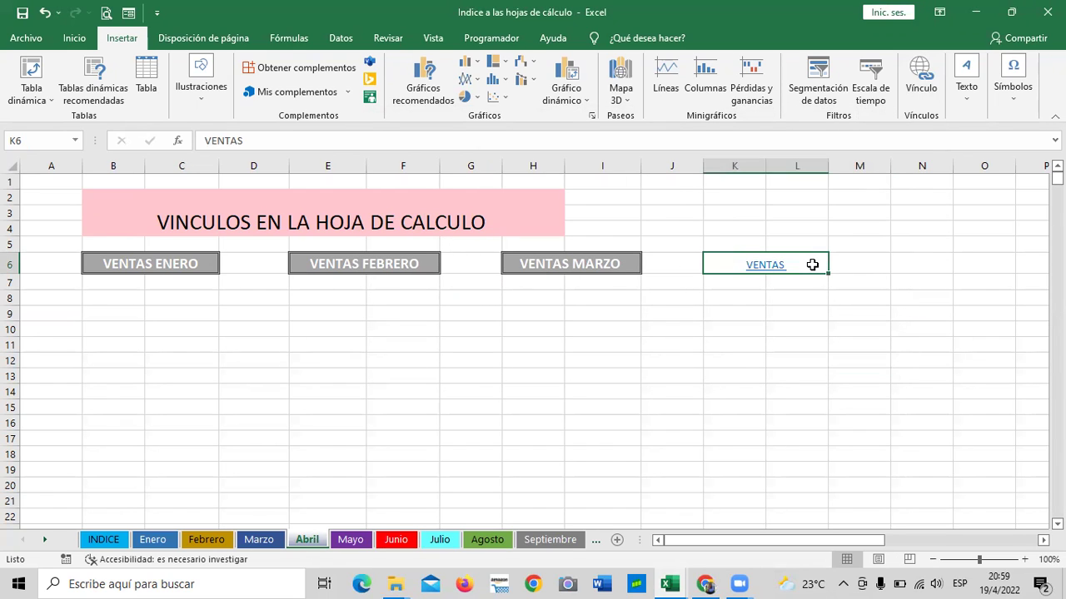
Step: Apply the Celda de comprobación style to VENTAS in K6 and test its Z5000 link
{"action": "left_click", "coordinate": [76, 38]}
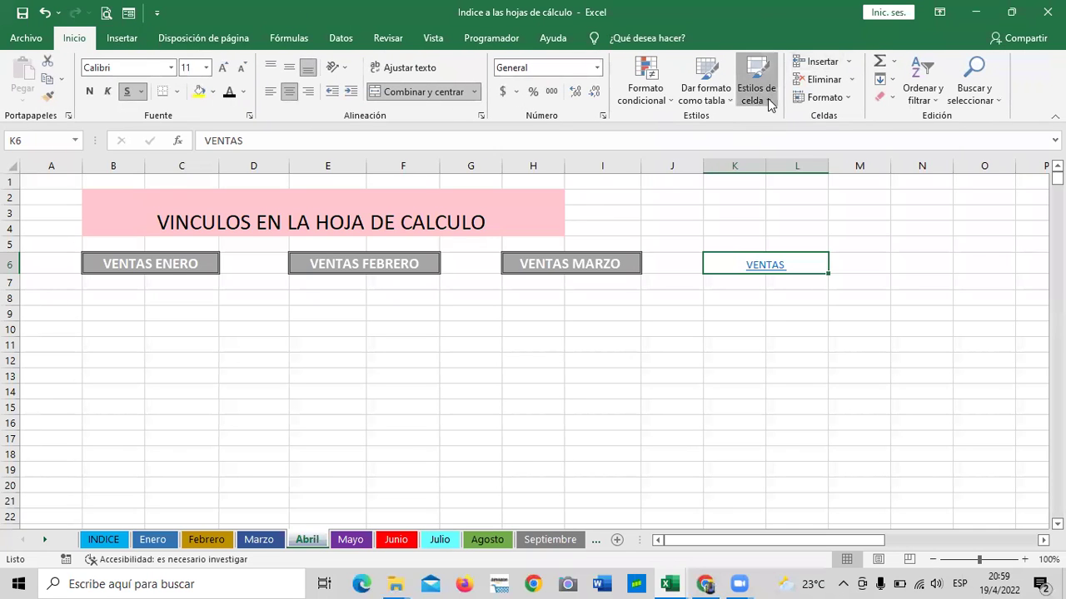
{"action": "left_click", "coordinate": [758, 96]}
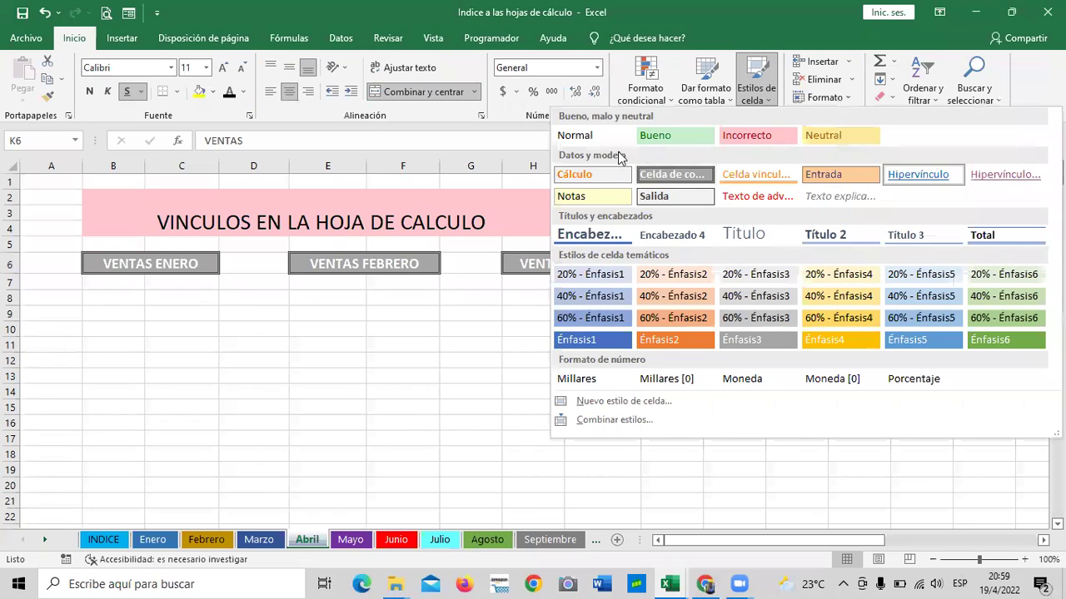
{"action": "left_click", "coordinate": [695, 176]}
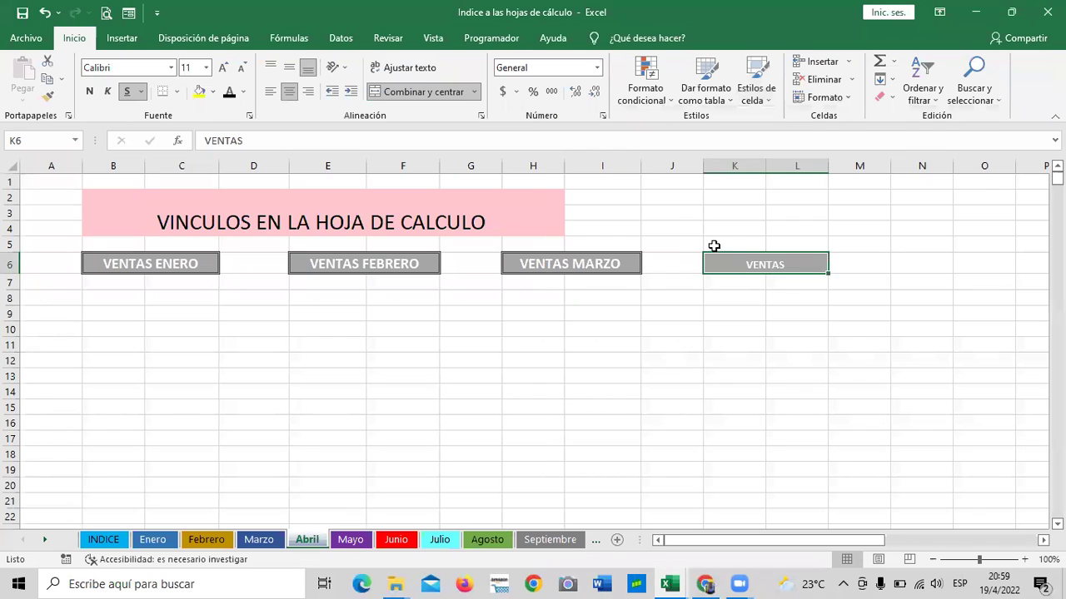
{"action": "left_click_drag", "start_coordinate": [797, 375], "coordinate": [827, 364]}
{"action": "left_click", "coordinate": [1017, 296]}
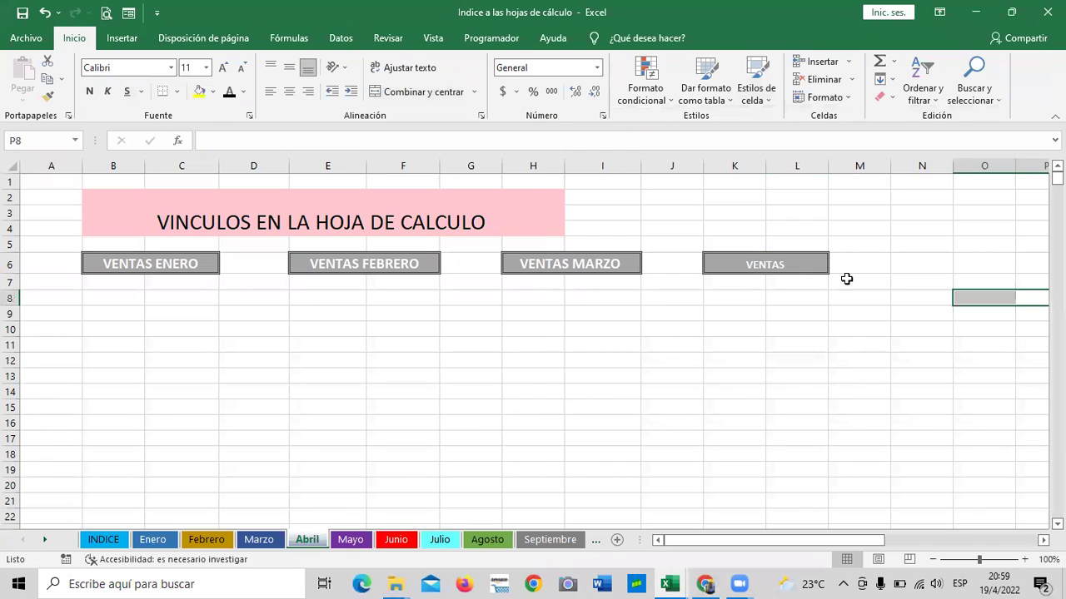
{"action": "left_click", "coordinate": [758, 266]}
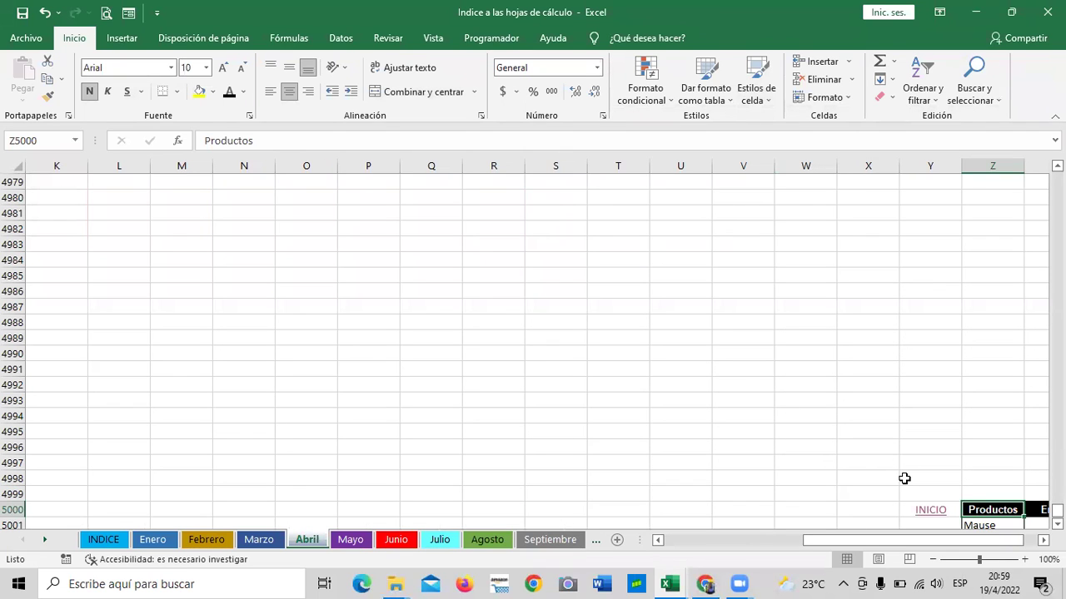
{"action": "left_click", "coordinate": [865, 541]}
{"action": "scroll", "coordinate": [533, 350], "scroll_direction": "down", "scroll_amount": 2}
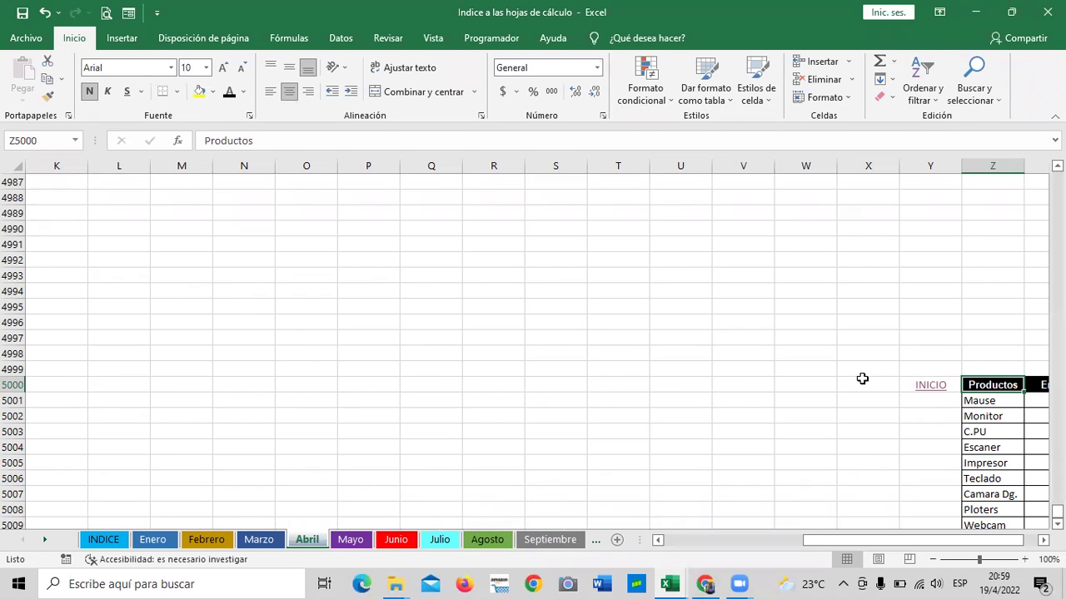
{"action": "left_click", "coordinate": [60, 385]}
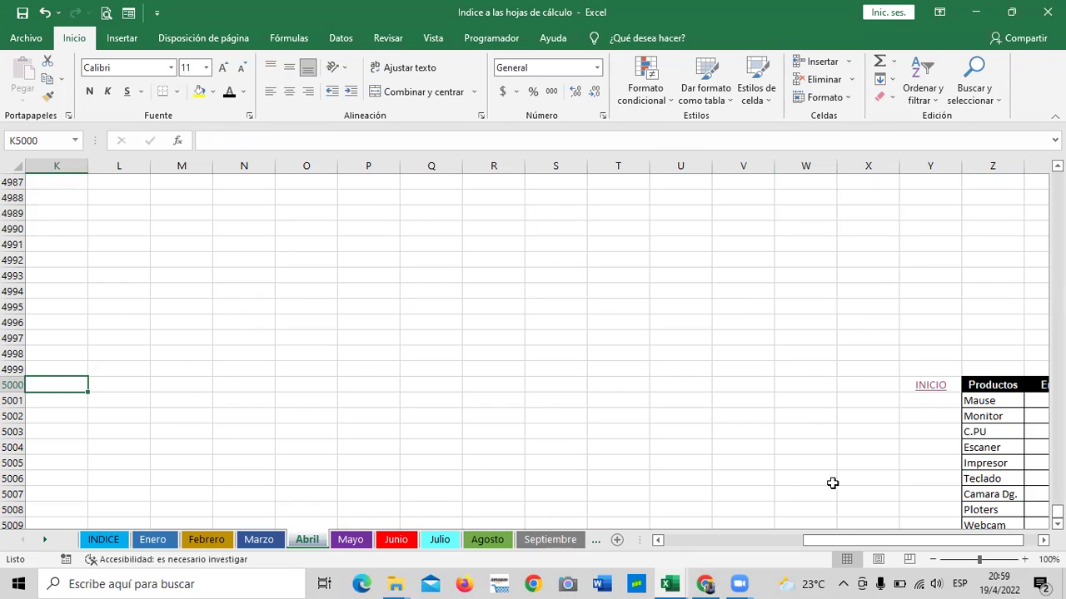
{"action": "left_click_drag", "start_coordinate": [849, 541], "coordinate": [913, 547]}
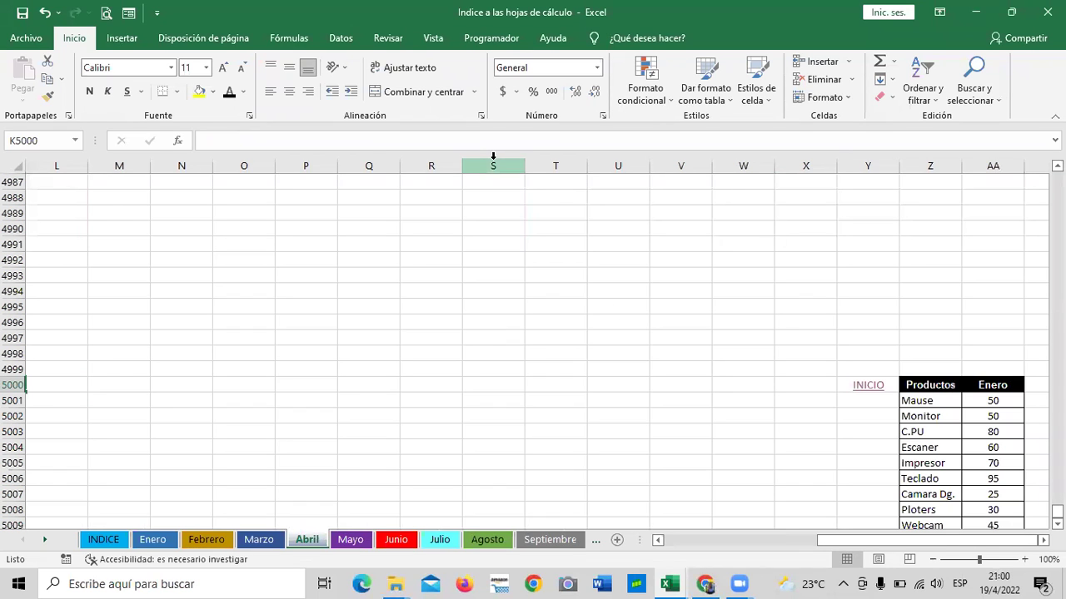
{"action": "scroll", "coordinate": [790, 367], "scroll_direction": "up", "scroll_amount": 20}
{"action": "scroll", "coordinate": [766, 379], "scroll_direction": "up", "scroll_amount": 7}
{"action": "scroll", "coordinate": [759, 379], "scroll_direction": "up", "scroll_amount": 5}
{"action": "scroll", "coordinate": [761, 379], "scroll_direction": "up", "scroll_amount": 6}
{"action": "scroll", "coordinate": [763, 381], "scroll_direction": "up", "scroll_amount": 3}
{"action": "scroll", "coordinate": [762, 380], "scroll_direction": "down", "scroll_amount": 7}
{"action": "scroll", "coordinate": [761, 381], "scroll_direction": "down", "scroll_amount": 14}
{"action": "scroll", "coordinate": [759, 383], "scroll_direction": "down", "scroll_amount": 17}
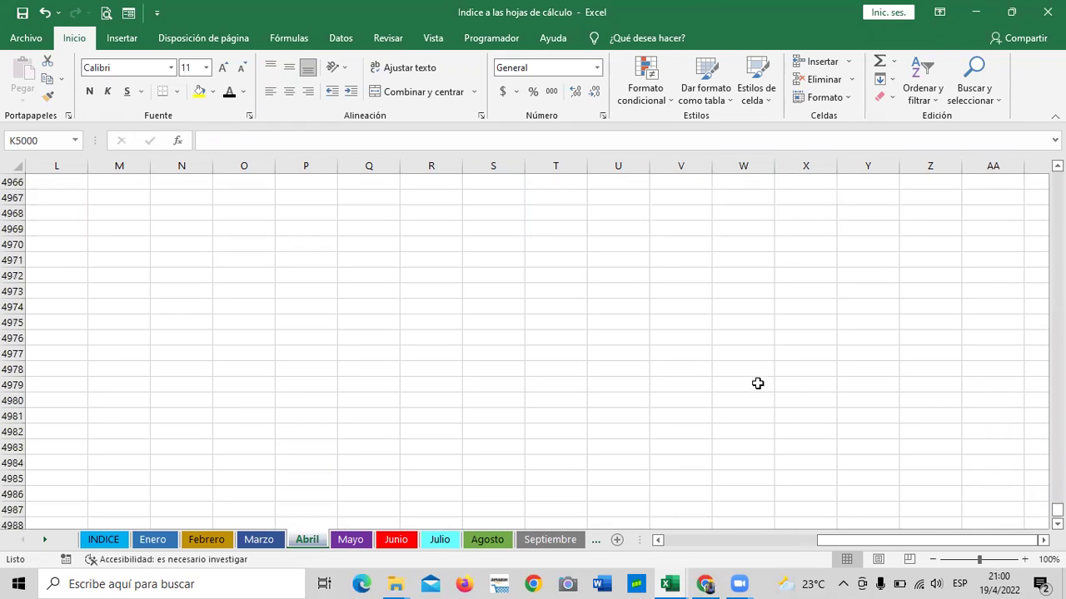
{"action": "scroll", "coordinate": [758, 388], "scroll_direction": "down", "scroll_amount": 12}
{"action": "scroll", "coordinate": [757, 388], "scroll_direction": "down", "scroll_amount": 1}
{"action": "scroll", "coordinate": [766, 383], "scroll_direction": "up", "scroll_amount": 4}
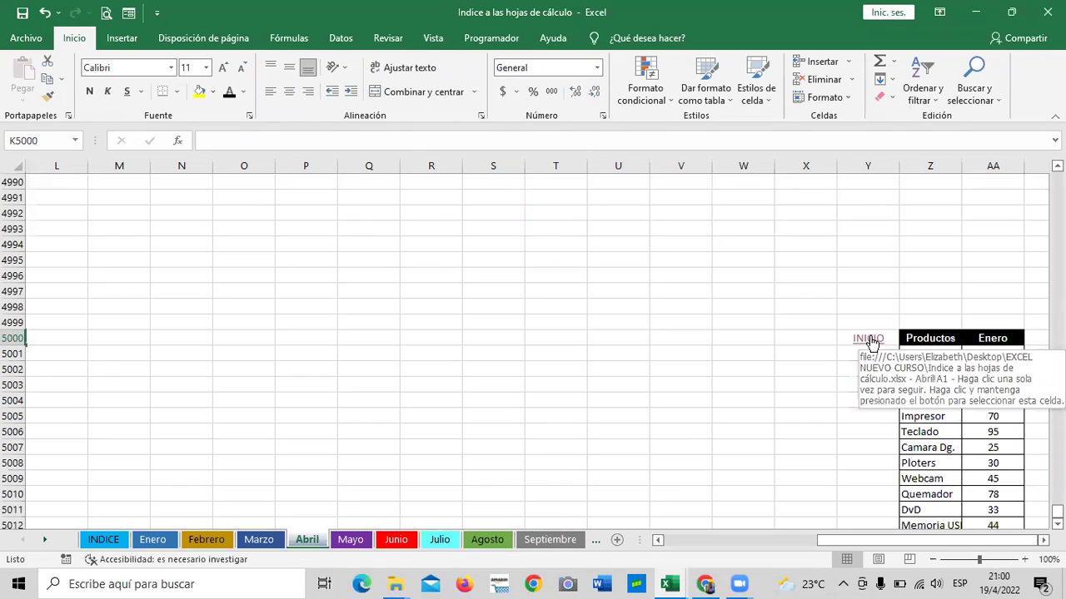
Step: Follow the INICIO link back to the top of Abril, then switch to the Mayo sheet
{"action": "left_click", "coordinate": [868, 339]}
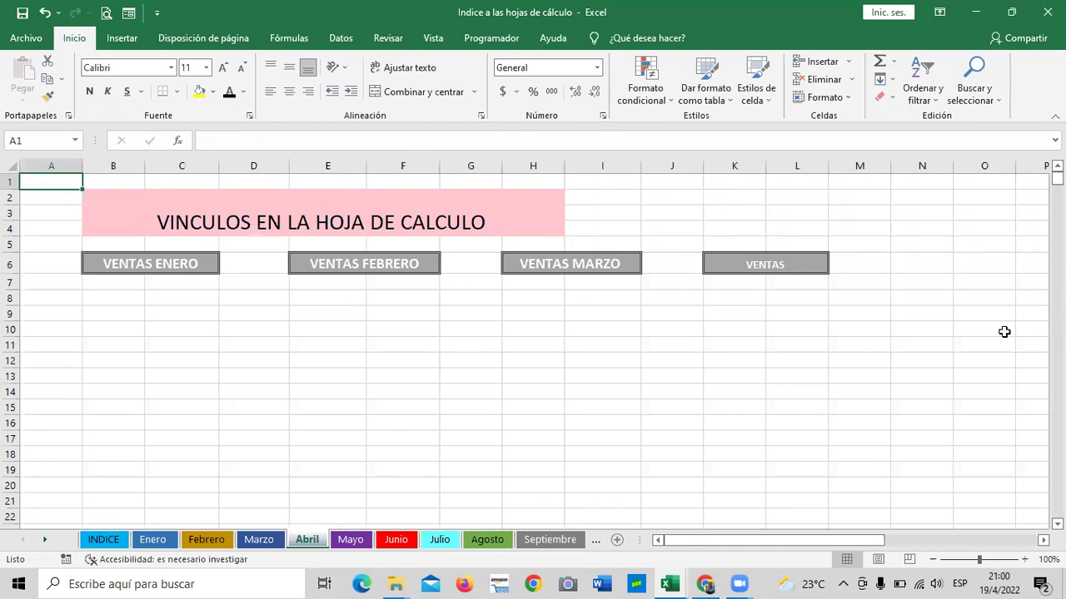
{"action": "left_click", "coordinate": [454, 360]}
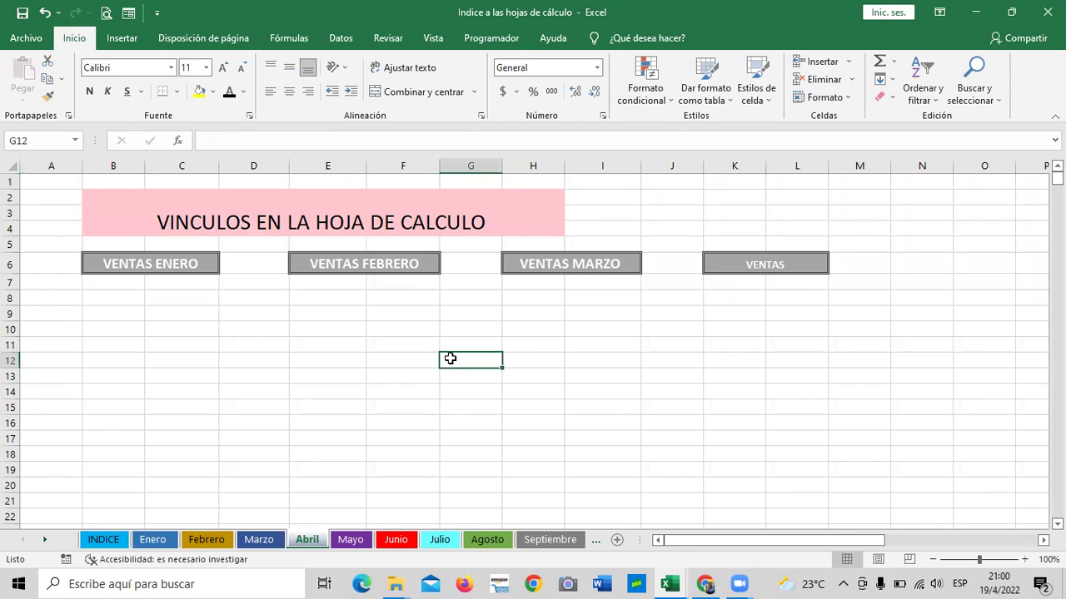
{"action": "left_click", "coordinate": [343, 541]}
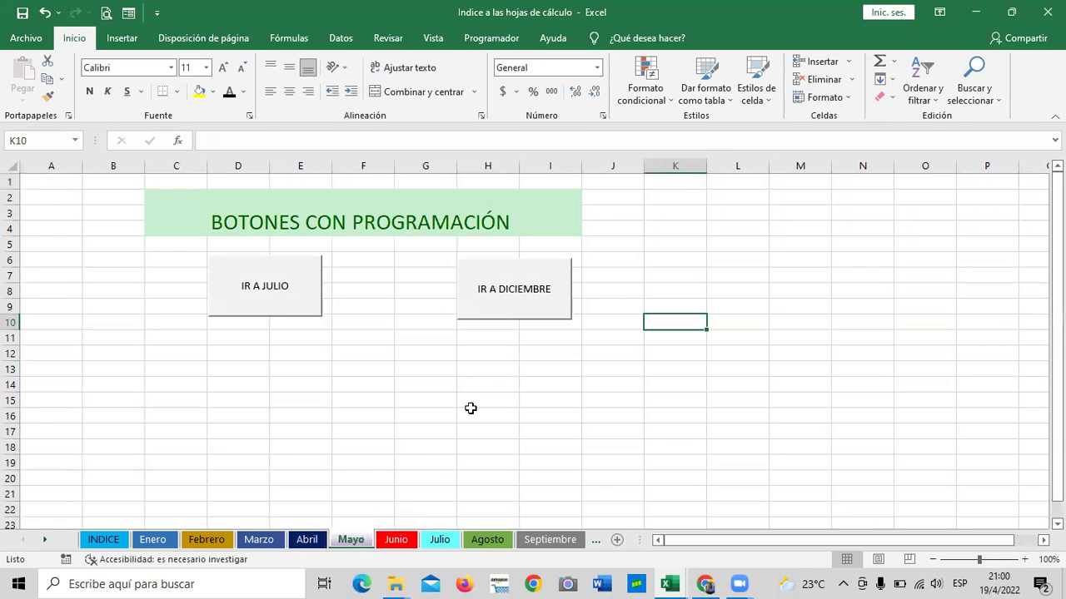
{"action": "left_click", "coordinate": [387, 390]}
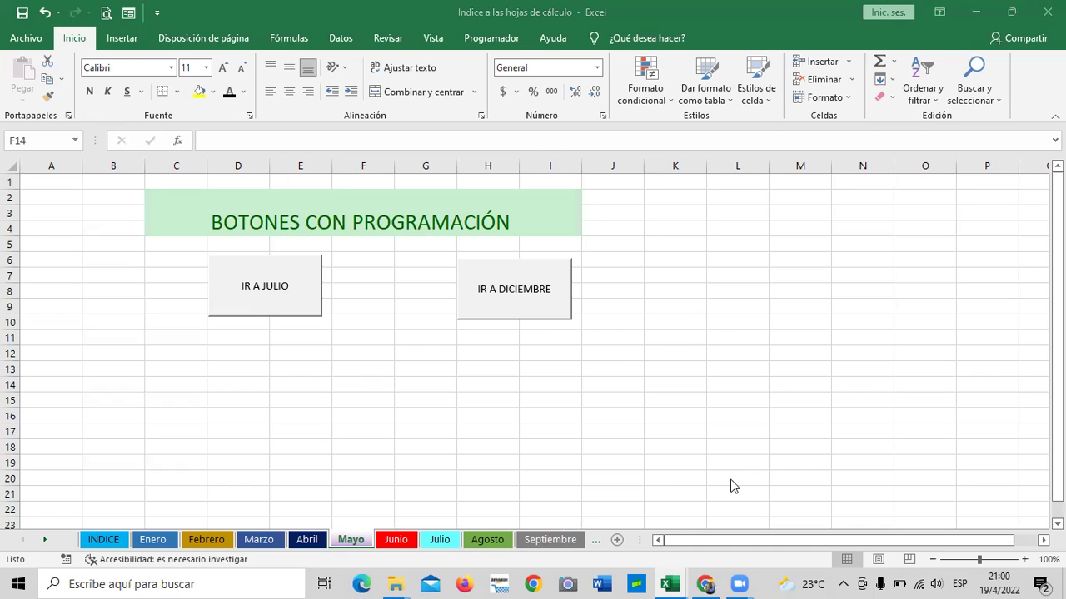
Step: Show the Programador controls, then run the IR A DICIEMBRE button macro
{"action": "left_click", "coordinate": [494, 38]}
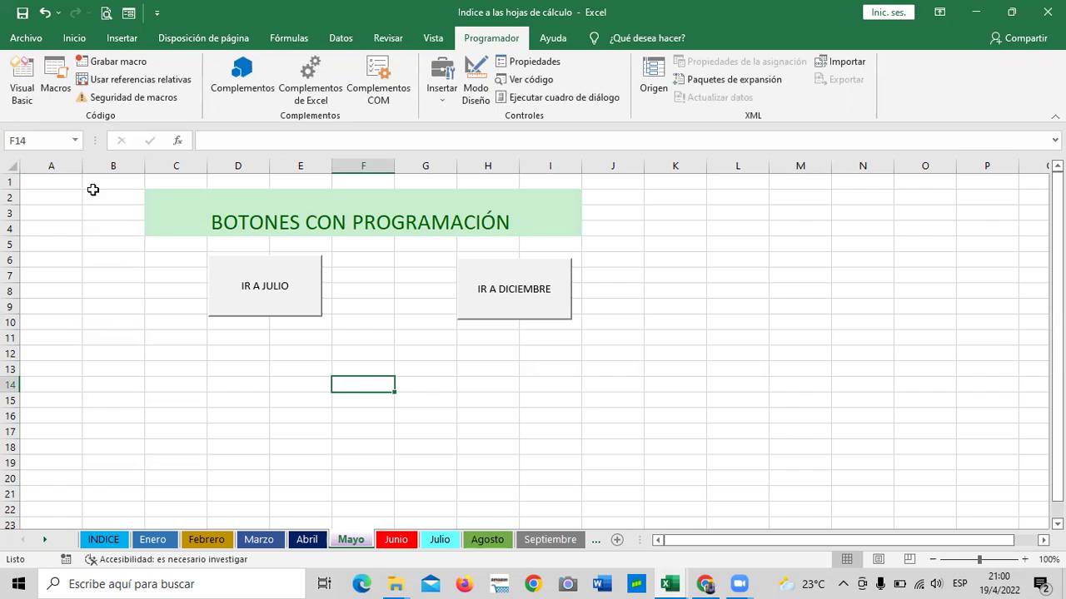
{"action": "left_click", "coordinate": [443, 91]}
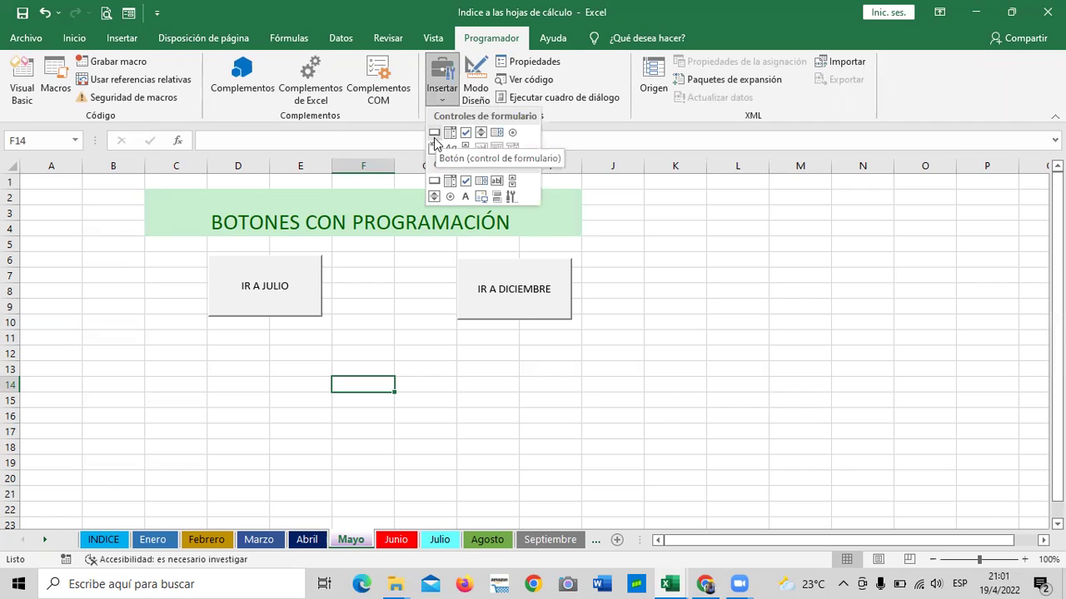
{"action": "left_click", "coordinate": [644, 317]}
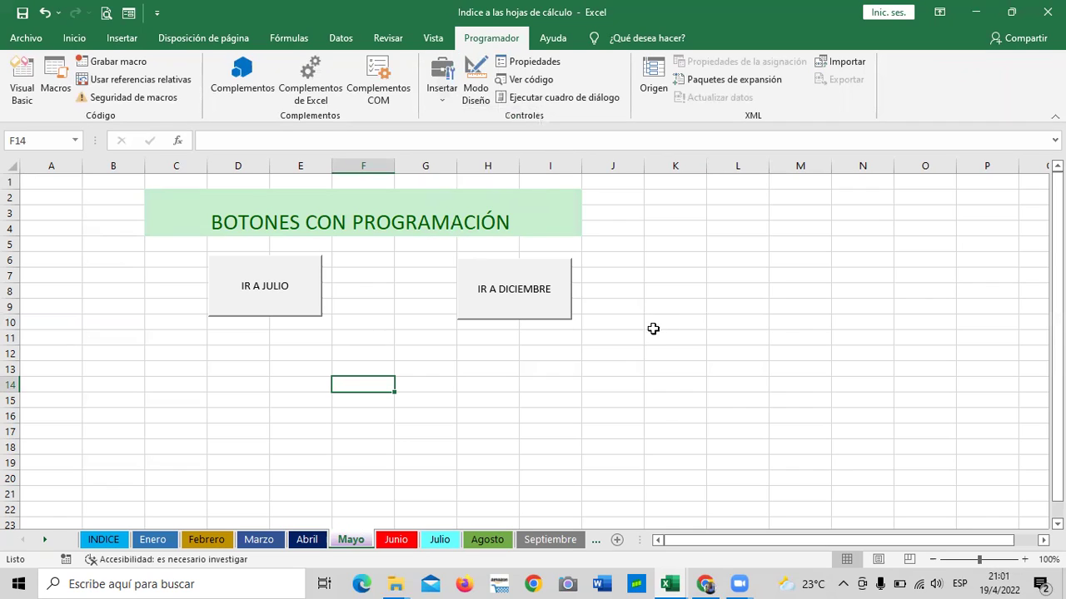
{"action": "left_click", "coordinate": [710, 304]}
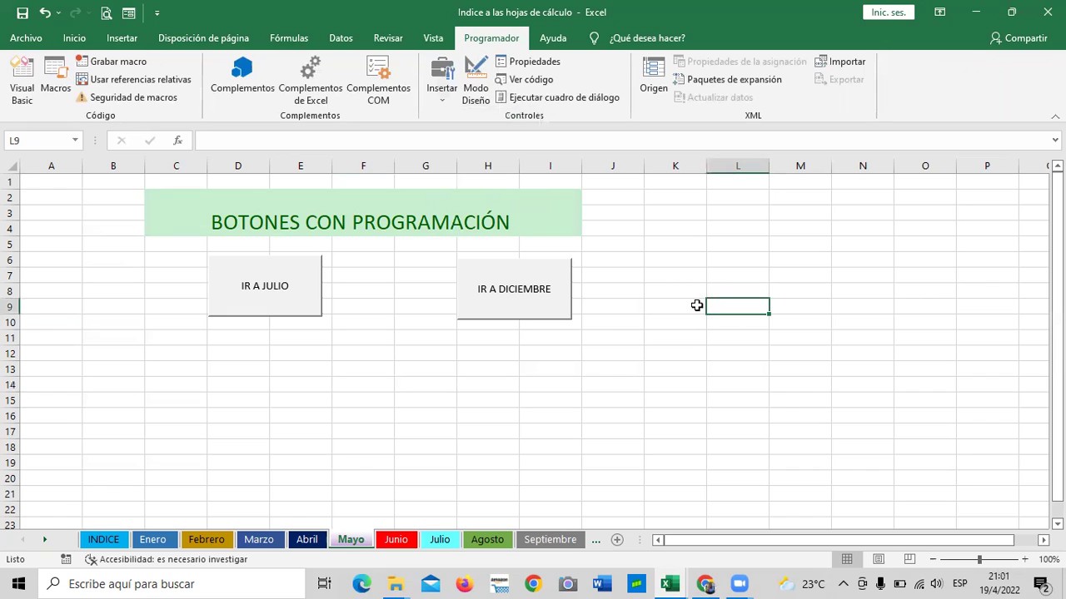
{"action": "left_click", "coordinate": [550, 315]}
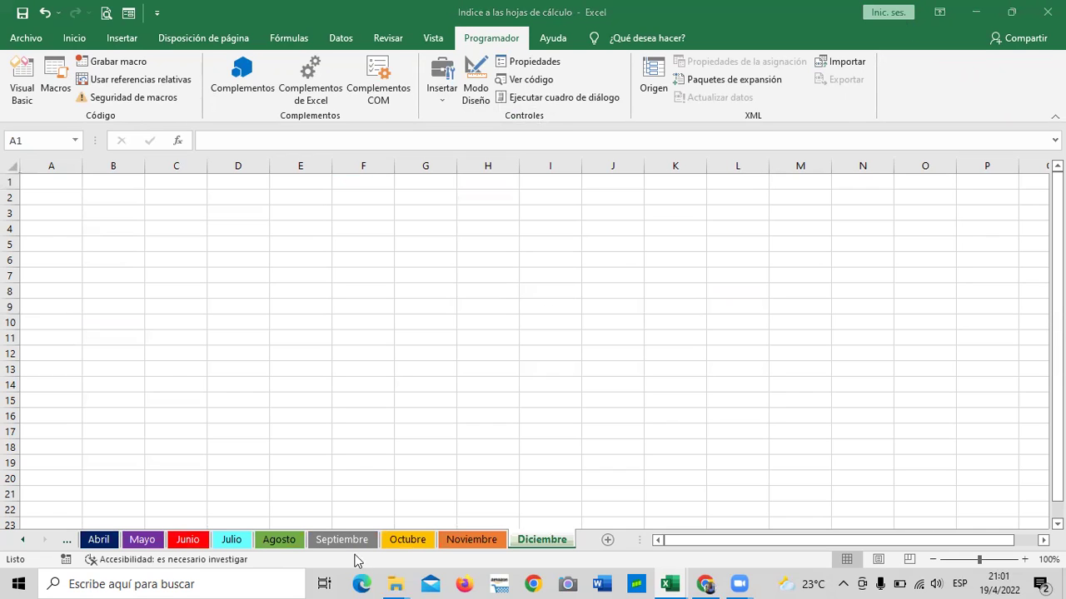
Step: Test the IR A JULIO button, then return to the Mayo sheet
{"action": "left_click", "coordinate": [184, 541]}
{"action": "left_click", "coordinate": [142, 539]}
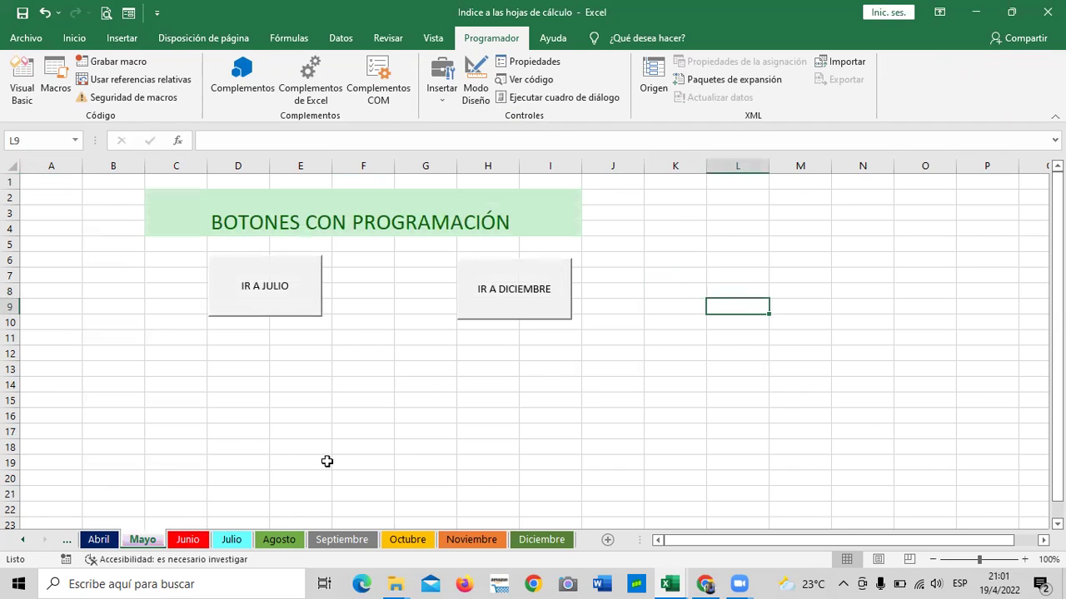
{"action": "left_click", "coordinate": [296, 290]}
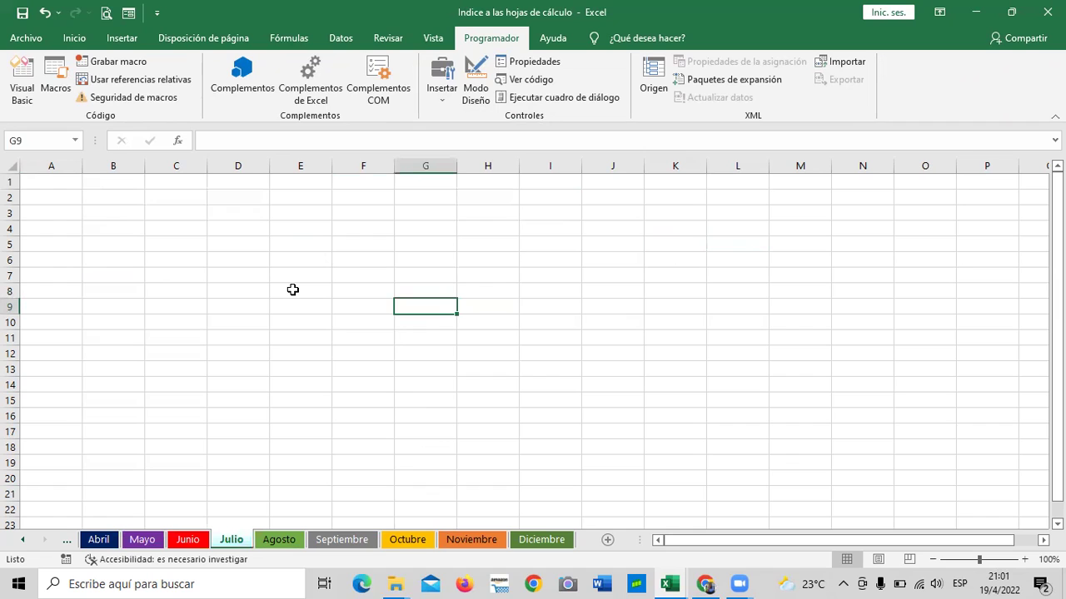
{"action": "left_click", "coordinate": [142, 539]}
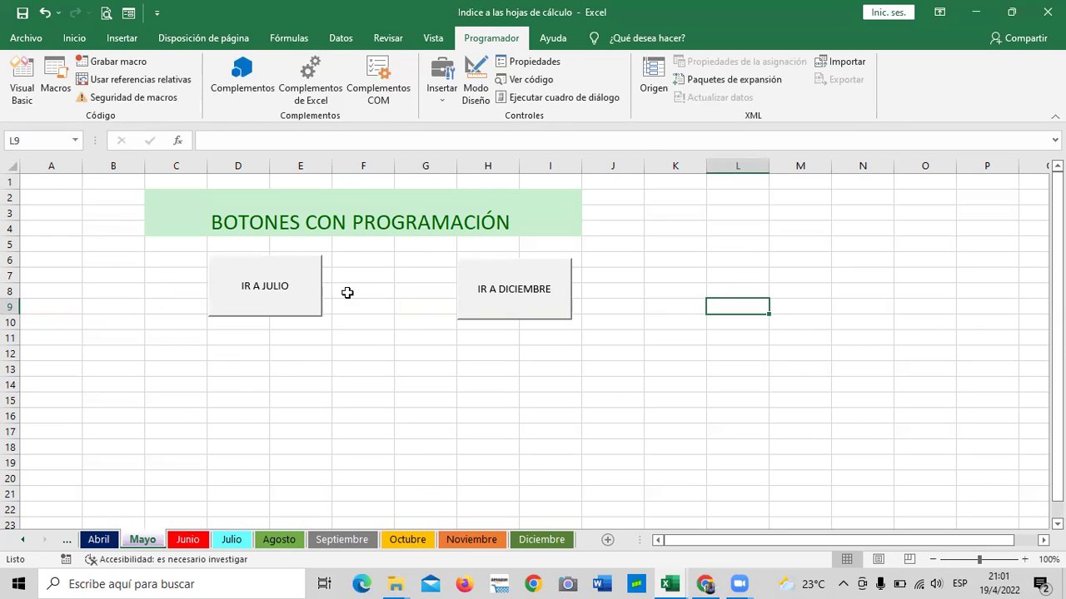
{"action": "left_click", "coordinate": [779, 259]}
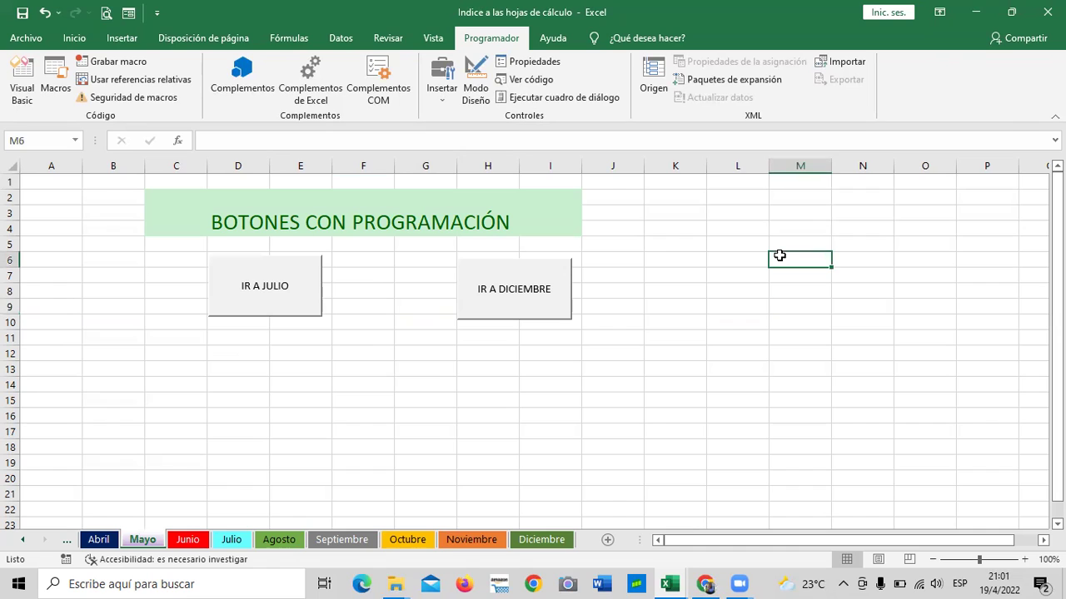
Step: Draw a new form button to the right of IR A DICIEMBRE
{"action": "left_click", "coordinate": [445, 101]}
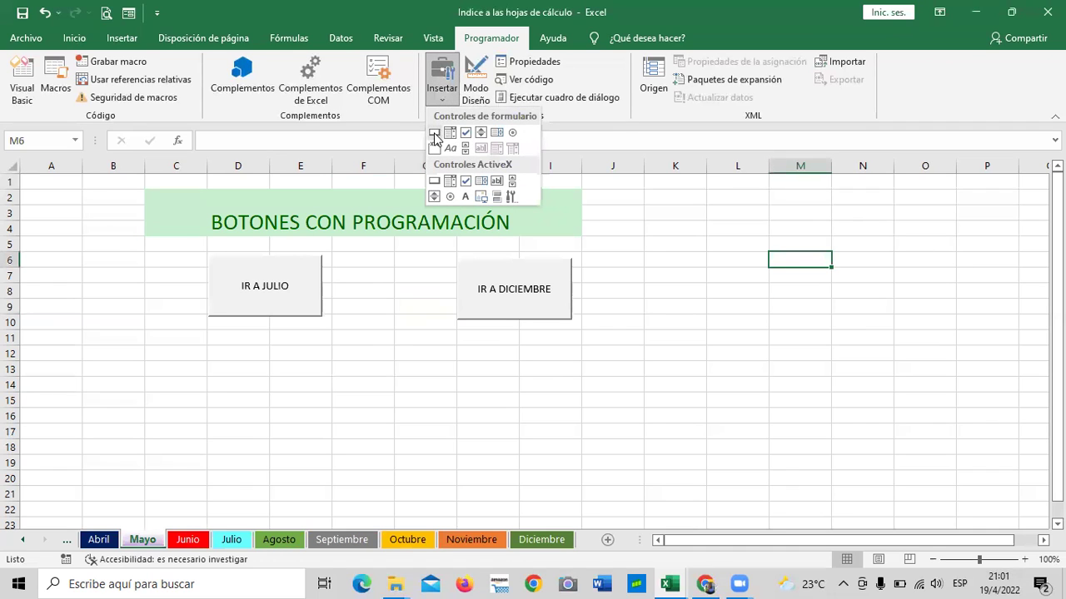
{"action": "left_click", "coordinate": [666, 247]}
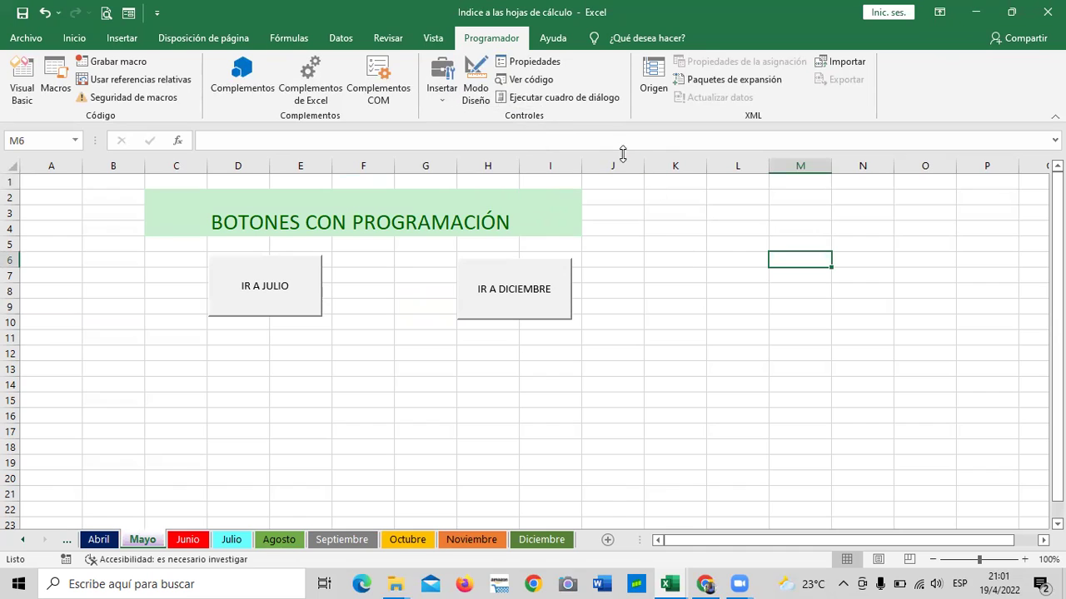
{"action": "left_click", "coordinate": [445, 103]}
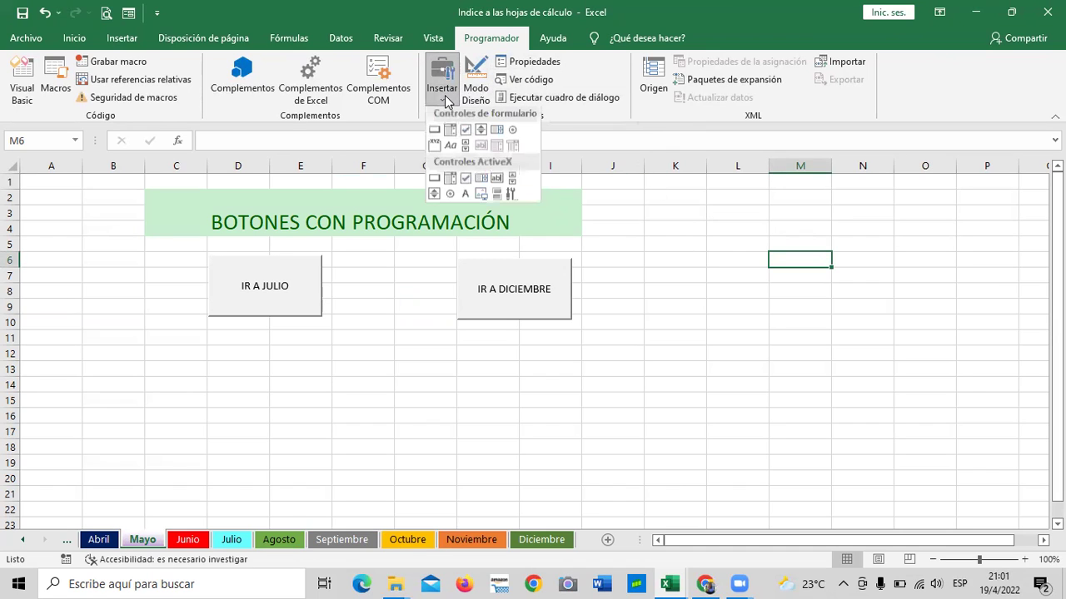
{"action": "left_click", "coordinate": [433, 139]}
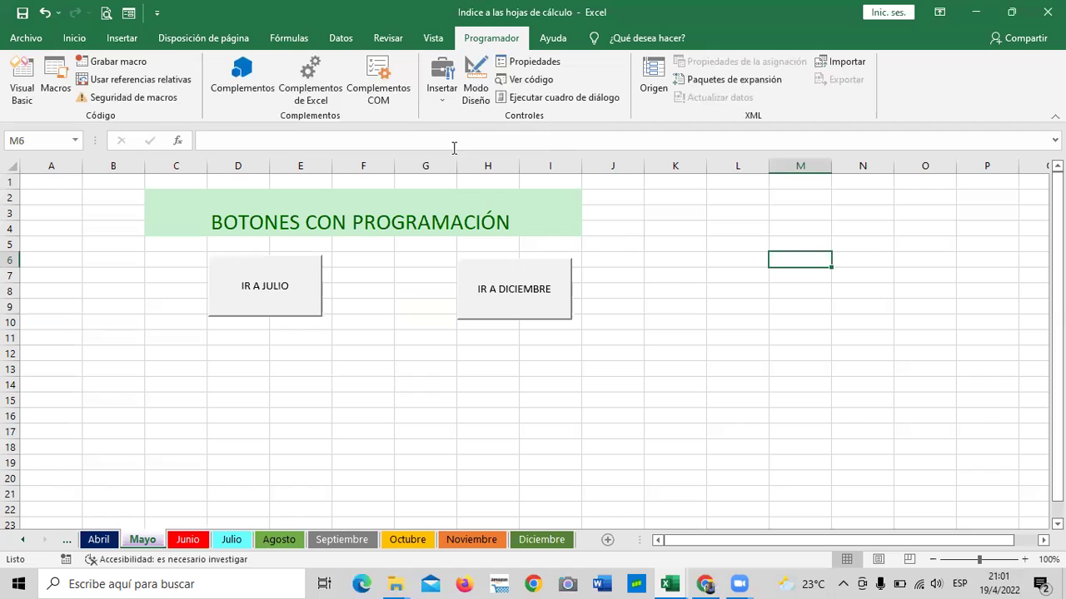
{"action": "mouse_move", "coordinate": [633, 268]}
{"action": "left_mouse_down"}
{"action": "mouse_move", "coordinate": [718, 330]}
{"action": "mouse_move", "coordinate": [751, 324]}
{"action": "left_mouse_up"}
Step: Place the button and create a new Botón6_Haga_clic_en macro from Asignar macro
{"action": "left_click", "coordinate": [751, 324]}
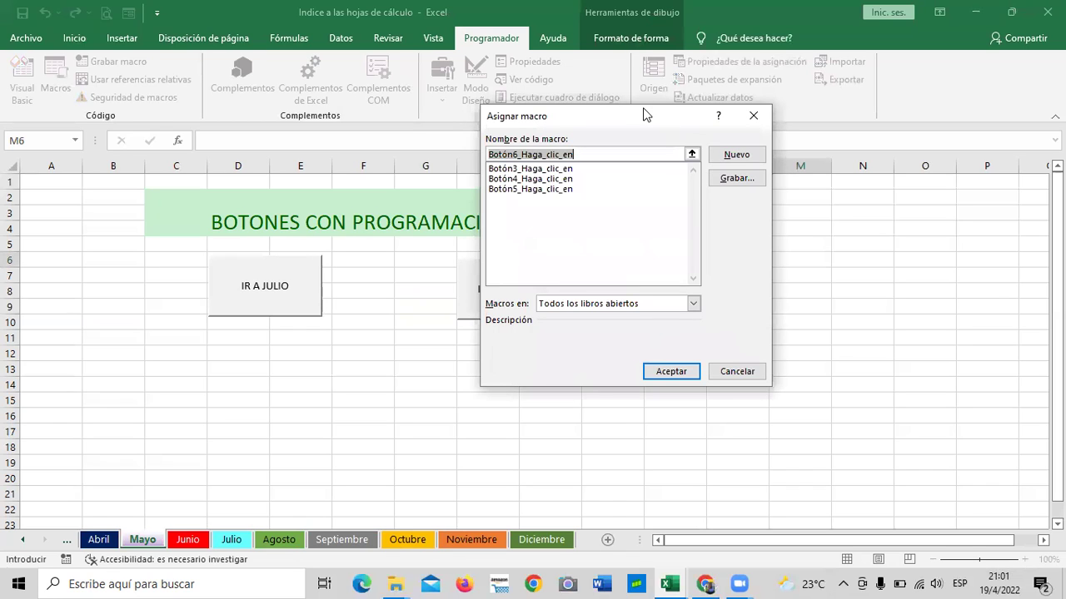
{"action": "left_click_drag", "start_coordinate": [647, 114], "coordinate": [679, 105]}
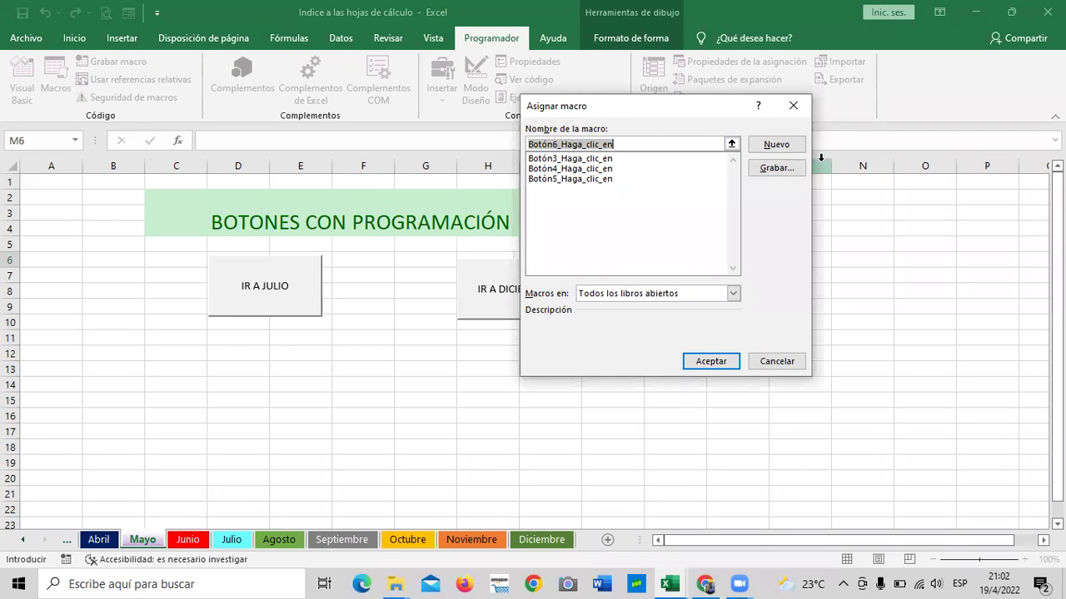
{"action": "left_click", "coordinate": [793, 146]}
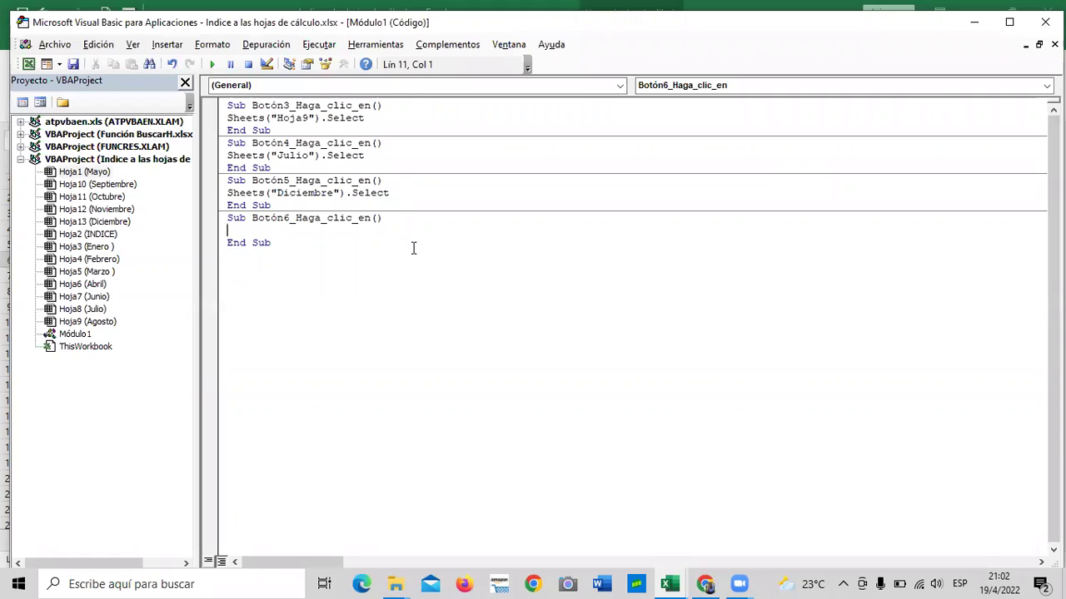
Step: Write Sheets("INDICE").Select inside Sub Botón6_Haga_clic_en, then close the VBA editor
{"action": "type", "text": "sH"}
{"action": "key", "text": "BackSpace"}
{"action": "key", "text": "BackSpace"}
{"action": "key", "text": "BackSpace"}
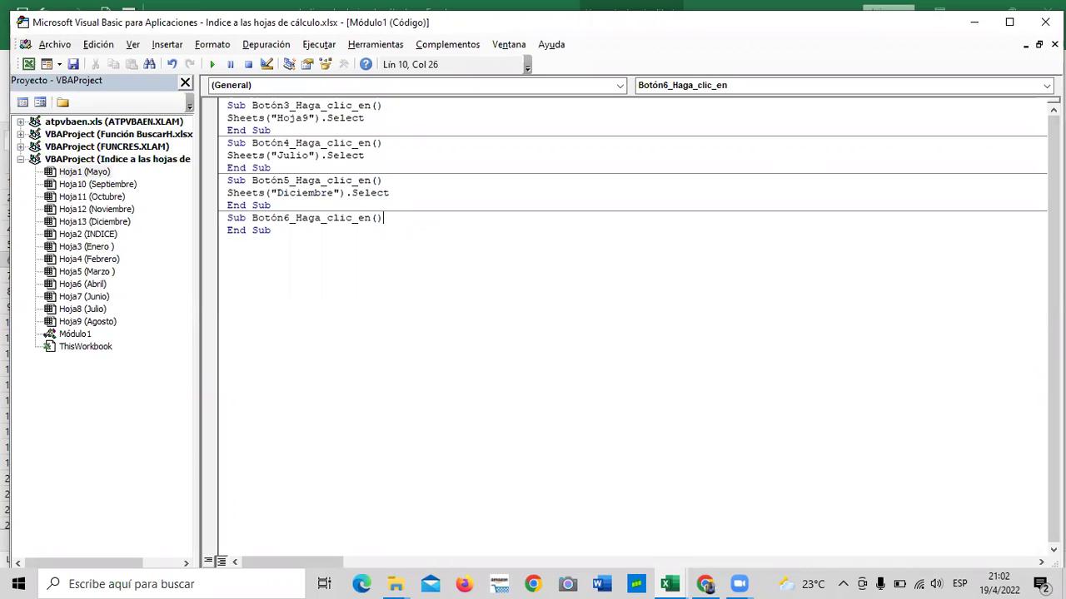
{"action": "key", "text": "Return"}
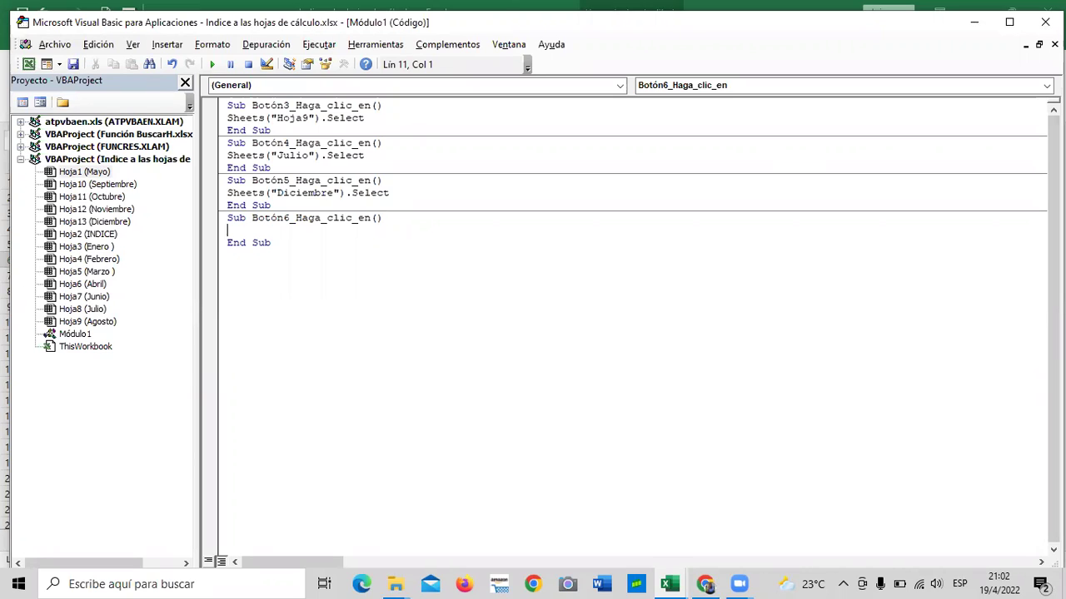
{"action": "key", "text": "Caps_Lock"}
{"action": "type", "text": "S"}
{"action": "type", "text": "hee"}
{"action": "type", "text": "ts"}
{"action": "type", "text": "/"}
{"action": "type", "text": "\""}
{"action": "key", "text": "BackSpace"}
{"action": "key", "text": "BackSpace"}
{"action": "key", "text": "BackSpace"}
{"action": "type", "text": "s"}
{"action": "type", "text": "(\""}
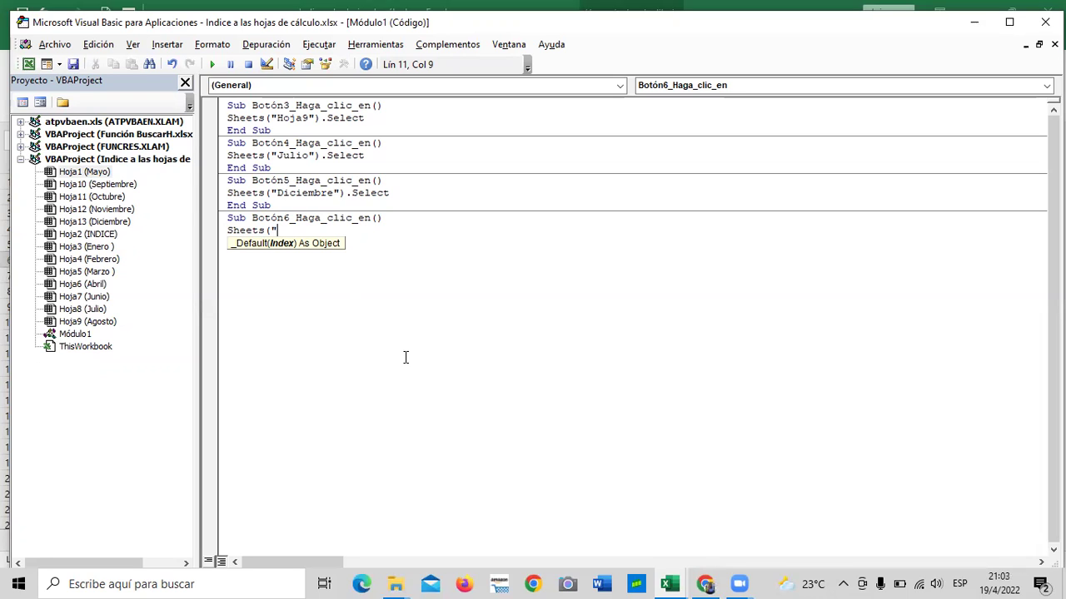
{"action": "key", "text": "Caps_Lock"}
{"action": "type", "text": "I"}
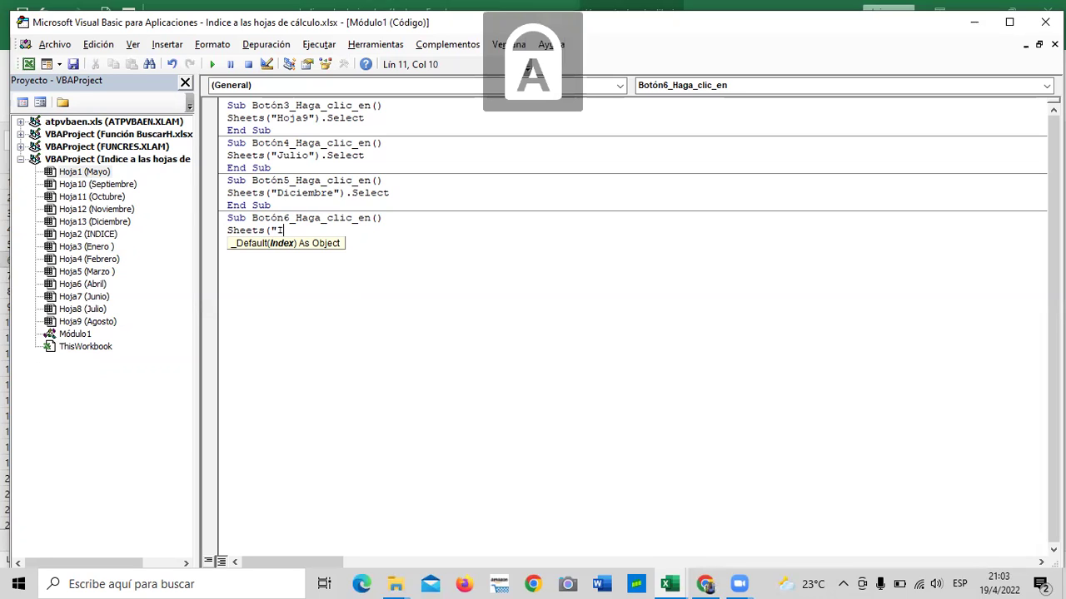
{"action": "type", "text": "NDICE\")"}
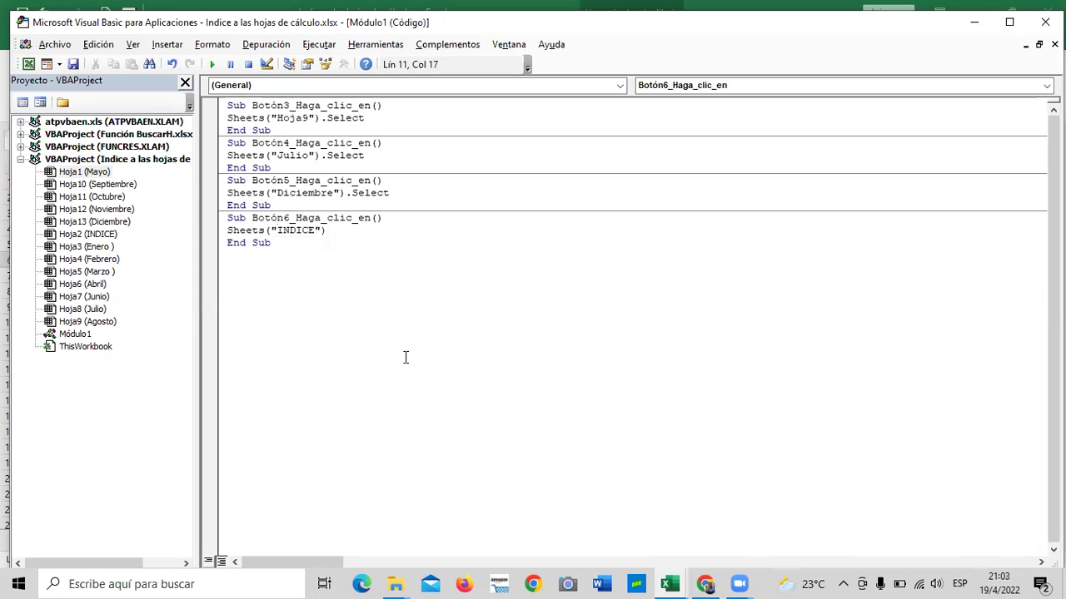
{"action": "type", "text": "."}
{"action": "type", "text": "s"}
{"action": "key", "text": "BackSpace"}
{"action": "type", "text": "S"}
{"action": "key", "text": "Caps_Lock"}
{"action": "type", "text": "elect"}
{"action": "left_click", "coordinate": [443, 303]}
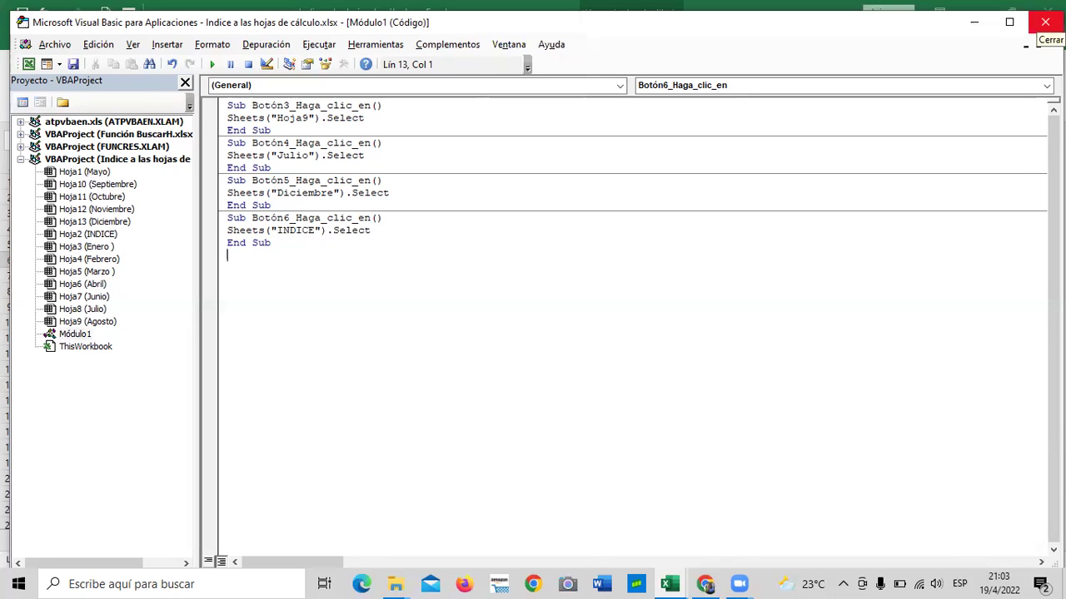
{"action": "left_click", "coordinate": [1045, 21]}
Step: Test that the new Botón 6 jumps to the INDICE sheet, then return to Mayo
{"action": "left_click", "coordinate": [762, 428]}
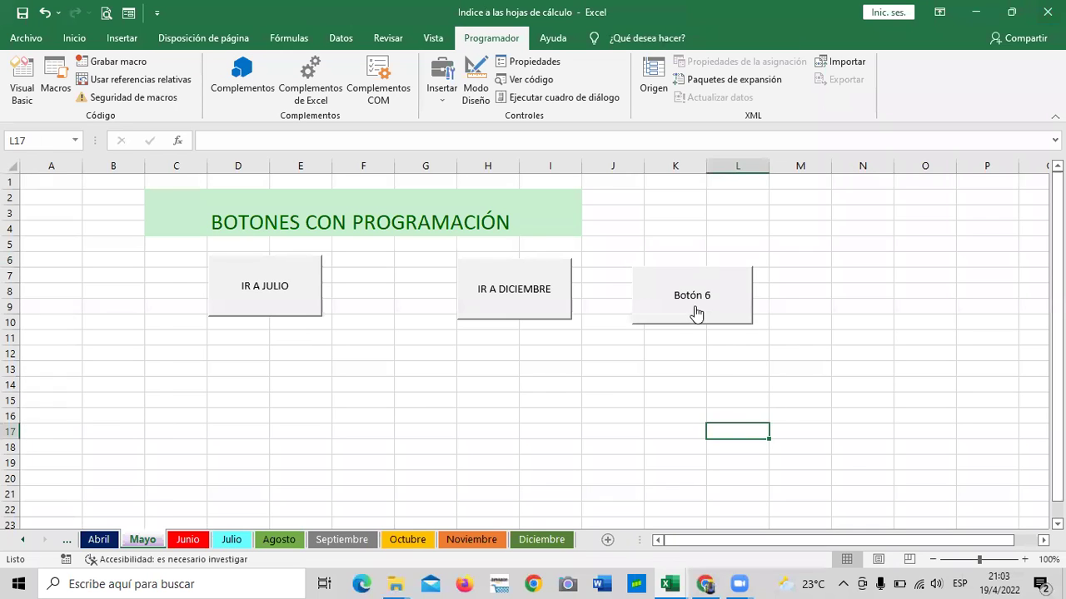
{"action": "left_click", "coordinate": [696, 313]}
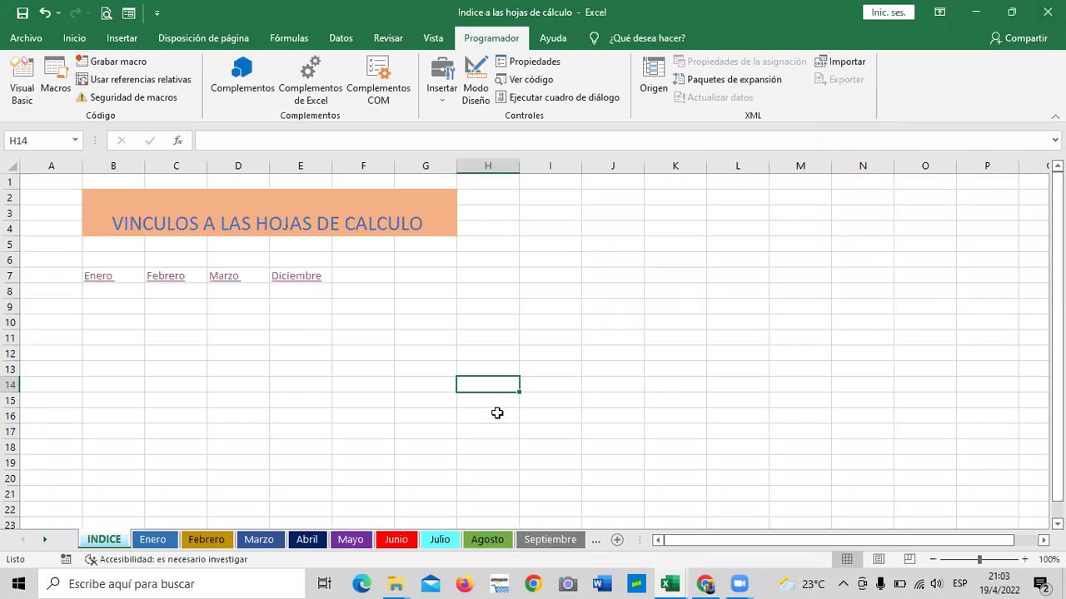
{"action": "left_click", "coordinate": [351, 541]}
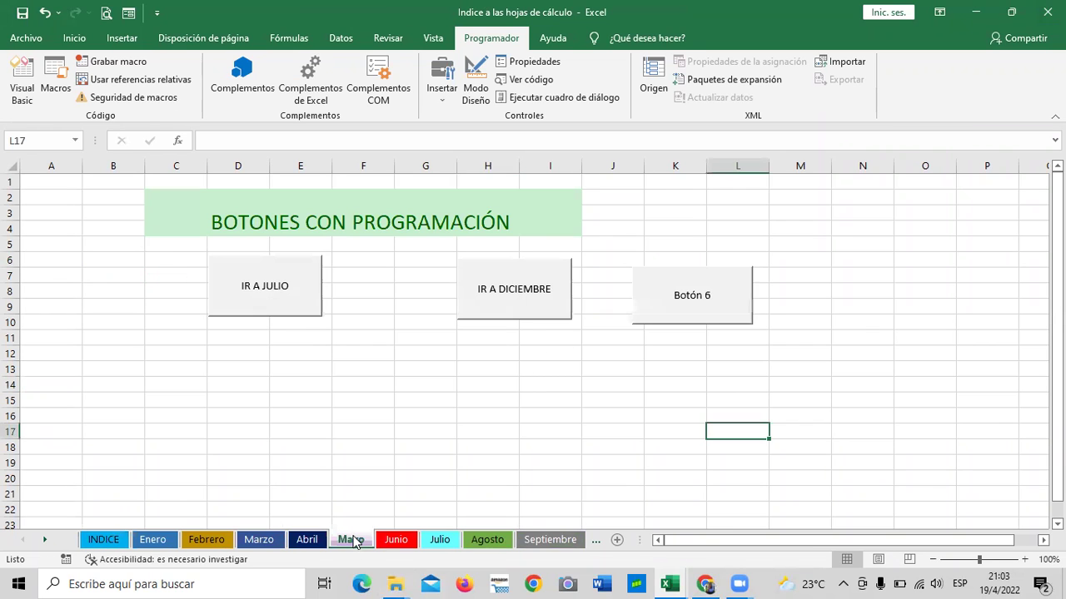
Step: Change the new button's caption from Botón 6 to INDICE
{"action": "right_click", "coordinate": [714, 309]}
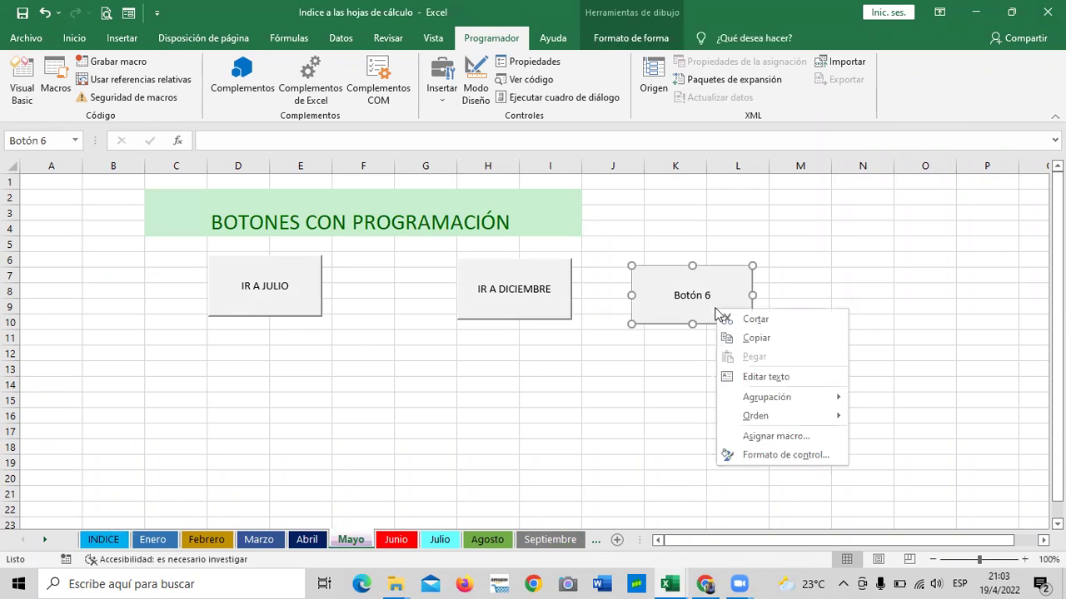
{"action": "left_click", "coordinate": [791, 375]}
{"action": "key", "text": "Right"}
{"action": "key", "text": "Right"}
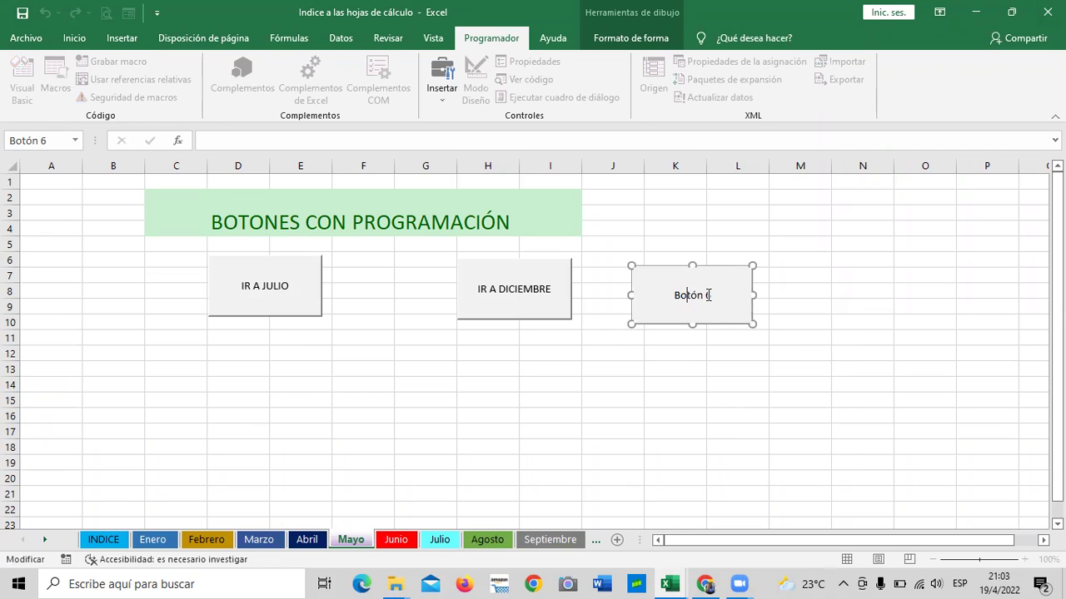
{"action": "key", "text": "BackSpace"}
{"action": "key", "text": "BackSpace"}
{"action": "key", "text": "BackSpace"}
{"action": "key", "text": "BackSpace"}
{"action": "key", "text": "BackSpace"}
{"action": "key", "text": "BackSpace"}
{"action": "key", "text": "BackSpace"}
{"action": "key", "text": "Caps_Lock"}
{"action": "type", "text": "IN"}
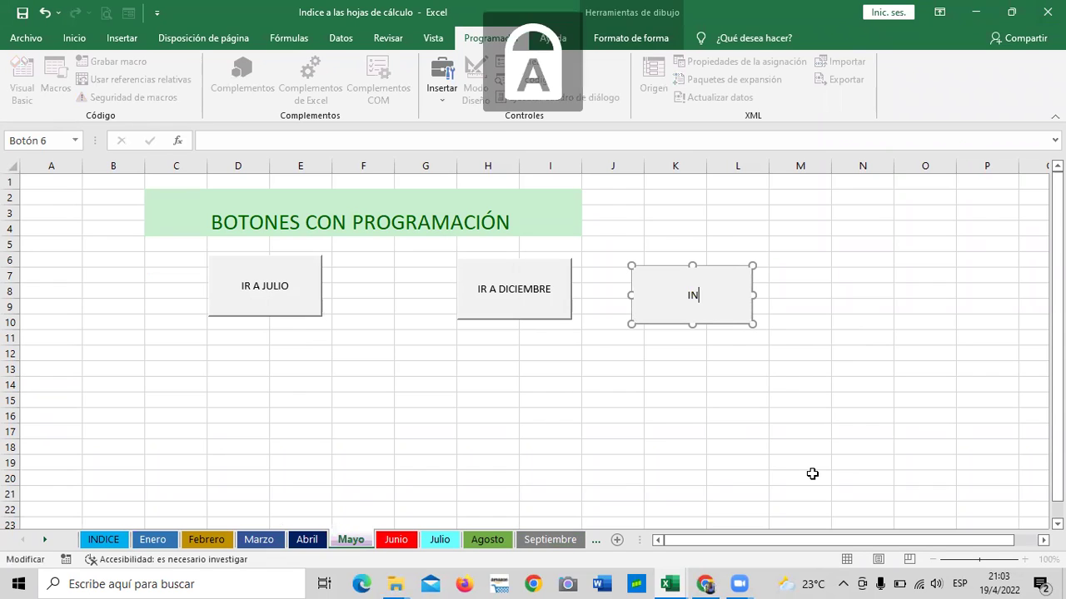
{"action": "type", "text": "DICE"}
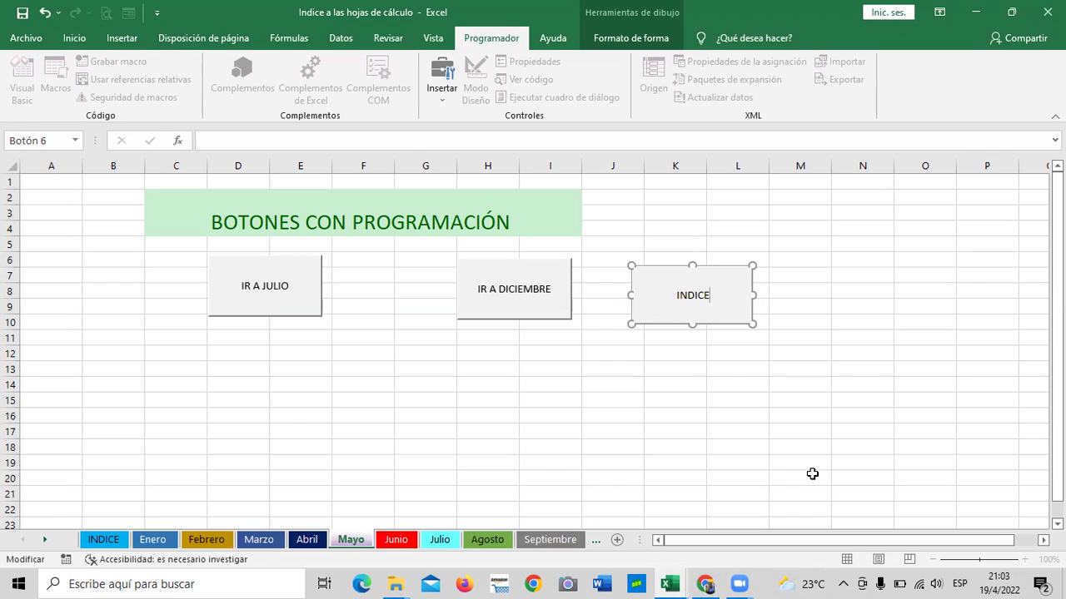
{"action": "left_click", "coordinate": [784, 373]}
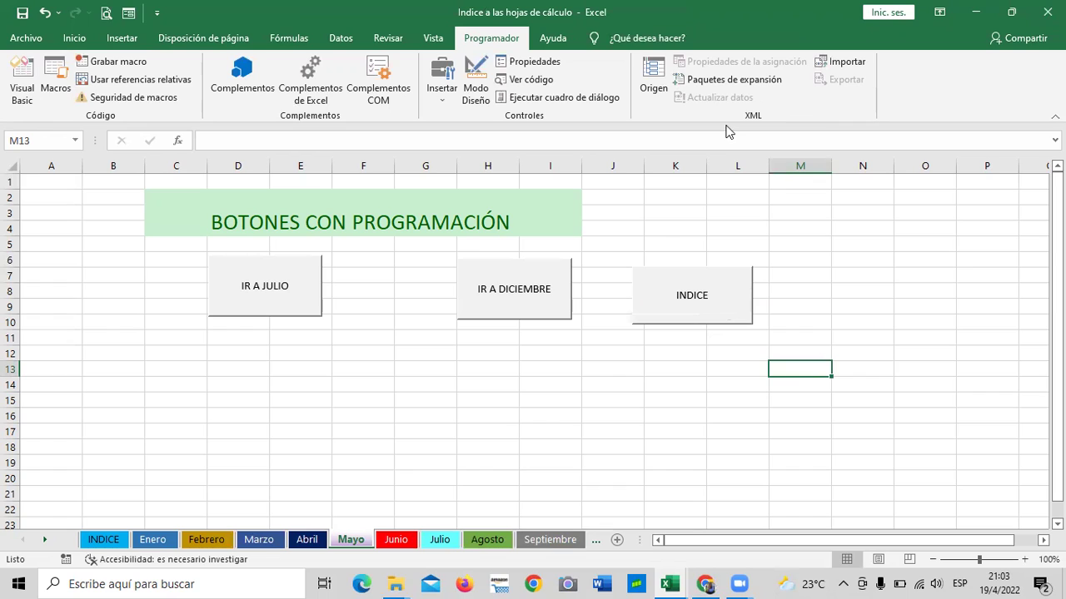
{"action": "key", "text": "alt+F11"}
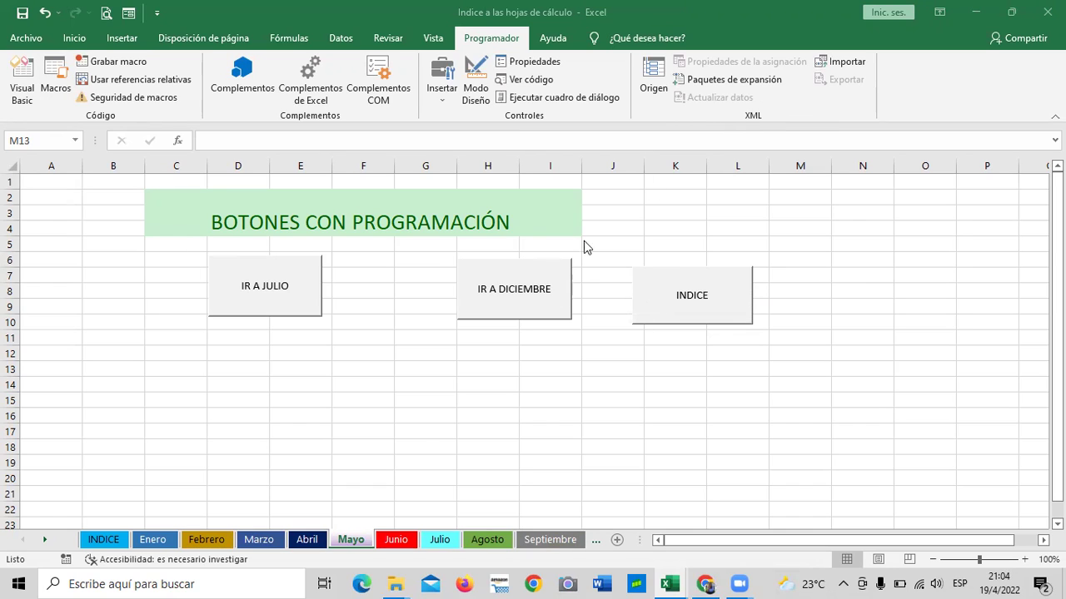
{"action": "left_click", "coordinate": [656, 312]}
{"action": "left_click", "coordinate": [655, 311]}
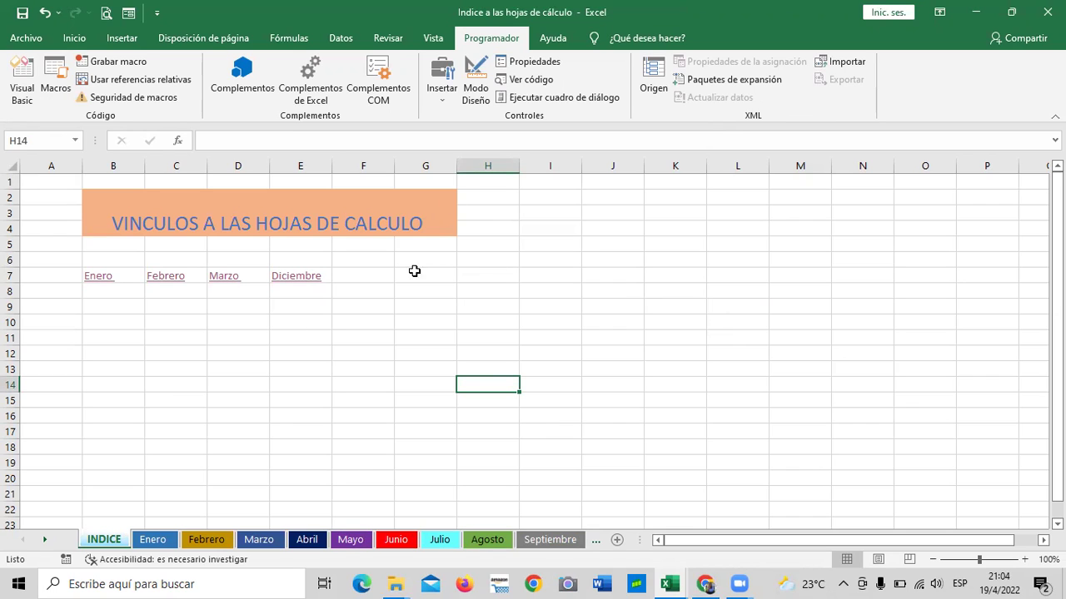
{"action": "left_click", "coordinate": [350, 541]}
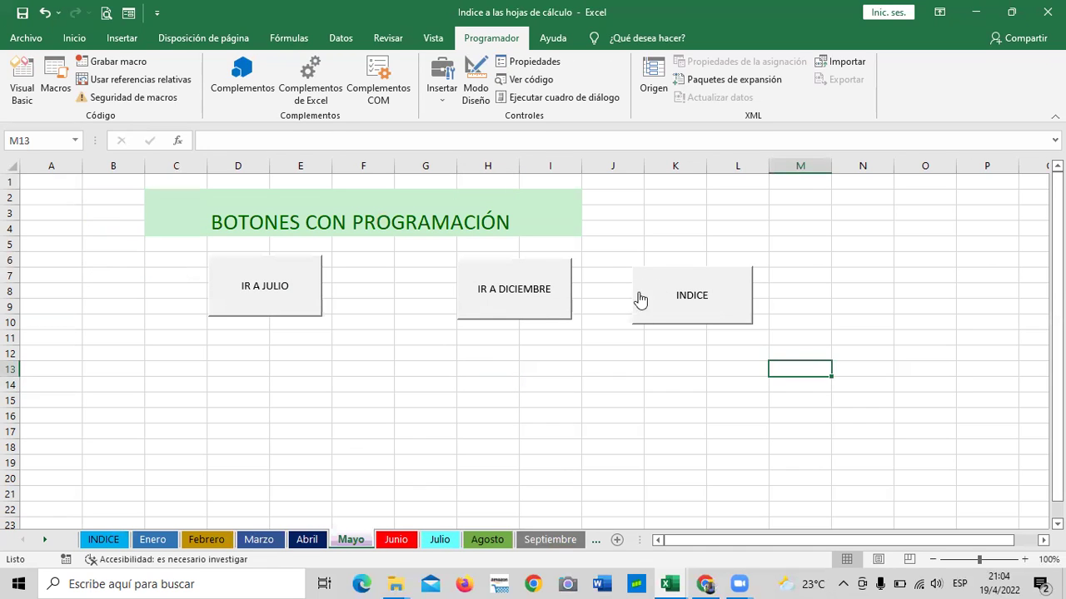